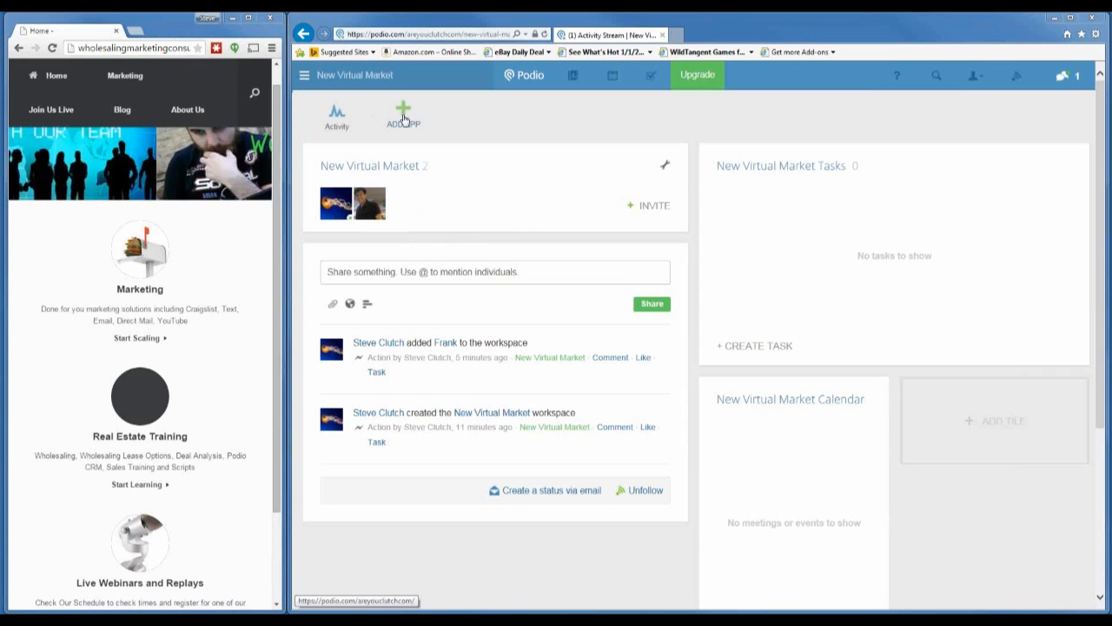
Step: Start creating a custom app in the New Virtual Market workspace and name it Seller Leads
{"action": "left_click", "coordinate": [335, 125]}
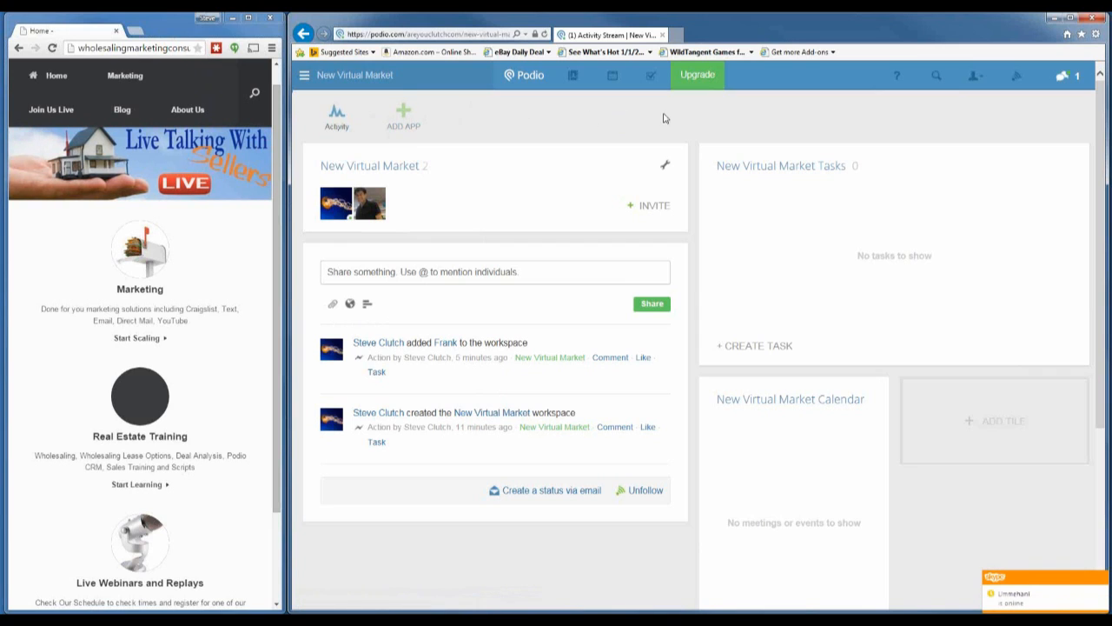
{"action": "left_click", "coordinate": [404, 117]}
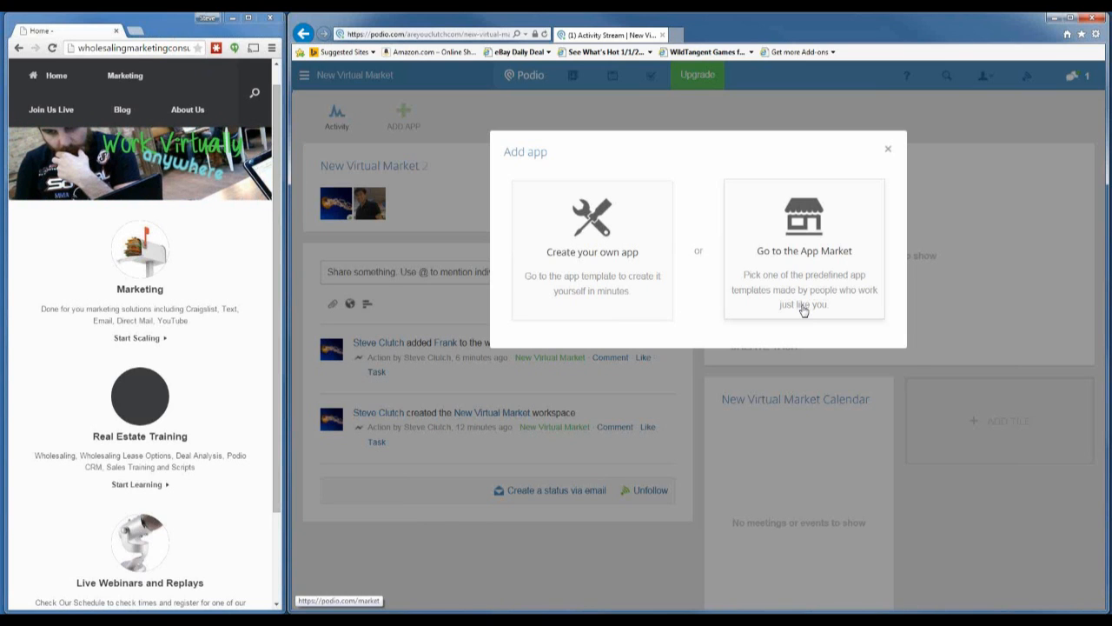
{"action": "left_click", "coordinate": [631, 241]}
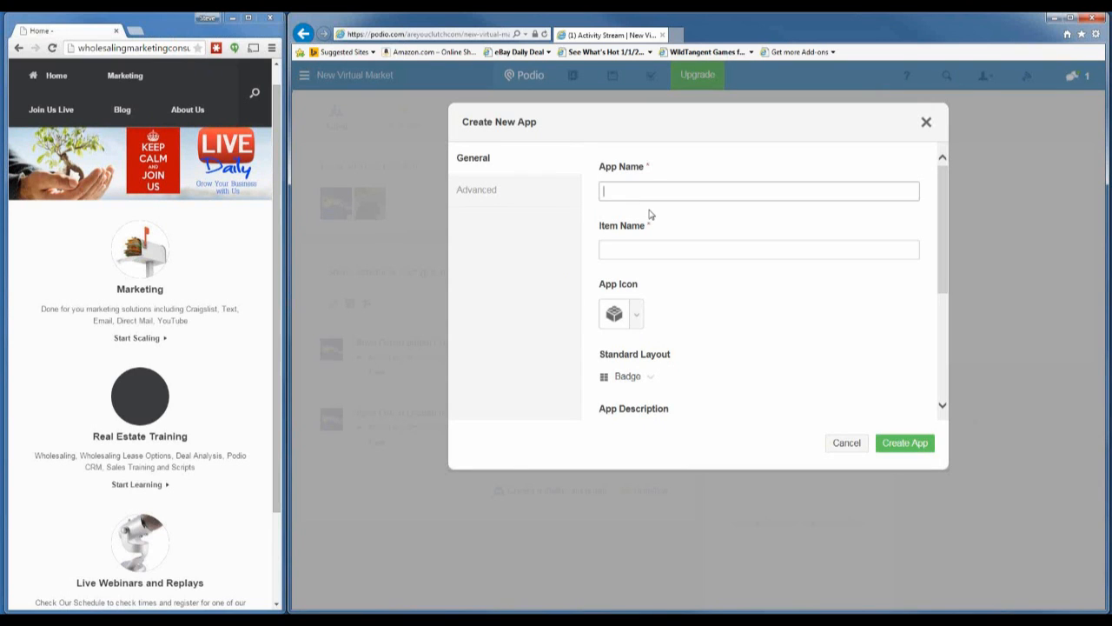
{"action": "type", "text": "Seller Le"}
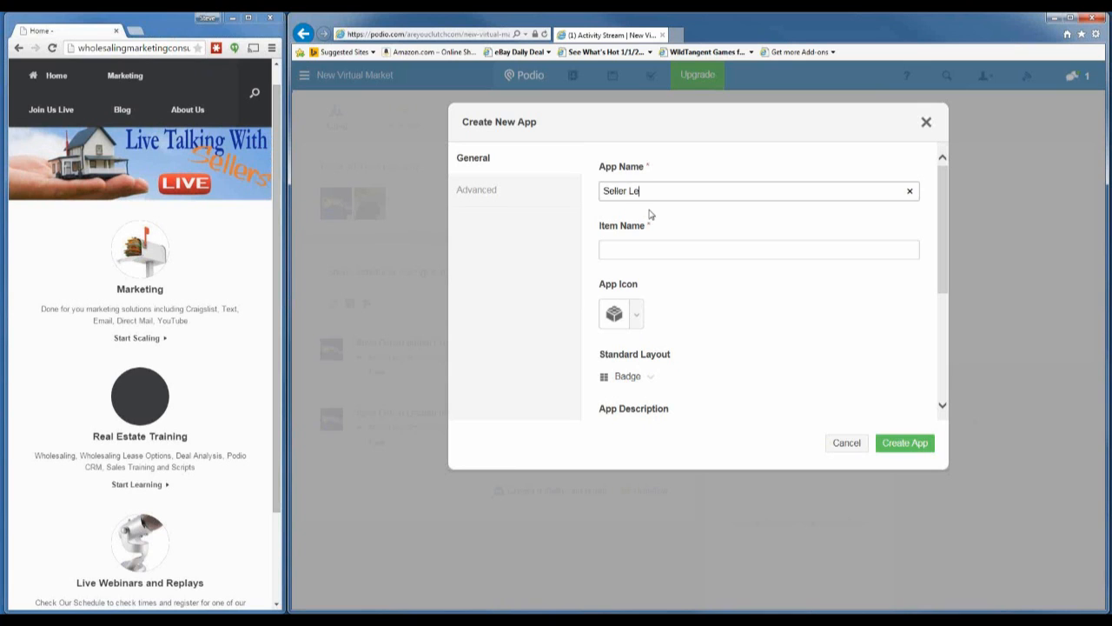
{"action": "type", "text": "ads"}
Step: Set the new app's item name to Motivated Seller
{"action": "left_click", "coordinate": [651, 250]}
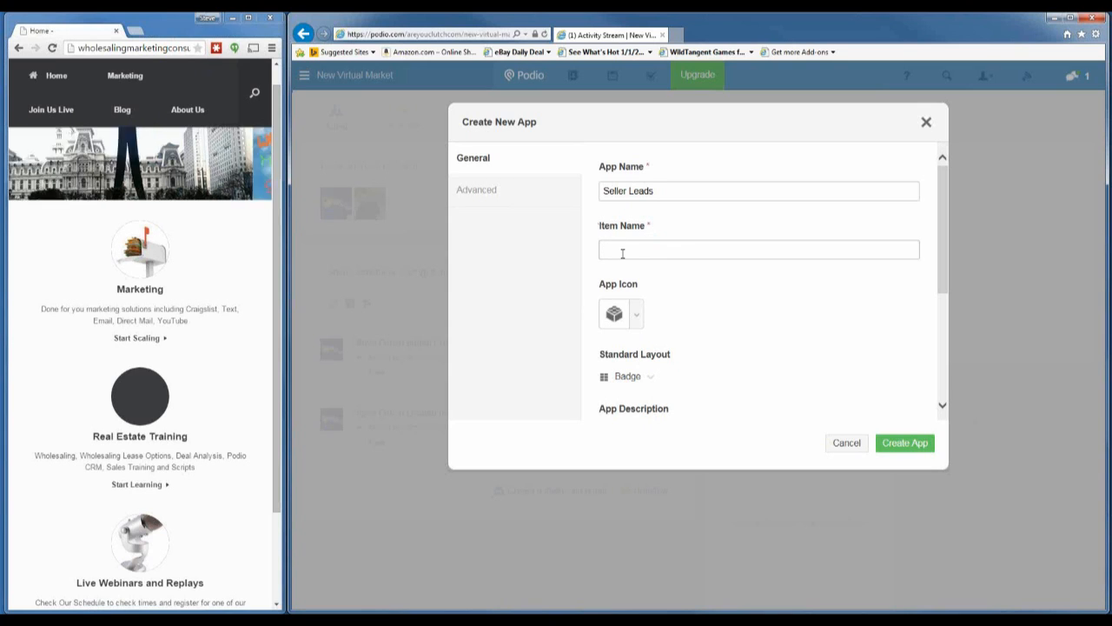
{"action": "type", "text": "Motivated Seller"}
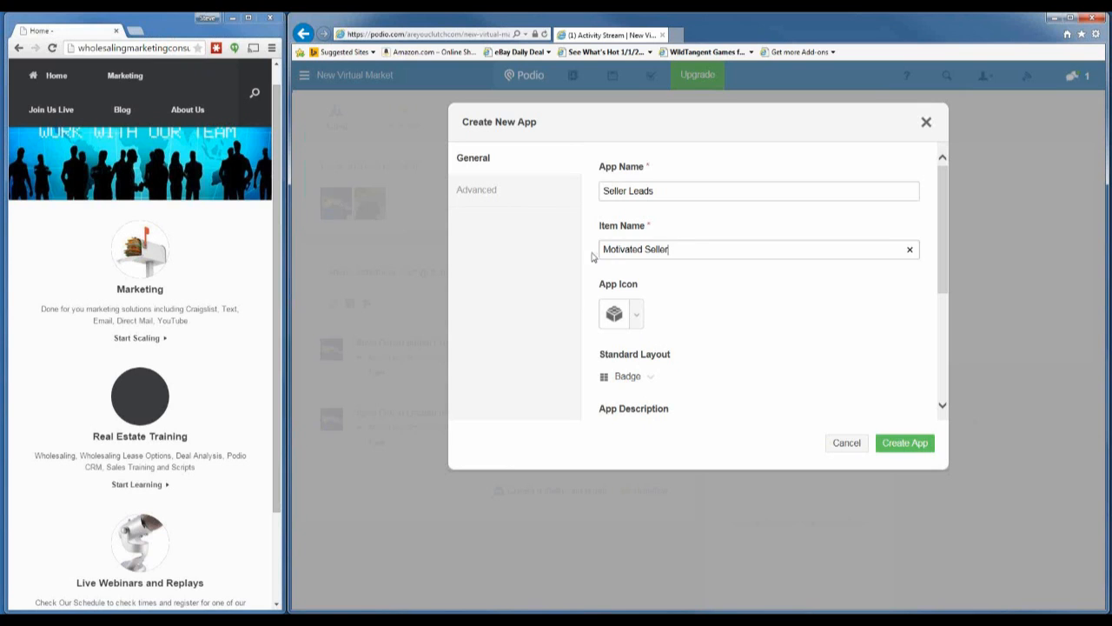
{"action": "left_click_drag", "start_coordinate": [605, 191], "coordinate": [675, 190]}
{"action": "left_click", "coordinate": [676, 190]}
{"action": "left_click_drag", "start_coordinate": [605, 252], "coordinate": [762, 246]}
{"action": "left_click", "coordinate": [680, 249]}
{"action": "left_click_drag", "start_coordinate": [680, 248], "coordinate": [563, 248]}
{"action": "left_click", "coordinate": [659, 252]}
{"action": "left_click_drag", "start_coordinate": [680, 248], "coordinate": [489, 255]}
{"action": "type", "text": "Seller"}
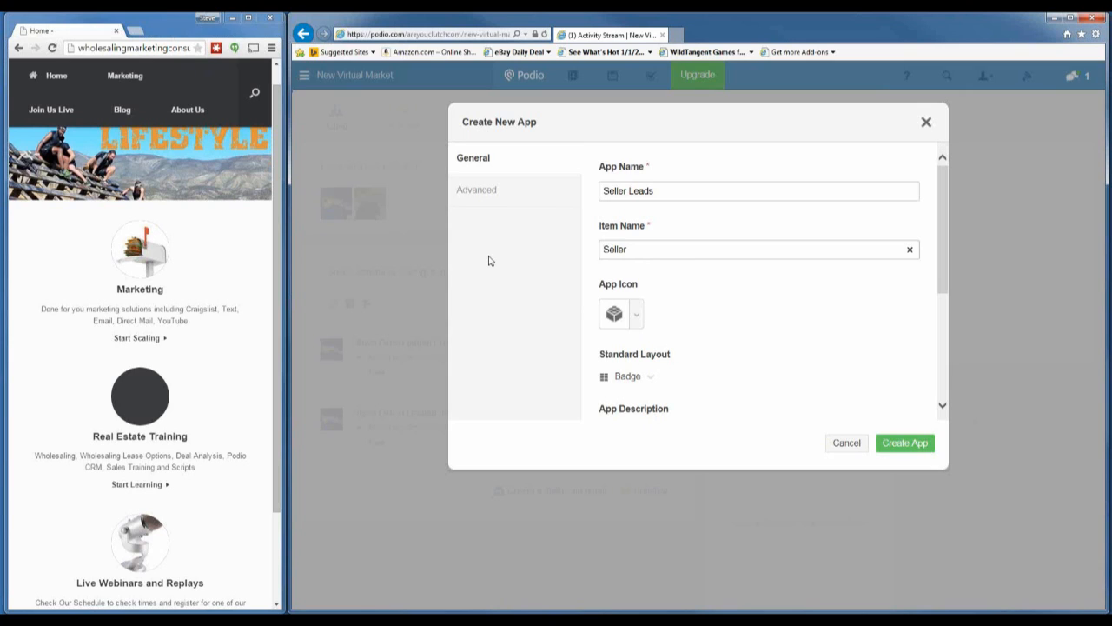
{"action": "type", "text": "Motivated"}
Step: Choose the person silhouette as the app icon and set the standard layout to Table
{"action": "left_click", "coordinate": [640, 317]}
{"action": "left_click", "coordinate": [640, 317]}
{"action": "left_click", "coordinate": [637, 316]}
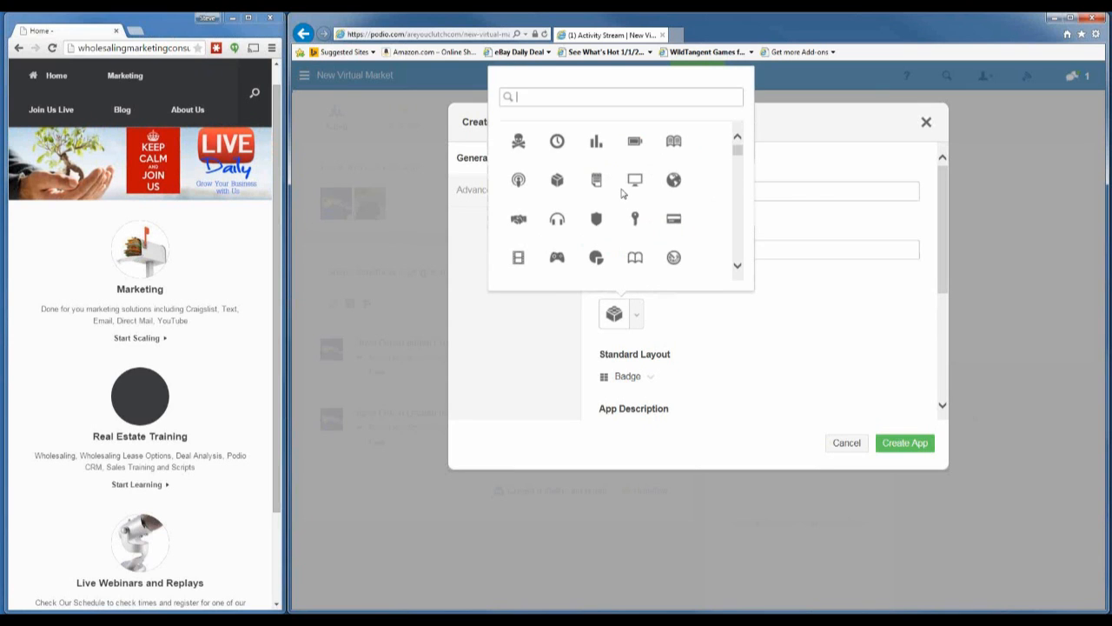
{"action": "scroll", "coordinate": [618, 186], "scroll_direction": "down", "scroll_amount": 3}
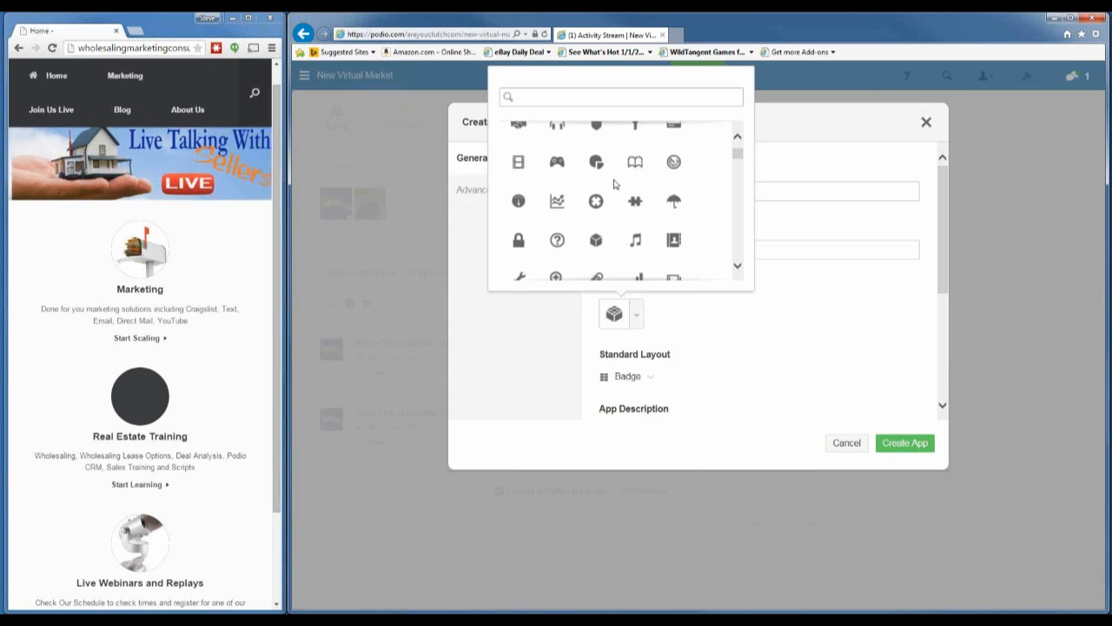
{"action": "scroll", "coordinate": [614, 183], "scroll_direction": "down", "scroll_amount": 5}
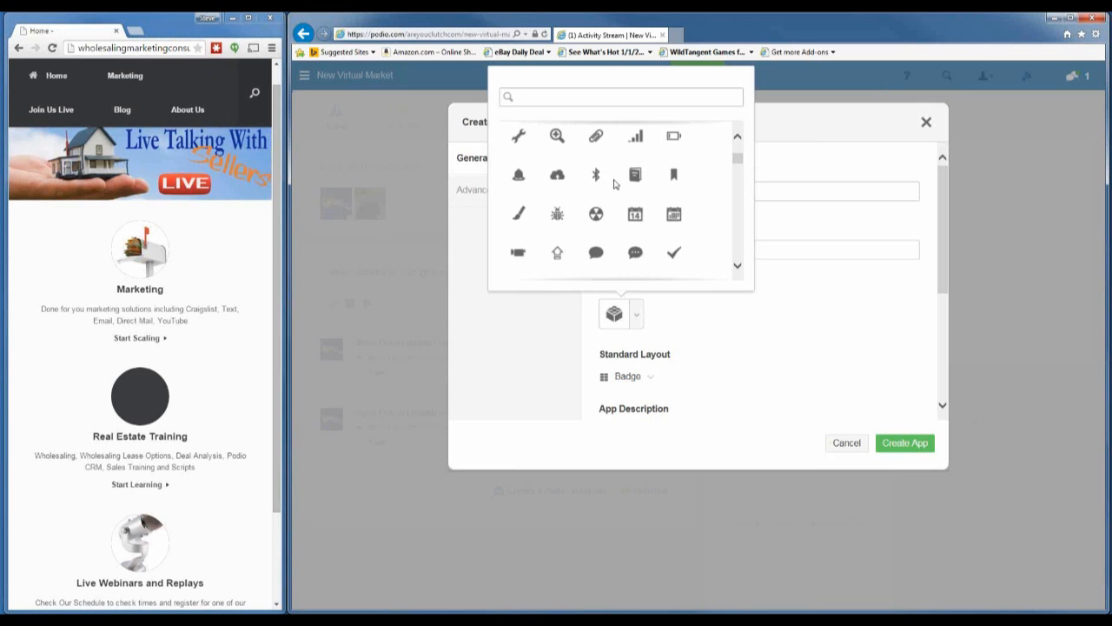
{"action": "scroll", "coordinate": [613, 183], "scroll_direction": "down", "scroll_amount": 4}
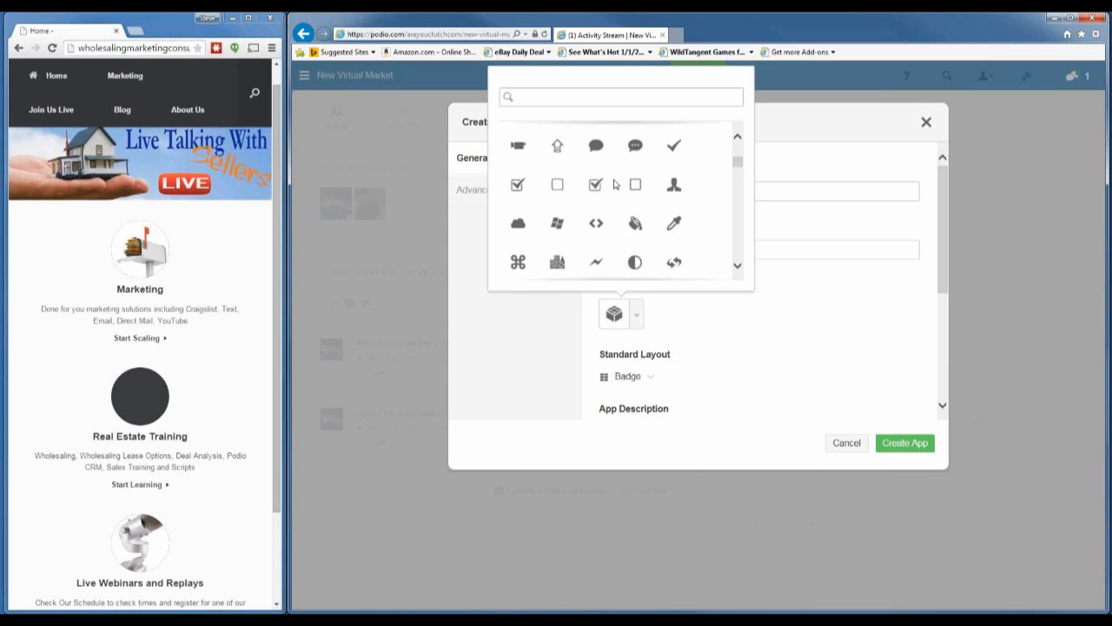
{"action": "scroll", "coordinate": [613, 183], "scroll_direction": "down", "scroll_amount": 5}
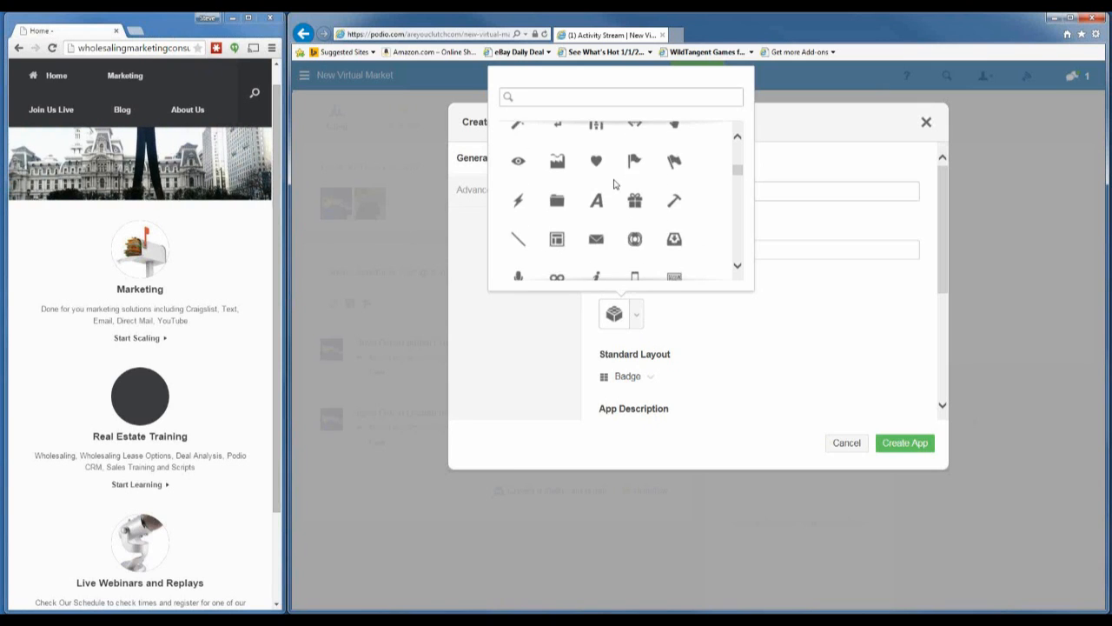
{"action": "scroll", "coordinate": [613, 183], "scroll_direction": "down", "scroll_amount": 4}
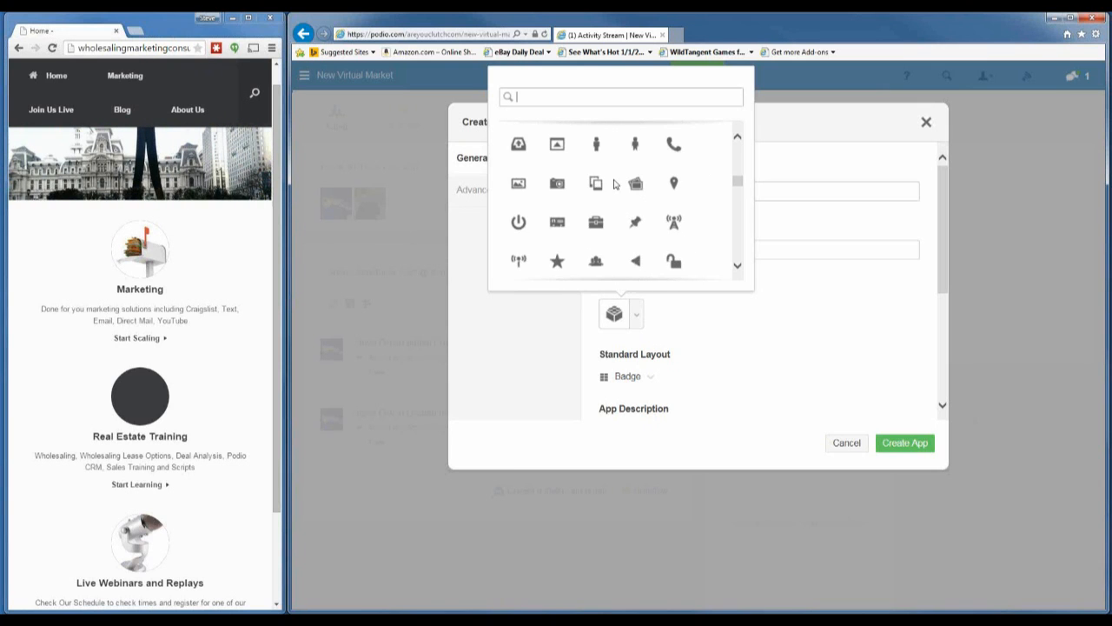
{"action": "scroll", "coordinate": [617, 187], "scroll_direction": "up", "scroll_amount": 5}
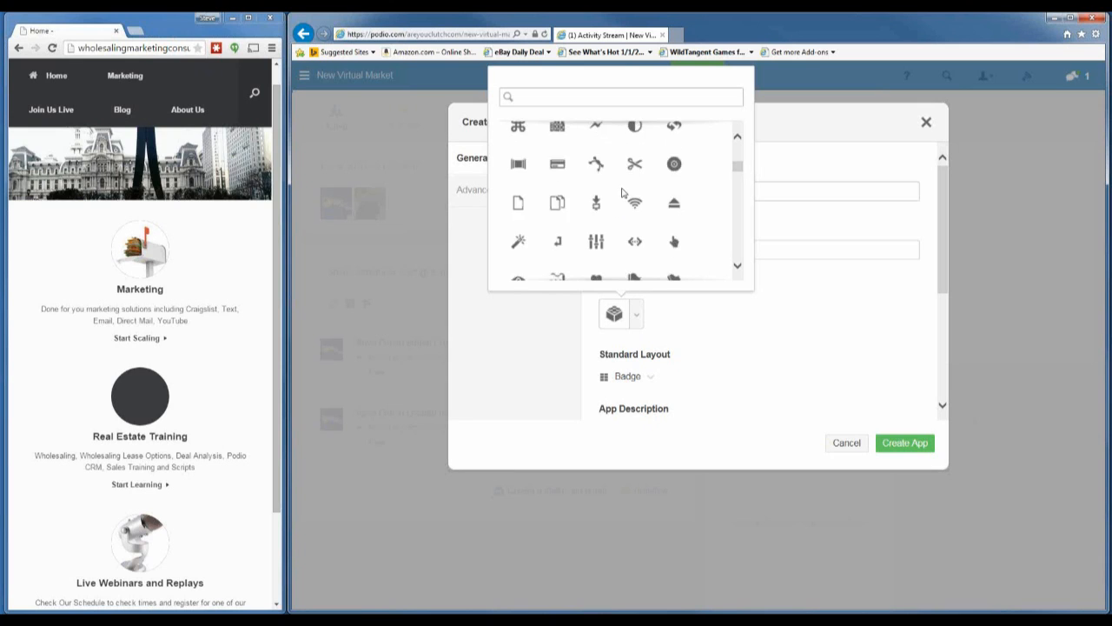
{"action": "scroll", "coordinate": [623, 191], "scroll_direction": "up", "scroll_amount": 3}
{"action": "left_click", "coordinate": [673, 178]}
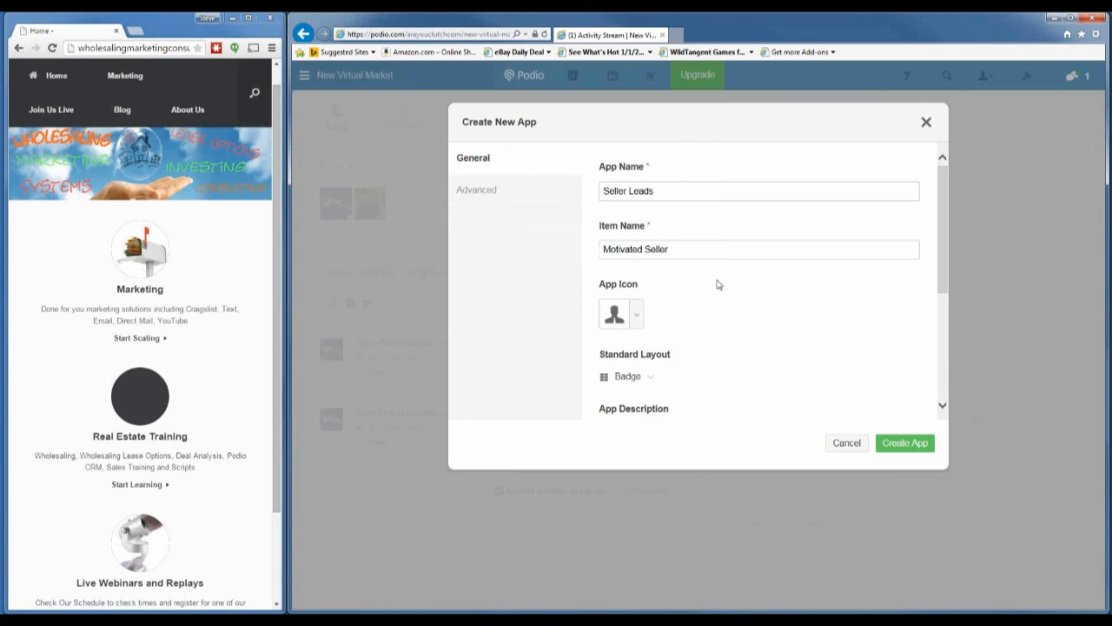
{"action": "left_click", "coordinate": [653, 380]}
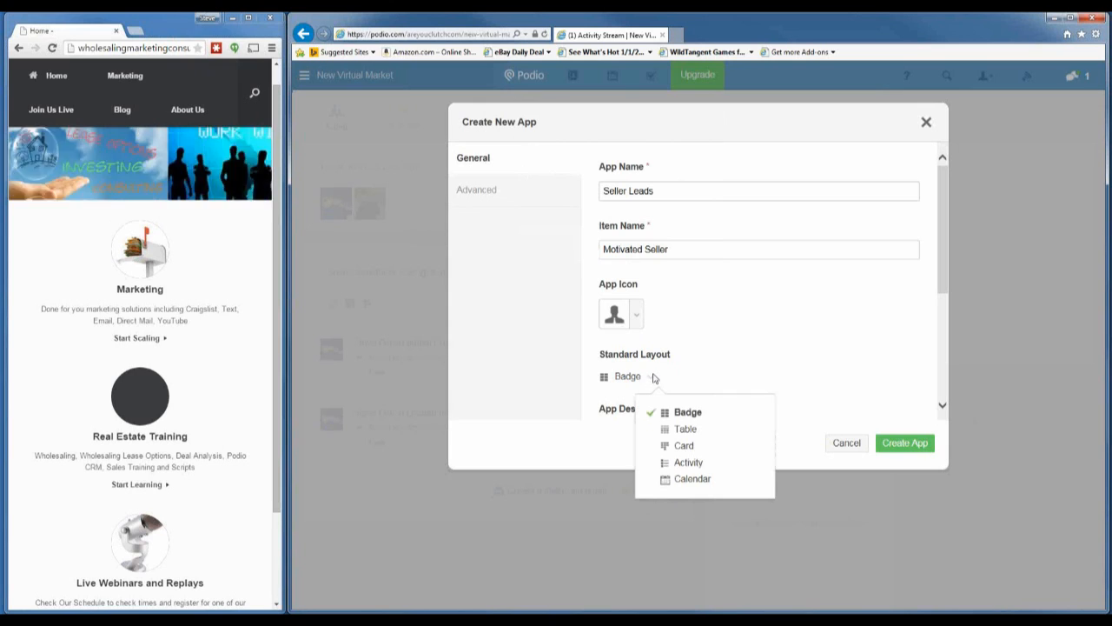
{"action": "left_click", "coordinate": [682, 431]}
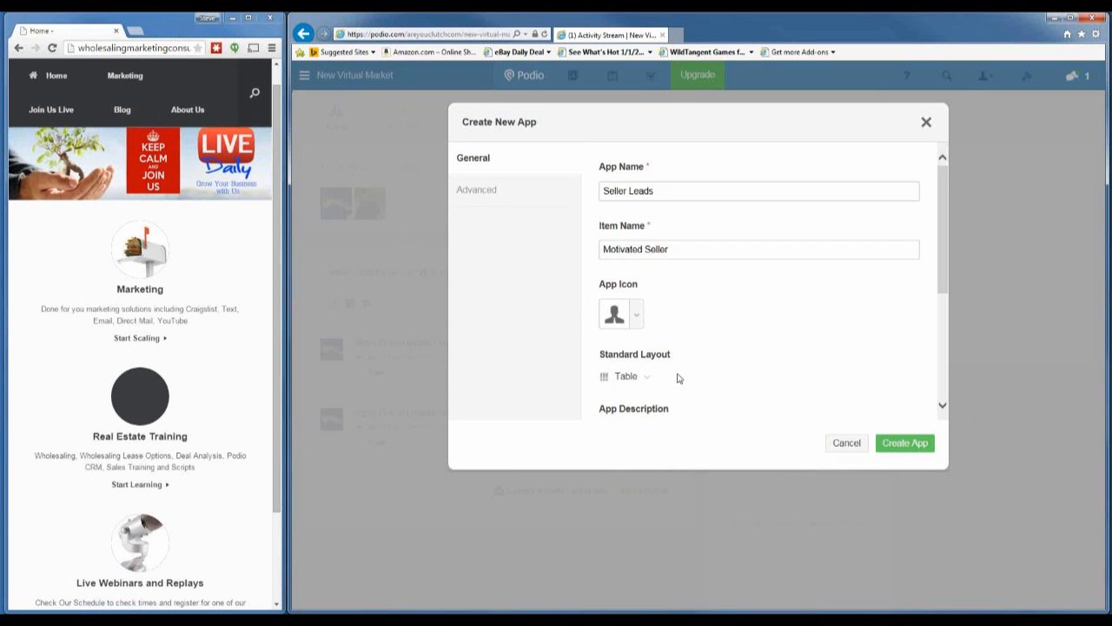
Step: Enter the app description "All Seller leads will go into this app. And get the initial call screening and property info."
{"action": "scroll", "coordinate": [682, 377], "scroll_direction": "down", "scroll_amount": 1}
{"action": "scroll", "coordinate": [682, 377], "scroll_direction": "down", "scroll_amount": 3}
{"action": "left_click", "coordinate": [672, 336]}
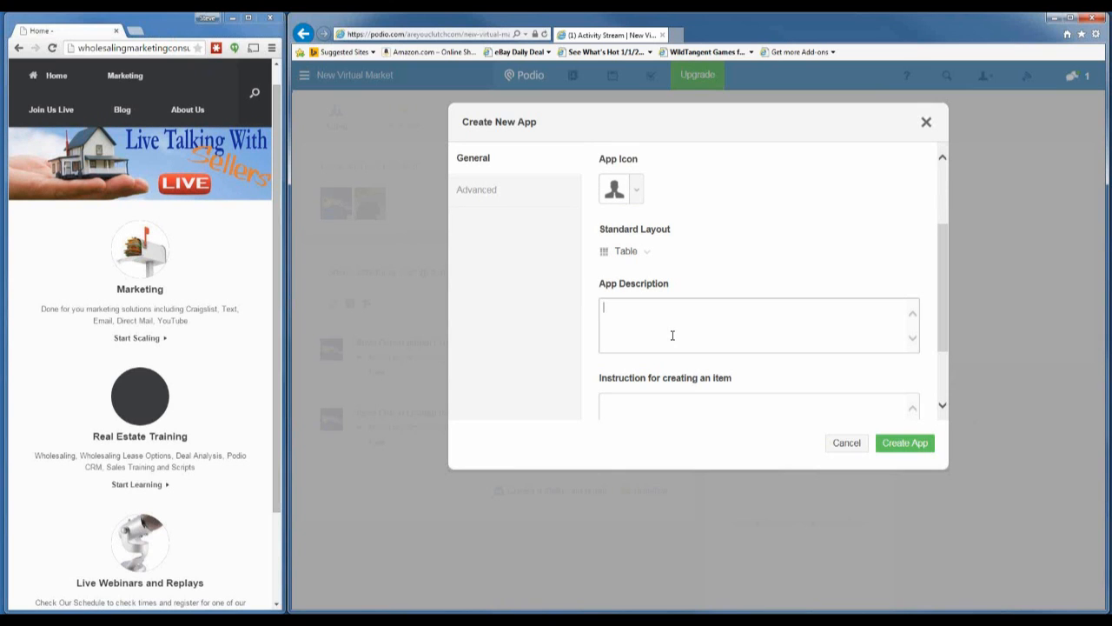
{"action": "type", "text": "All "}
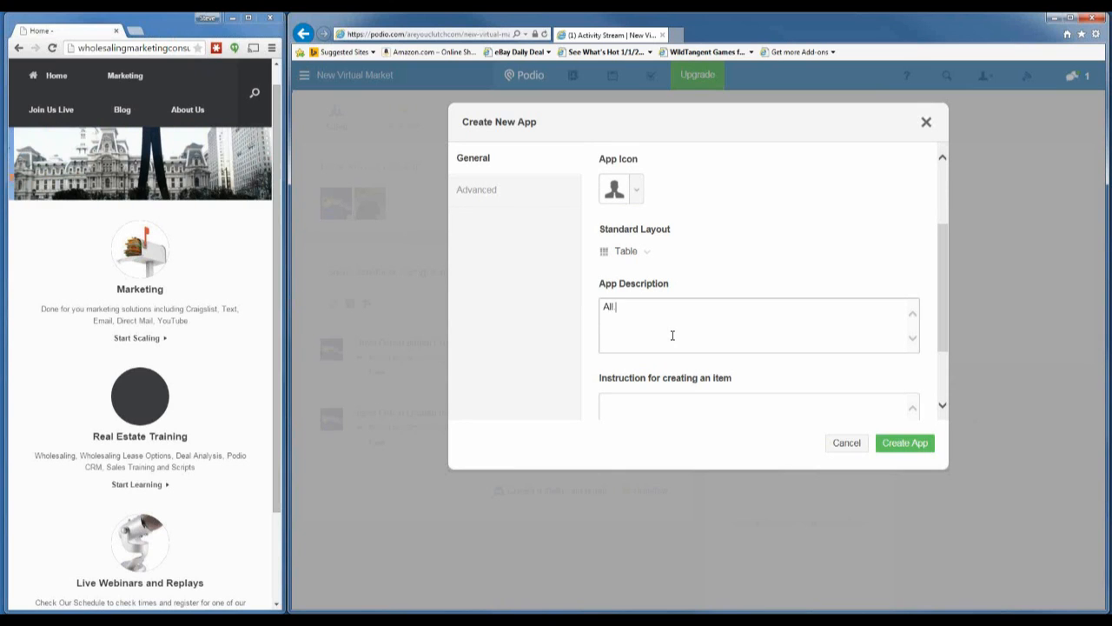
{"action": "type", "text": "Seller "}
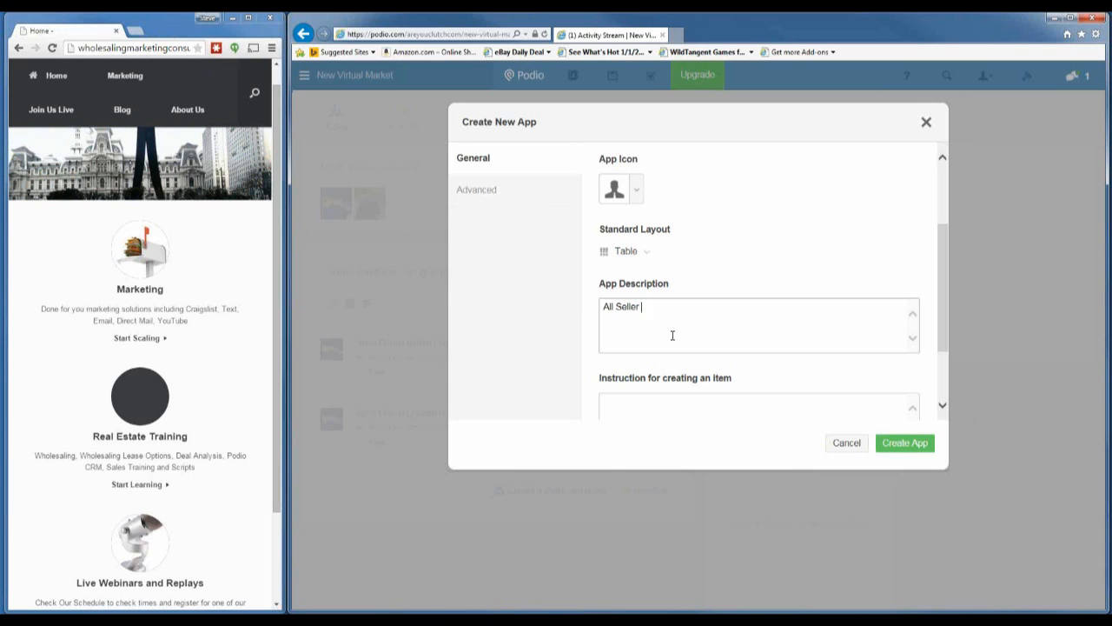
{"action": "type", "text": "leads will go into this app. "}
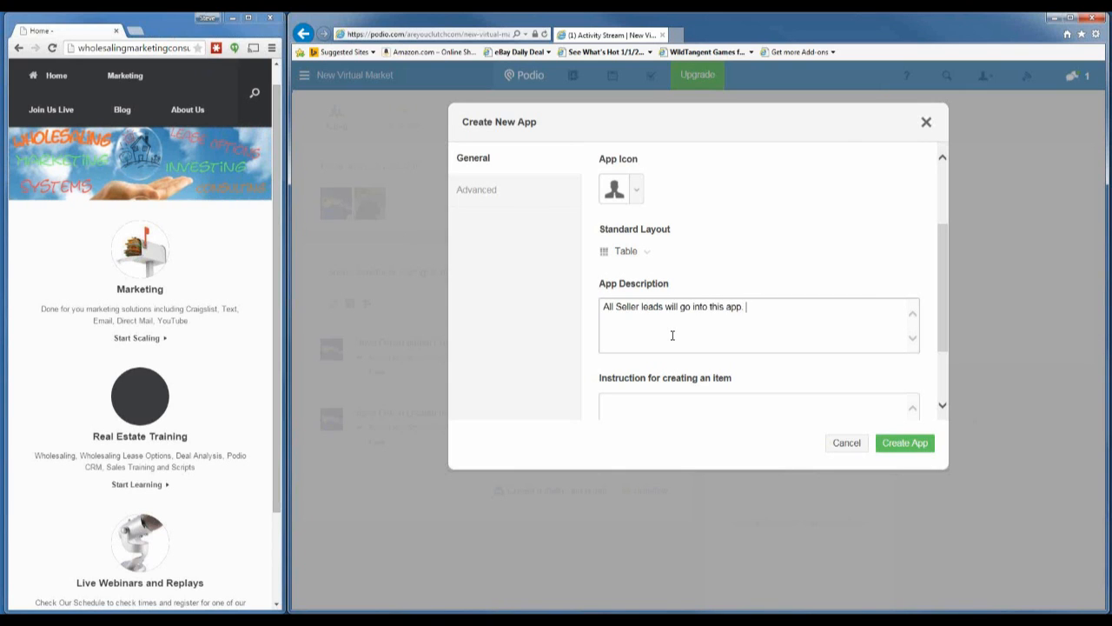
{"action": "type", "text": " And get the initial call screen"}
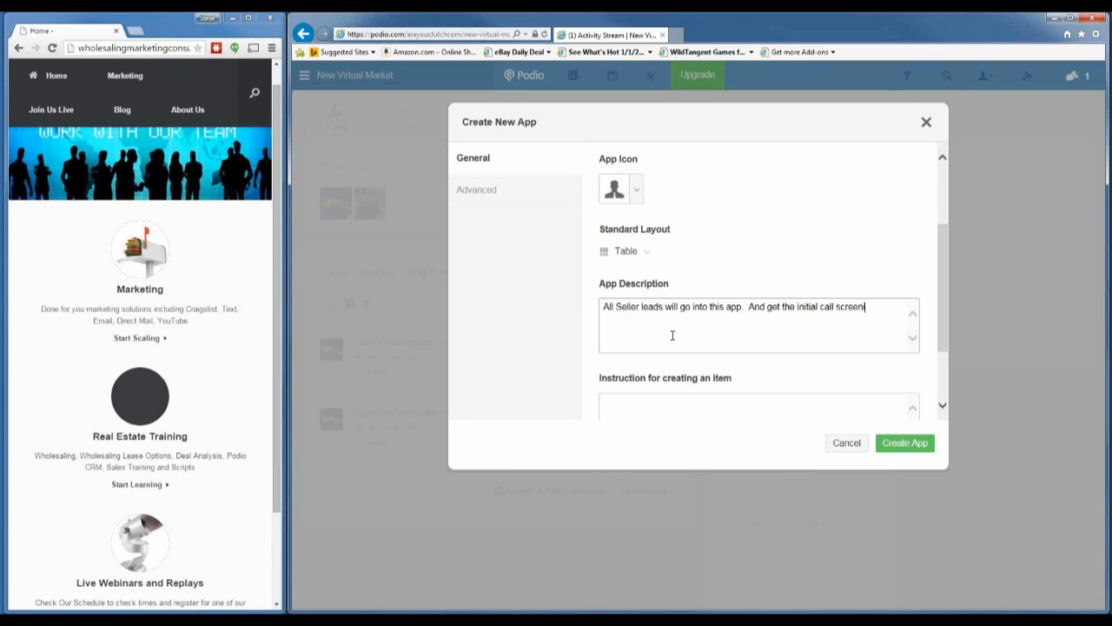
{"action": "type", "text": "ing, and property info/"}
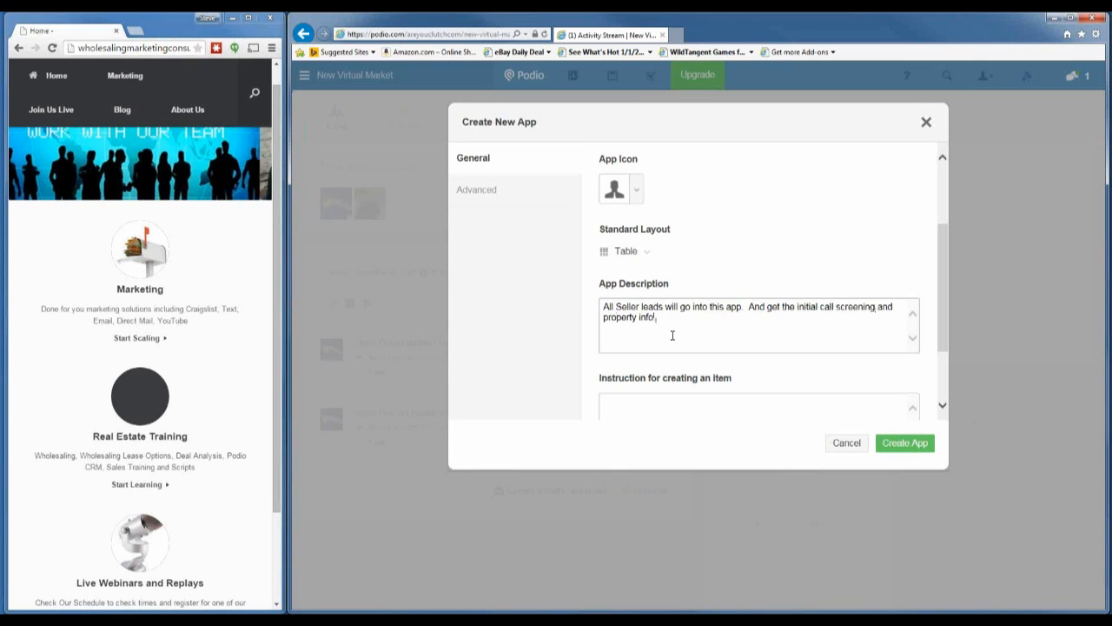
Step: Review the new app's general settings, including the app type, and its advanced options for stream posts, notifications and member permissions
{"action": "scroll", "coordinate": [672, 339], "scroll_direction": "down", "scroll_amount": 1}
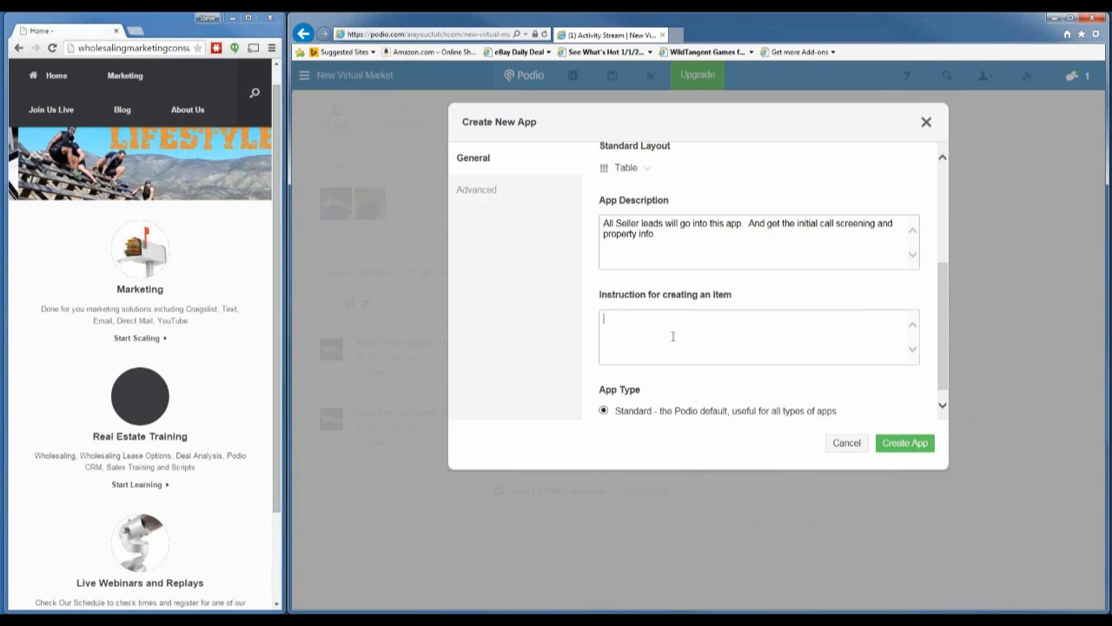
{"action": "scroll", "coordinate": [673, 336], "scroll_direction": "down", "scroll_amount": 1}
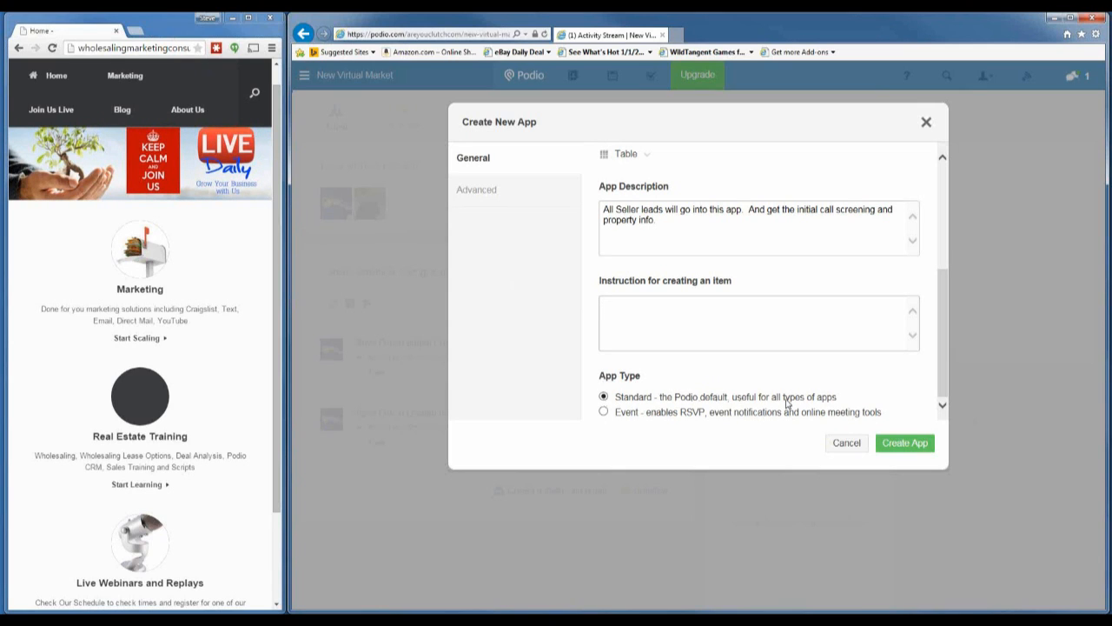
{"action": "scroll", "coordinate": [672, 375], "scroll_direction": "up", "scroll_amount": 3}
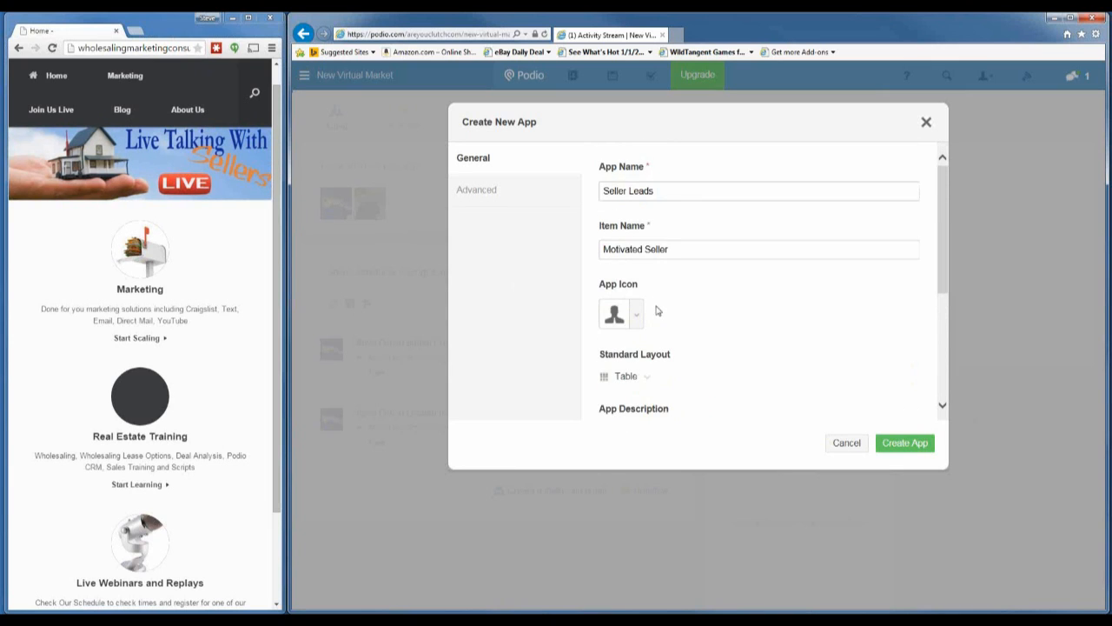
{"action": "scroll", "coordinate": [655, 310], "scroll_direction": "down", "scroll_amount": 3}
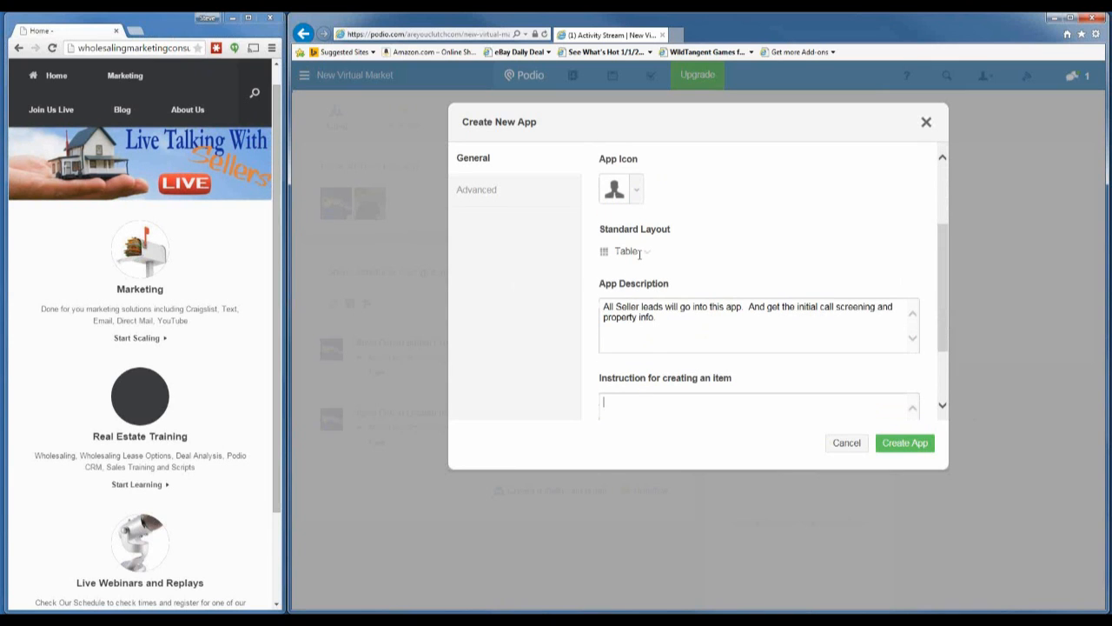
{"action": "scroll", "coordinate": [695, 318], "scroll_direction": "down", "scroll_amount": 2}
{"action": "scroll", "coordinate": [658, 345], "scroll_direction": "up", "scroll_amount": 2}
{"action": "scroll", "coordinate": [656, 350], "scroll_direction": "up", "scroll_amount": 2}
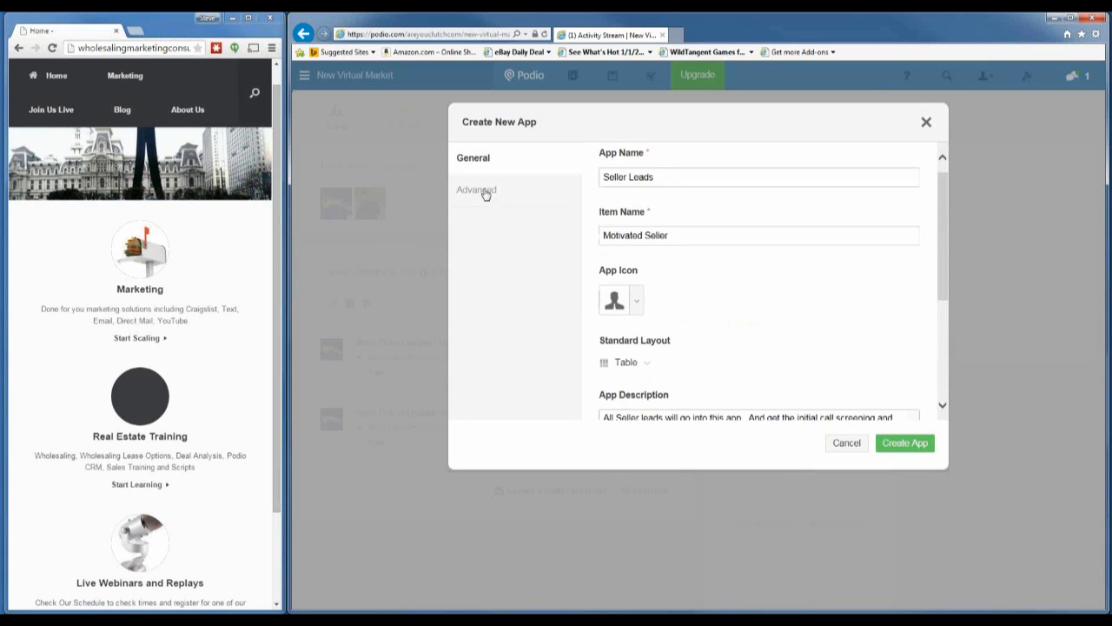
{"action": "left_click", "coordinate": [484, 193]}
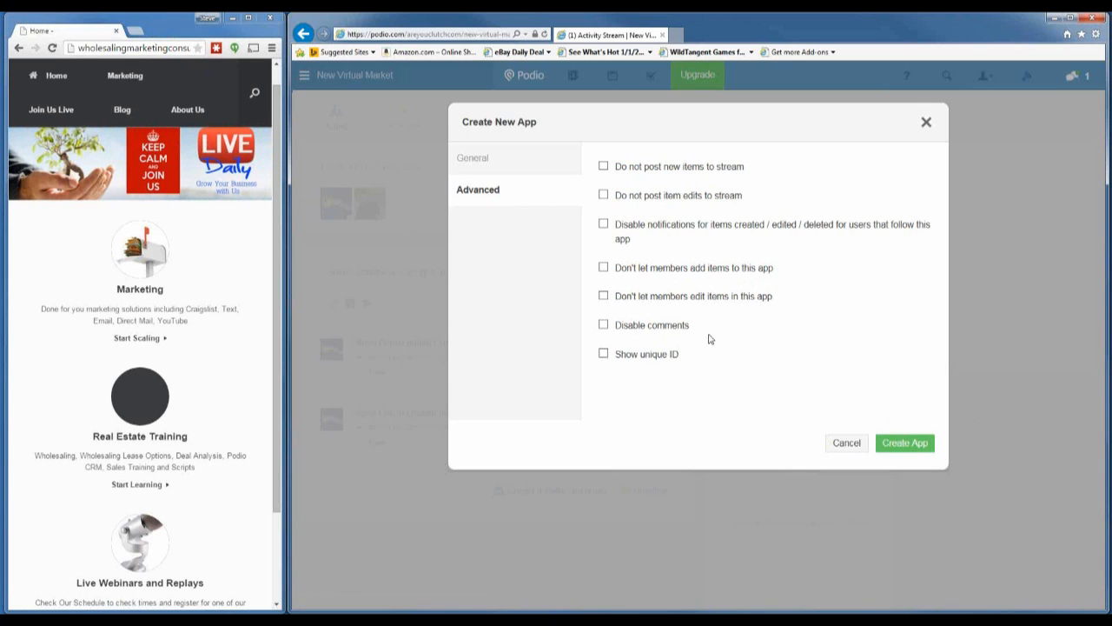
{"action": "left_click", "coordinate": [473, 158]}
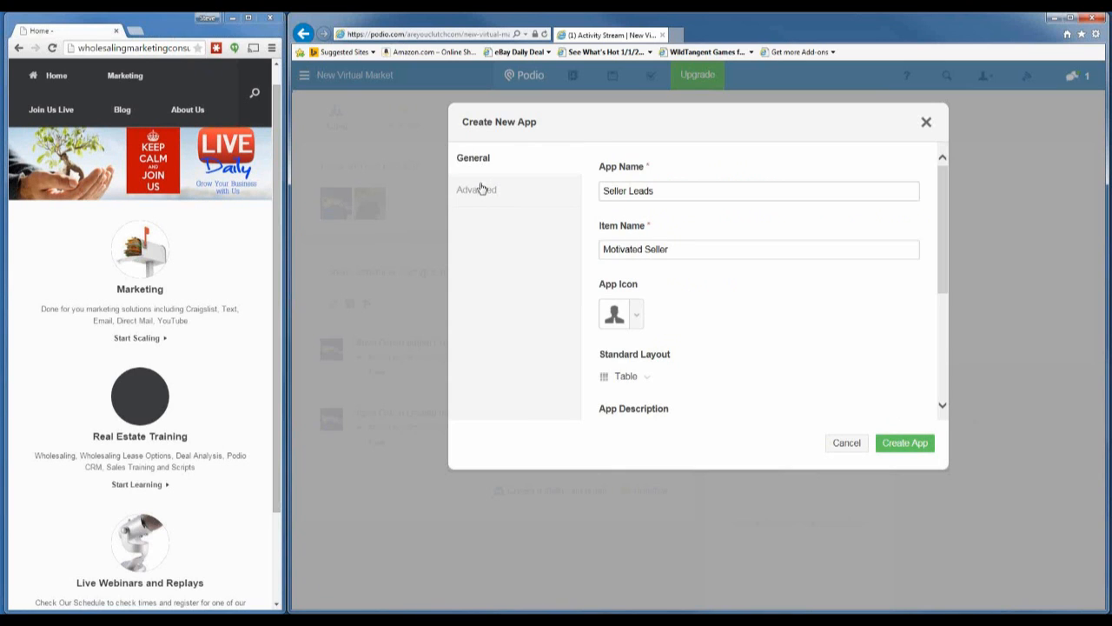
{"action": "left_click", "coordinate": [483, 190]}
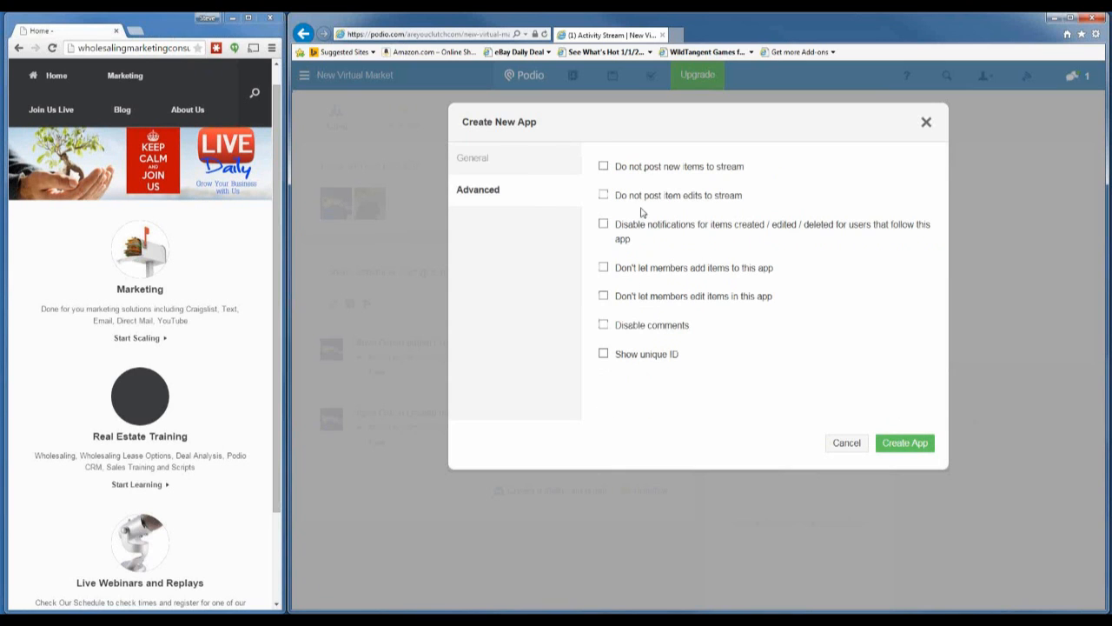
{"action": "left_click", "coordinate": [493, 168]}
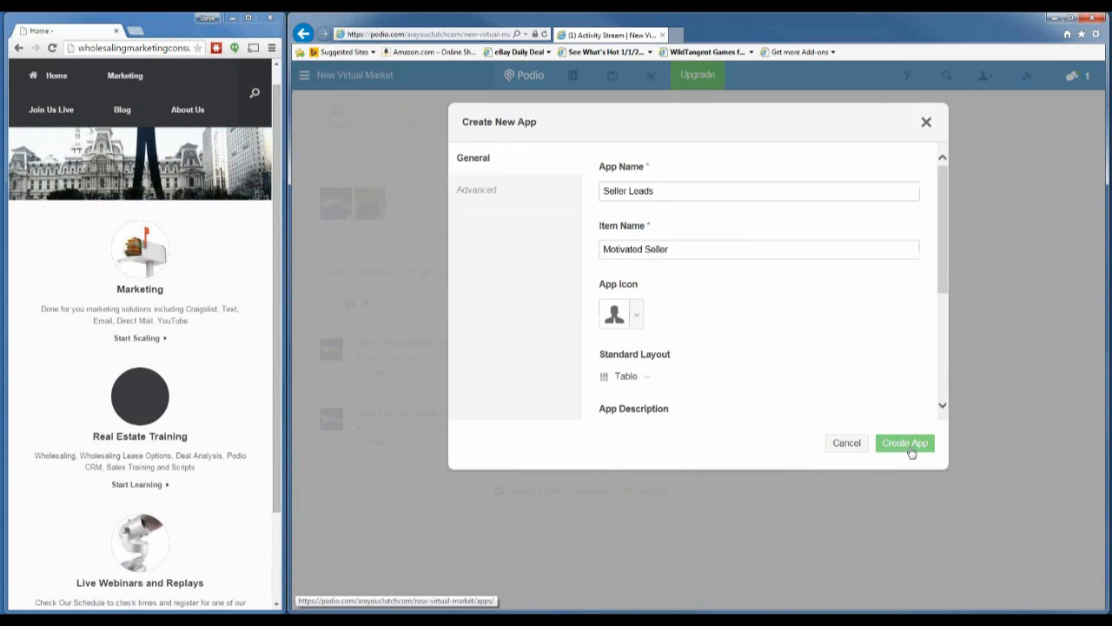
Step: Create the Seller Leads app and open the Title field's label for editing in its template
{"action": "left_click", "coordinate": [911, 451]}
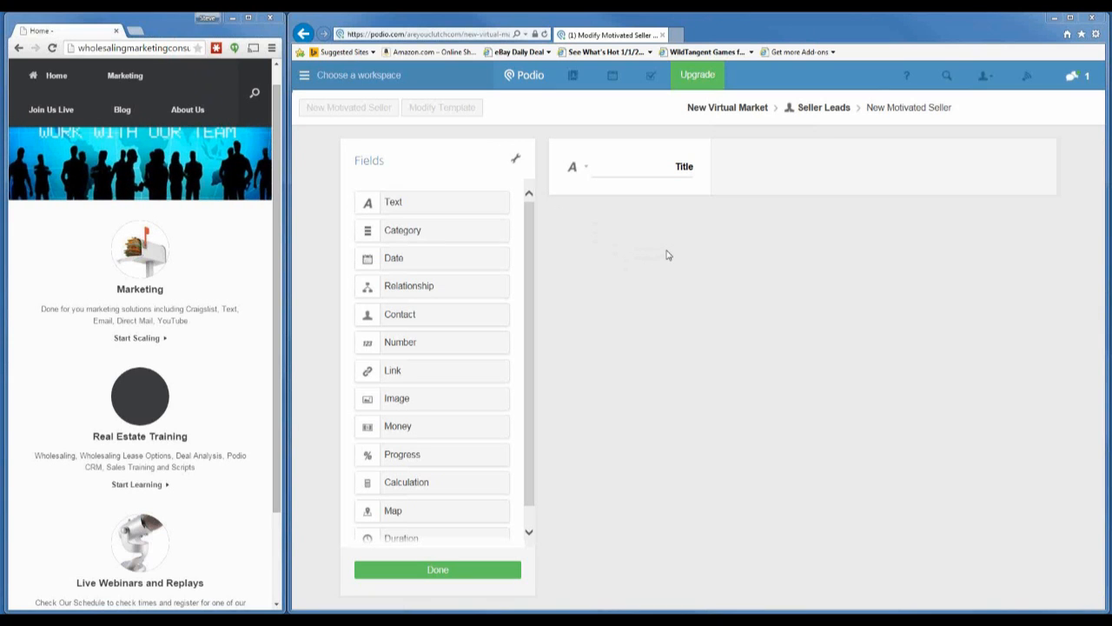
{"action": "left_click", "coordinate": [643, 170]}
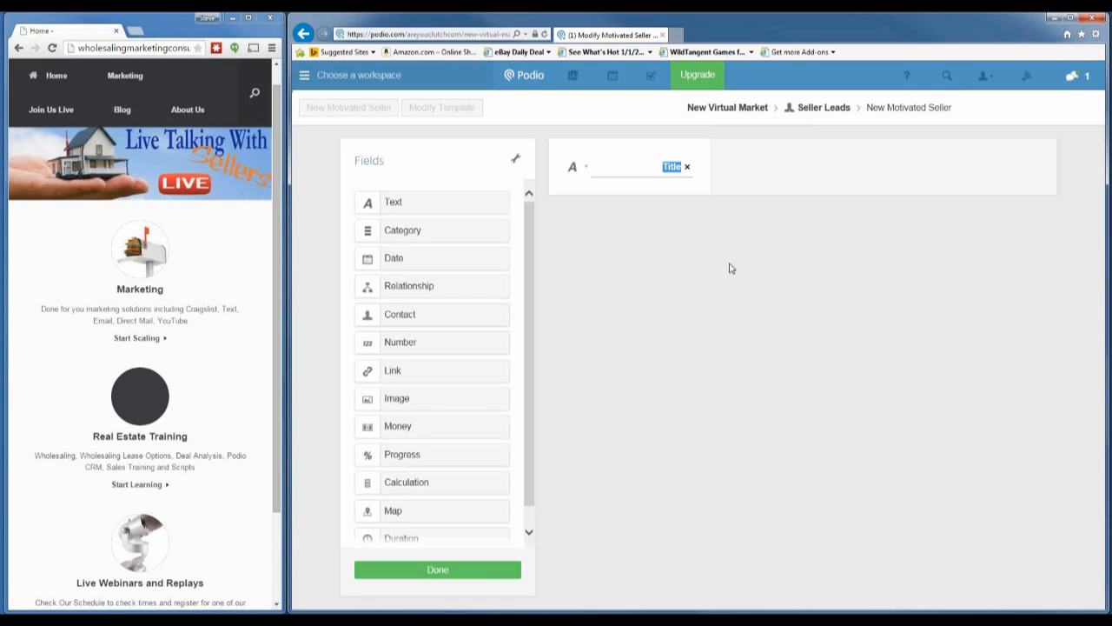
{"action": "left_click", "coordinate": [644, 170]}
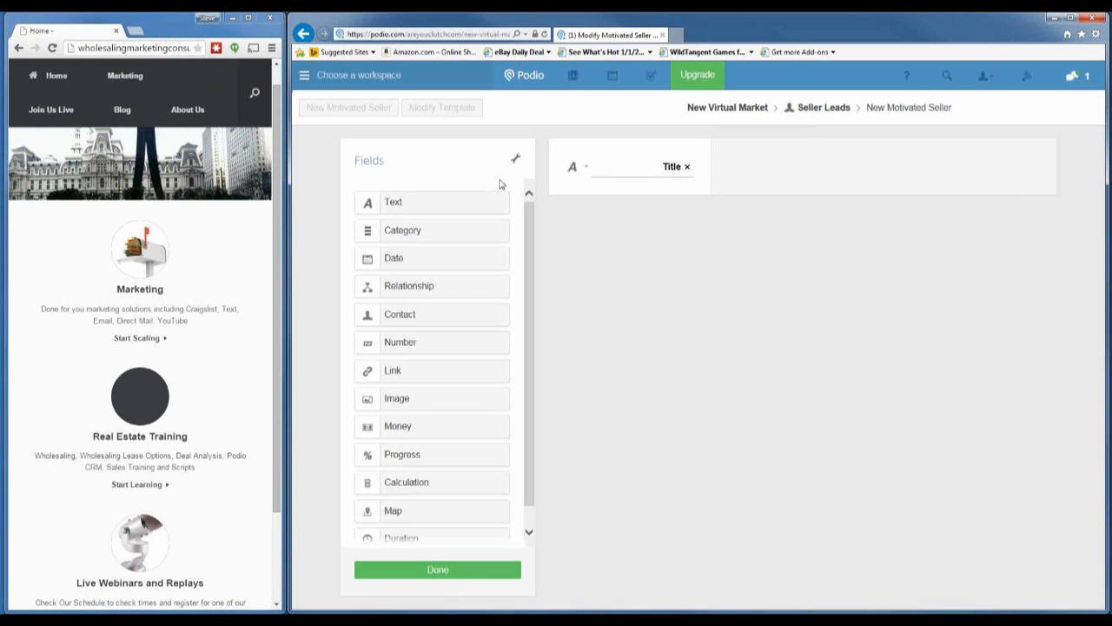
Step: Rename the template's Title field as Property Address
{"action": "left_click", "coordinate": [582, 170]}
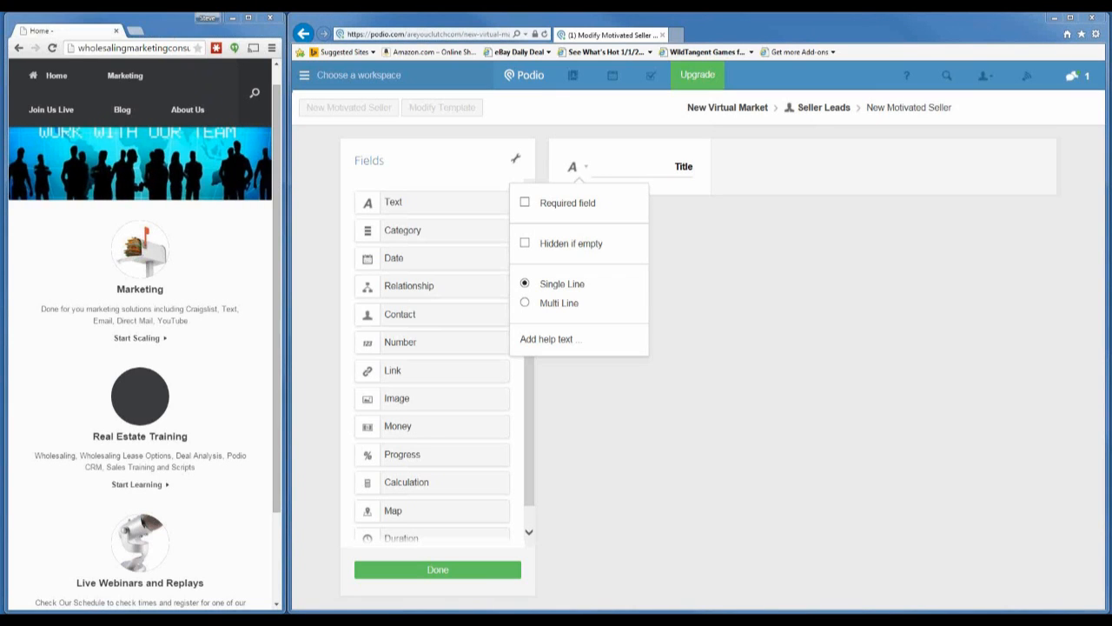
{"action": "left_click_drag", "start_coordinate": [613, 172], "coordinate": [738, 167]}
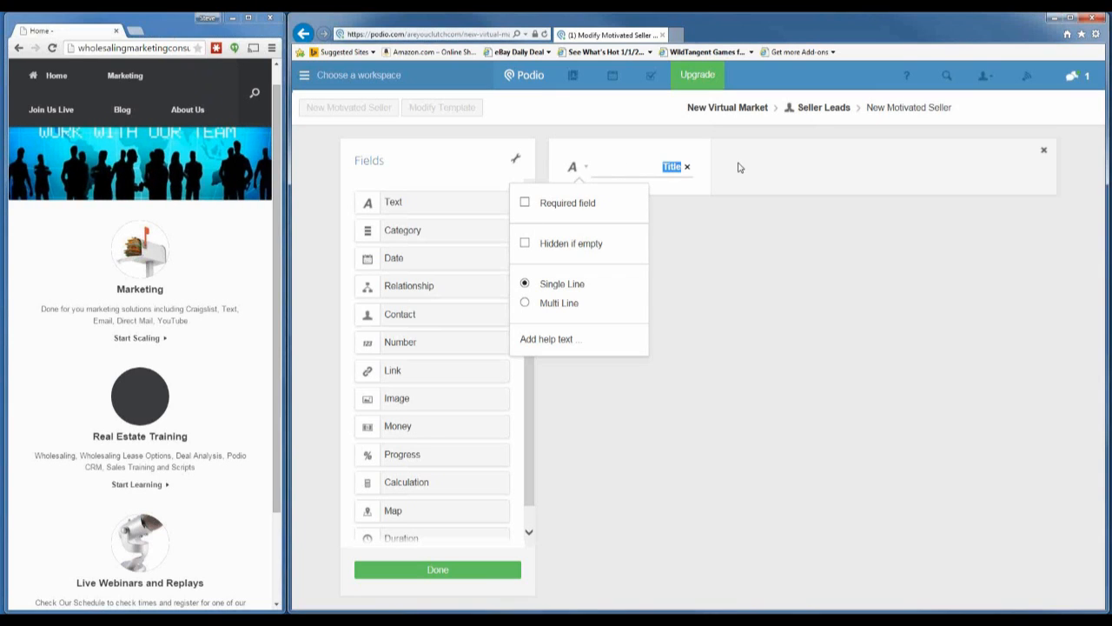
{"action": "type", "text": "Property Address"}
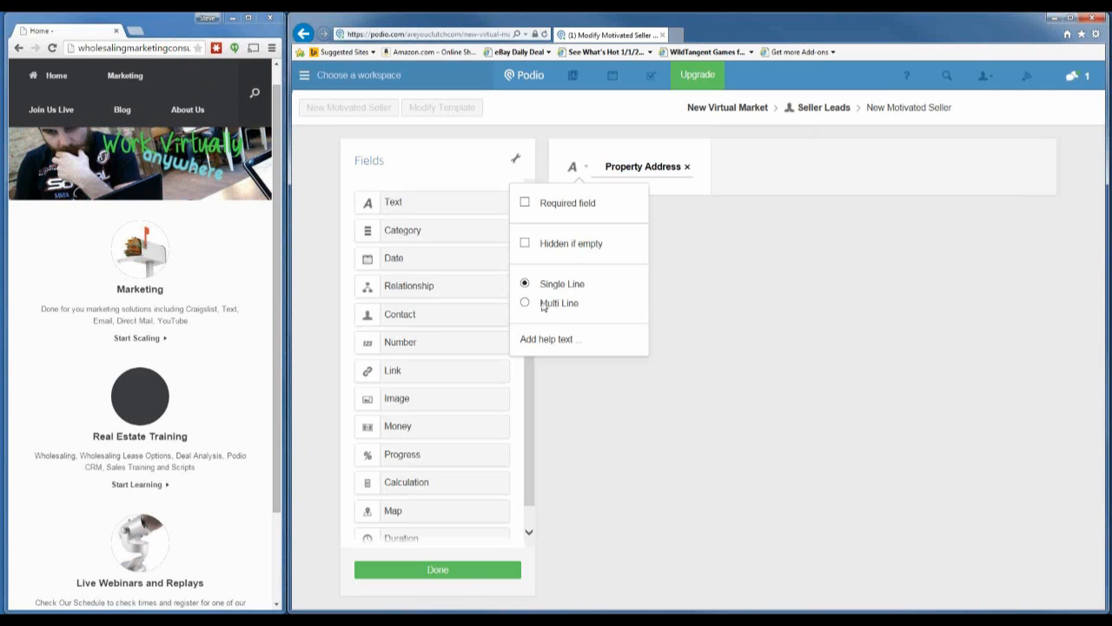
{"action": "left_click", "coordinate": [721, 264]}
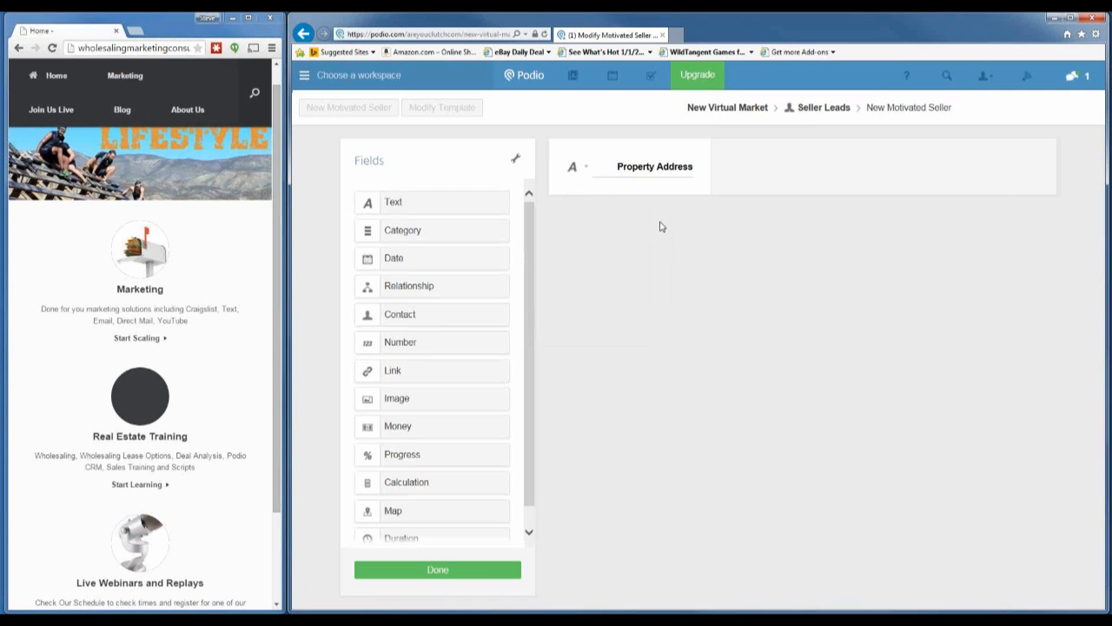
{"action": "left_click_drag", "start_coordinate": [611, 167], "coordinate": [721, 180]}
{"action": "left_click", "coordinate": [625, 167]}
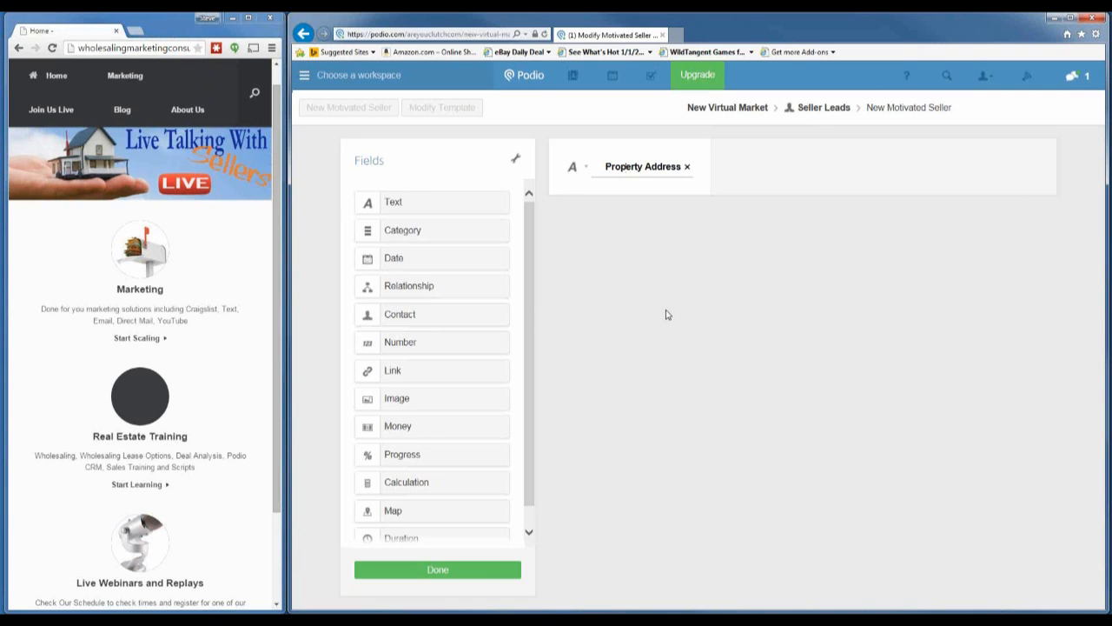
Step: Add a Map field above Property Address and label it Subject Property
{"action": "left_click_drag", "start_coordinate": [414, 515], "coordinate": [607, 171]}
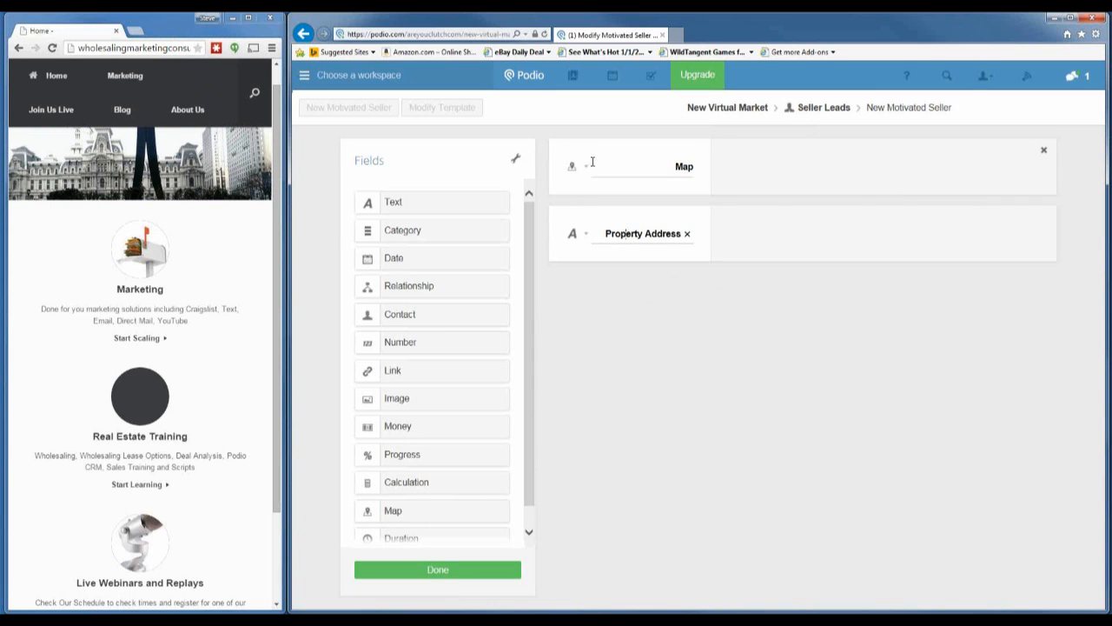
{"action": "scroll", "coordinate": [390, 514], "scroll_direction": "down", "scroll_amount": 1}
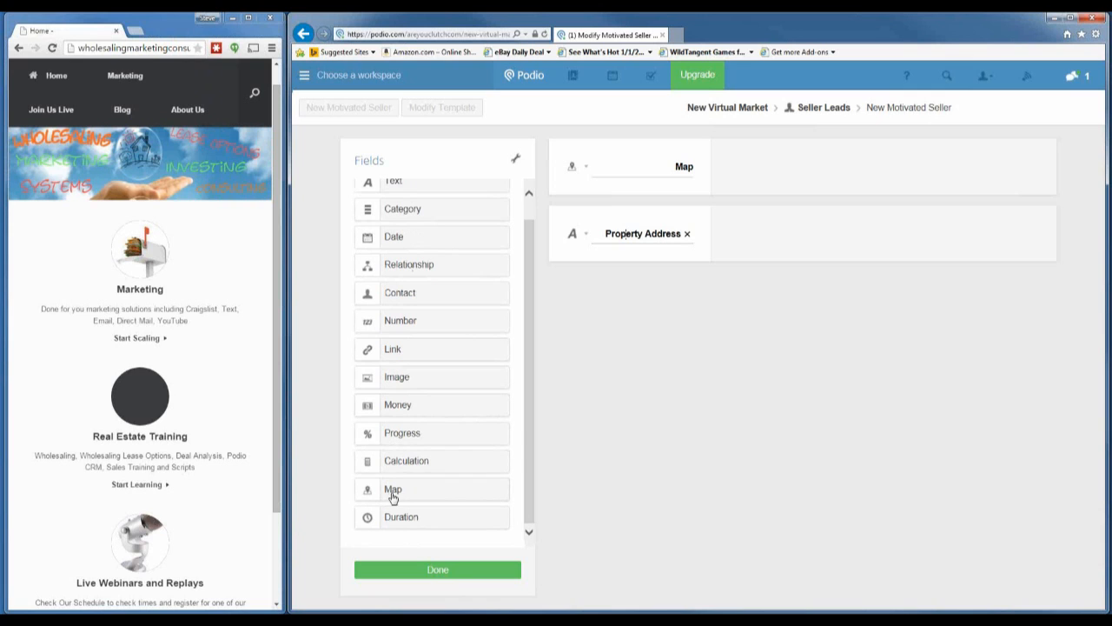
{"action": "left_click_drag", "start_coordinate": [393, 492], "coordinate": [437, 487]}
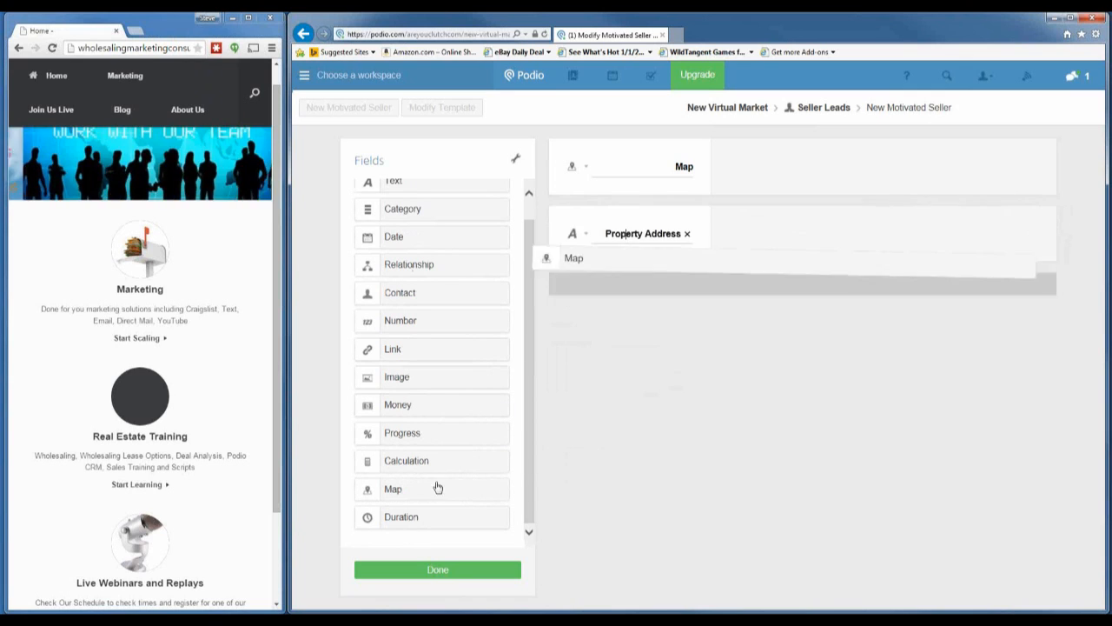
{"action": "left_click", "coordinate": [651, 168]}
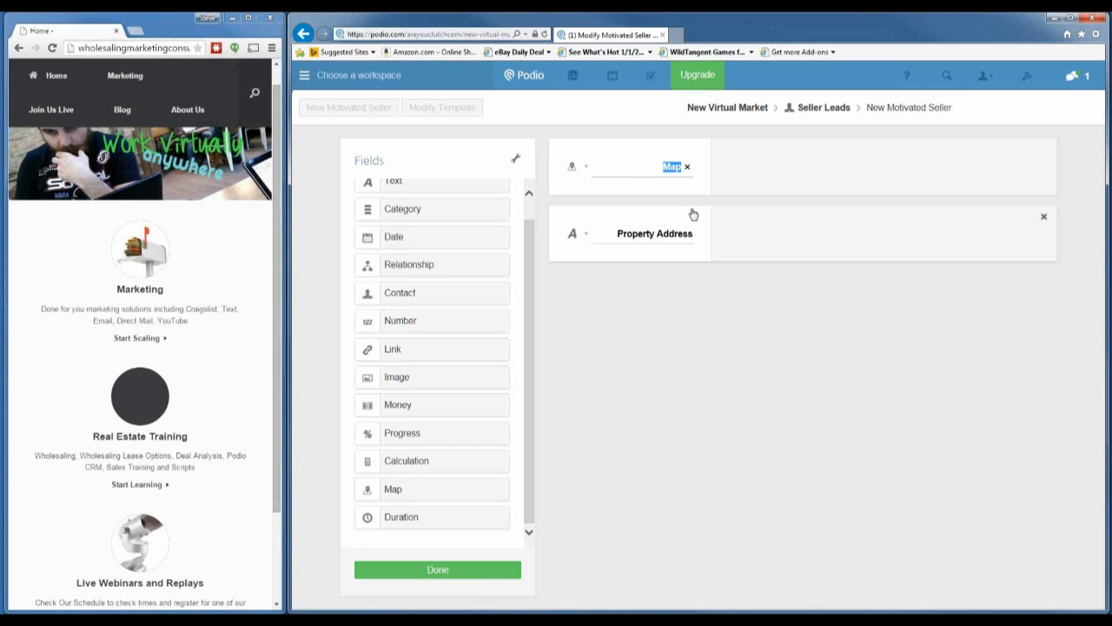
{"action": "type", "text": "Subject Property,"}
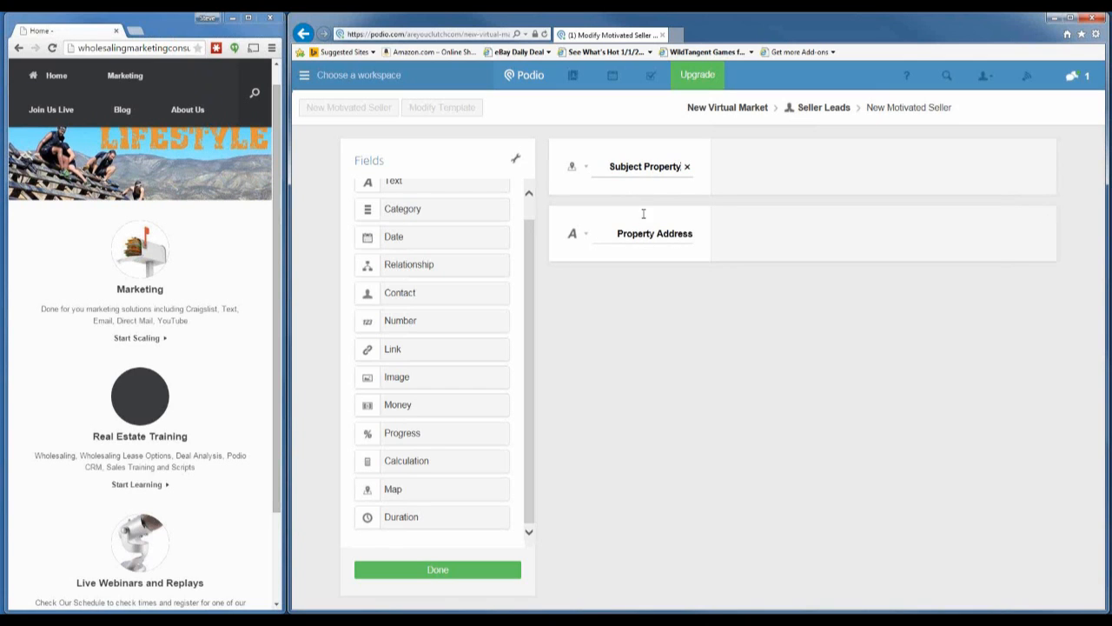
{"action": "left_click", "coordinate": [584, 168]}
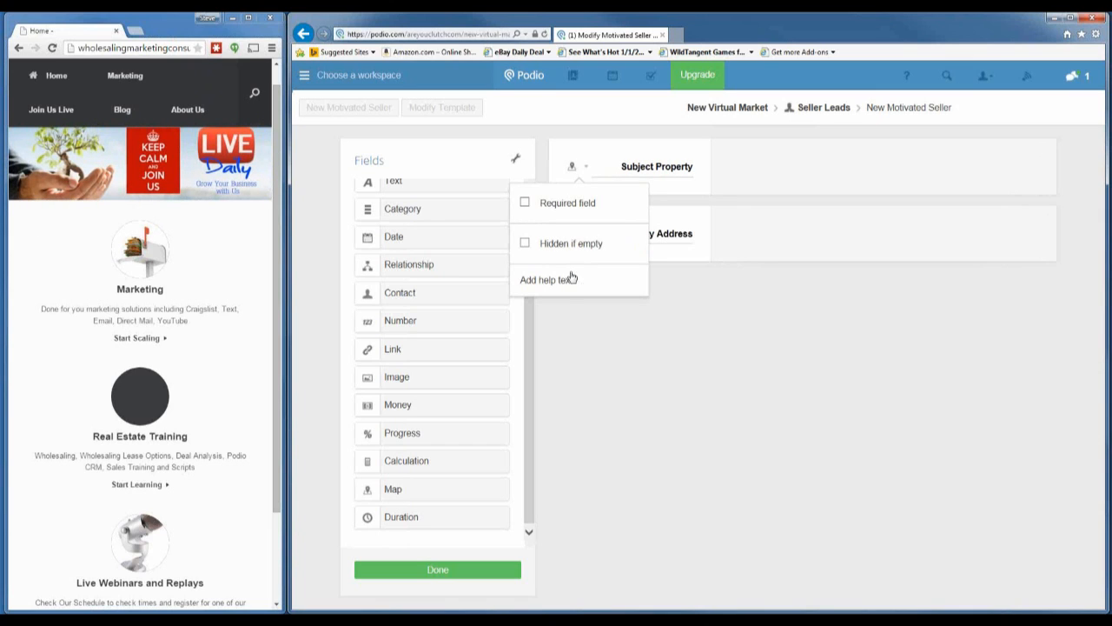
{"action": "left_click", "coordinate": [743, 280]}
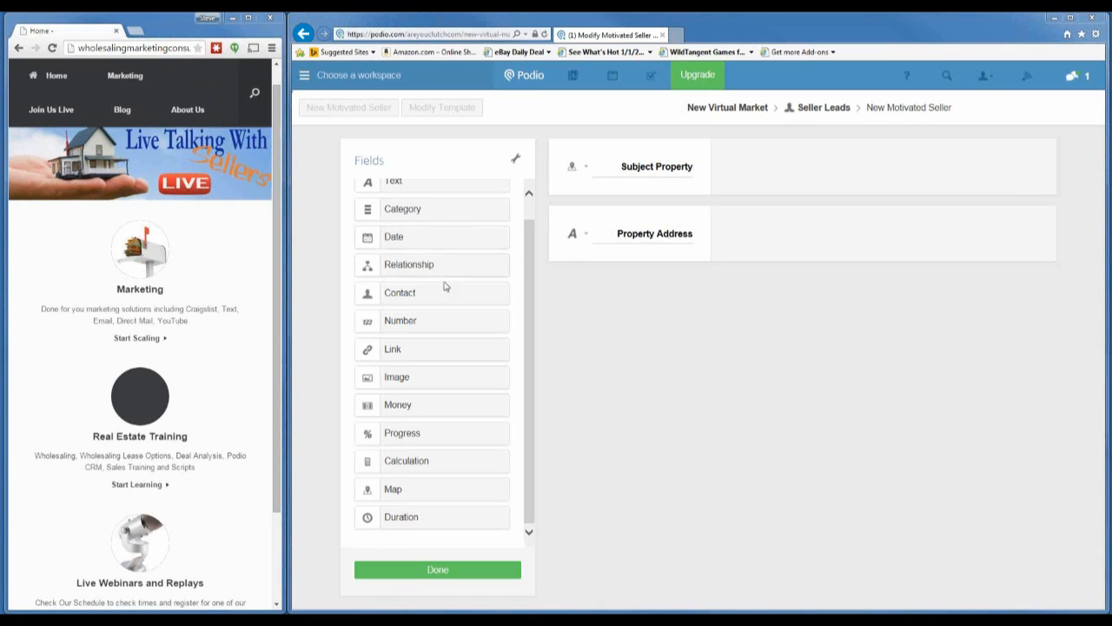
Step: Extend the Property Address label to "Property Address and Other Properties" and make that text field Multi Line
{"action": "left_click", "coordinate": [695, 235]}
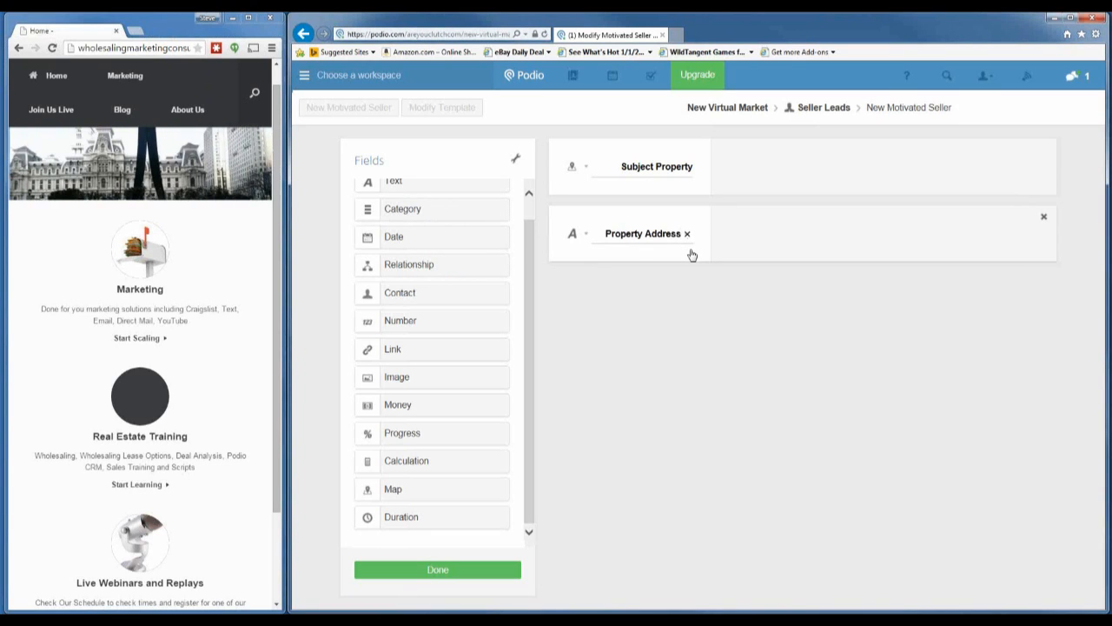
{"action": "type", "text": "and Other Prop"}
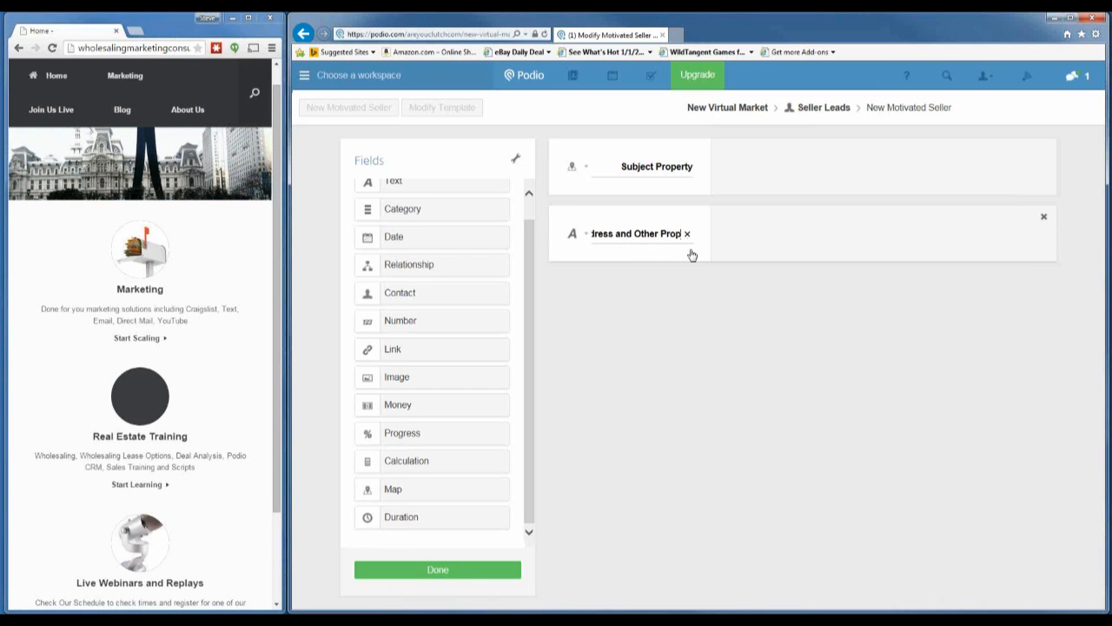
{"action": "type", "text": "erties"}
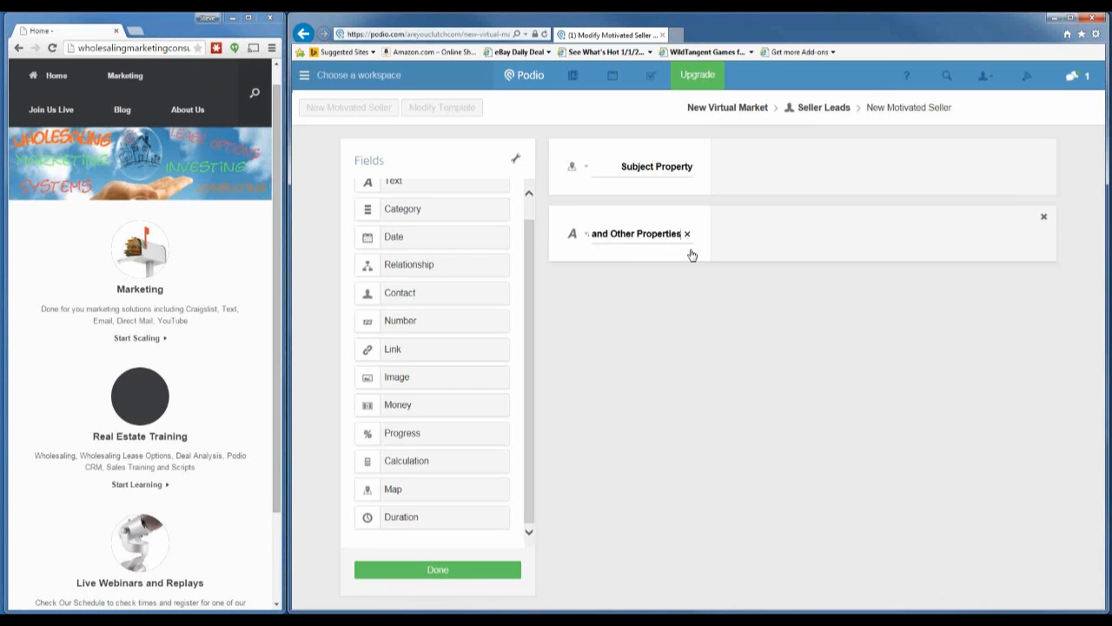
{"action": "left_click", "coordinate": [577, 236]}
{"action": "left_click", "coordinate": [525, 370]}
{"action": "left_click", "coordinate": [727, 309]}
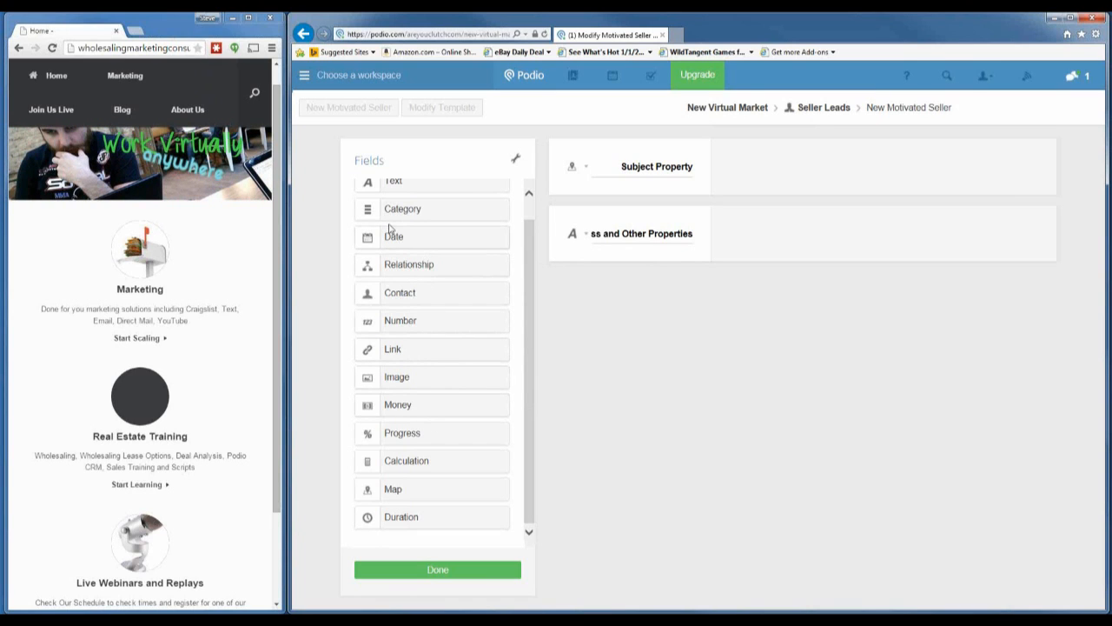
Step: Add a Category field at the end of the template and label it Seller Motivation
{"action": "scroll", "coordinate": [396, 214], "scroll_direction": "up", "scroll_amount": 1}
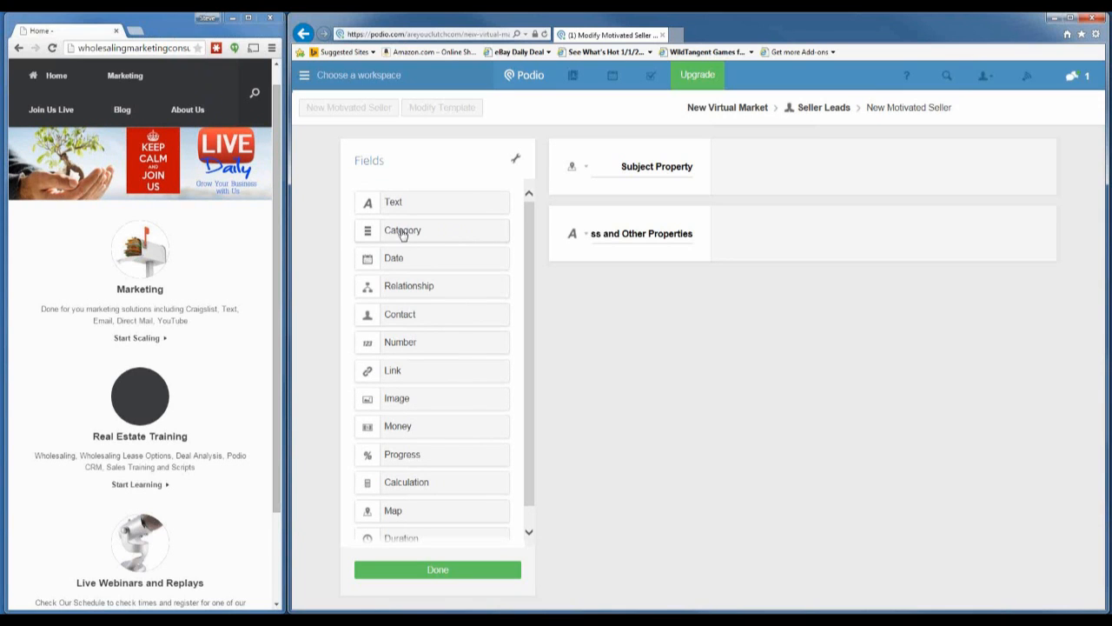
{"action": "left_click_drag", "start_coordinate": [369, 233], "coordinate": [589, 290]}
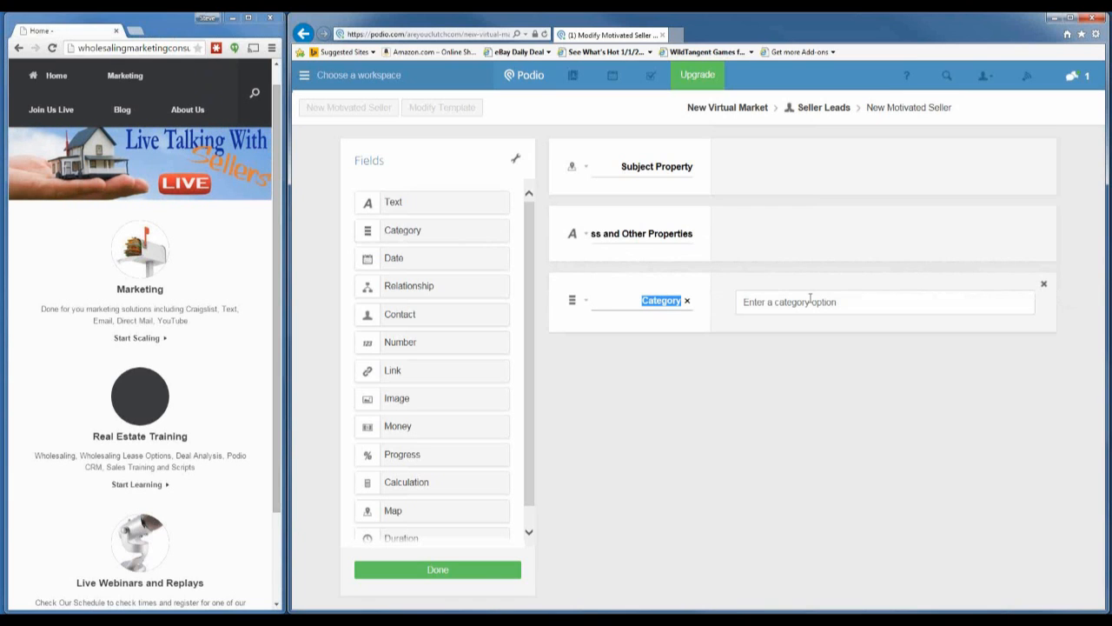
{"action": "type", "text": "M"}
{"action": "type", "text": "eller Motiv"}
{"action": "type", "text": "ation"}
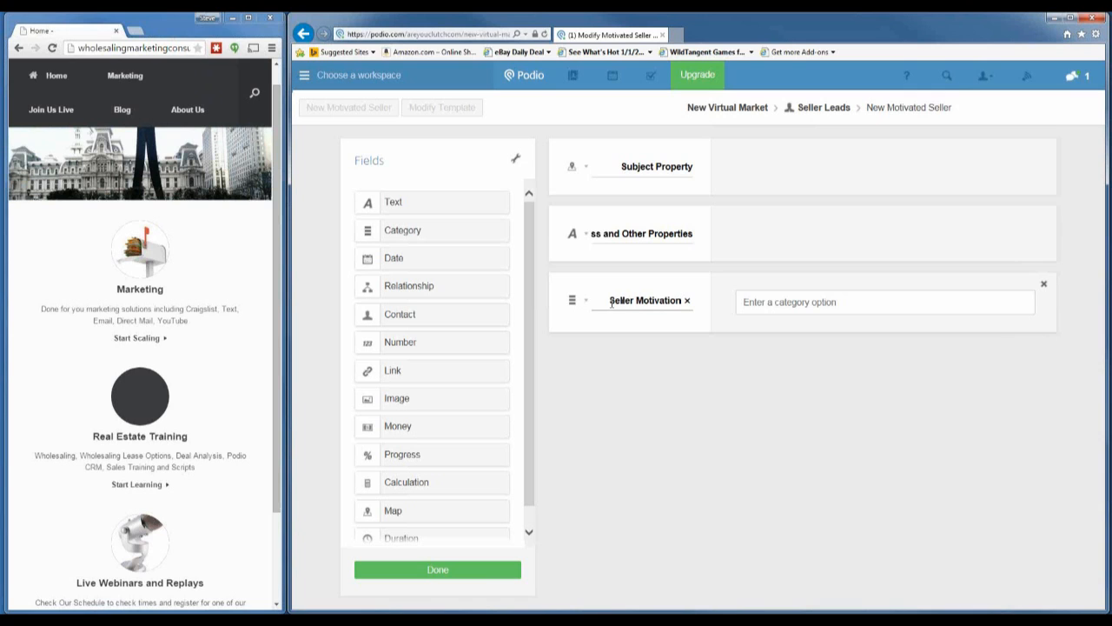
Step: Give the Seller Motivation field the category options Hot, Warm and Cold
{"action": "left_click", "coordinate": [771, 303]}
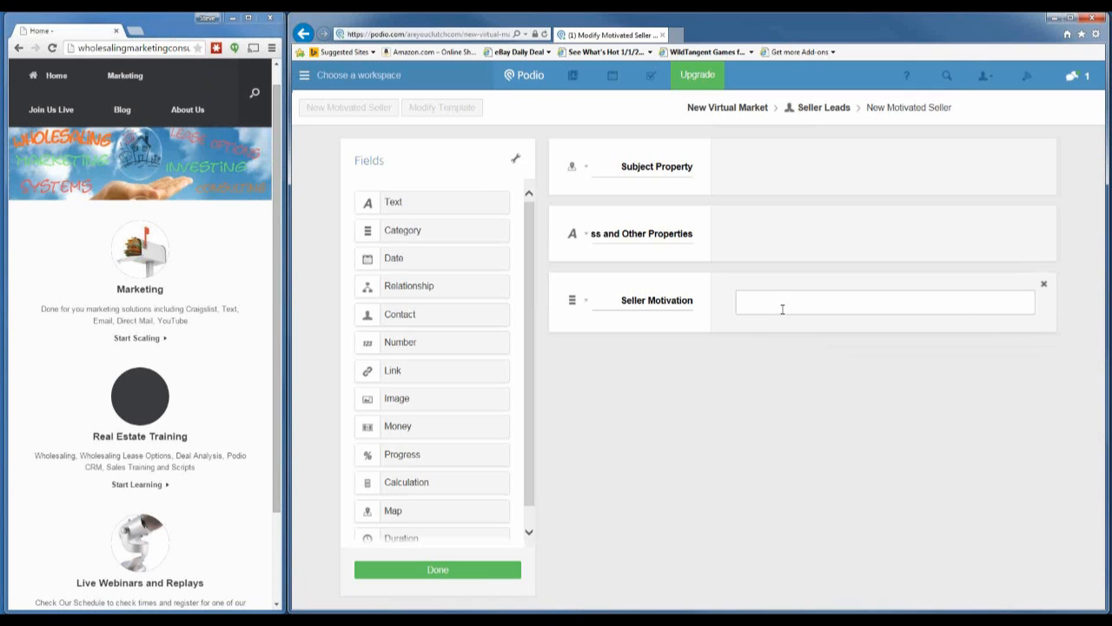
{"action": "type", "text": "Hot"}
{"action": "key", "text": "Return"}
{"action": "type", "text": "Warm"}
{"action": "key", "text": "Return"}
{"action": "type", "text": "W"}
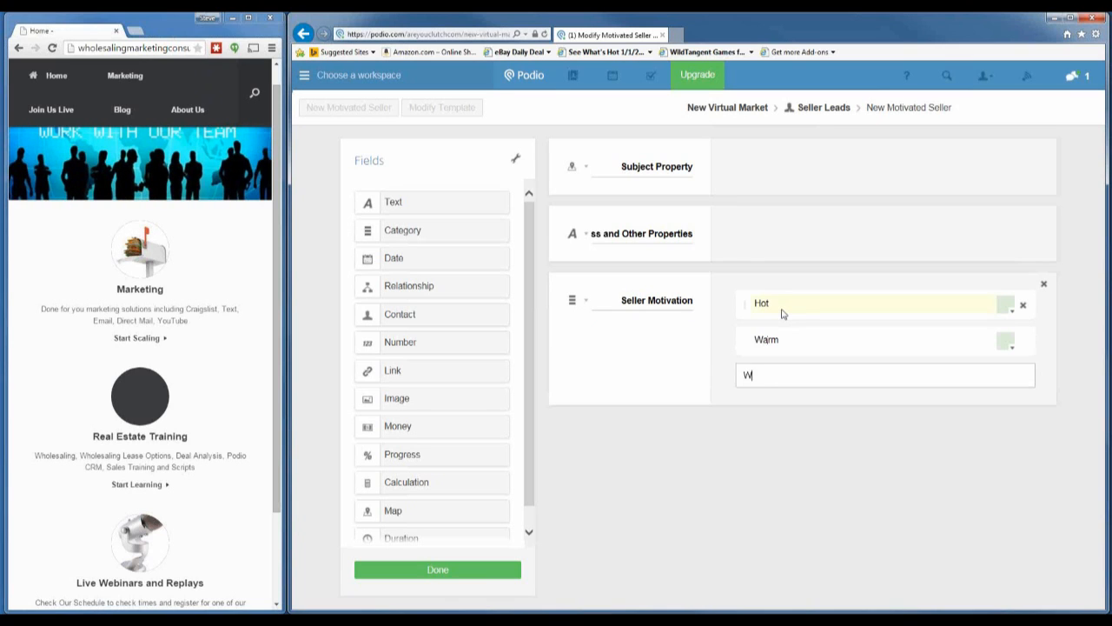
{"action": "type", "text": "Cold"}
{"action": "key", "text": "Return"}
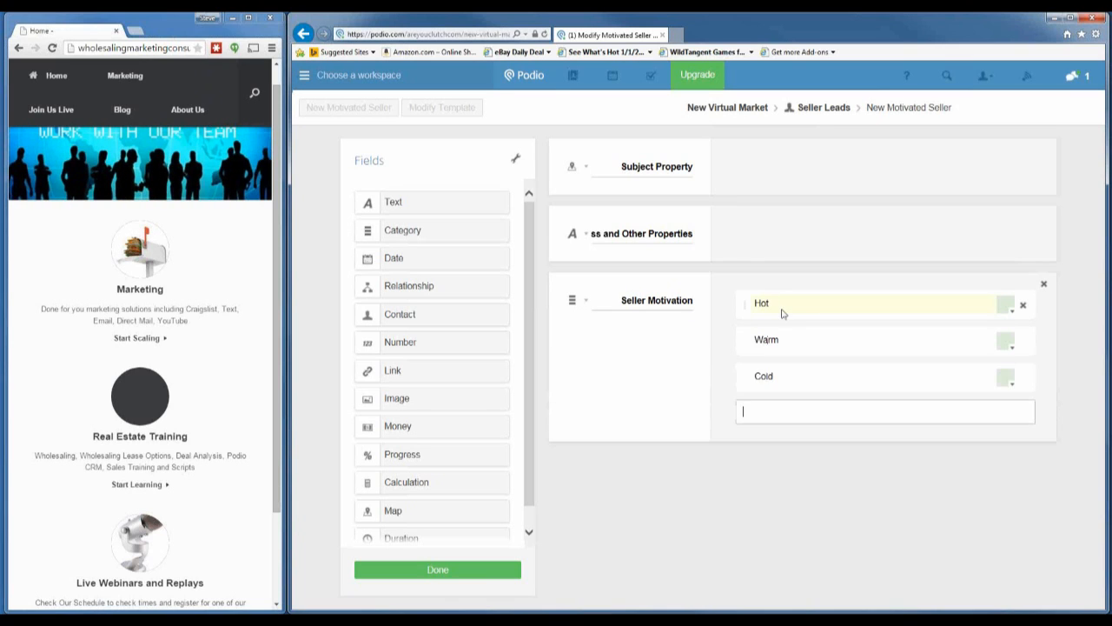
Step: Color the Seller Motivation options red for Hot, yellow for Warm and blue for Cold
{"action": "left_click", "coordinate": [1006, 310]}
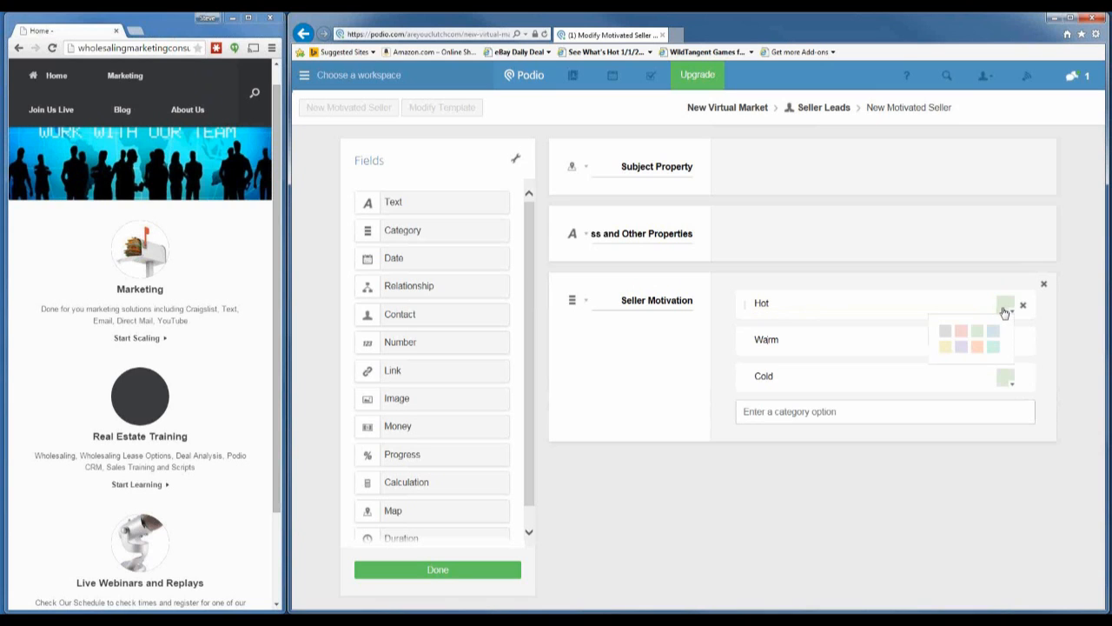
{"action": "left_click", "coordinate": [971, 332]}
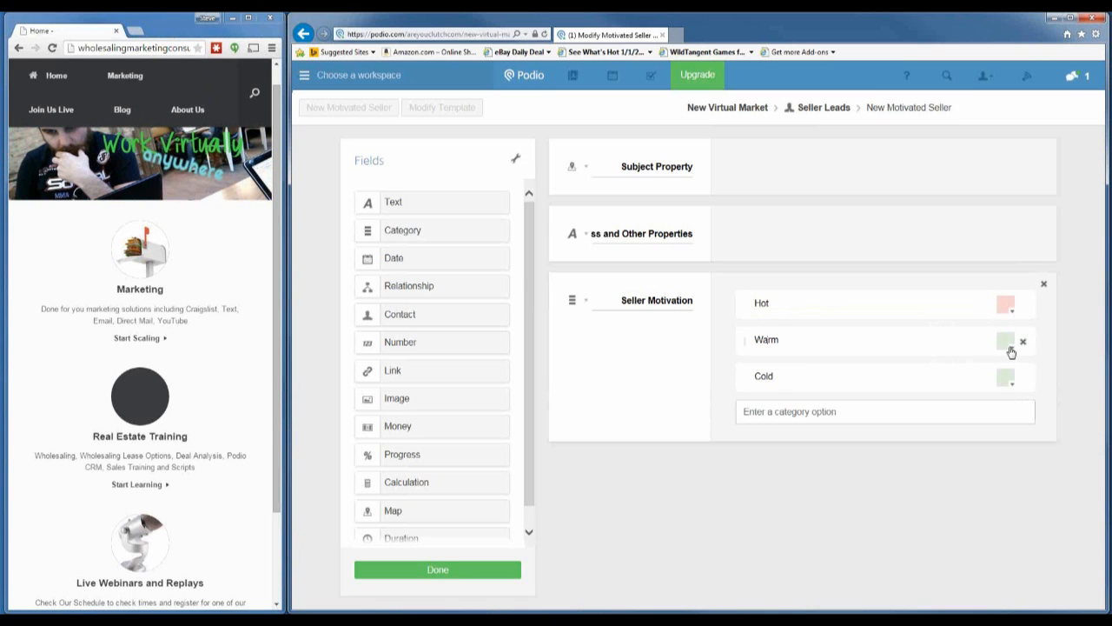
{"action": "left_click", "coordinate": [1010, 347]}
{"action": "left_click", "coordinate": [962, 389]}
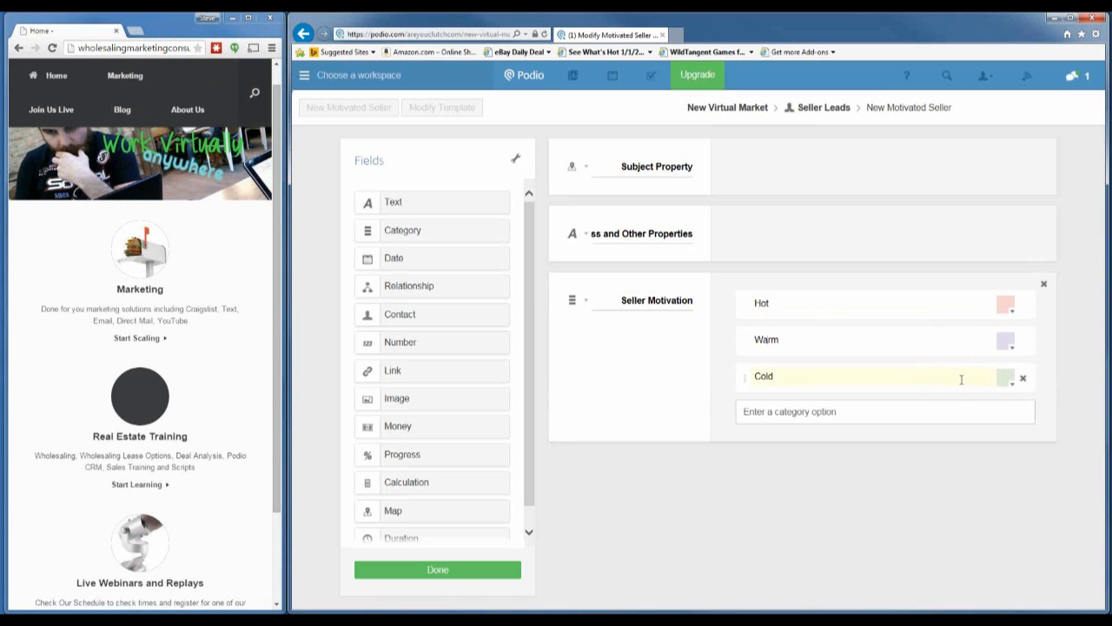
{"action": "left_click", "coordinate": [1006, 346]}
{"action": "left_click", "coordinate": [1007, 348]}
{"action": "left_click", "coordinate": [1007, 349]}
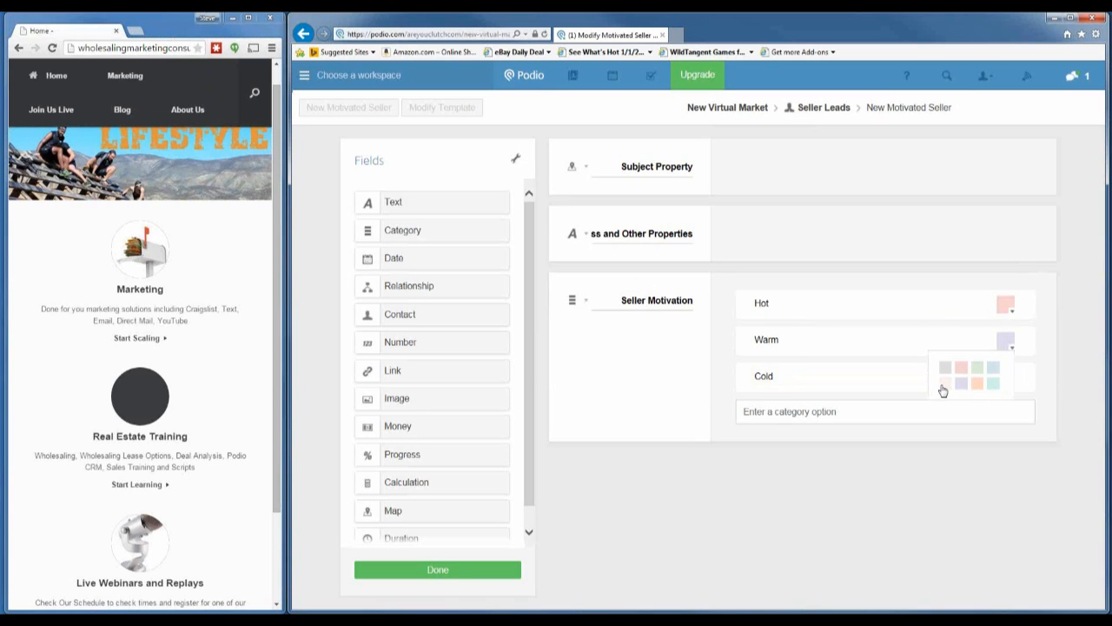
{"action": "left_click", "coordinate": [944, 391]}
{"action": "left_click", "coordinate": [1008, 382]}
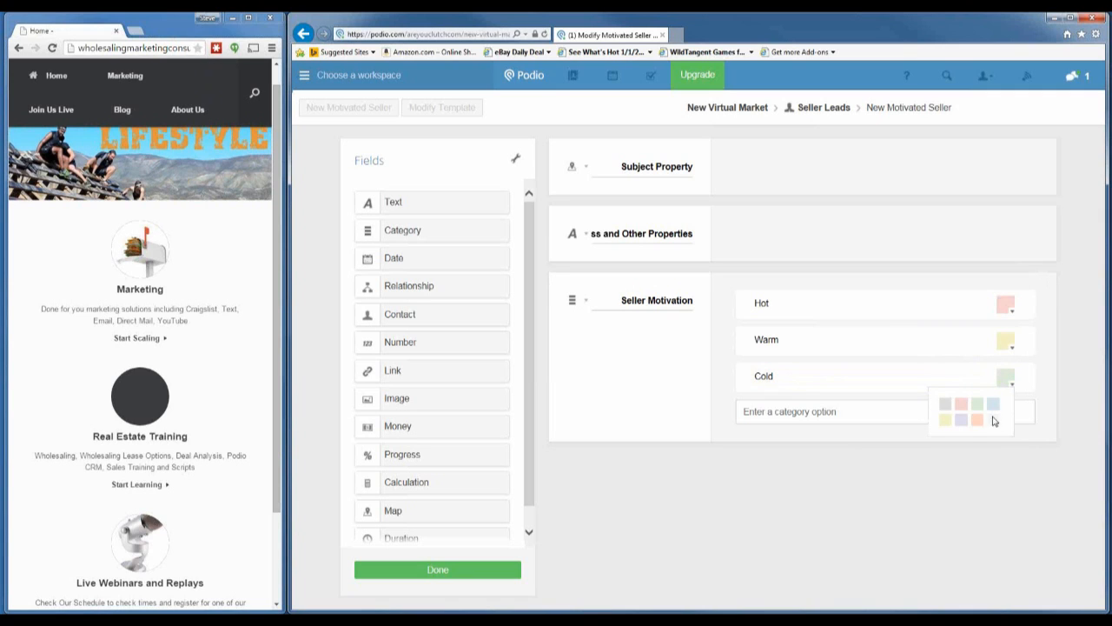
{"action": "left_click", "coordinate": [994, 411]}
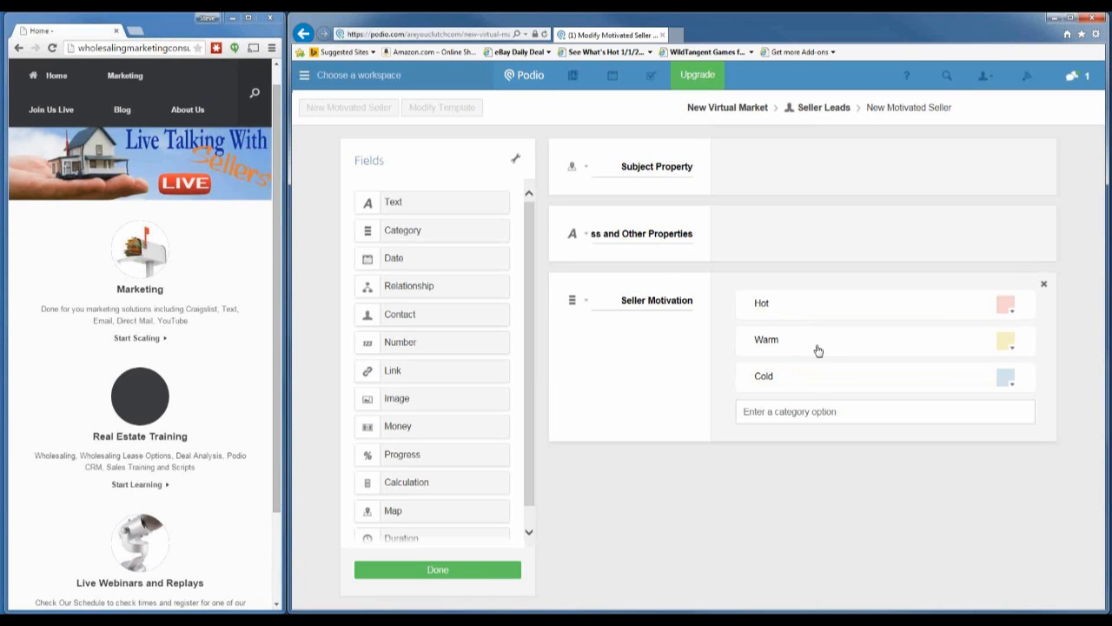
{"action": "left_click", "coordinate": [586, 305]}
Step: Add a second Category field below Seller Motivation, set it to Multiple choice and label it Steps Completed
{"action": "left_click_drag", "start_coordinate": [475, 231], "coordinate": [613, 462]}
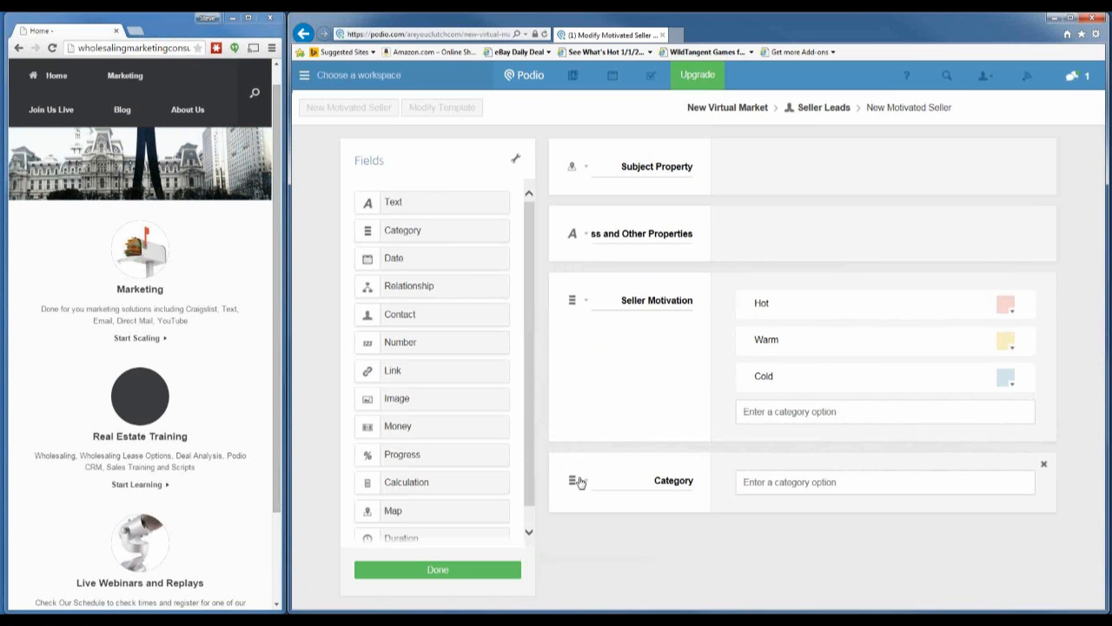
{"action": "left_click", "coordinate": [579, 481]}
{"action": "left_click", "coordinate": [525, 331]}
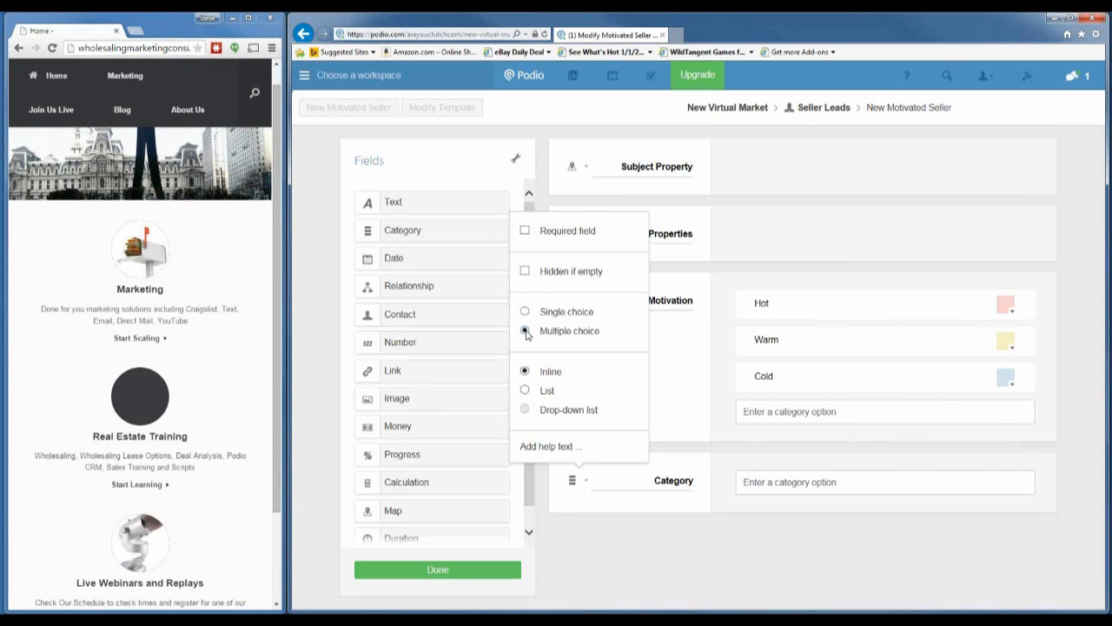
{"action": "left_click_drag", "start_coordinate": [644, 480], "coordinate": [730, 472]}
{"action": "type", "text": "Step"}
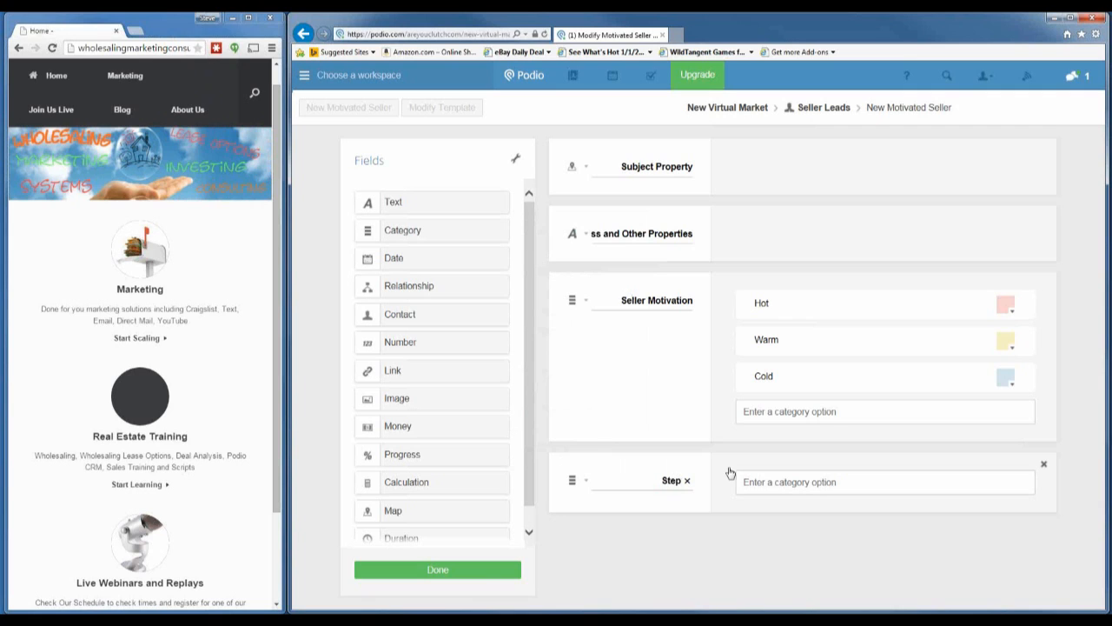
{"action": "type", "text": "s Completed"}
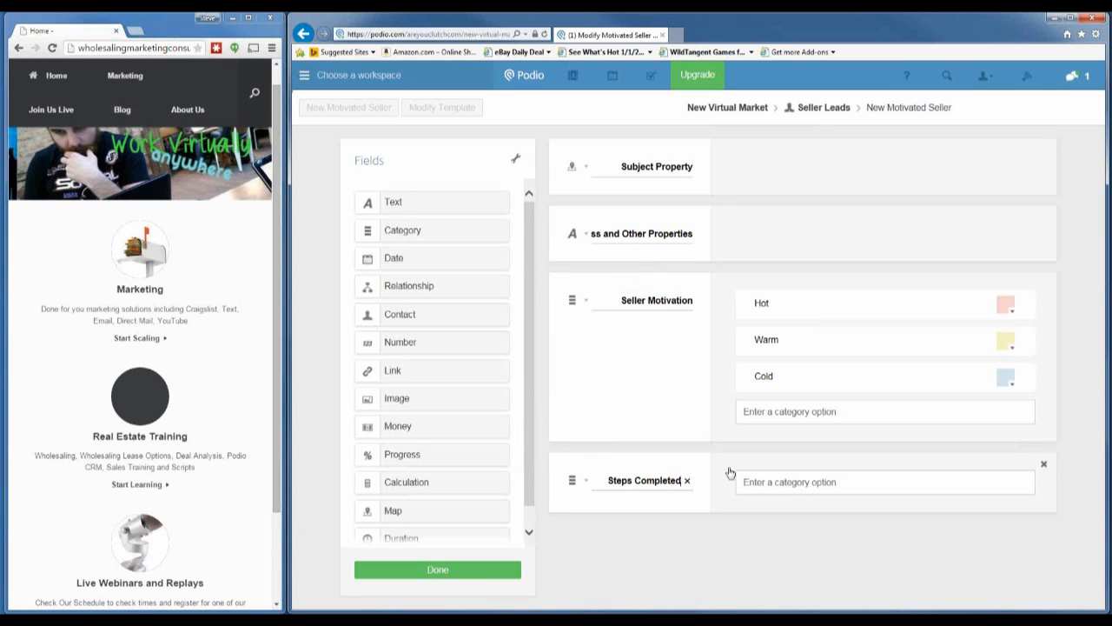
Step: Give the Steps Completed field its first category options: Assigned, Initial Call and Lead Contacted
{"action": "left_click", "coordinate": [781, 486]}
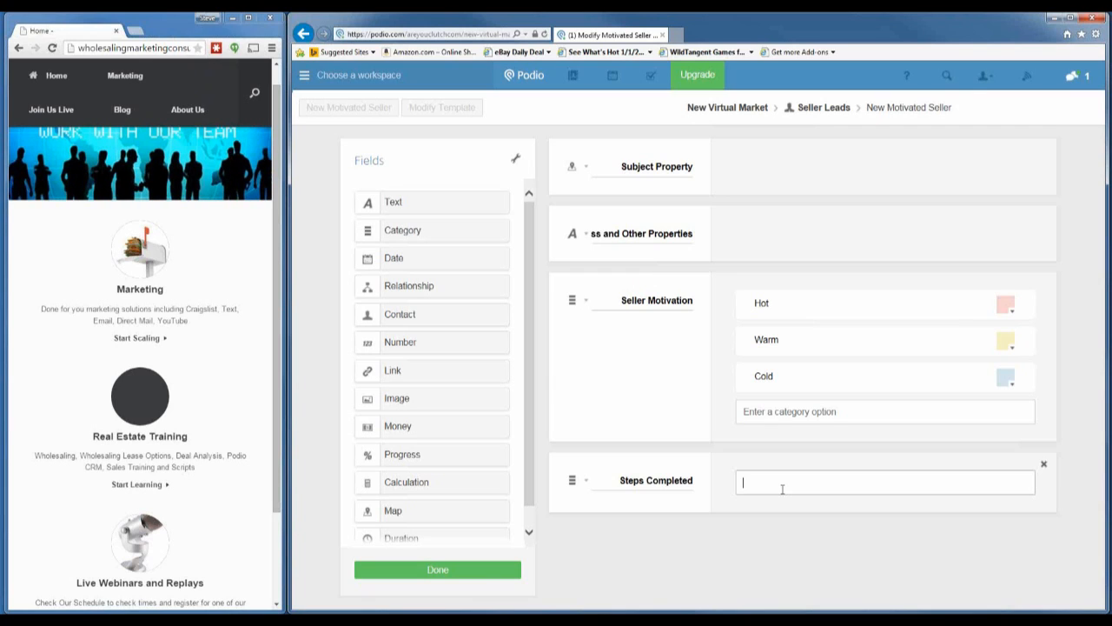
{"action": "type", "text": "Assigned"}
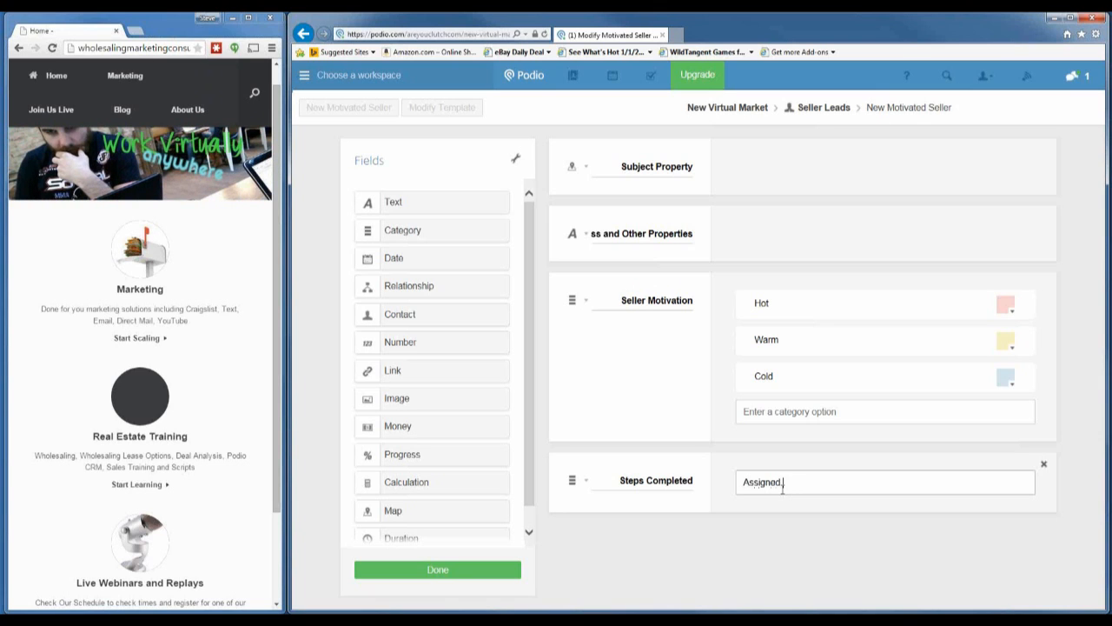
{"action": "key", "text": "BackSpace"}
{"action": "key", "text": "BackSpace"}
{"action": "key", "text": "BackSpace"}
{"action": "key", "text": "BackSpace"}
{"action": "key", "text": "BackSpace"}
{"action": "key", "text": "BackSpace"}
{"action": "type", "text": "signed"}
{"action": "key", "text": "Return"}
{"action": "type", "text": "Initial Call"}
{"action": "key", "text": "Return"}
{"action": "type", "text": "Lead Contacted"}
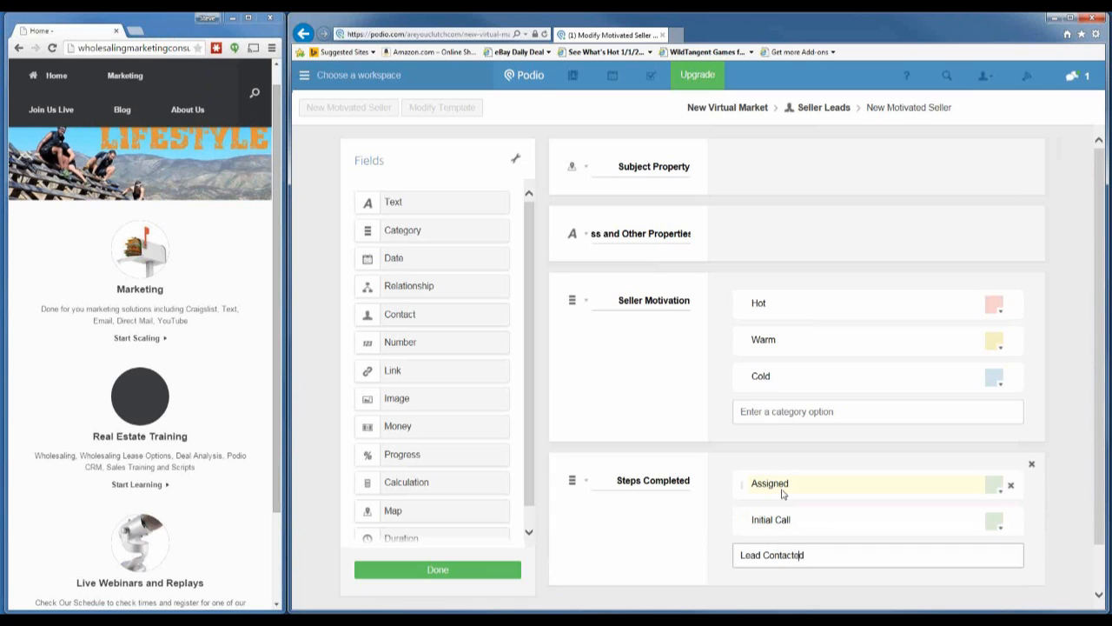
{"action": "key", "text": "Return"}
Step: Add the options Comps Completed and Soft Pass to the Steps Completed field
{"action": "type", "text": "Comp"}
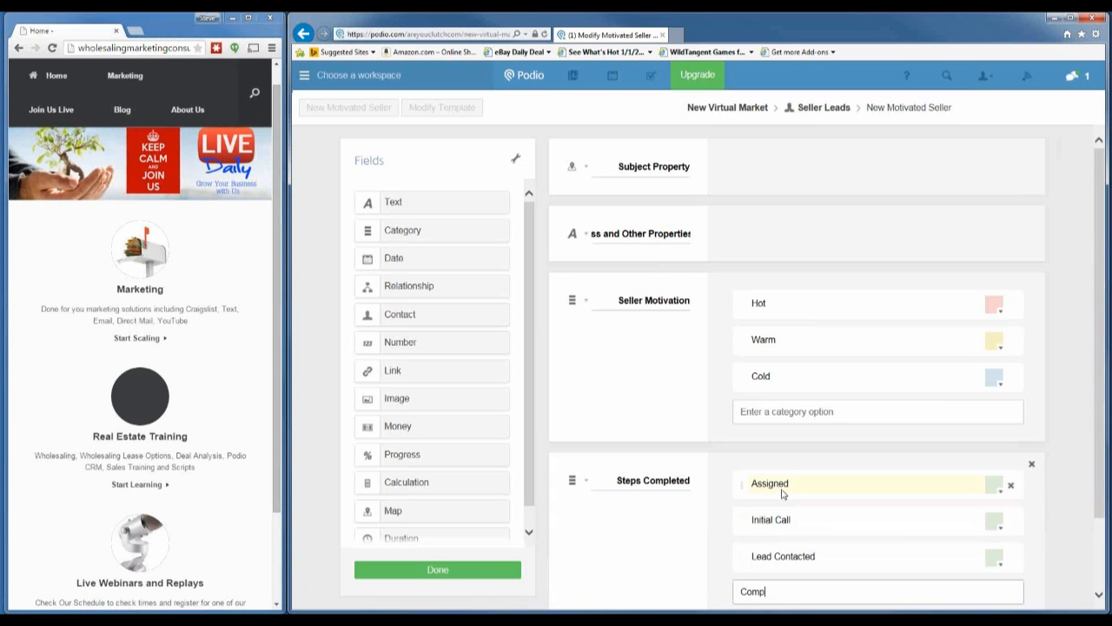
{"action": "type", "text": " and"}
{"action": "key", "text": "BackSpace"}
{"action": "key", "text": "BackSpace"}
{"action": "key", "text": "BackSpace"}
{"action": "key", "text": "BackSpace"}
{"action": "type", "text": "s Completed"}
{"action": "key", "text": "Return"}
{"action": "type", "text": "Soft Pass"}
{"action": "key", "text": "Return"}
Step: Add the options Set Appointment and Sent WO Offer to the Steps Completed field
{"action": "type", "text": "Set"}
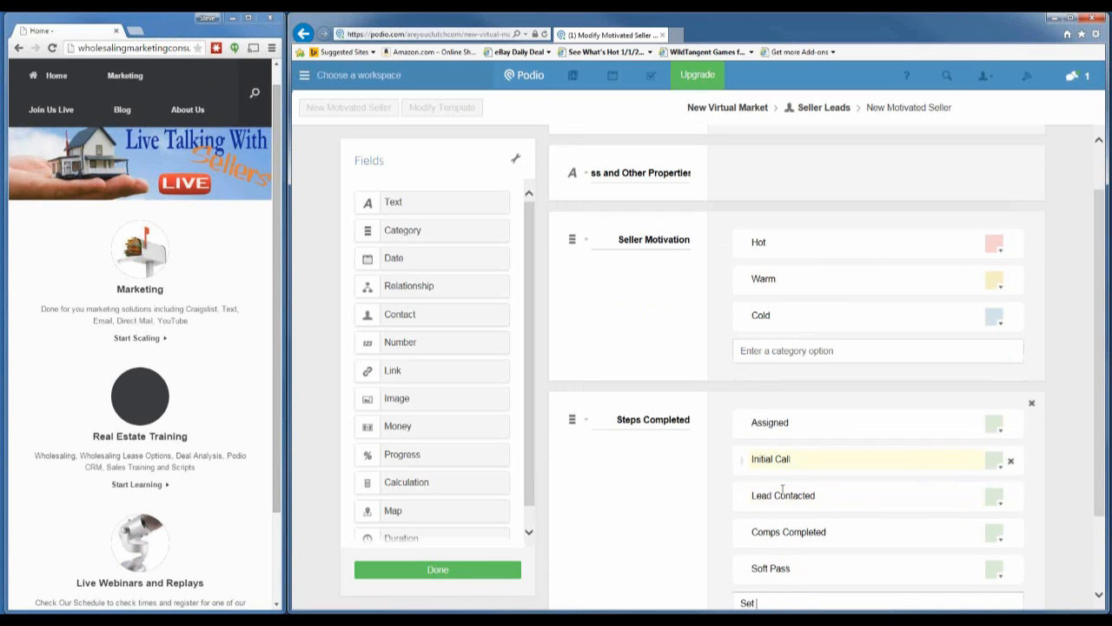
{"action": "type", "text": " Appointment"}
{"action": "key", "text": "Return"}
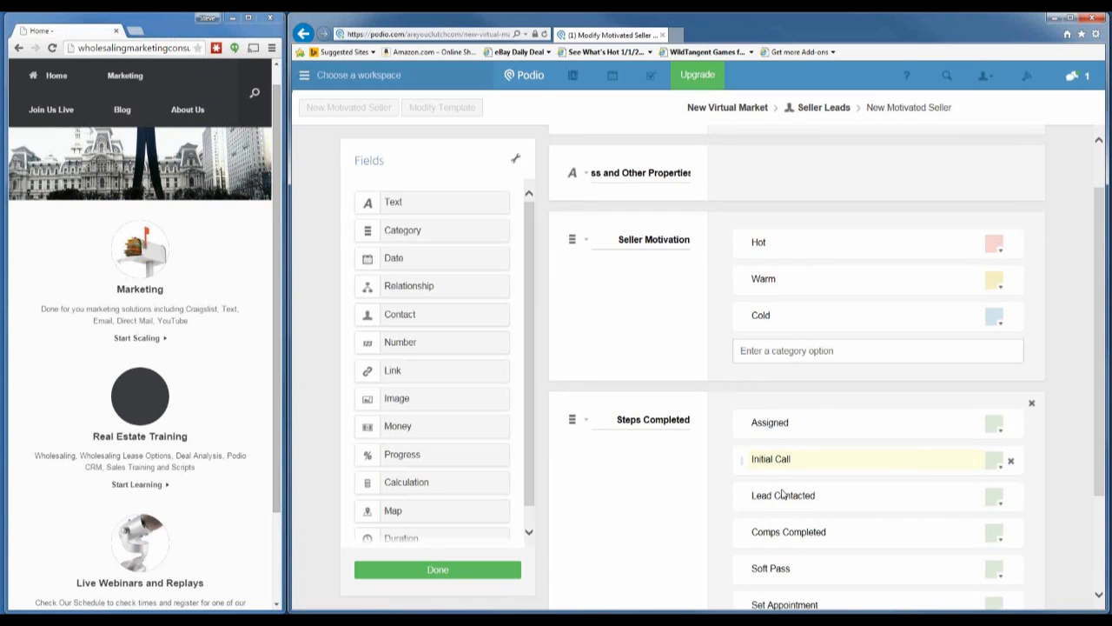
{"action": "type", "text": "Sent Who"}
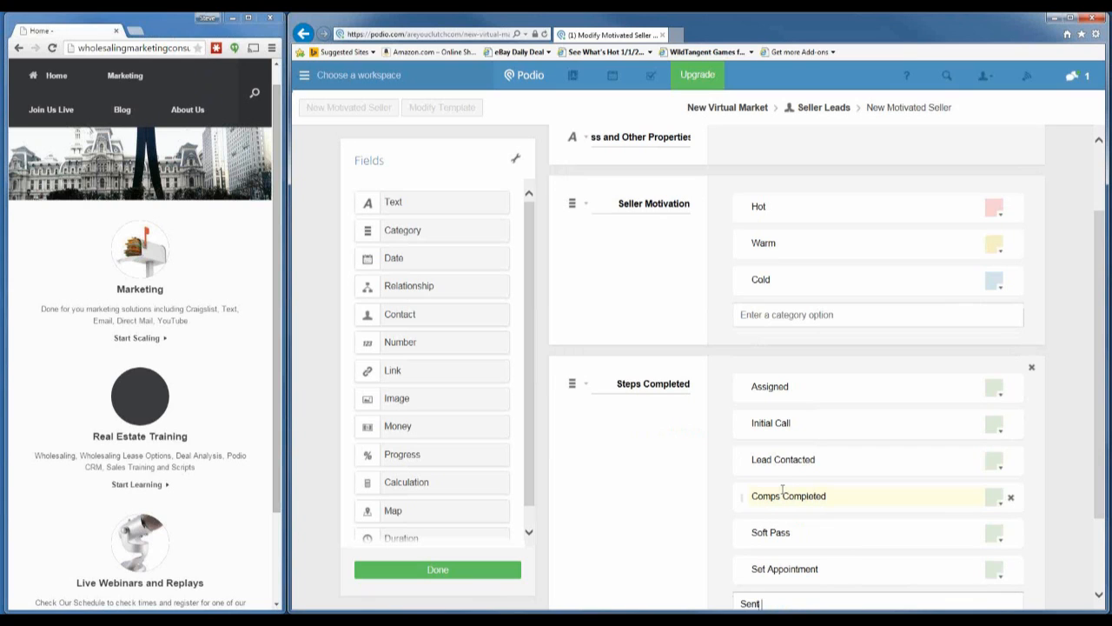
{"action": "key", "text": "BackSpace"}
{"action": "key", "text": "BackSpace"}
{"action": "key", "text": "BackSpace"}
{"action": "key", "text": "BackSpace"}
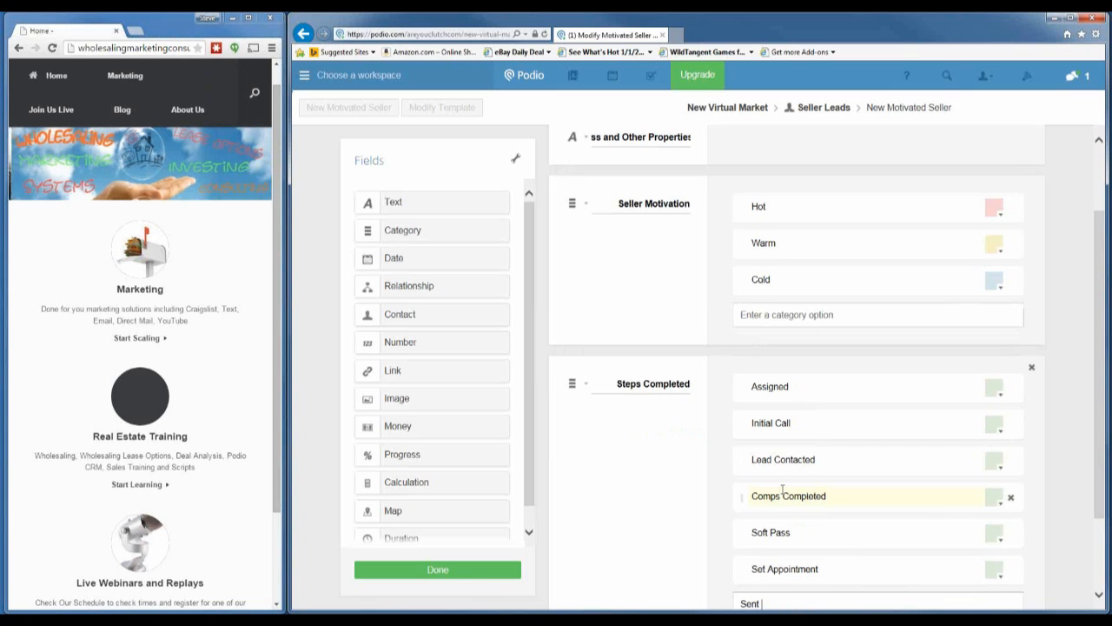
{"action": "type", "text": "WO"}
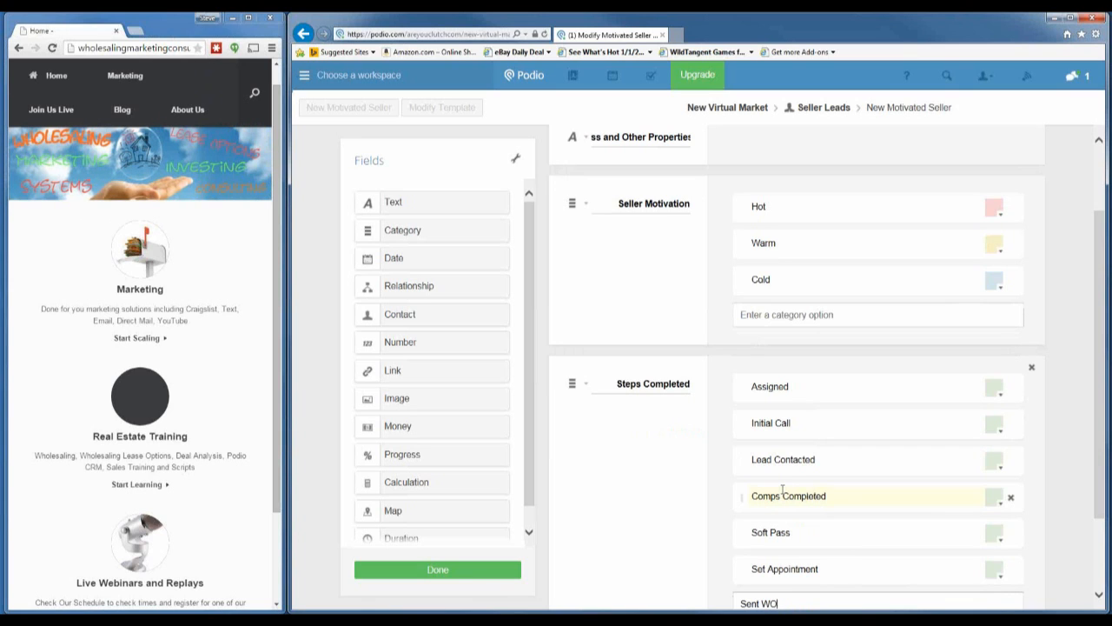
{"action": "type", "text": " Offer"}
{"action": "key", "text": "Return"}
Step: Add the options Sent LO Email, Met With Seller and Offer Turned Down to the Steps Completed field
{"action": "type", "text": "Sent LO"}
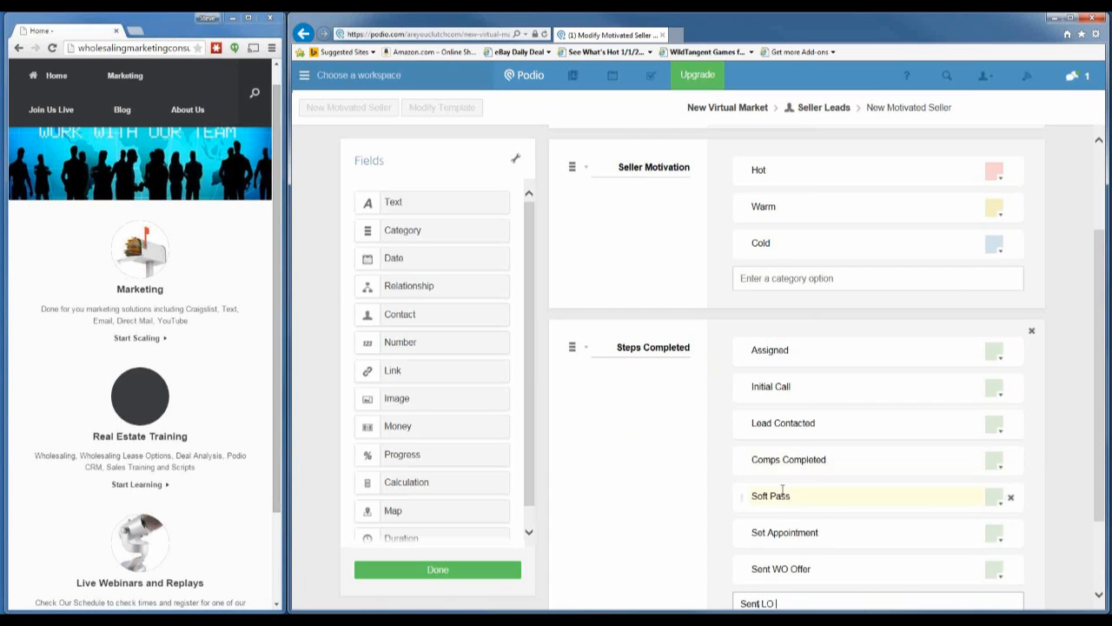
{"action": "type", "text": " Email"}
{"action": "key", "text": "Return"}
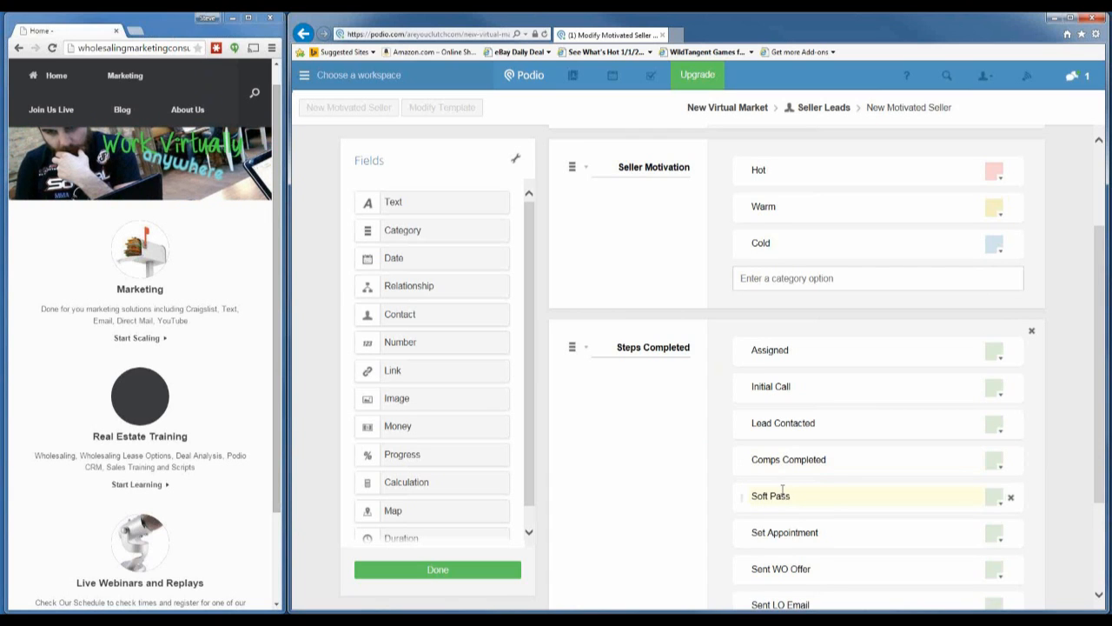
{"action": "type", "text": "Met With"}
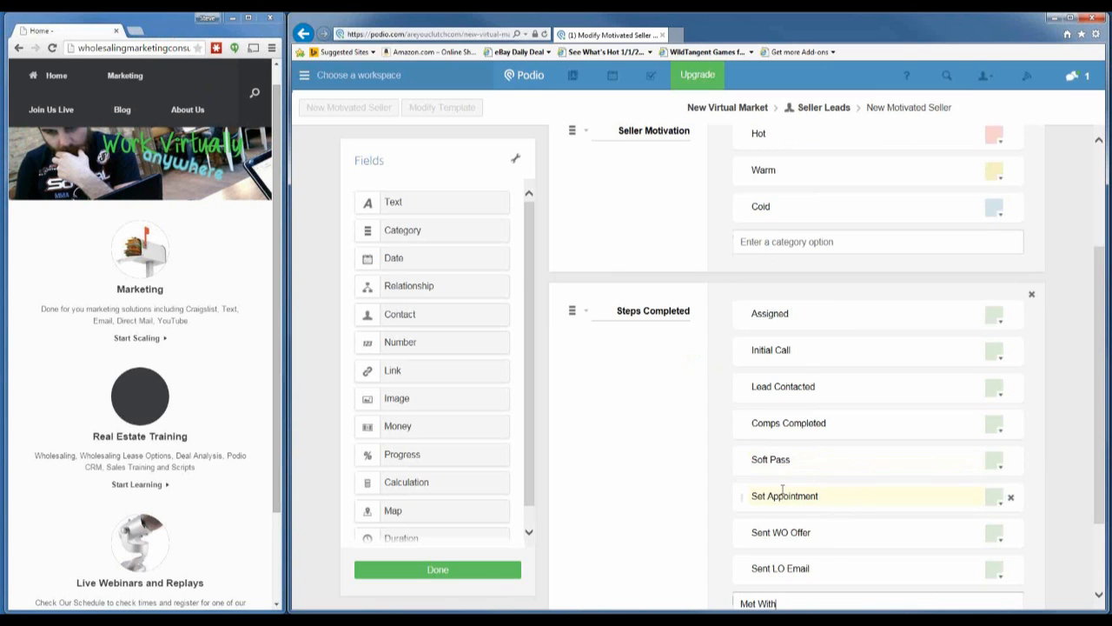
{"action": "type", "text": " Seller"}
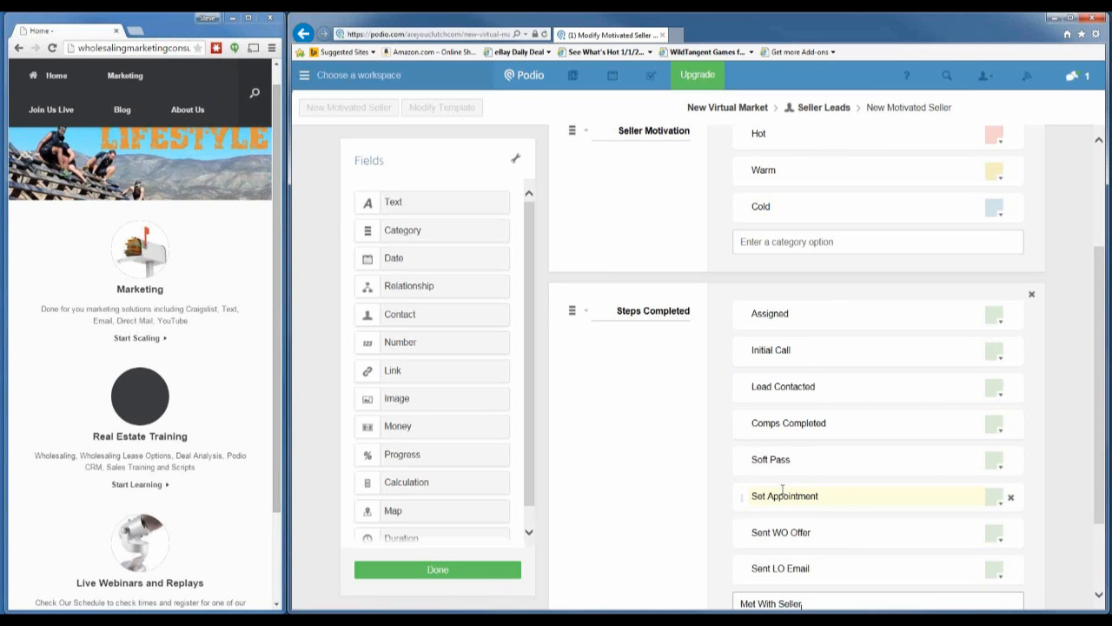
{"action": "key", "text": "Return"}
{"action": "type", "text": "Off"}
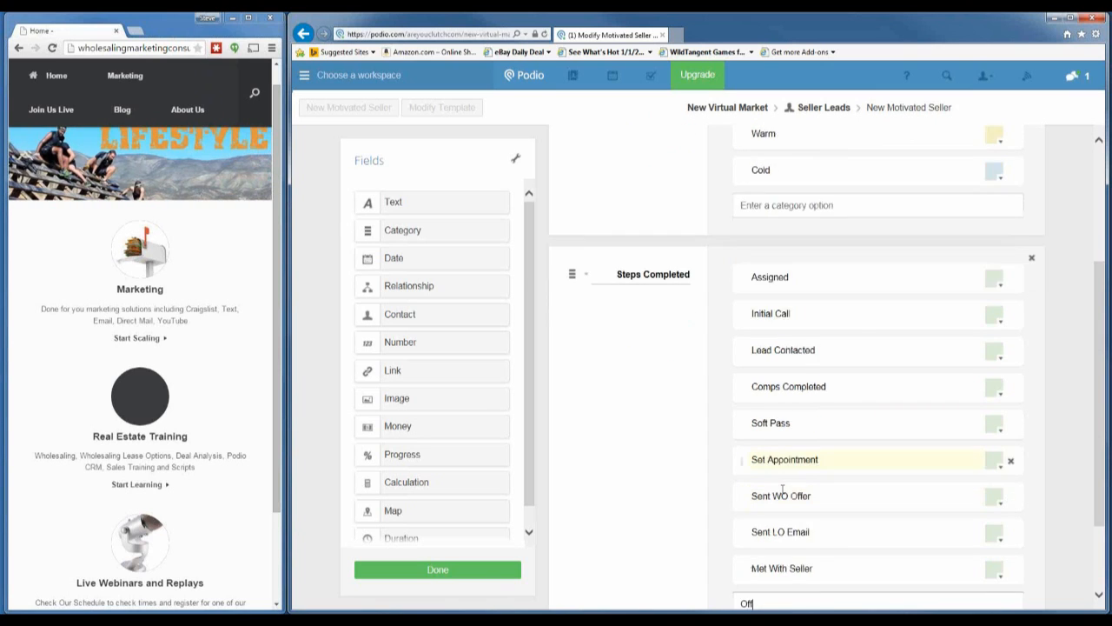
{"action": "type", "text": "er Turned Down"}
{"action": "key", "text": "Return"}
Step: Enter Contract Recived as the Steps Completed option following Offer Turned Down
{"action": "type", "text": "Cont"}
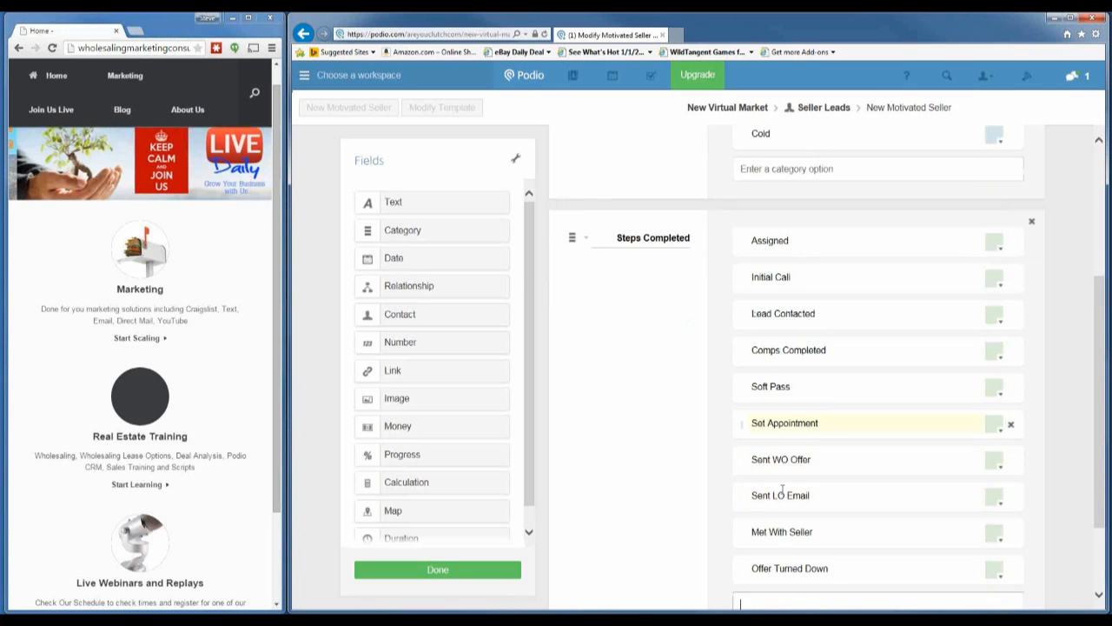
{"action": "type", "text": "ract"}
{"action": "key", "text": "BackSpace"}
{"action": "key", "text": "BackSpace"}
{"action": "key", "text": "BackSpace"}
{"action": "key", "text": "BackSpace"}
{"action": "key", "text": "BackSpace"}
{"action": "key", "text": "BackSpace"}
{"action": "key", "text": "BackSpace"}
{"action": "key", "text": "BackSpace"}
{"action": "type", "text": "WO Co"}
{"action": "type", "text": "ntract Reciev"}
{"action": "type", "text": "ed"}
{"action": "key", "text": "BackSpace"}
{"action": "key", "text": "BackSpace"}
{"action": "key", "text": "BackSpace"}
{"action": "key", "text": "BackSpace"}
{"action": "key", "text": "BackSpace"}
{"action": "key", "text": "BackSpace"}
{"action": "key", "text": "BackSpace"}
{"action": "key", "text": "BackSpace"}
{"action": "key", "text": "BackSpace"}
{"action": "key", "text": "BackSpace"}
{"action": "key", "text": "BackSpace"}
{"action": "key", "text": "BackSpace"}
{"action": "key", "text": "BackSpace"}
{"action": "key", "text": "BackSpace"}
{"action": "key", "text": "BackSpace"}
{"action": "key", "text": "BackSpace"}
{"action": "key", "text": "BackSpace"}
{"action": "key", "text": "BackSpace"}
{"action": "key", "text": "BackSpace"}
{"action": "key", "text": "BackSpace"}
{"action": "type", "text": "Contract Recived"}
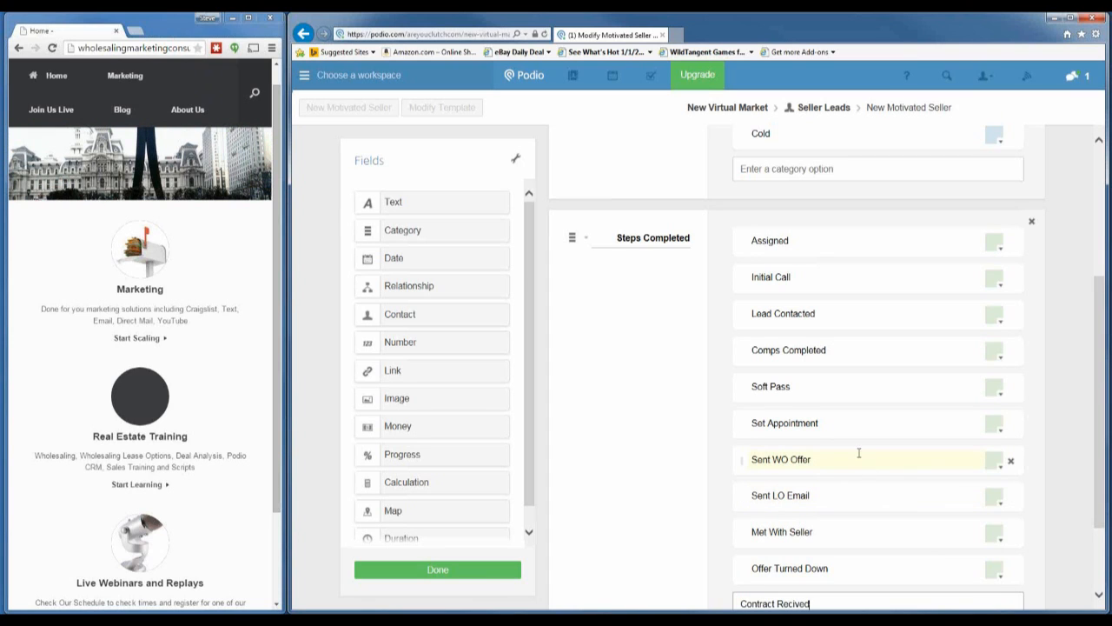
Step: Delete the Sent WO Offer option from Steps Completed and rename Sent LO Email to Offer Sent
{"action": "left_click", "coordinate": [1008, 463]}
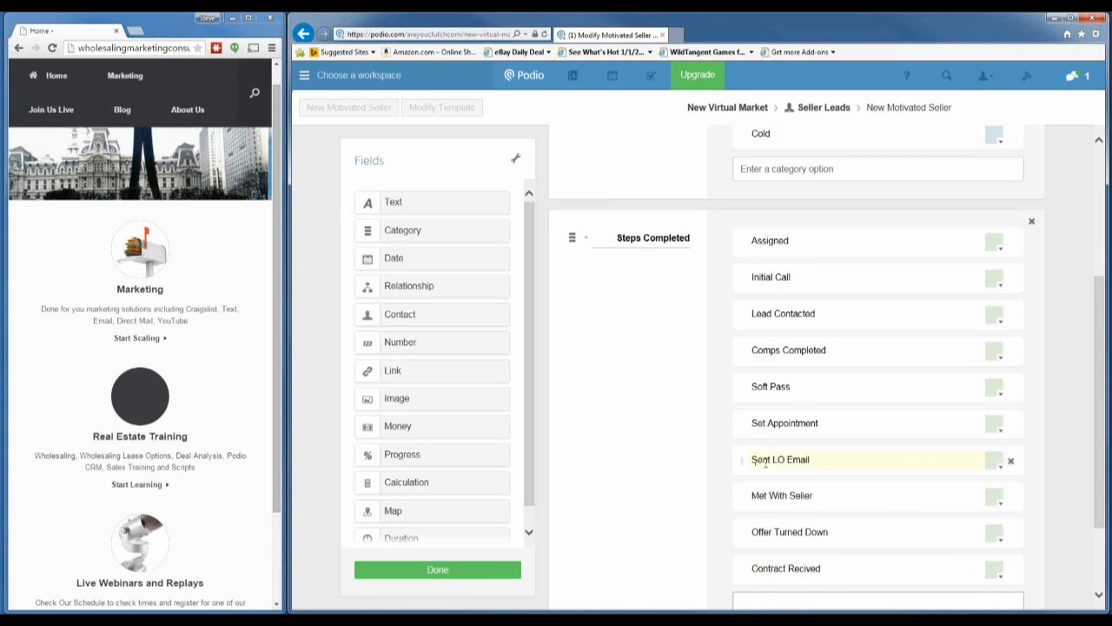
{"action": "left_click", "coordinate": [772, 459]}
{"action": "left_click_drag", "start_coordinate": [772, 458], "coordinate": [871, 457]}
{"action": "key", "text": "BackSpace"}
{"action": "key", "text": "BackSpace"}
{"action": "key", "text": "BackSpace"}
{"action": "key", "text": "BackSpace"}
{"action": "key", "text": "BackSpace"}
{"action": "key", "text": "BackSpace"}
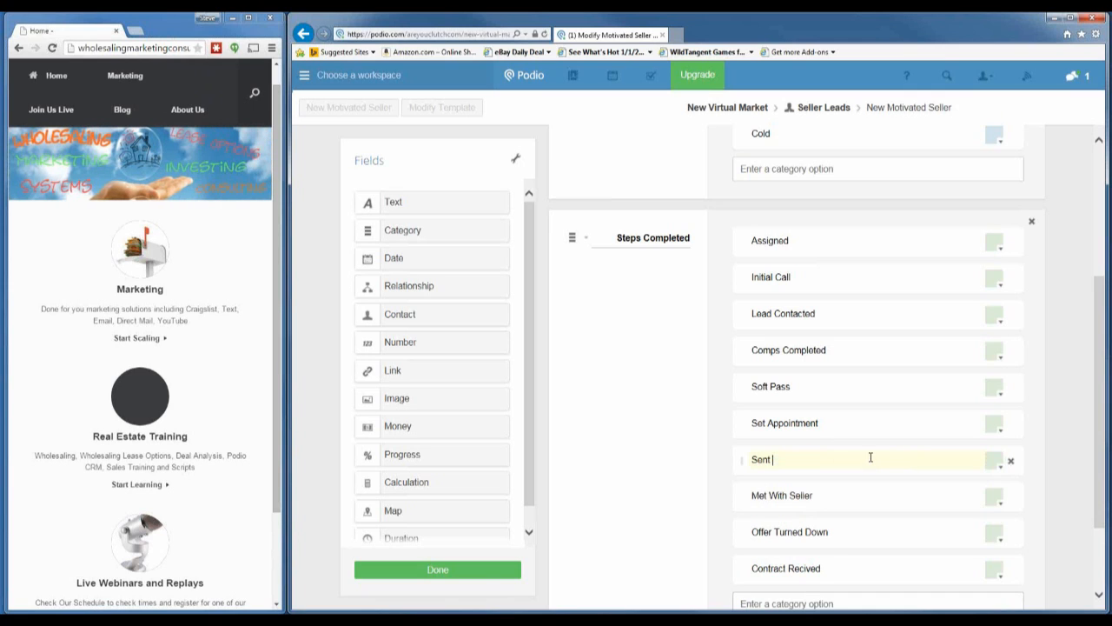
{"action": "type", "text": "Offer Sent"}
{"action": "left_click", "coordinate": [785, 568]}
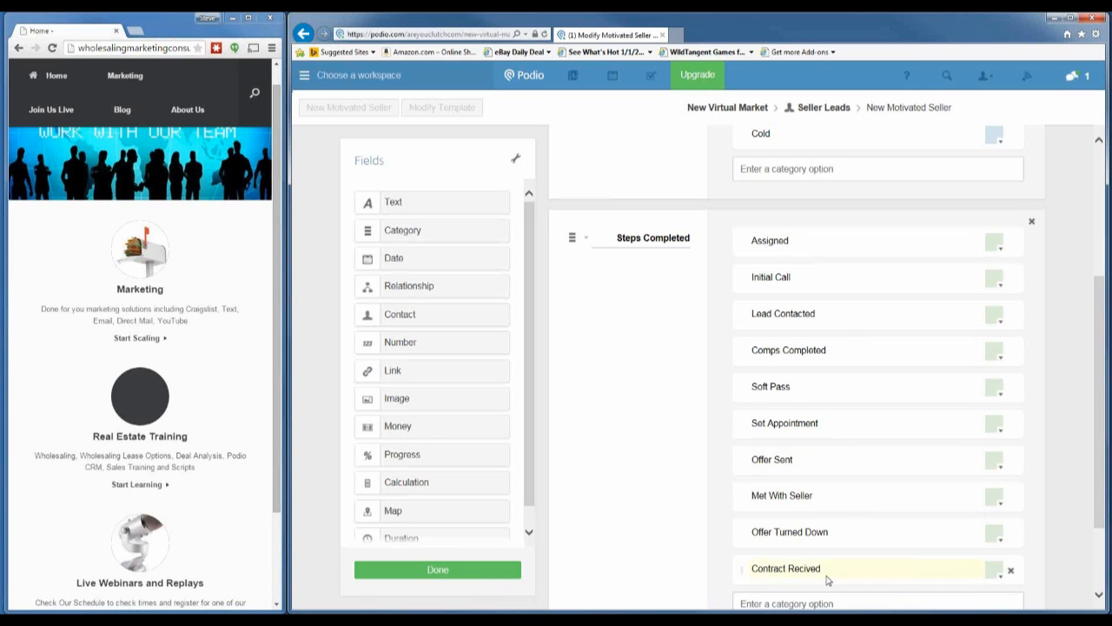
Step: Add the options Long Term Follow Up and Dead Lead at the end of the Steps Completed list
{"action": "scroll", "coordinate": [815, 531], "scroll_direction": "down", "scroll_amount": 1}
{"action": "left_click", "coordinate": [819, 530]}
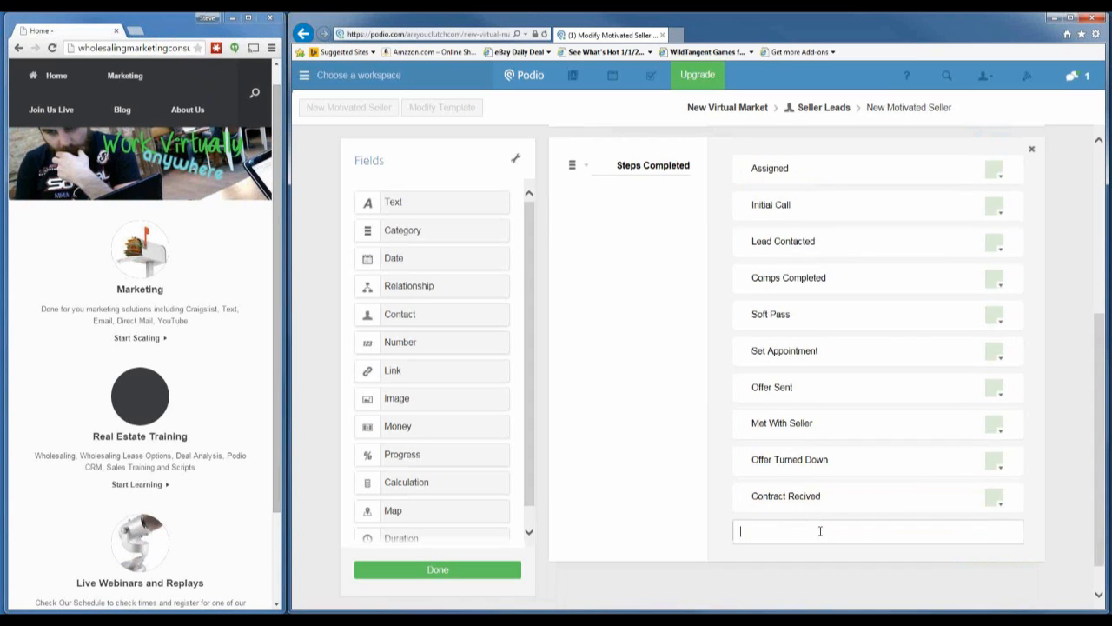
{"action": "type", "text": "Long Term Follow Up"}
{"action": "key", "text": "Return"}
{"action": "type", "text": "Dead Lead"}
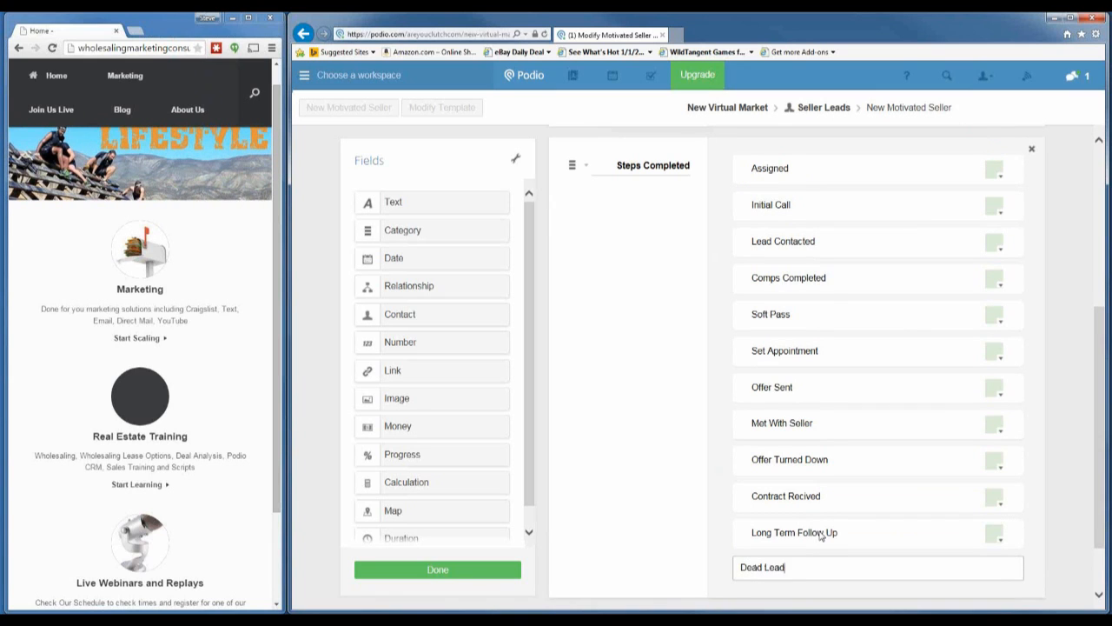
{"action": "key", "text": "Return"}
Step: Add the option Sent for Listing Agreement below Dead Lead in the Steps Completed field
{"action": "type", "text": "List"}
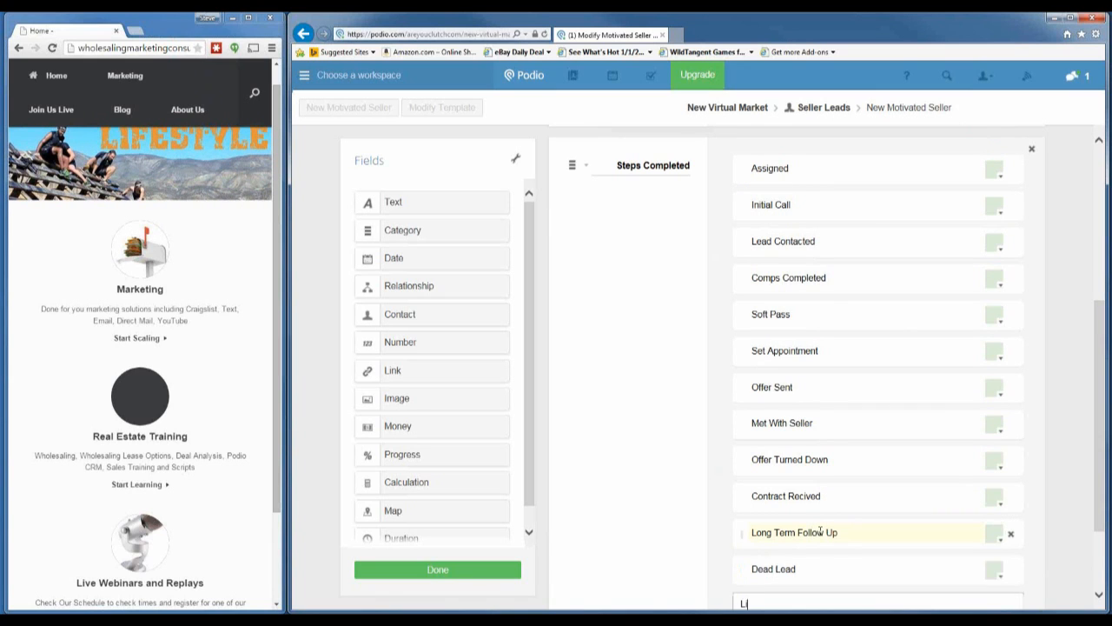
{"action": "key", "text": "BackSpace"}
{"action": "key", "text": "BackSpace"}
{"action": "key", "text": "BackSpace"}
{"action": "key", "text": "BackSpace"}
{"action": "type", "text": "Se"}
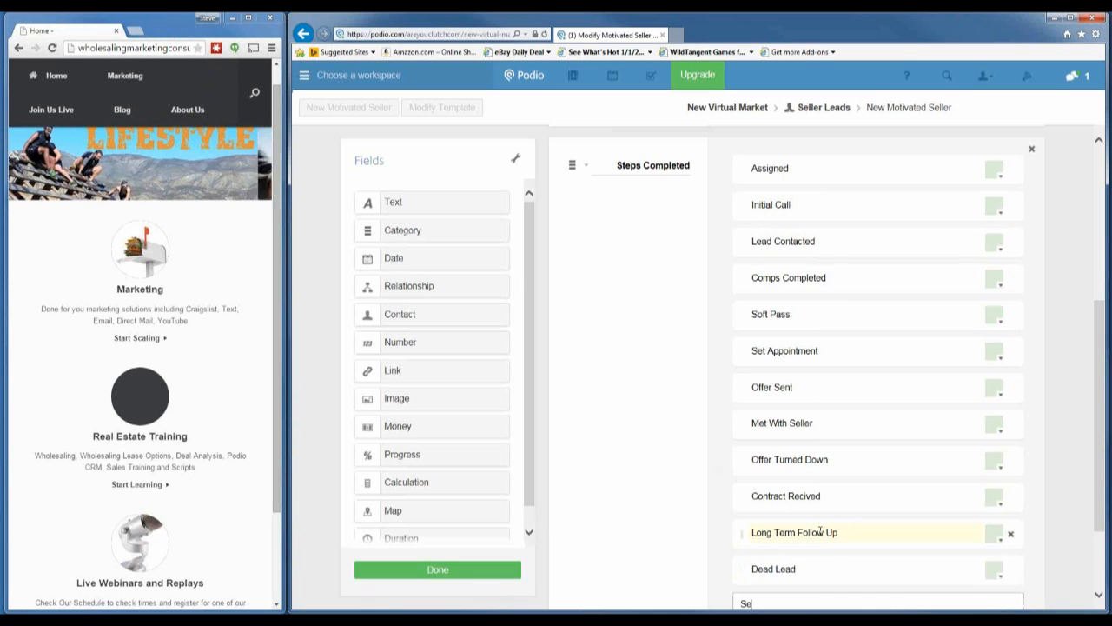
{"action": "type", "text": "nt for Listing"}
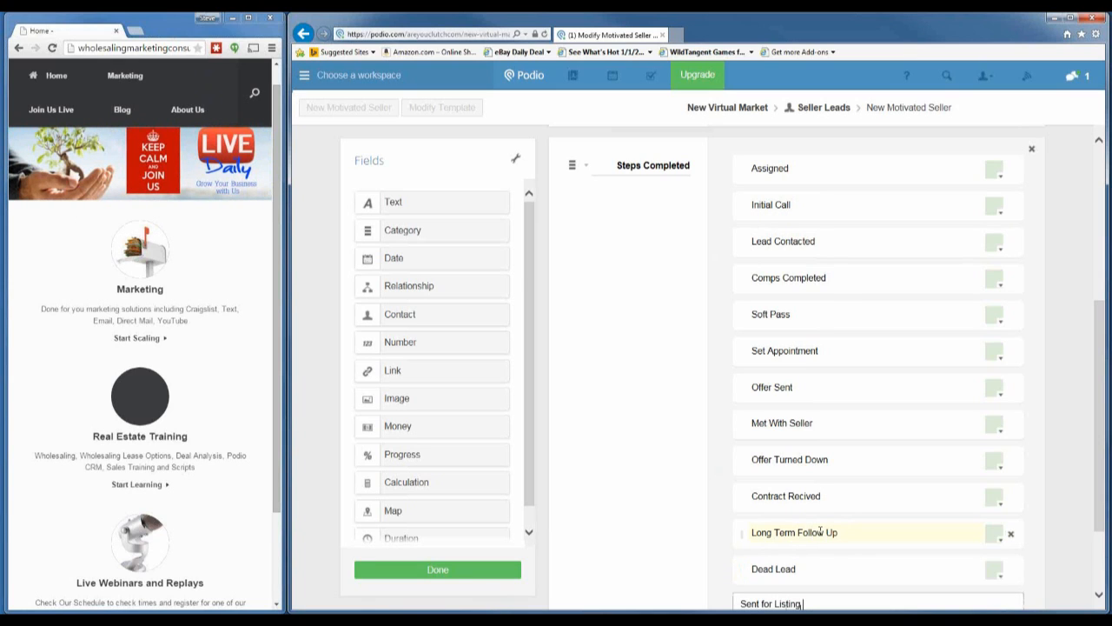
{"action": "type", "text": " Agseement"}
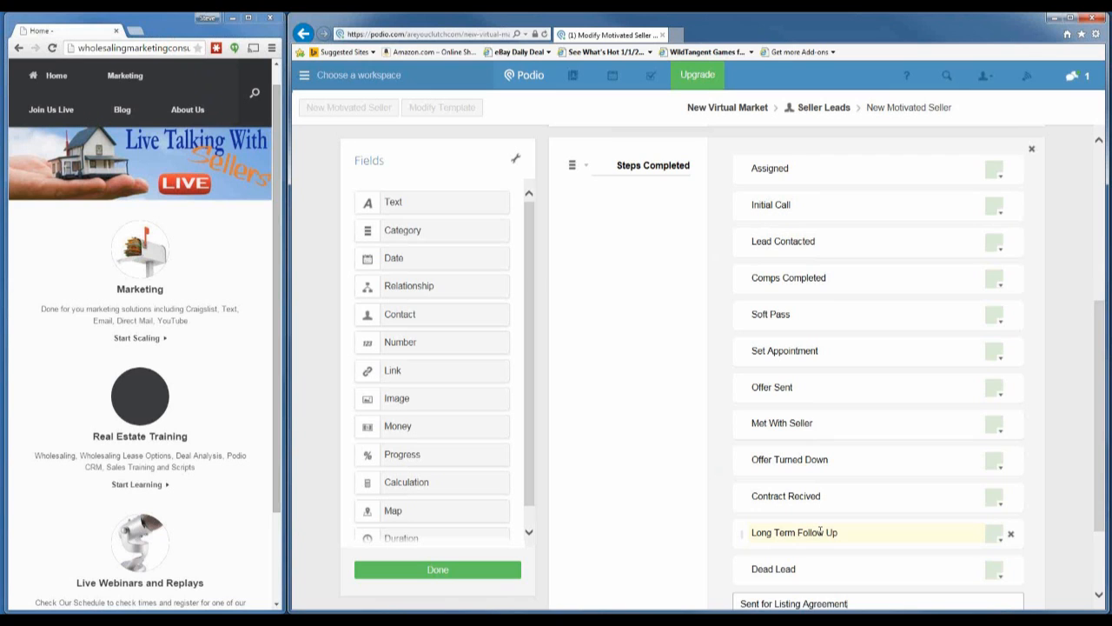
{"action": "key", "text": "Return"}
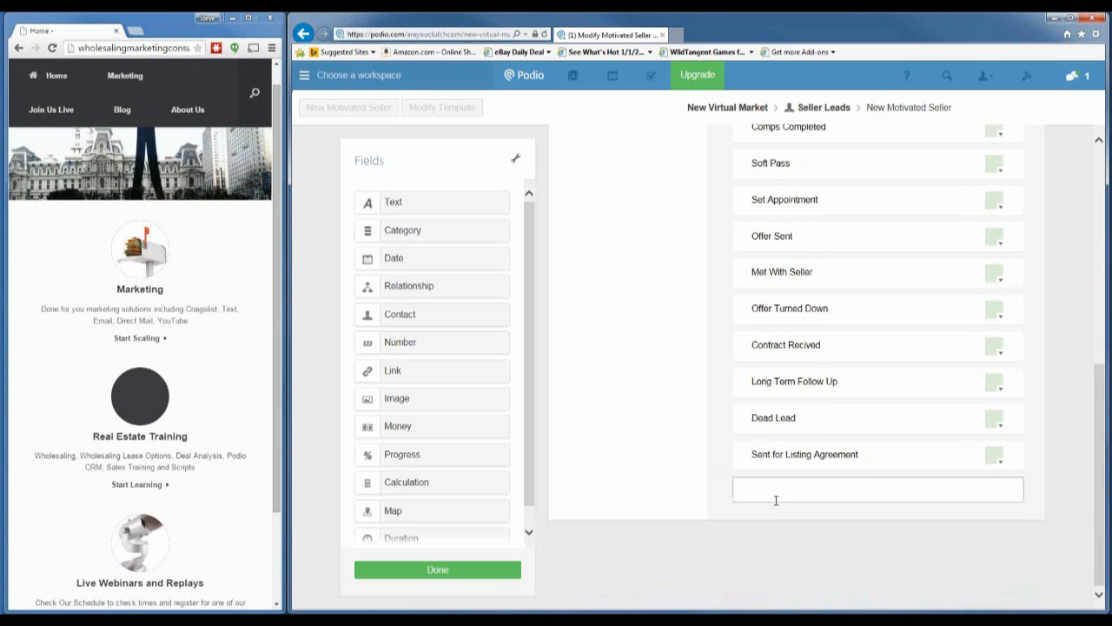
Step: Add Listing Signed as the last option of the Steps Completed field
{"action": "type", "text": "Listing Re"}
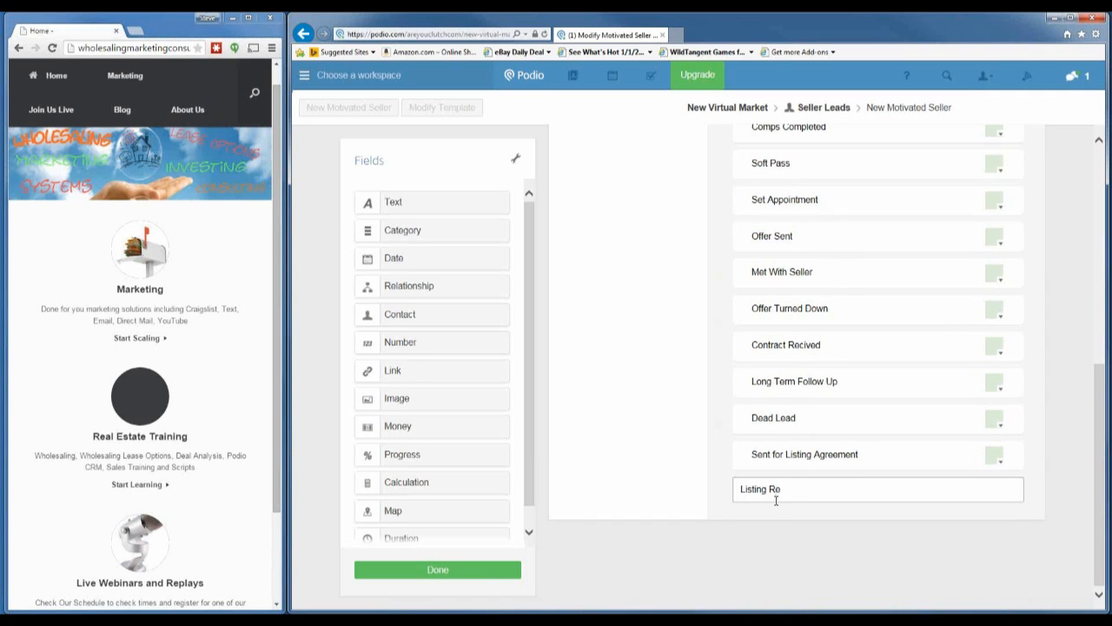
{"action": "type", "text": "cieve"}
{"action": "key", "text": "BackSpace"}
{"action": "key", "text": "BackSpace"}
{"action": "key", "text": "BackSpace"}
{"action": "key", "text": "BackSpace"}
{"action": "key", "text": "BackSpace"}
{"action": "key", "text": "BackSpace"}
{"action": "key", "text": "BackSpace"}
{"action": "type", "text": "Sig"}
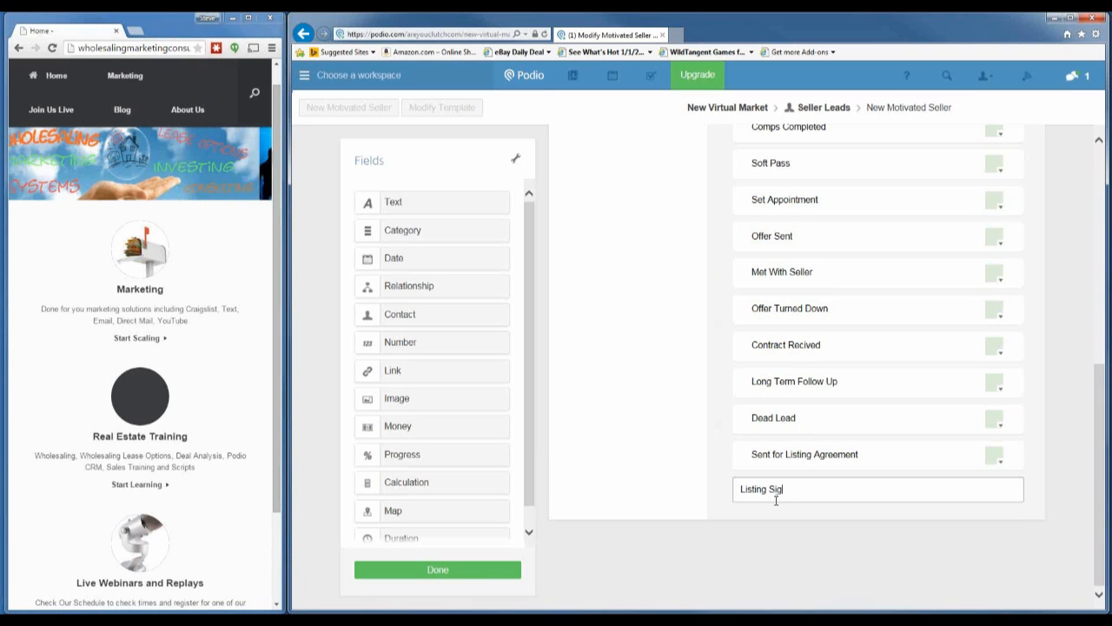
{"action": "type", "text": "ned"}
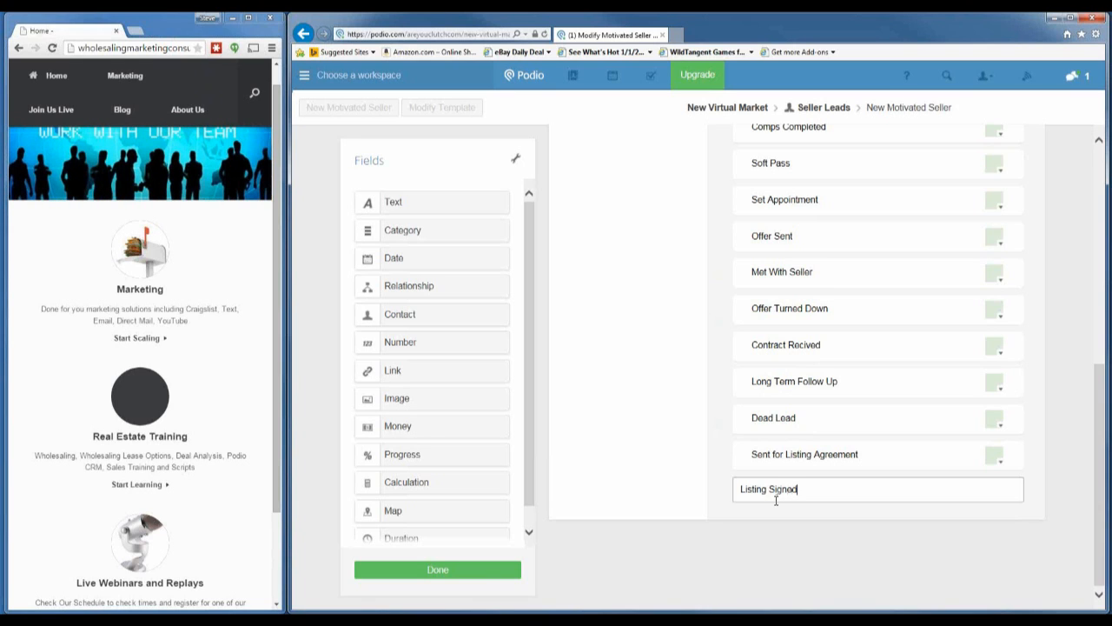
{"action": "key", "text": "Return"}
Step: Check through the Steps Completed options and finish editing to save the Seller Leads template
{"action": "scroll", "coordinate": [699, 293], "scroll_direction": "up", "scroll_amount": 5}
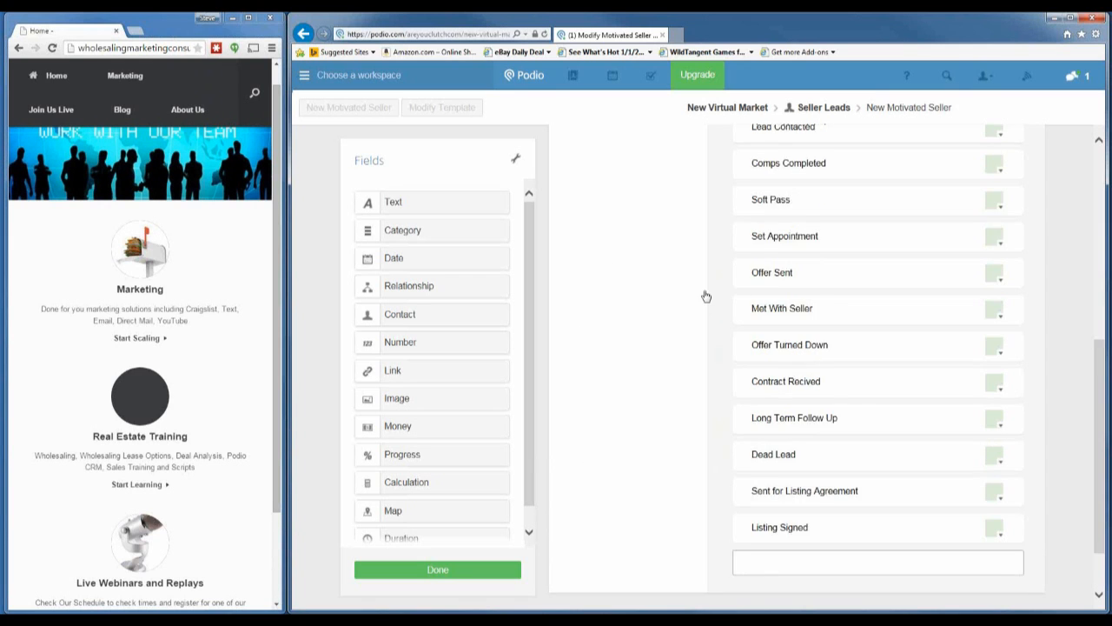
{"action": "scroll", "coordinate": [657, 297], "scroll_direction": "down", "scroll_amount": 4}
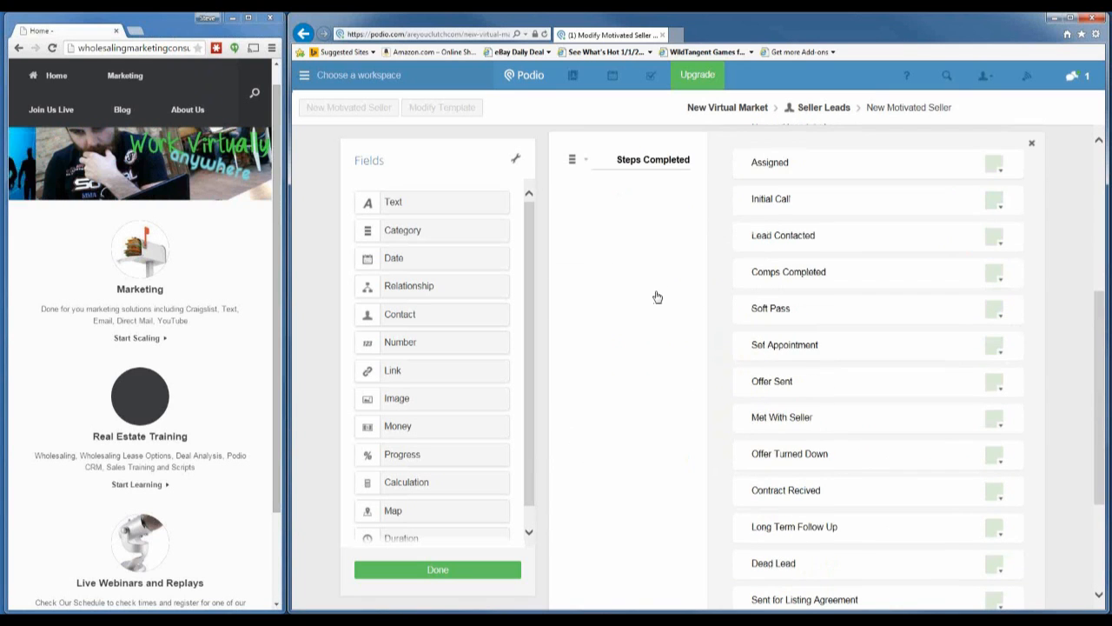
{"action": "scroll", "coordinate": [663, 295], "scroll_direction": "down", "scroll_amount": 2}
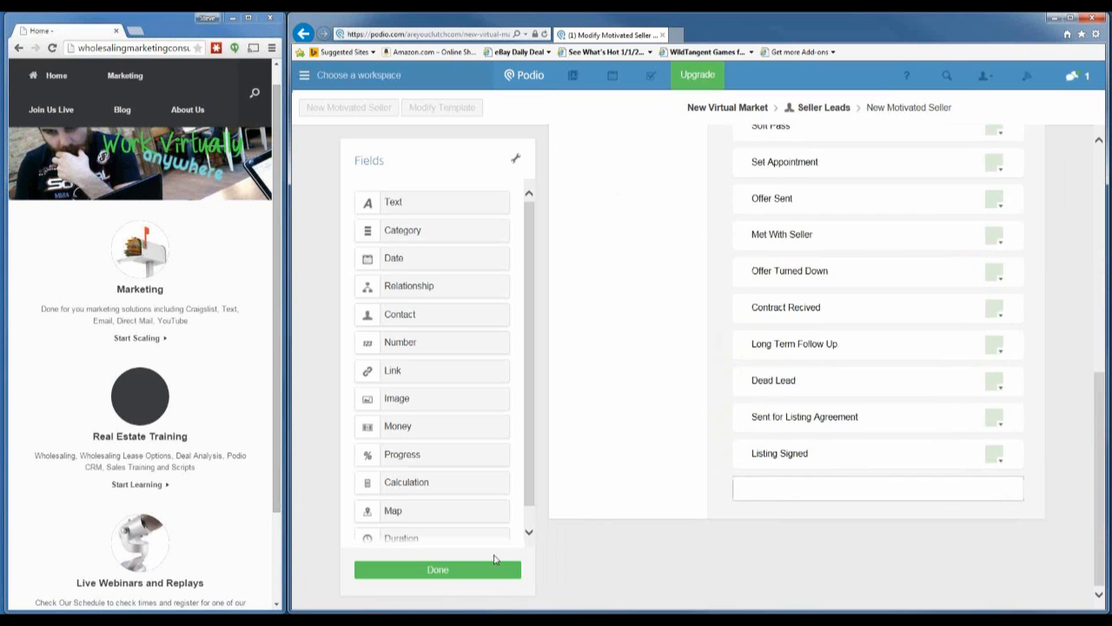
{"action": "left_click", "coordinate": [443, 570]}
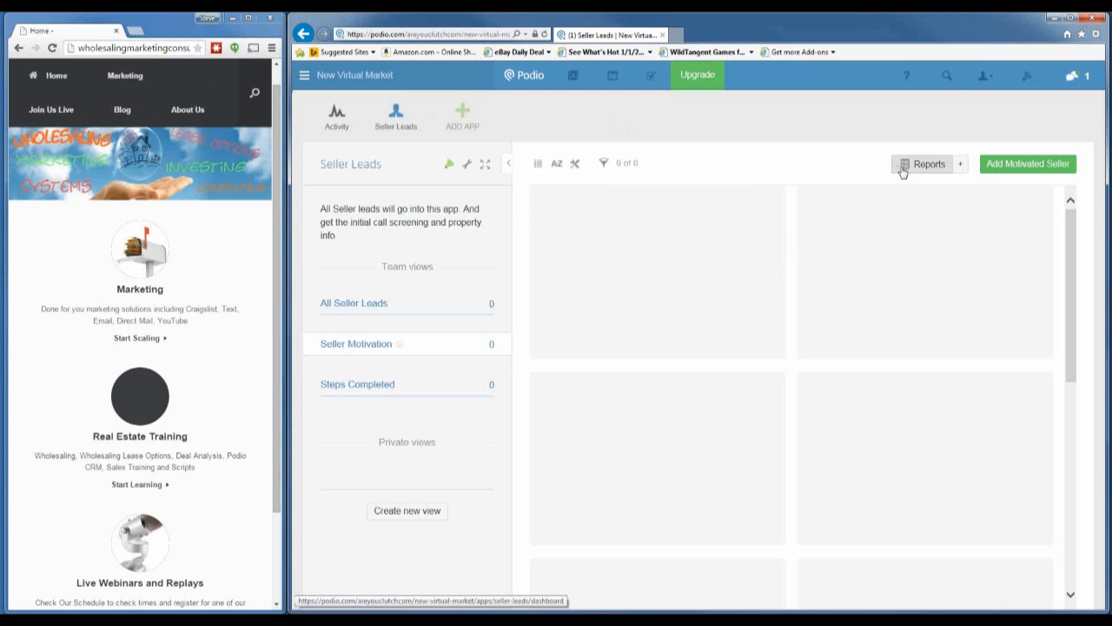
{"action": "left_click", "coordinate": [536, 165]}
{"action": "left_click", "coordinate": [536, 167]}
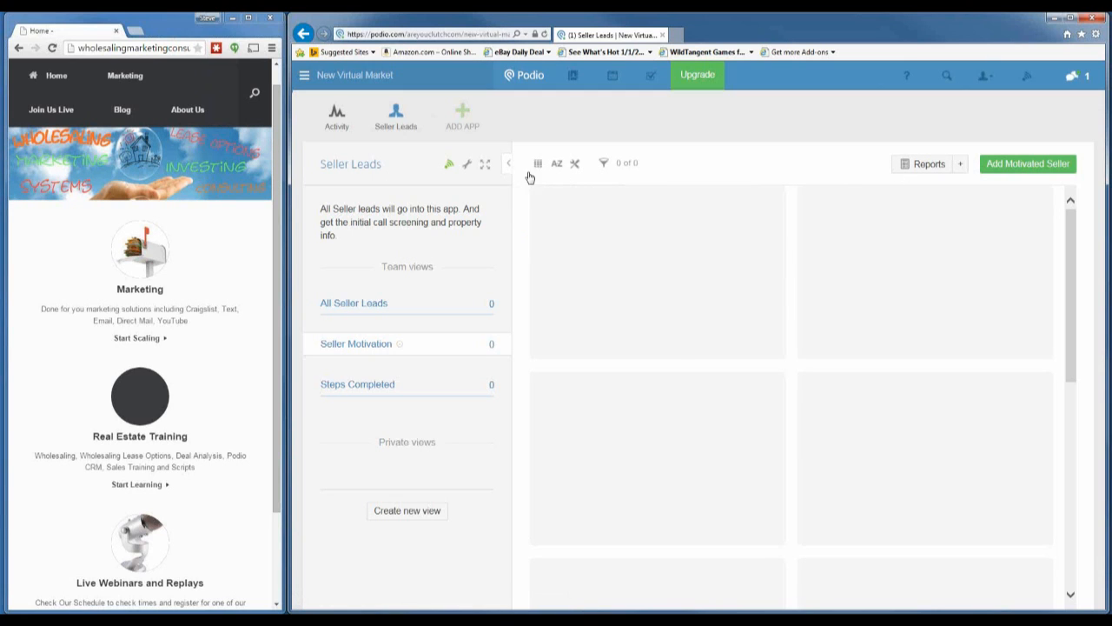
{"action": "left_click", "coordinate": [398, 111]}
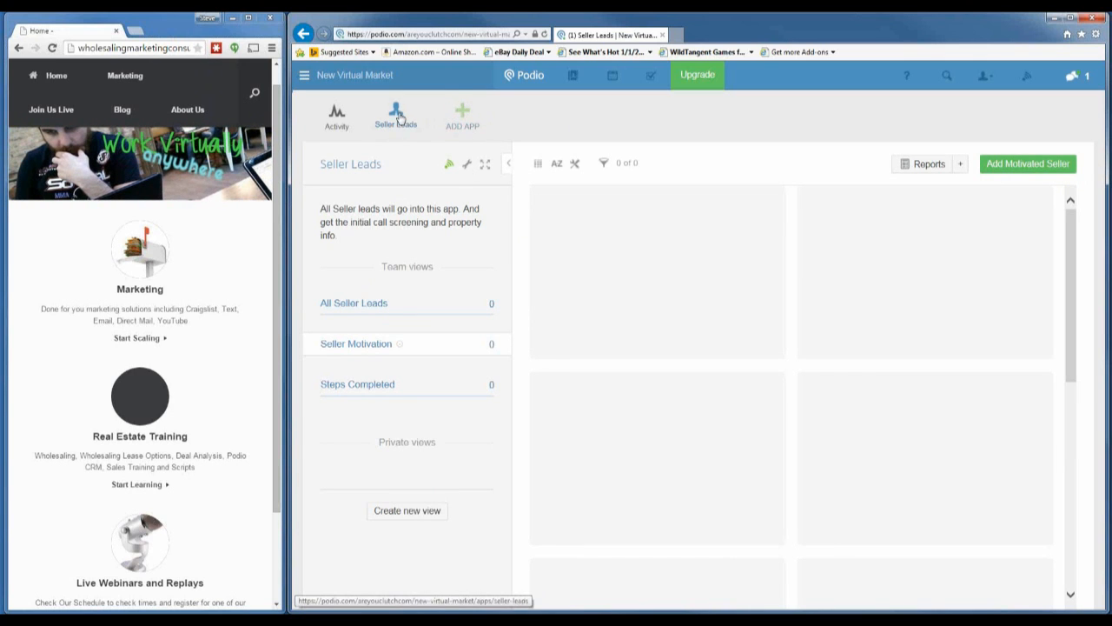
Step: Reopen the Seller Leads template for editing and add a category field named Why Dead below Steps Completed
{"action": "left_click", "coordinate": [467, 166]}
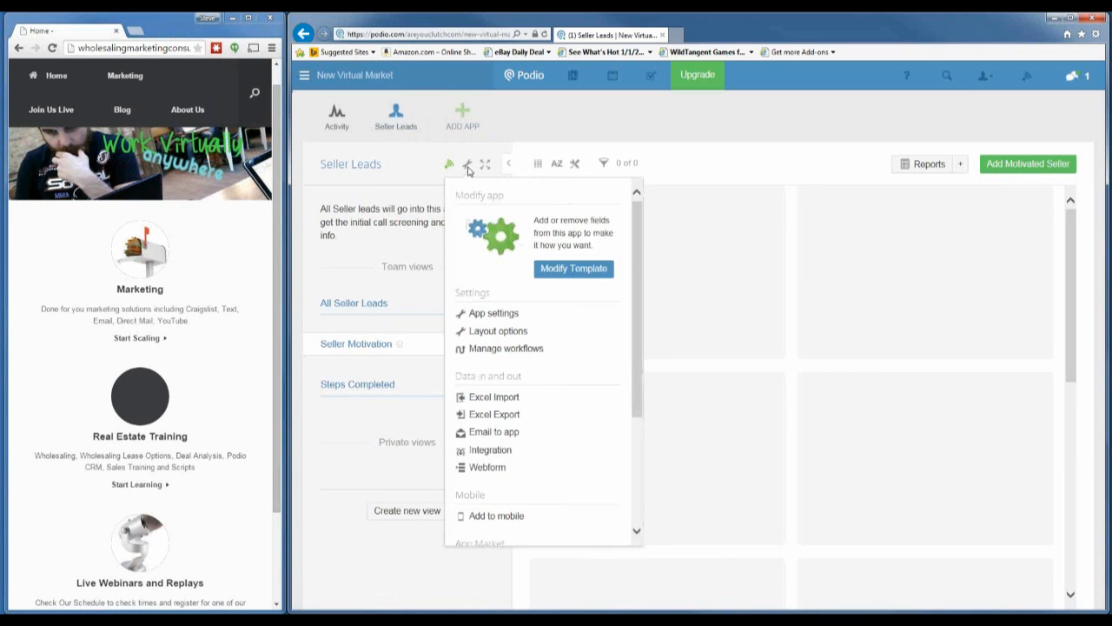
{"action": "left_click", "coordinate": [550, 272]}
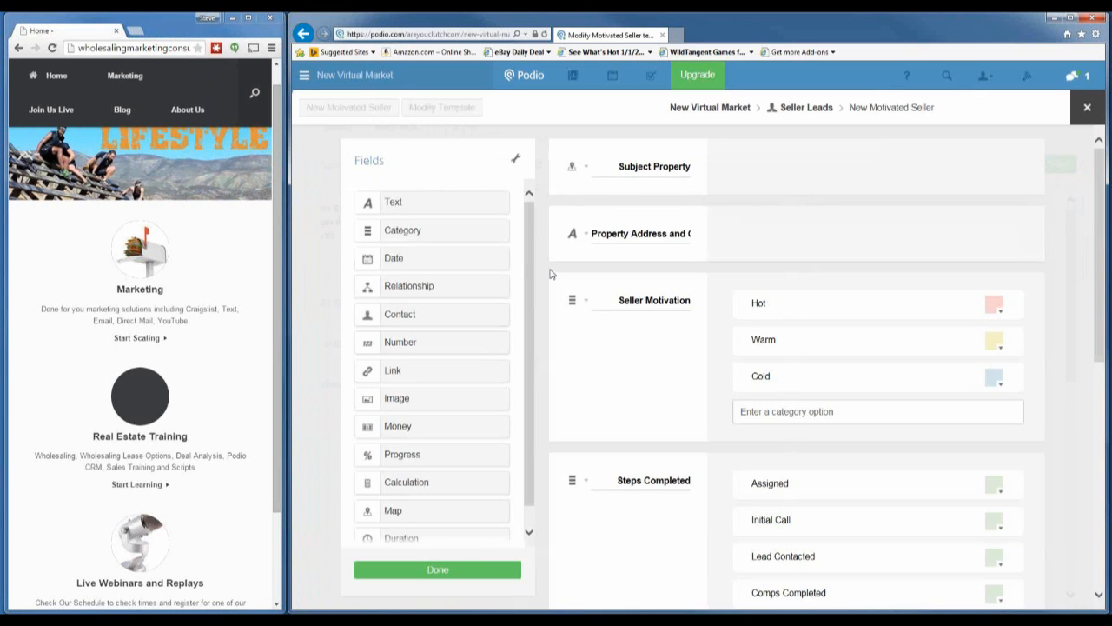
{"action": "scroll", "coordinate": [637, 223], "scroll_direction": "down", "scroll_amount": 6}
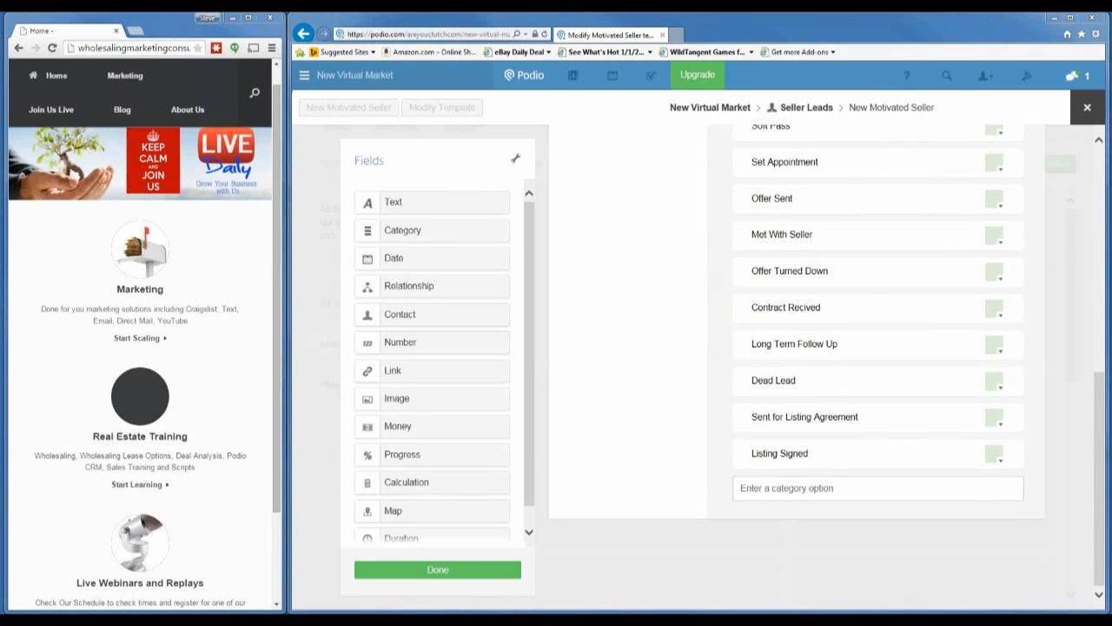
{"action": "left_click_drag", "start_coordinate": [375, 231], "coordinate": [633, 536]}
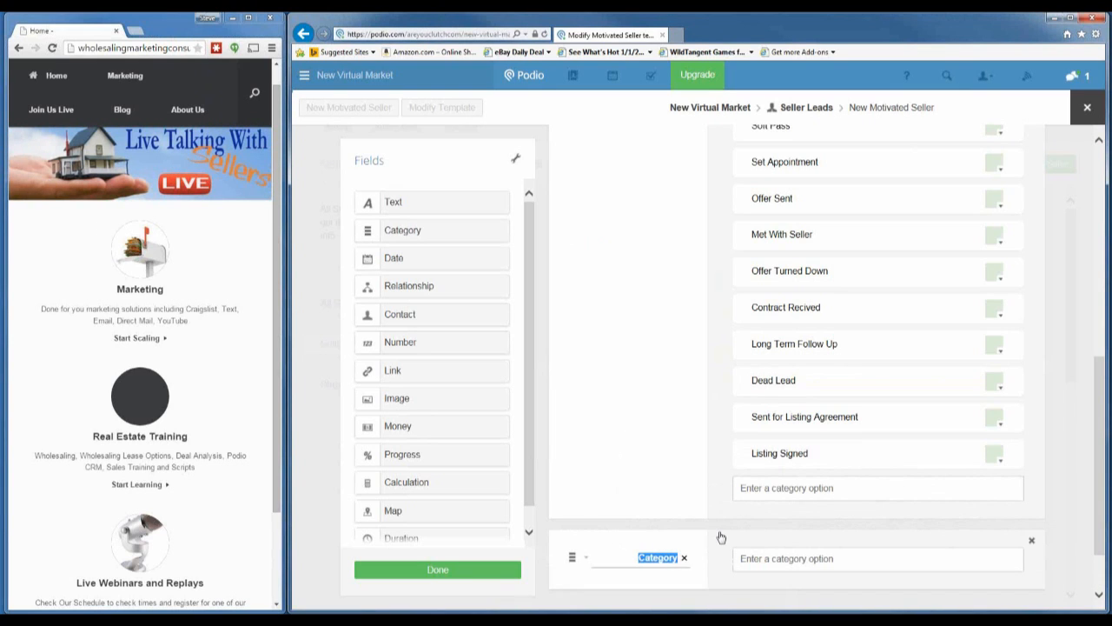
{"action": "type", "text": "Why Dead"}
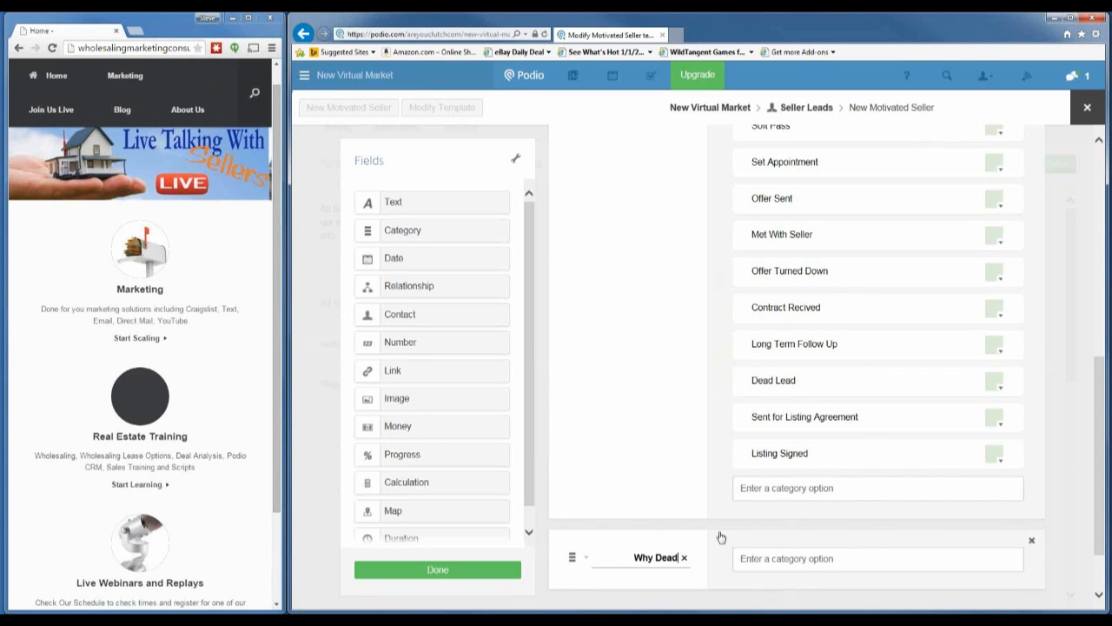
{"action": "left_click", "coordinate": [575, 556]}
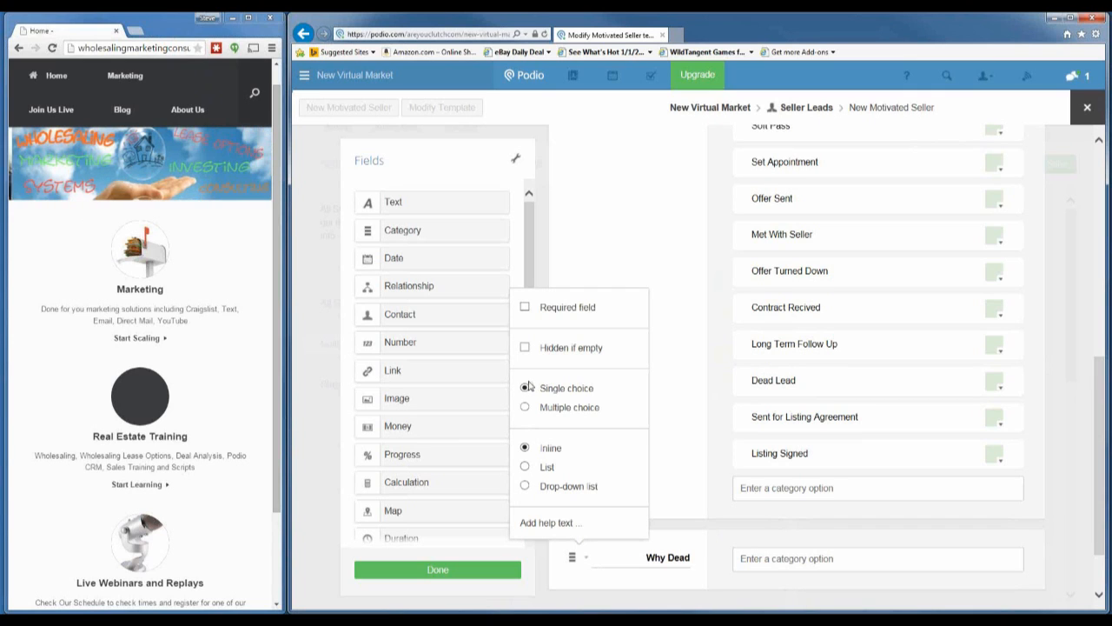
Step: Add the options Not Selling, Don't Own a house and Don't want to deal with us to the Why Dead field
{"action": "left_click", "coordinate": [758, 558]}
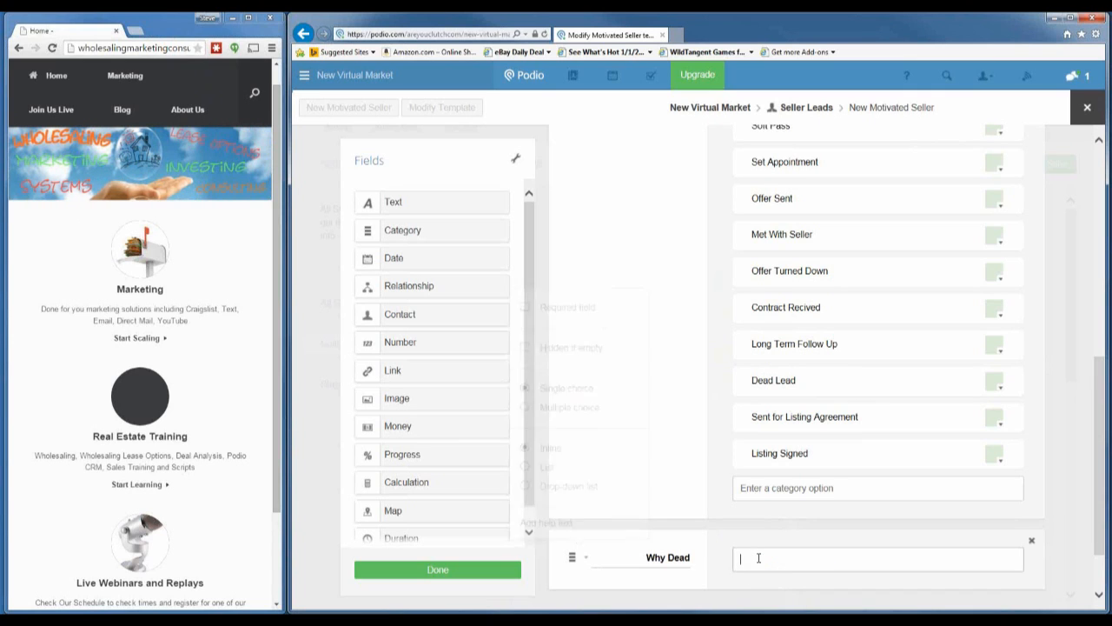
{"action": "type", "text": "Not Selling"}
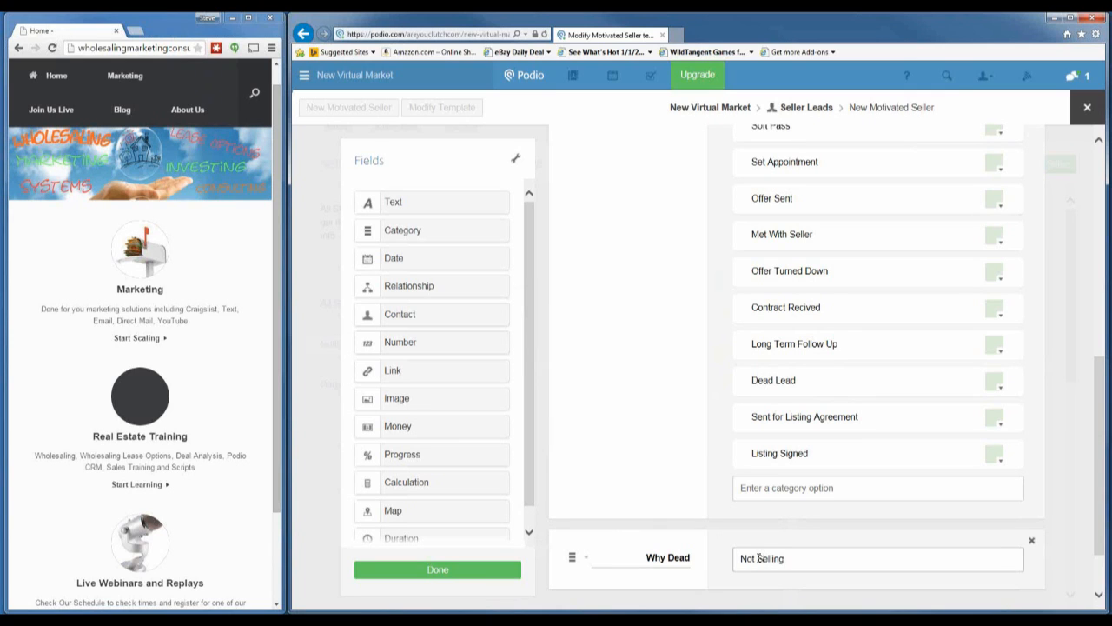
{"action": "key", "text": "Return"}
{"action": "type", "text": "Don't Own a house"}
{"action": "key", "text": "Return"}
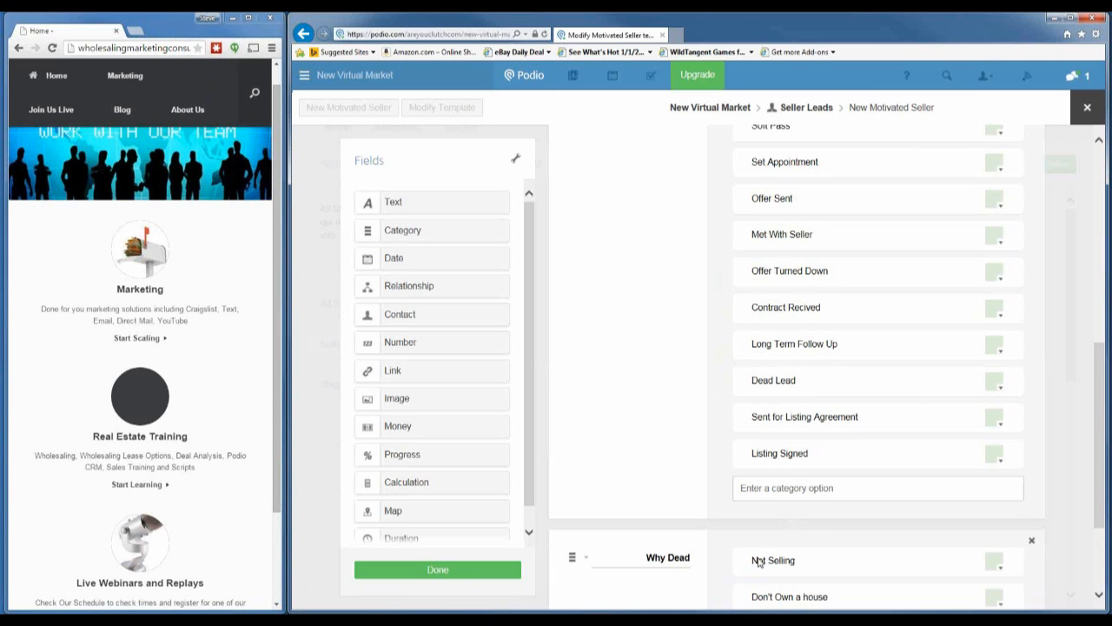
{"action": "scroll", "coordinate": [744, 563], "scroll_direction": "down", "scroll_amount": 2}
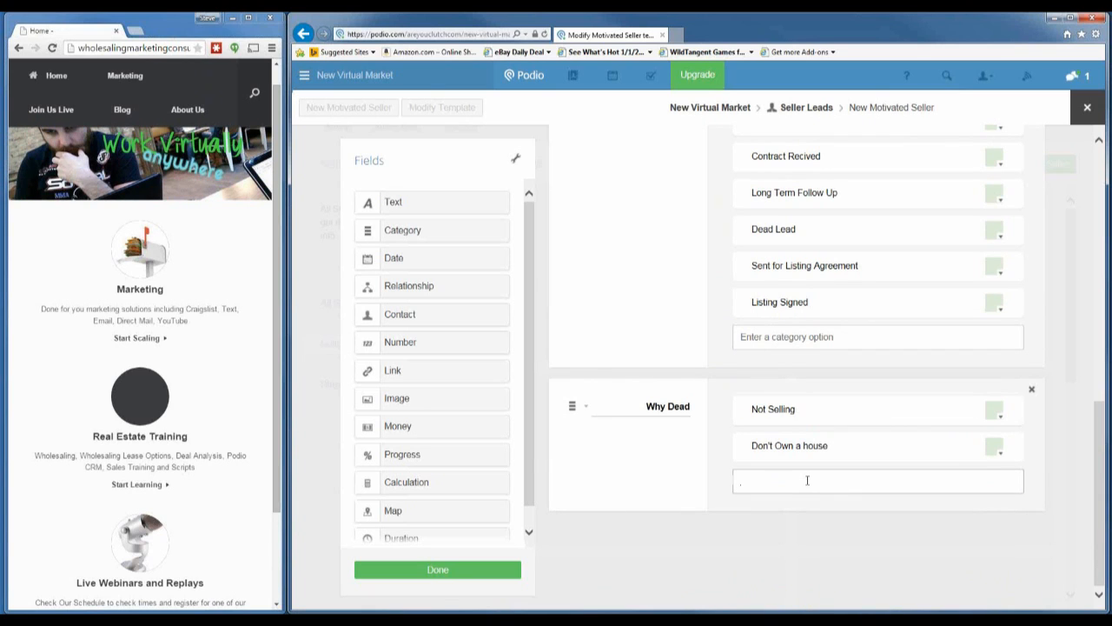
{"action": "type", "text": "Don't want to deal with us"}
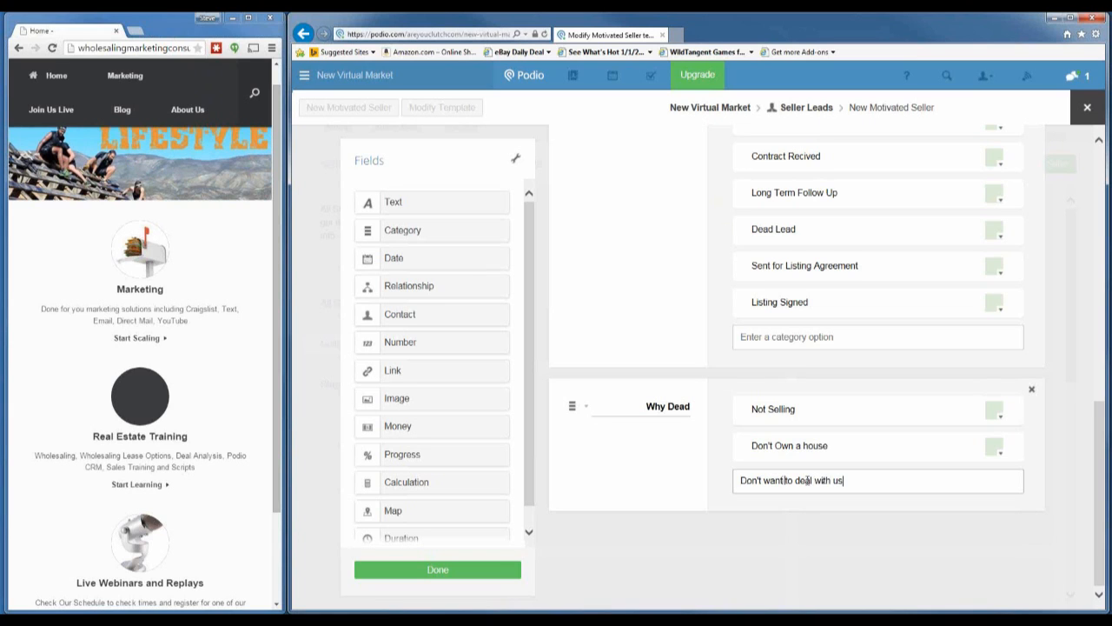
{"action": "key", "text": "Return"}
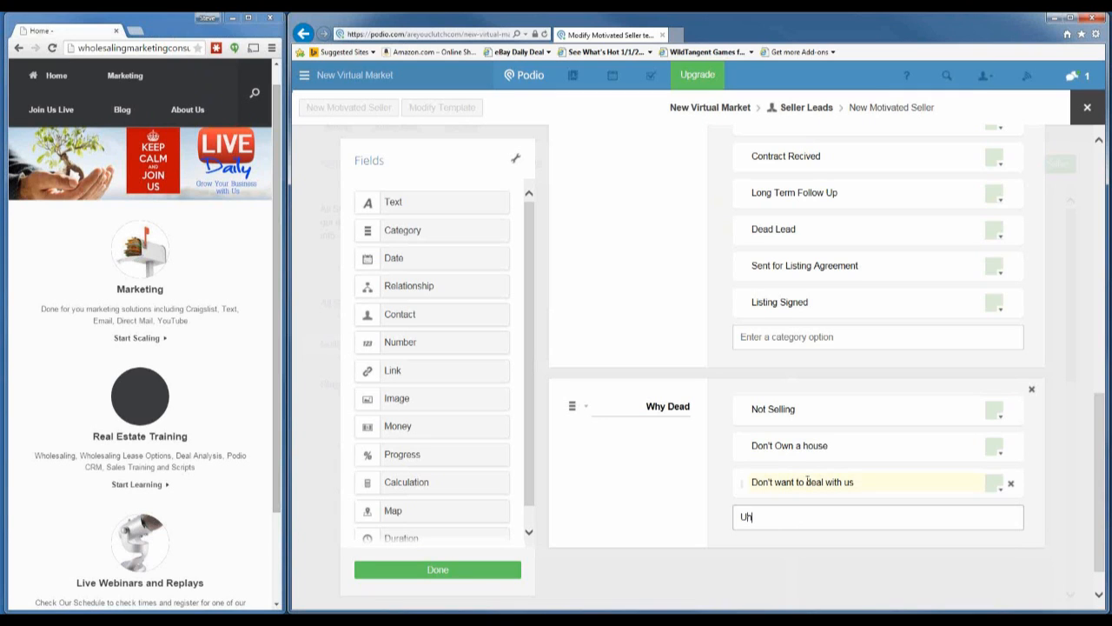
Step: Add the options Unknown, Asking Retail and Disconected Number to the end of the Why Dead list
{"action": "type", "text": "Unknown"}
{"action": "key", "text": "Return"}
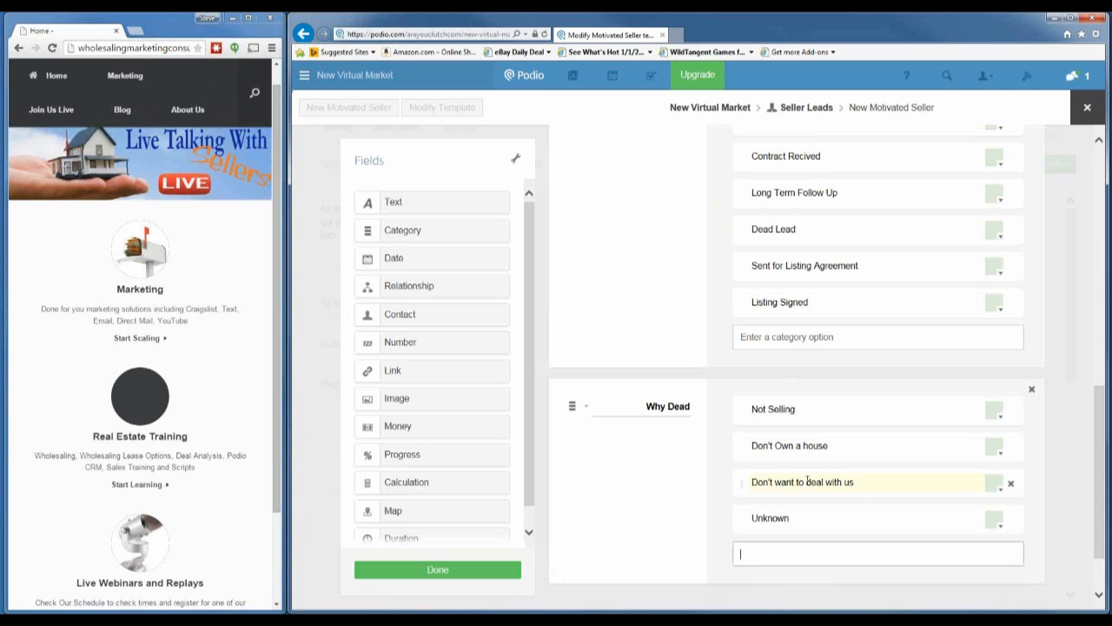
{"action": "type", "text": "Asking Retail"}
{"action": "key", "text": "Return"}
{"action": "type", "text": "Discon"}
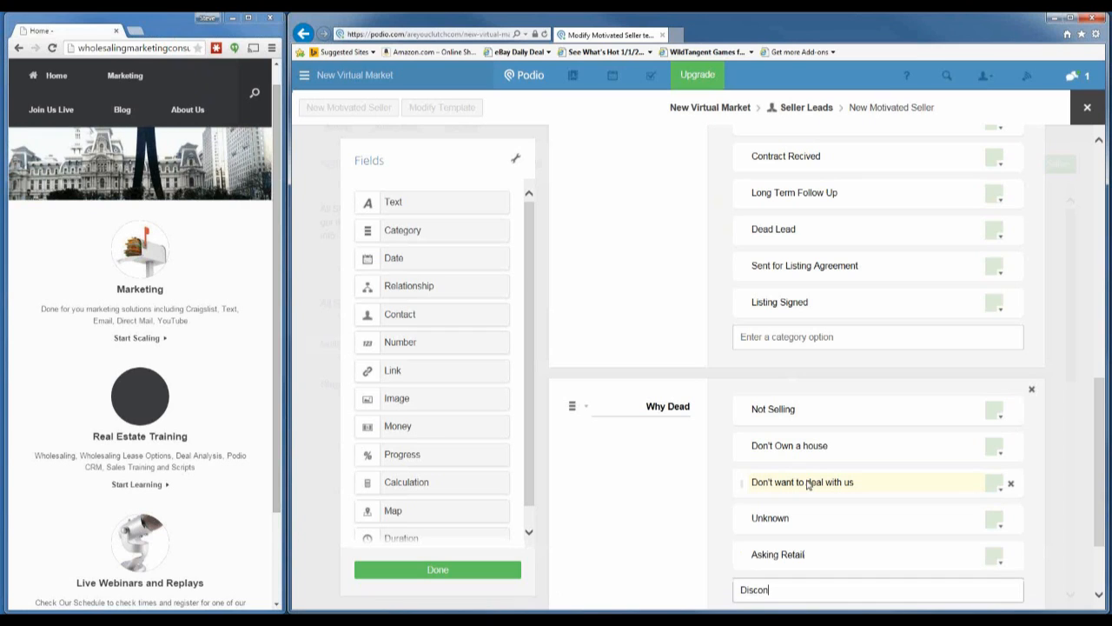
{"action": "type", "text": "ected Number"}
{"action": "key", "text": "Return"}
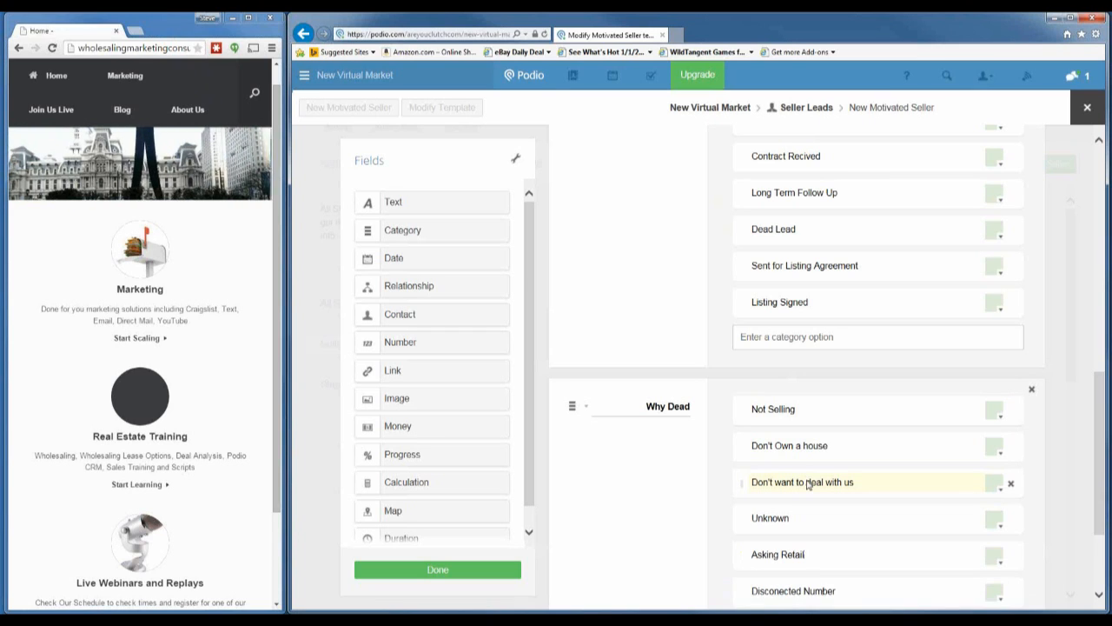
Step: Add the options Solicitation and Owes more than it's worth below Disconected Number in the Why Dead field
{"action": "scroll", "coordinate": [808, 482], "scroll_direction": "down", "scroll_amount": 2}
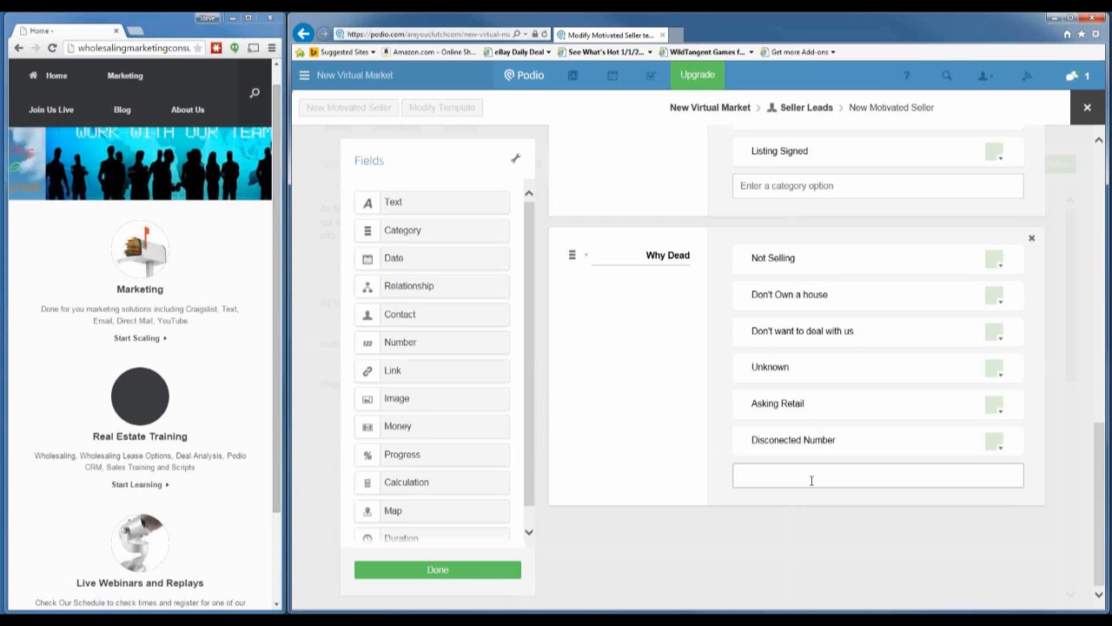
{"action": "type", "text": "Solicitation"}
{"action": "key", "text": "Return"}
{"action": "type", "text": "Owes More"}
{"action": "key", "text": "BackSpace"}
{"action": "key", "text": "BackSpace"}
{"action": "key", "text": "BackSpace"}
{"action": "key", "text": "BackSpace"}
{"action": "type", "text": "more, than it's worth"}
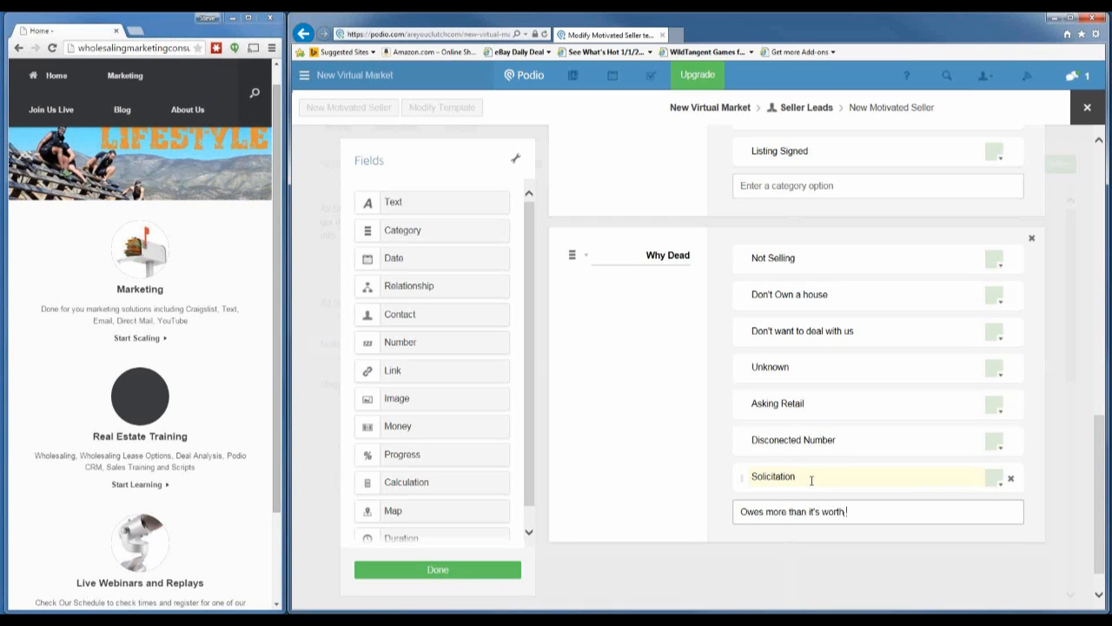
{"action": "key", "text": "Return"}
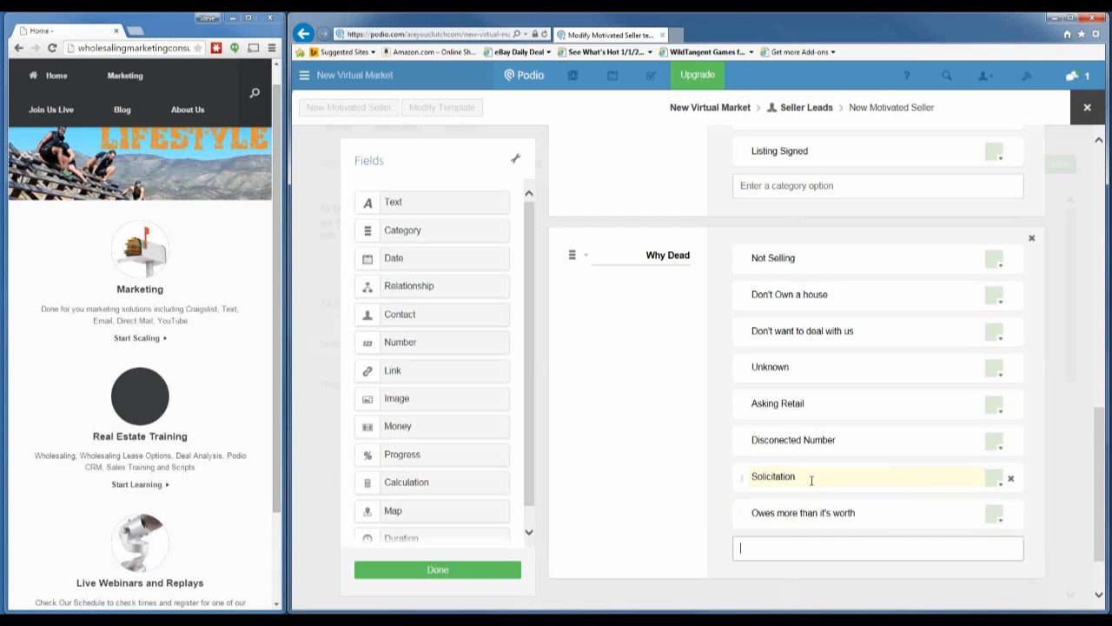
Step: Add the options Didn't agree on price and Too much repairs to the Why Dead field
{"action": "type", "text": "Didn't agree on "}
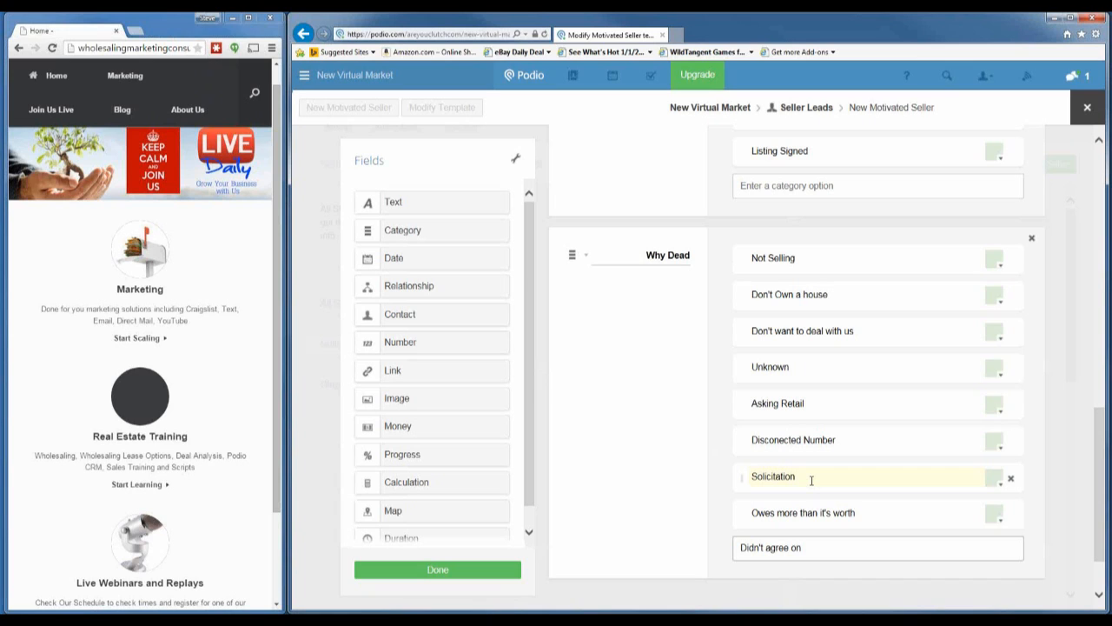
{"action": "type", "text": "price"}
{"action": "key", "text": "Return"}
{"action": "type", "text": "Too Much Re"}
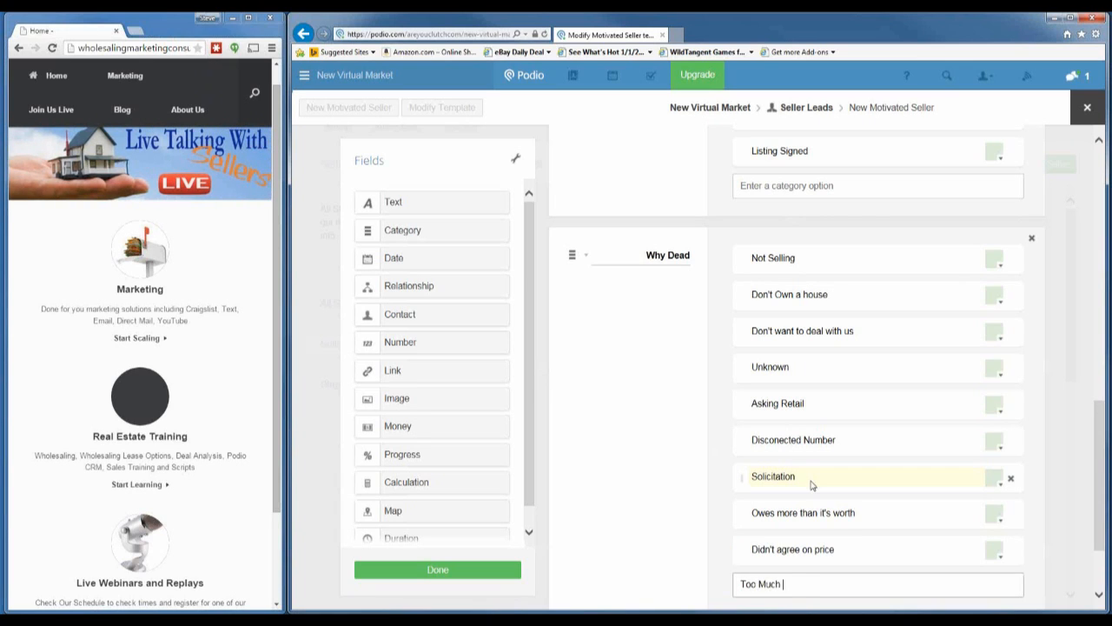
{"action": "key", "text": "BackSpace"}
{"action": "key", "text": "BackSpace"}
{"action": "key", "text": "BackSpace"}
{"action": "key", "text": "BackSpace"}
{"action": "type", "text": "much repairs"}
{"action": "key", "text": "Return"}
Step: Add Sold as the last option of the Why Dead field and check the field's settings
{"action": "type", "text": "Sol"}
{"action": "key", "text": "Return"}
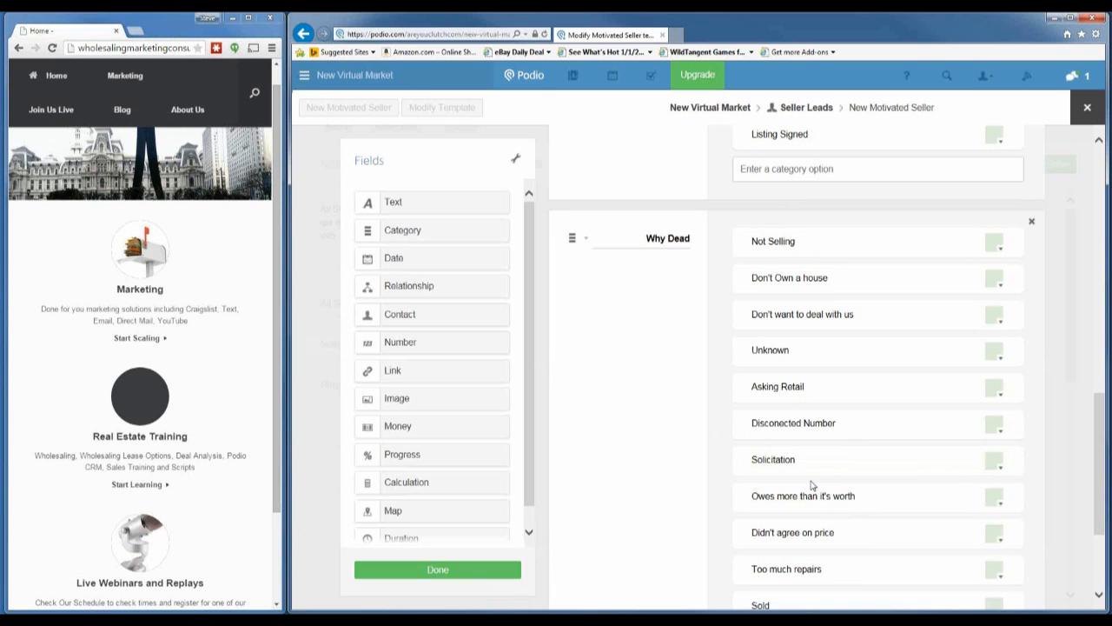
{"action": "left_click", "coordinate": [586, 240]}
{"action": "left_click", "coordinate": [651, 290]}
Step: Add a single-line text field named Spoke With below the Why Dead field
{"action": "scroll", "coordinate": [665, 292], "scroll_direction": "down", "scroll_amount": 1}
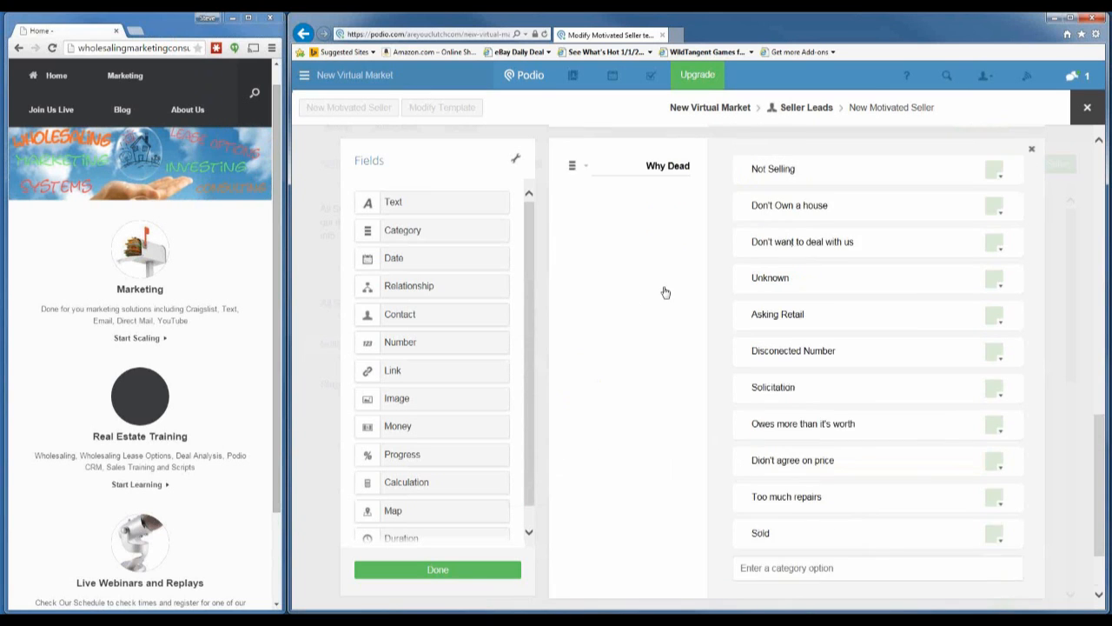
{"action": "scroll", "coordinate": [666, 292], "scroll_direction": "down", "scroll_amount": 1}
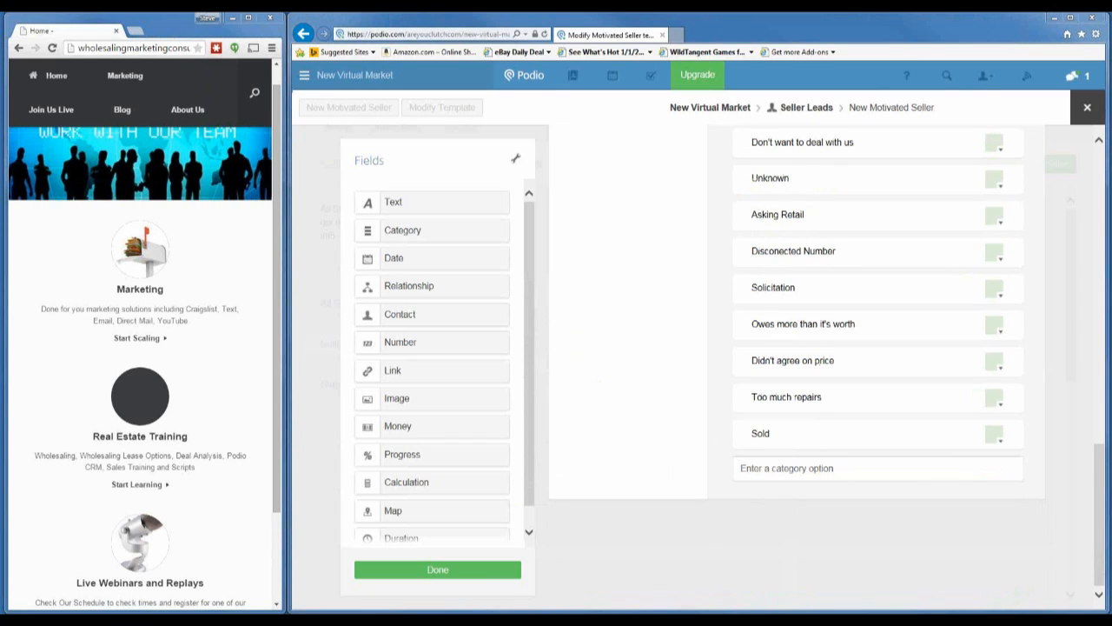
{"action": "left_click_drag", "start_coordinate": [407, 211], "coordinate": [634, 526]}
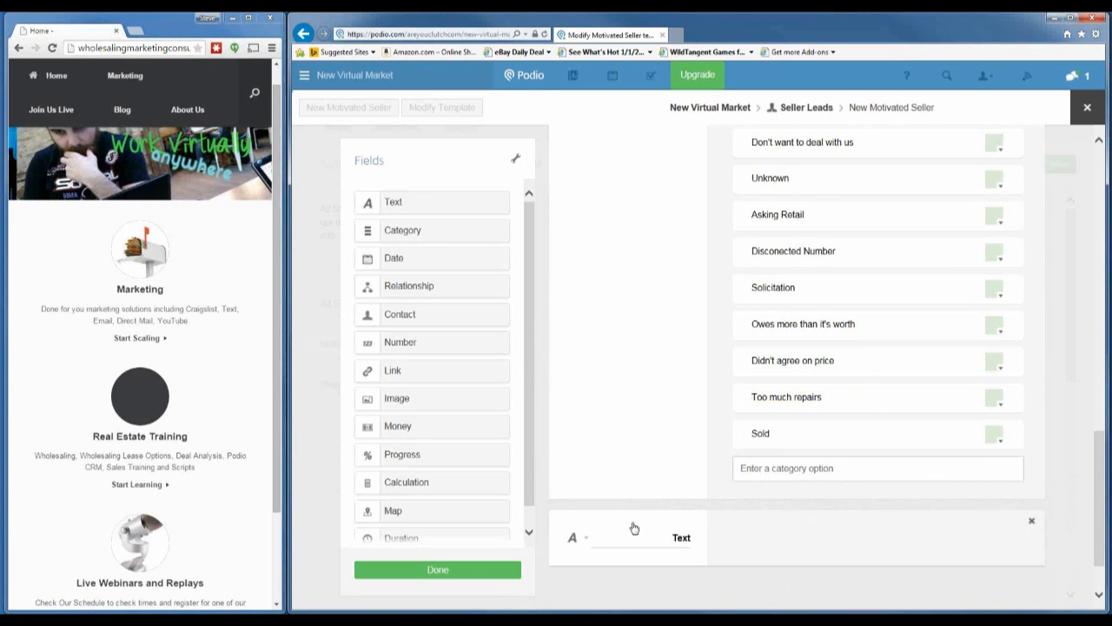
{"action": "left_click", "coordinate": [576, 539]}
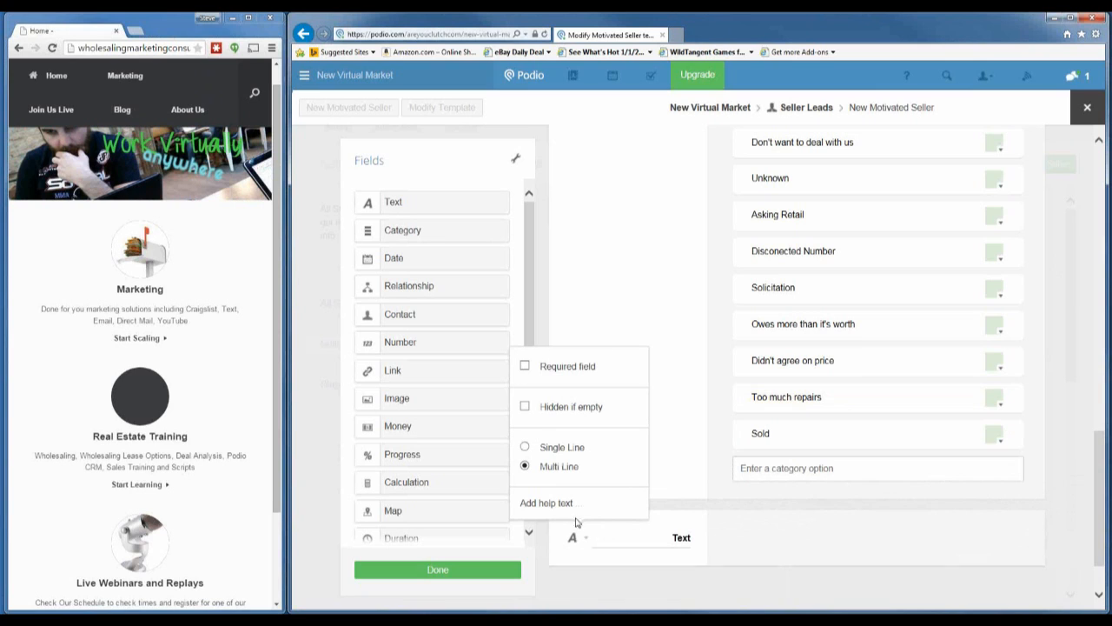
{"action": "left_click", "coordinate": [525, 447]}
{"action": "left_click", "coordinate": [674, 537]}
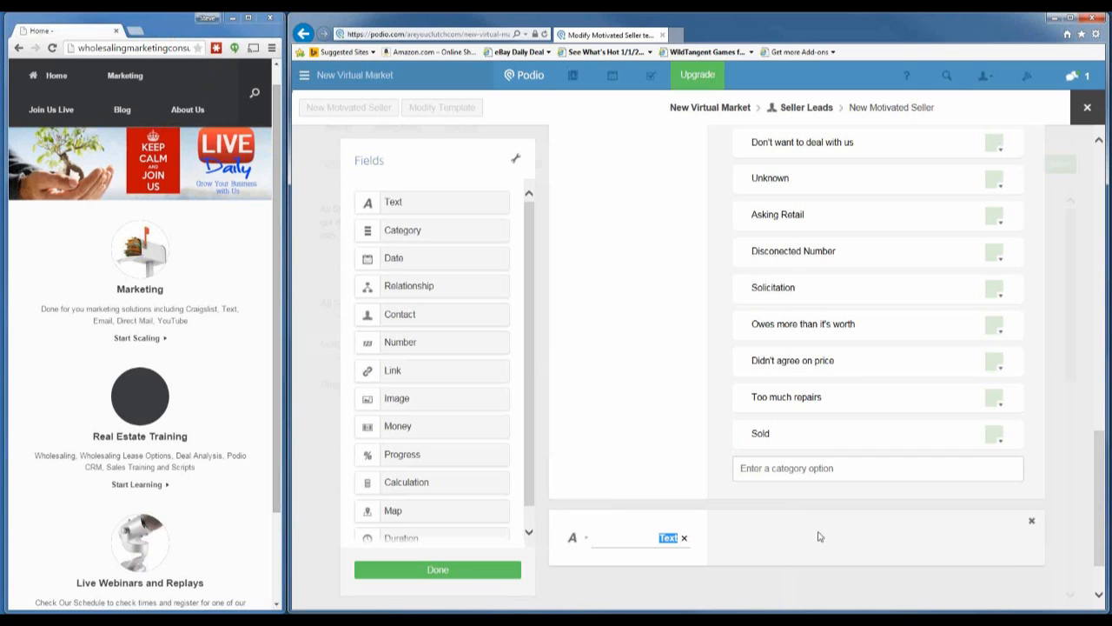
{"action": "type", "text": "Spoke With"}
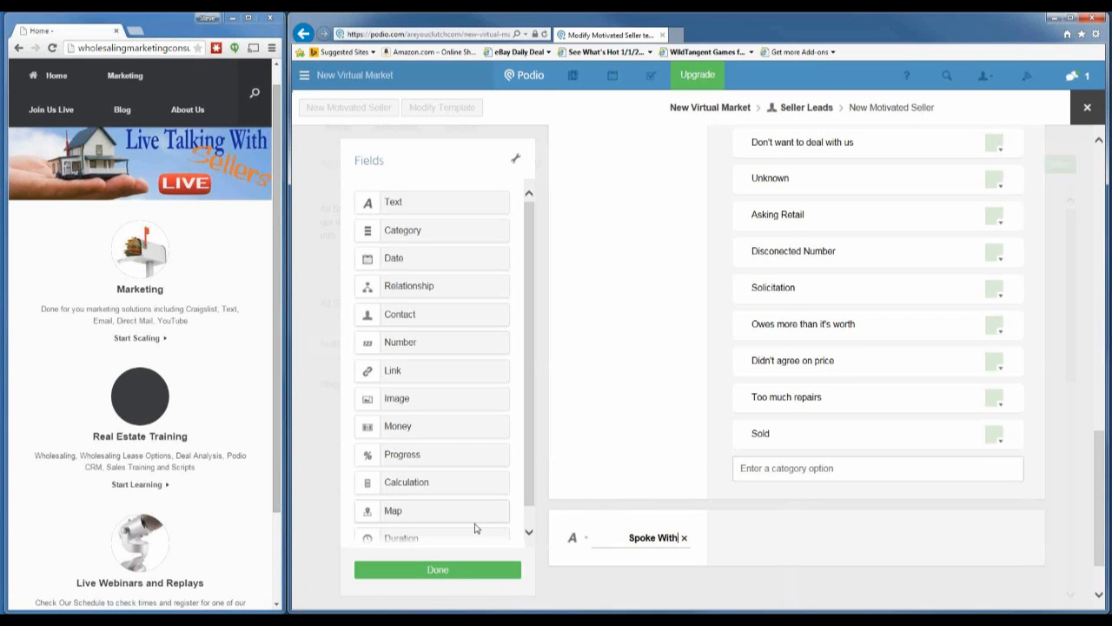
Step: Add a single-line text field named Name On Title below Spoke With
{"action": "left_click_drag", "start_coordinate": [424, 198], "coordinate": [651, 579]}
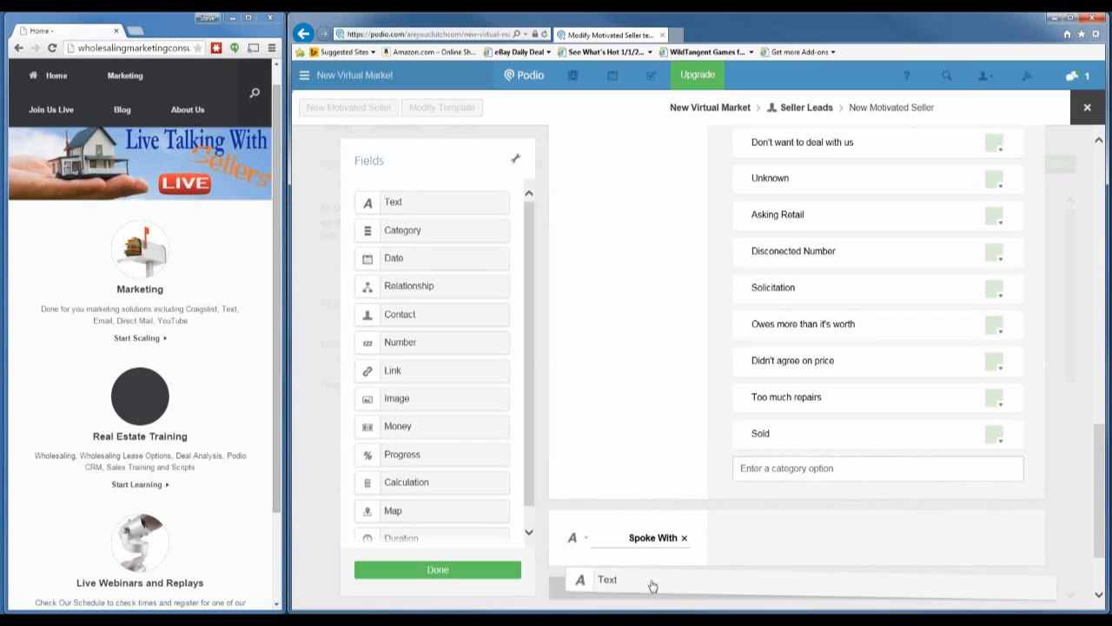
{"action": "left_click", "coordinate": [653, 456]}
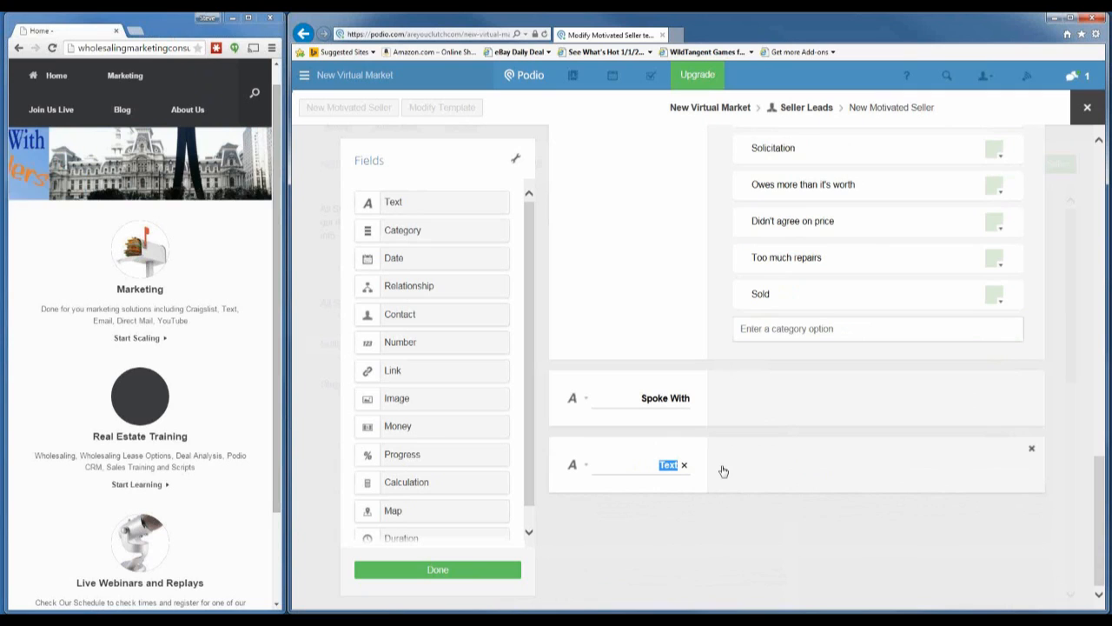
{"action": "type", "text": "Name On"}
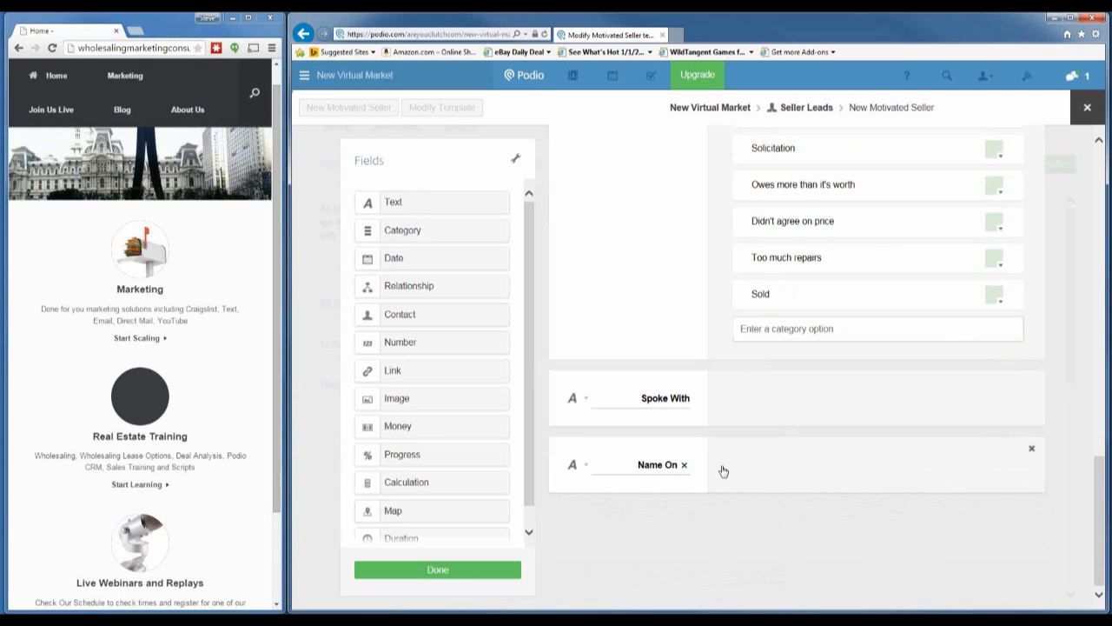
{"action": "type", "text": " Title"}
{"action": "left_click", "coordinate": [585, 465]}
{"action": "left_click", "coordinate": [524, 373]}
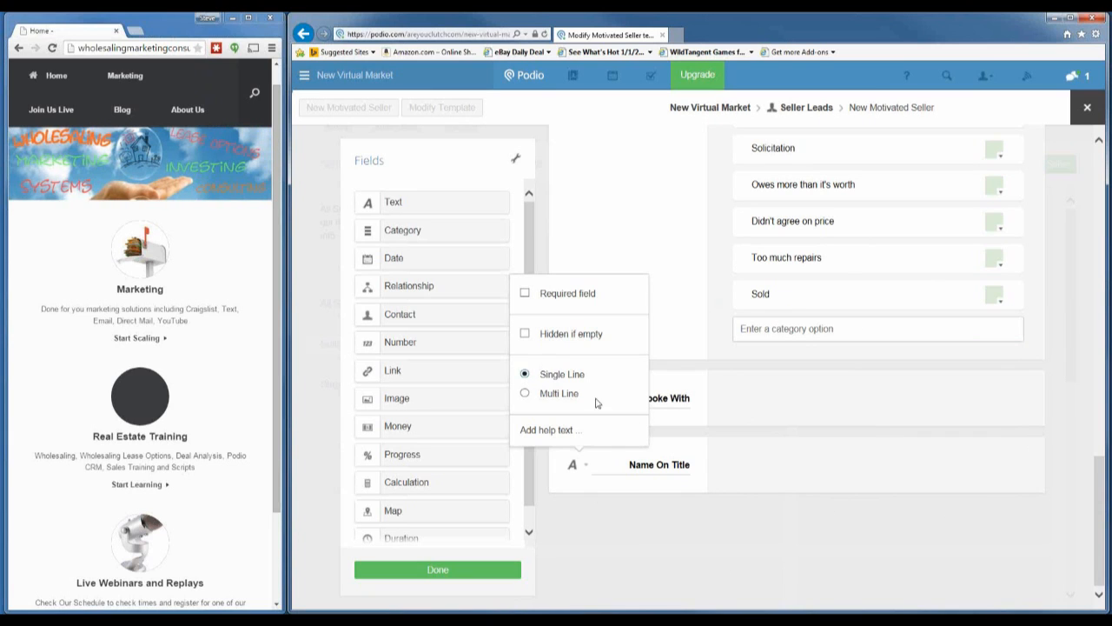
{"action": "left_click", "coordinate": [670, 441]}
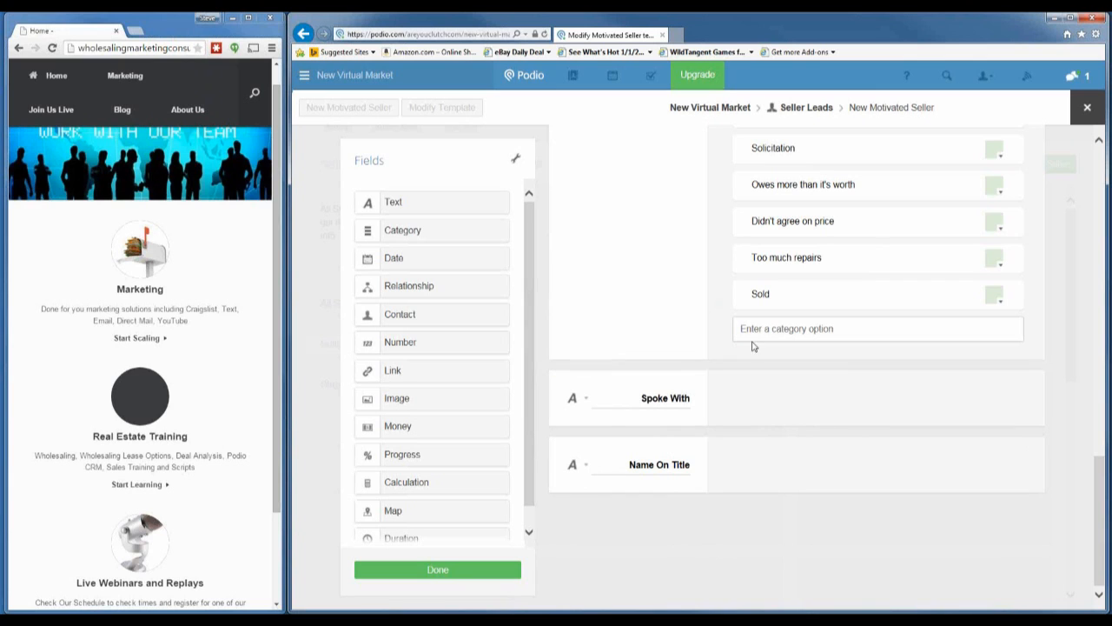
Step: Add a multiple-choice category field named Lead Type below the Name On Title field
{"action": "left_click_drag", "start_coordinate": [403, 233], "coordinate": [598, 526]}
{"action": "left_click", "coordinate": [586, 535]}
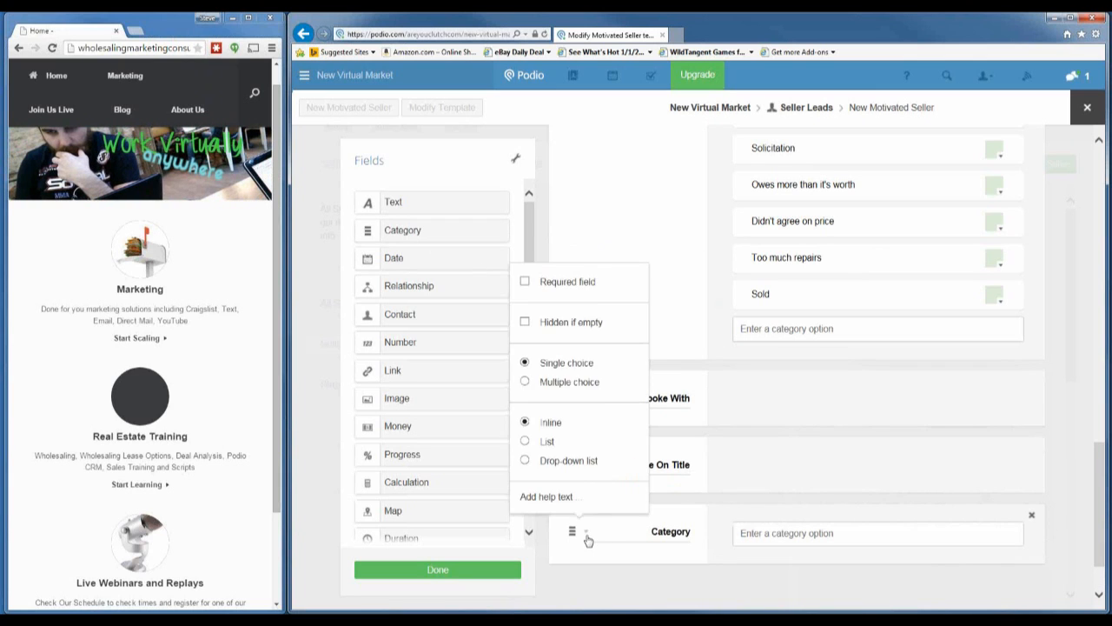
{"action": "left_click", "coordinate": [525, 383]}
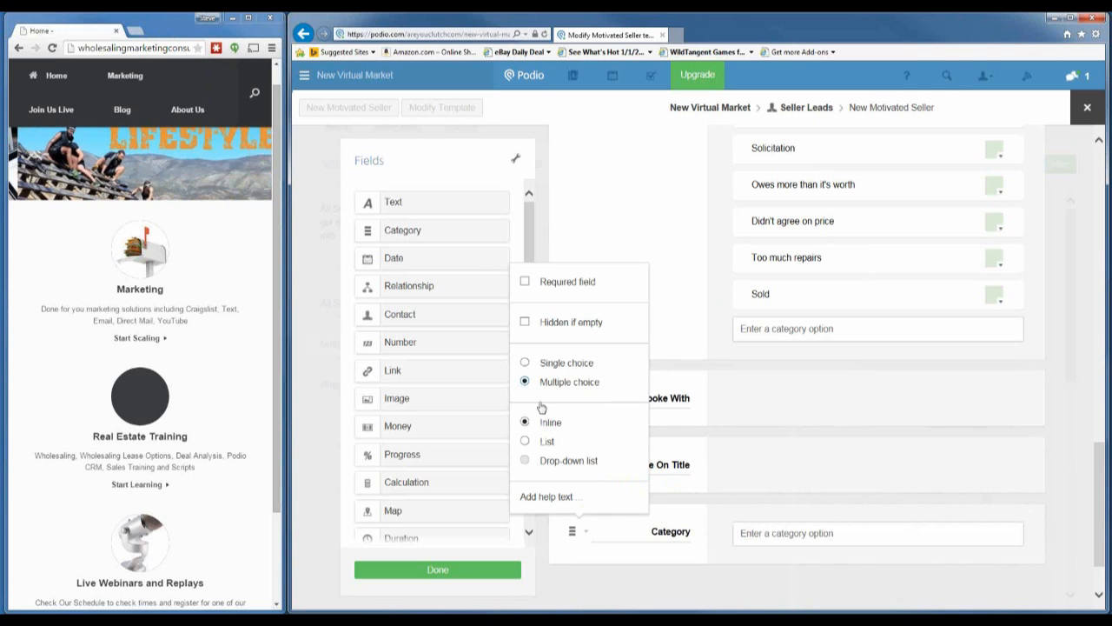
{"action": "left_click", "coordinate": [771, 530]}
{"action": "left_click_drag", "start_coordinate": [643, 536], "coordinate": [731, 528]}
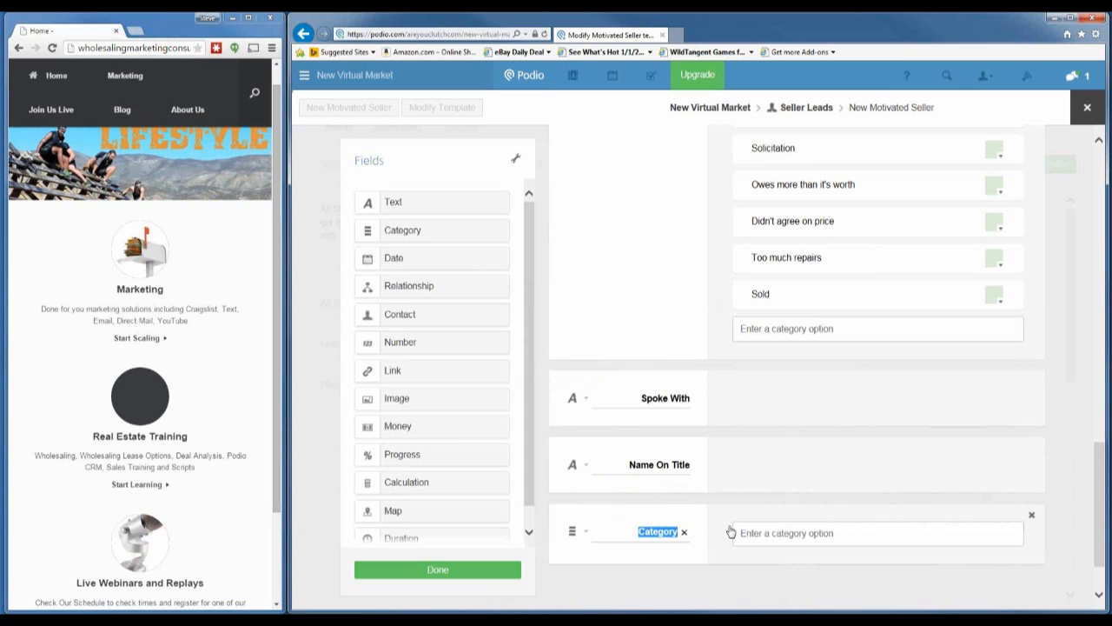
{"action": "type", "text": "Lead"}
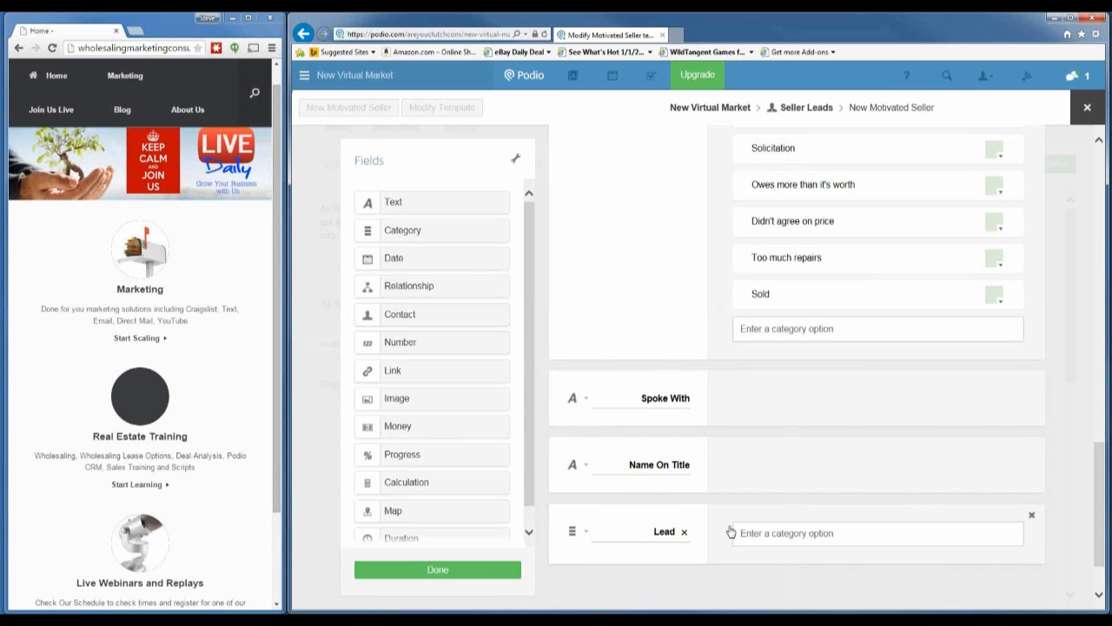
{"action": "type", "text": " Type"}
Step: Add the options Home Owner and Agent/Broker to the Lead Type field
{"action": "left_click", "coordinate": [752, 528]}
{"action": "type", "text": "Home Owner"}
{"action": "key", "text": "Return"}
{"action": "type", "text": "Agent/Broker"}
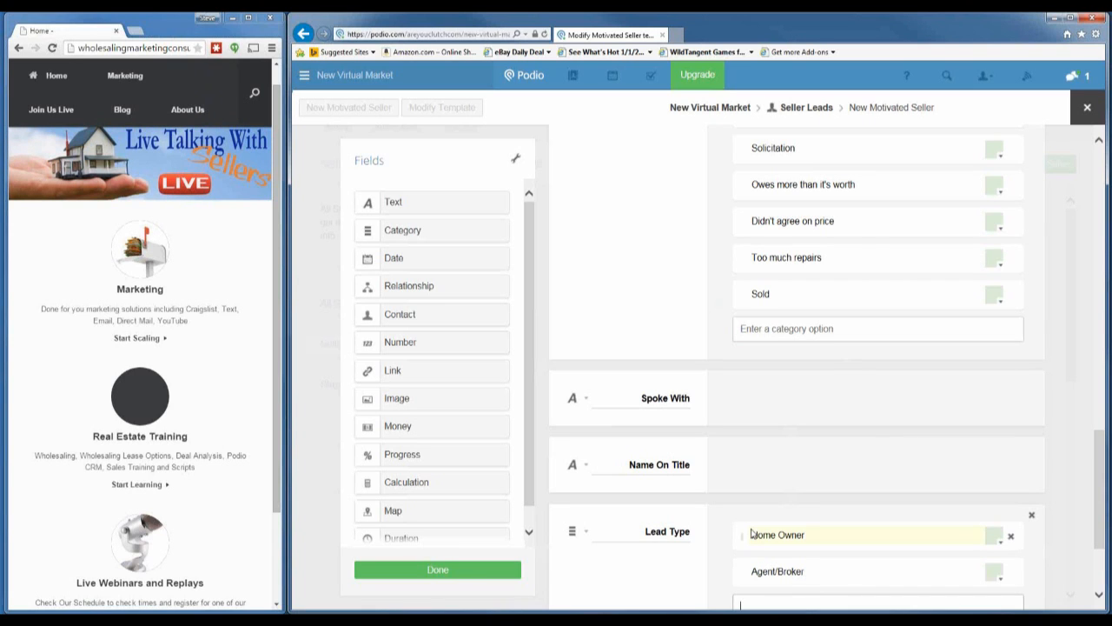
{"action": "key", "text": "Return"}
Step: Add the options Cash Buyer, Relative of Owner and Wholesaler to the Lead Type field
{"action": "scroll", "coordinate": [752, 533], "scroll_direction": "down", "scroll_amount": 2}
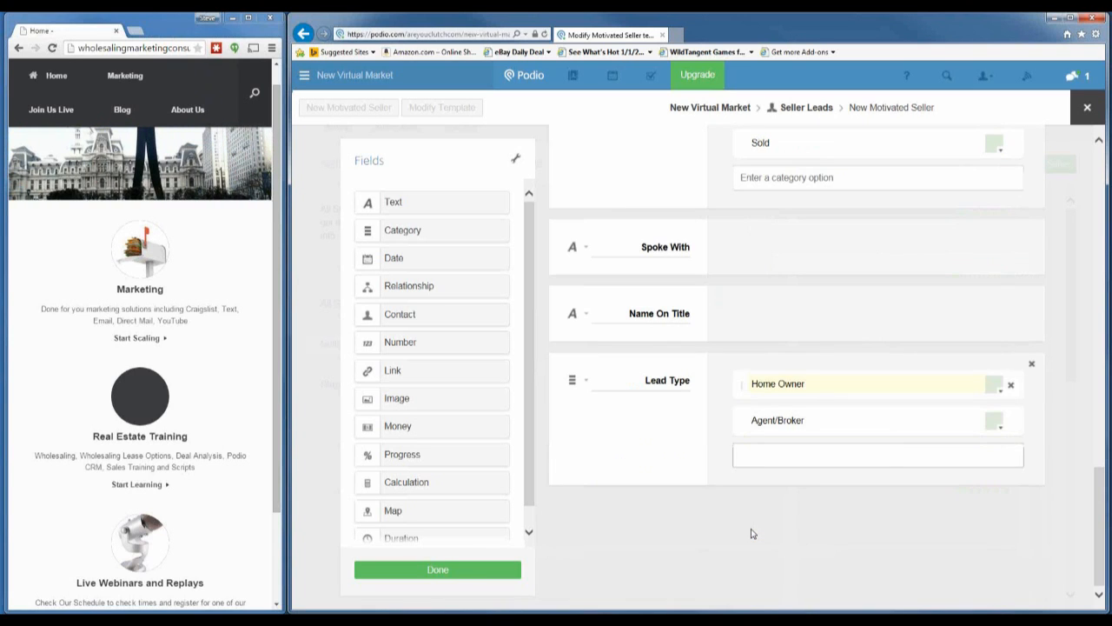
{"action": "type", "text": "Cash Buyer"}
{"action": "key", "text": "Return"}
{"action": "type", "text": "Relative of O"}
{"action": "type", "text": "r"}
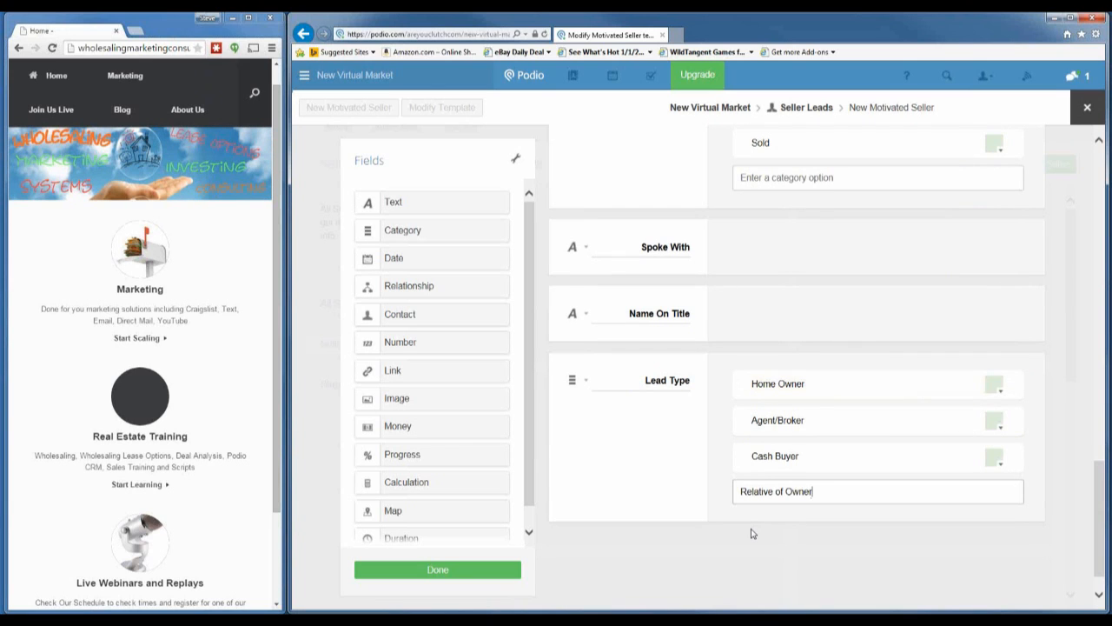
{"action": "key", "text": "Return"}
{"action": "type", "text": "Wholesa"}
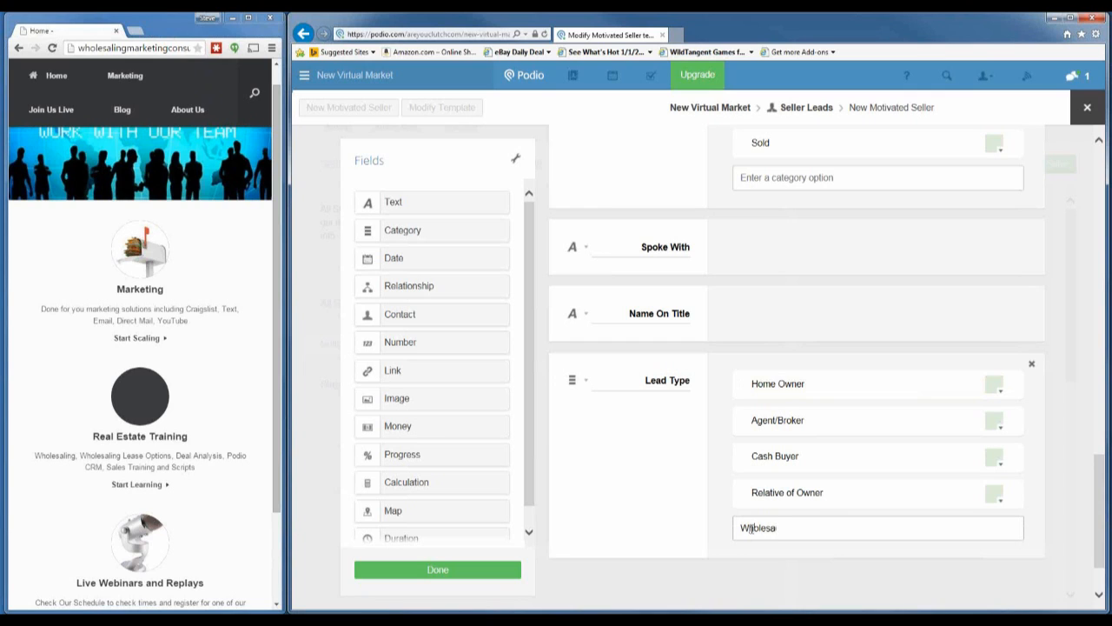
{"action": "type", "text": "ler"}
{"action": "key", "text": "Return"}
Step: Add Bird Dog as the last option of the Lead Type field and check the field's settings
{"action": "type", "text": "Di"}
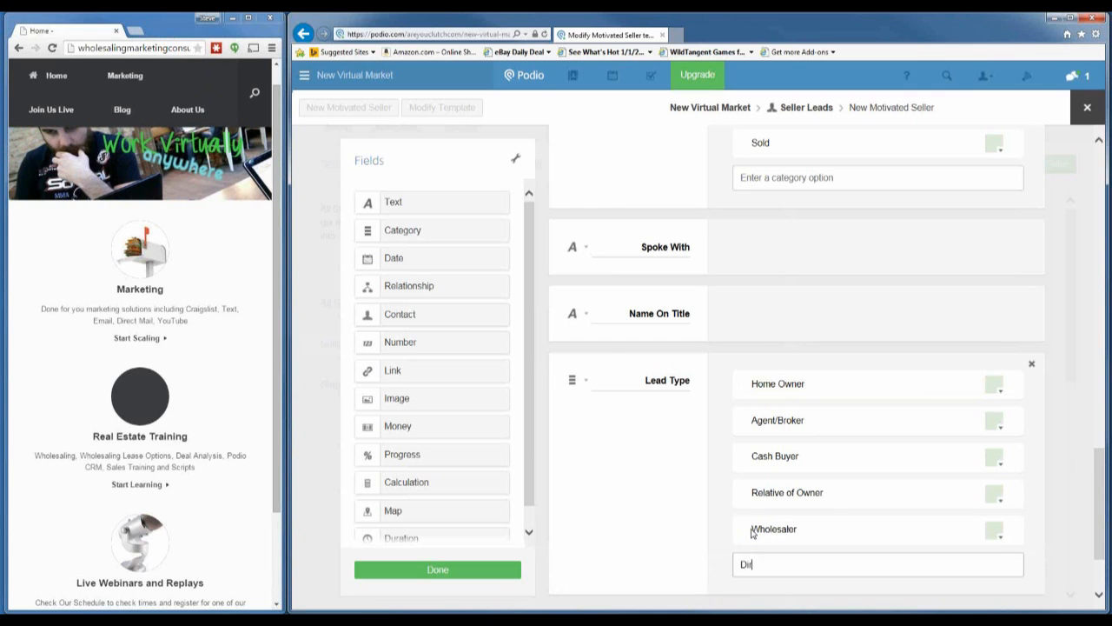
{"action": "key", "text": "BackSpace"}
{"action": "key", "text": "BackSpace"}
{"action": "type", "text": "Brig"}
{"action": "key", "text": "BackSpace"}
{"action": "key", "text": "BackSpace"}
{"action": "key", "text": "BackSpace"}
{"action": "type", "text": "ird Dog"}
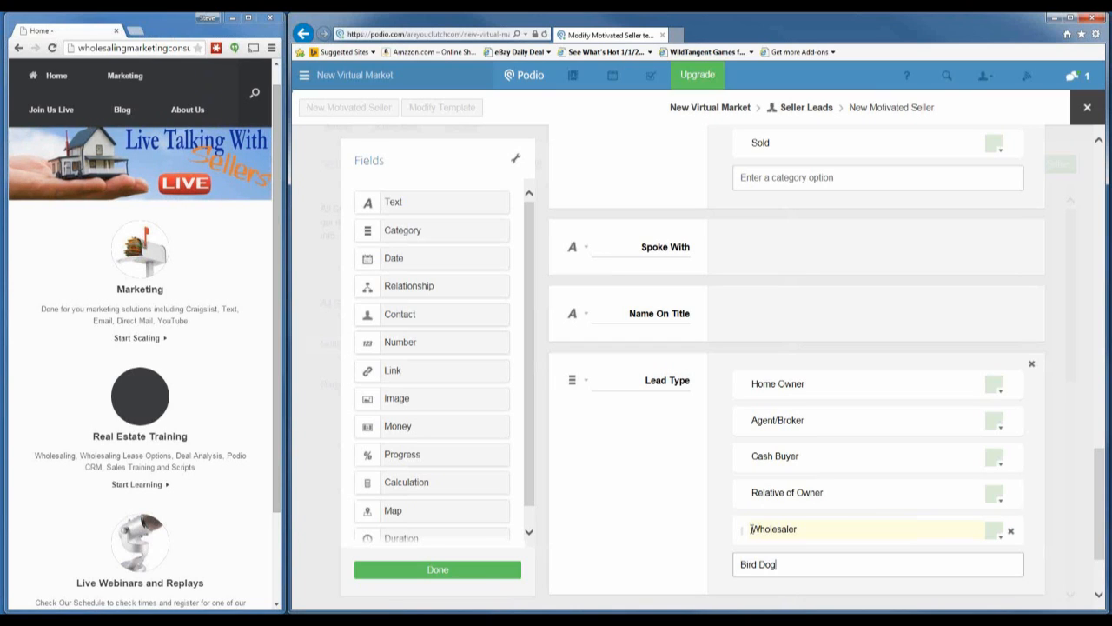
{"action": "key", "text": "Return"}
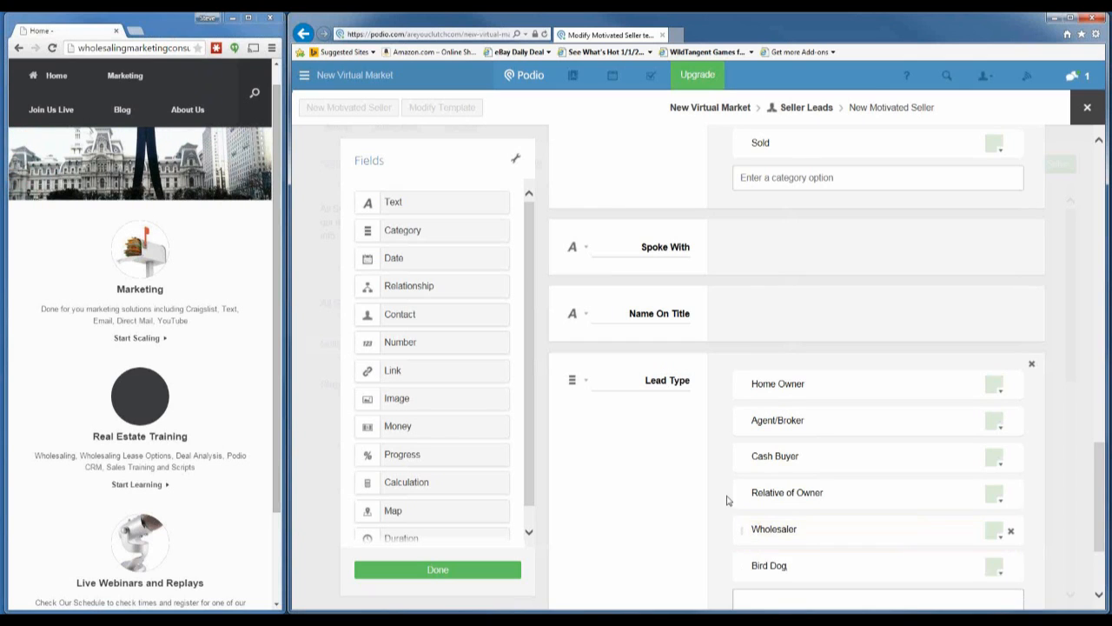
{"action": "scroll", "coordinate": [622, 400], "scroll_direction": "down", "scroll_amount": 2}
{"action": "left_click", "coordinate": [583, 238]}
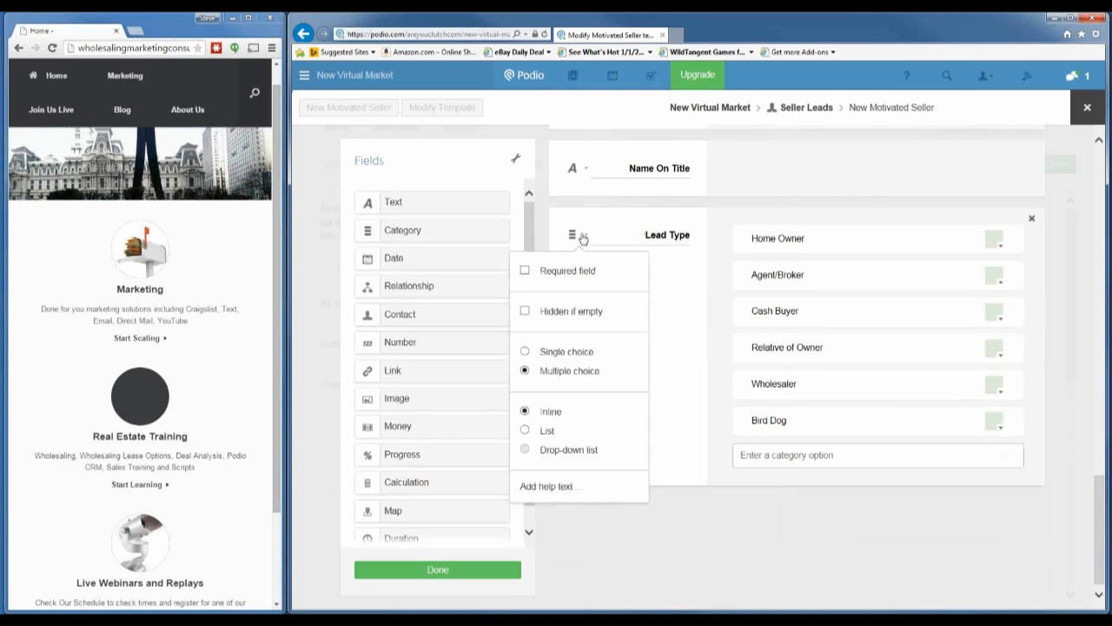
{"action": "left_click", "coordinate": [677, 326]}
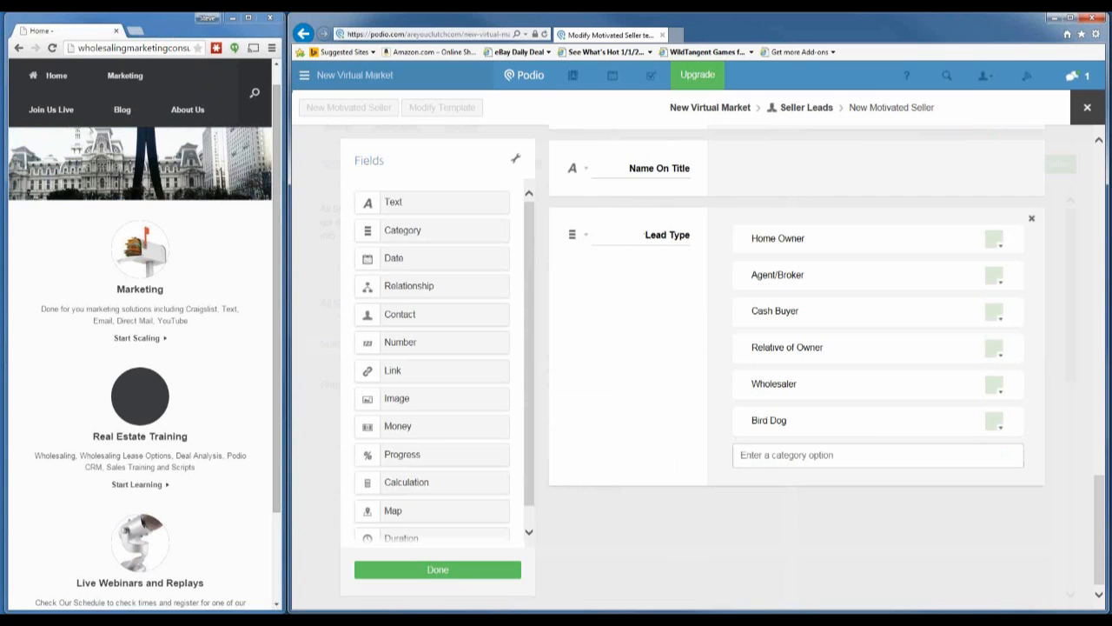
Step: Add a single-line text field named Primary Cell Phone below the Lead Type field
{"action": "left_click_drag", "start_coordinate": [392, 209], "coordinate": [630, 520]}
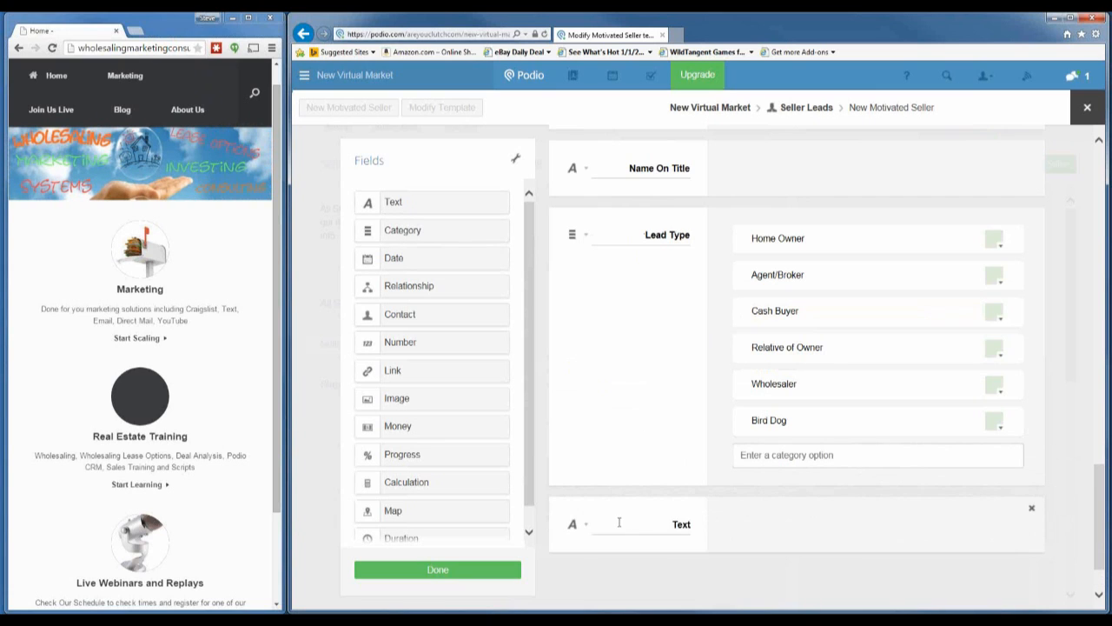
{"action": "type", "text": "Prima"}
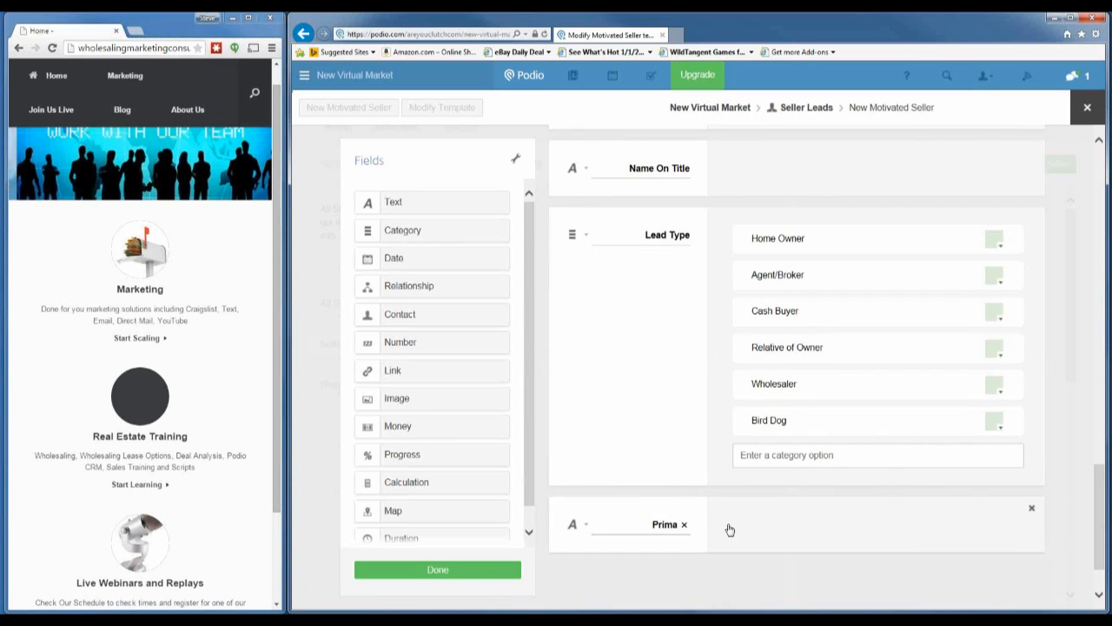
{"action": "type", "text": "ry Cell Phone"}
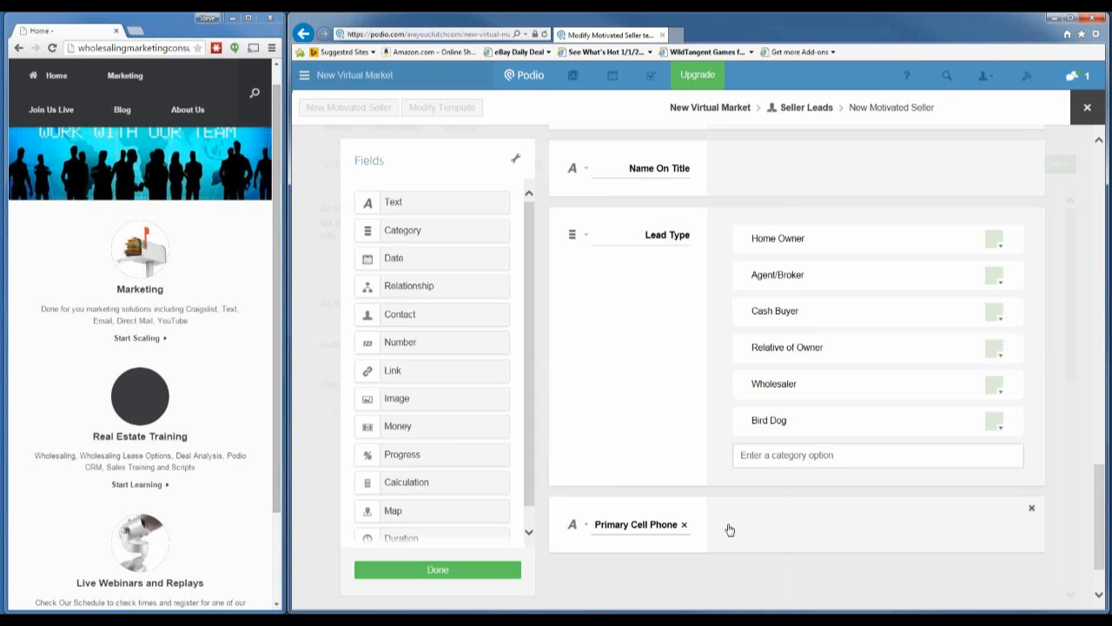
{"action": "left_click", "coordinate": [583, 526]}
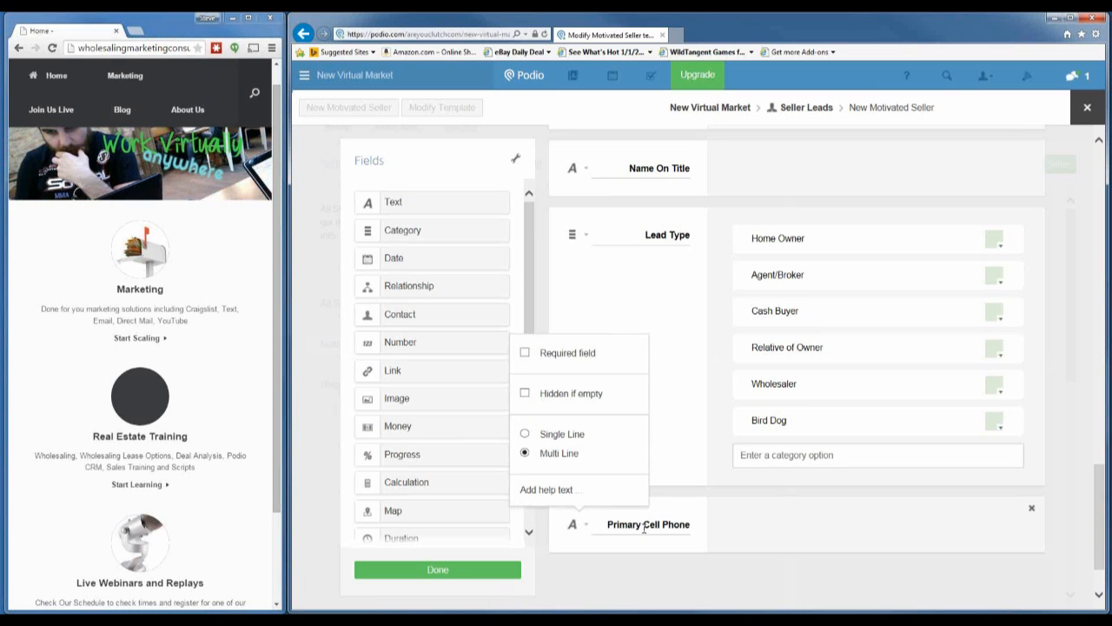
{"action": "left_click", "coordinate": [525, 434]}
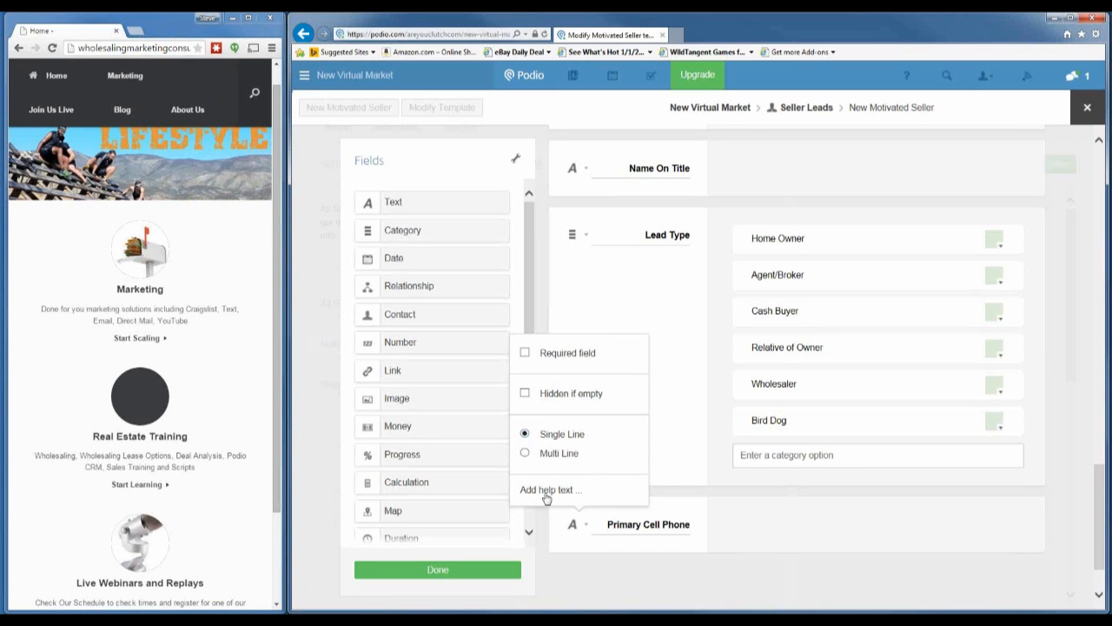
Step: Add the number format xxx xxx xxxx as help text for the Primary Cell Phone field
{"action": "left_click", "coordinate": [546, 491]}
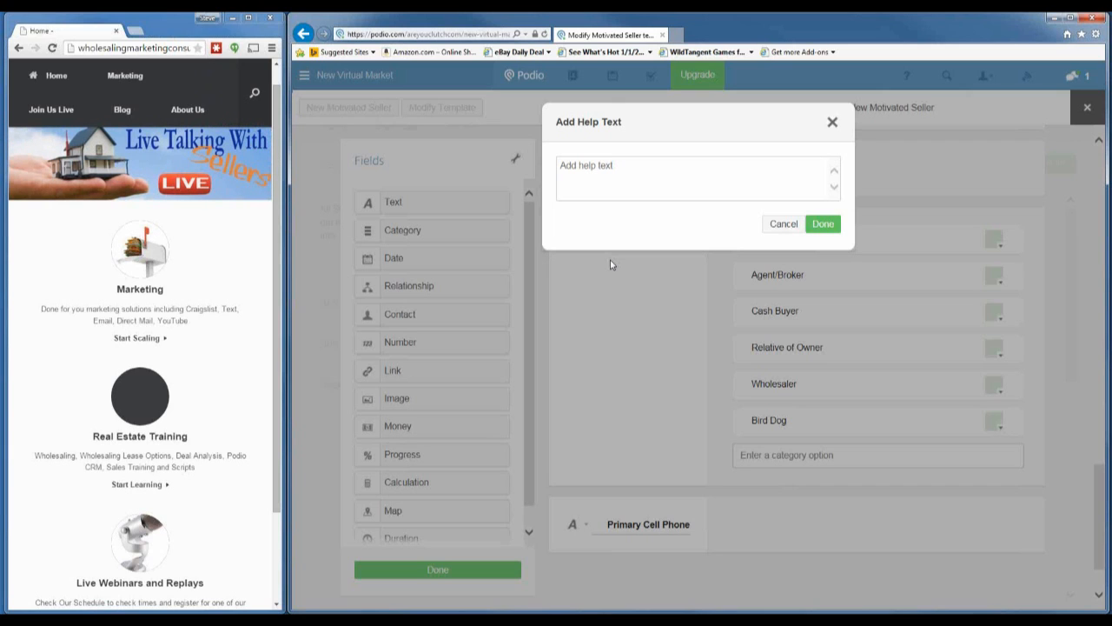
{"action": "left_click", "coordinate": [577, 170]}
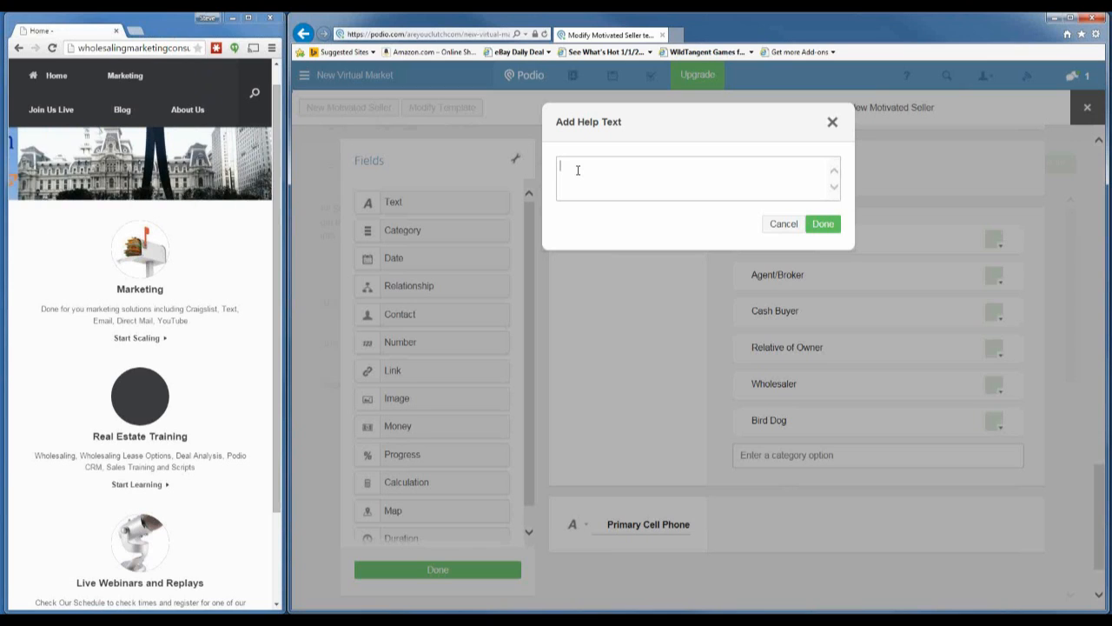
{"action": "type", "text": "xxx"}
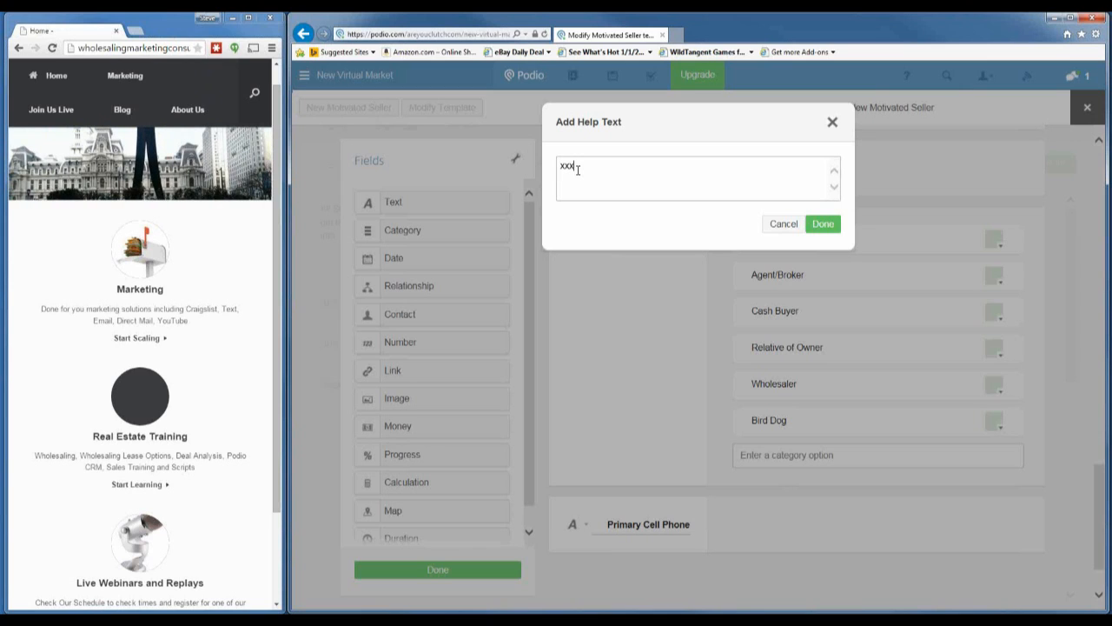
{"action": "type", "text": " xxx xxxx"}
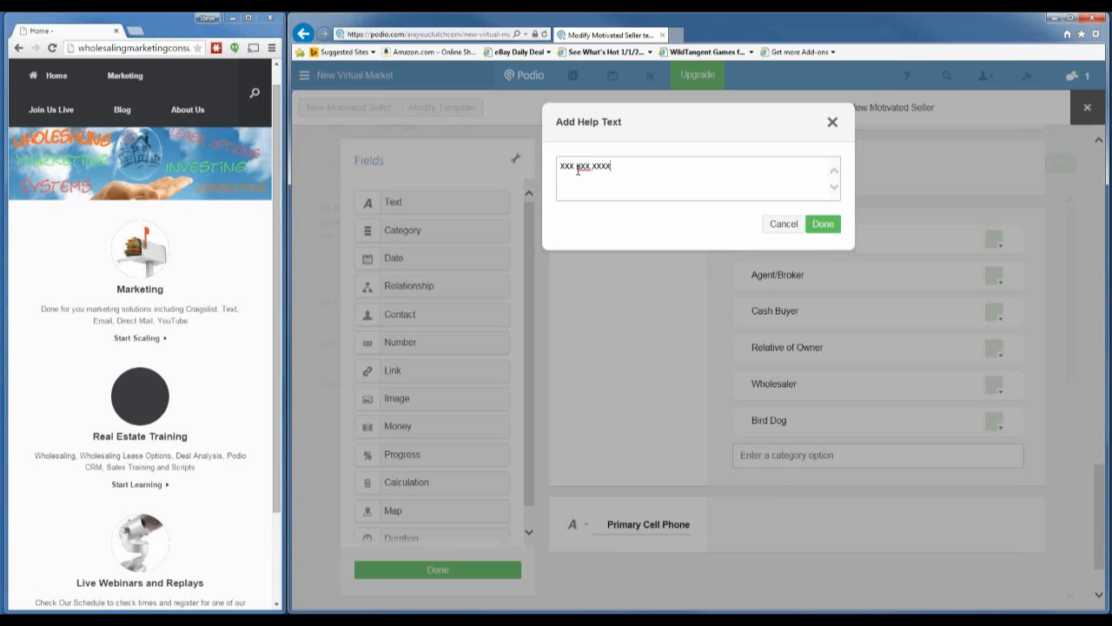
{"action": "left_click", "coordinate": [560, 167]}
{"action": "left_click", "coordinate": [814, 224]}
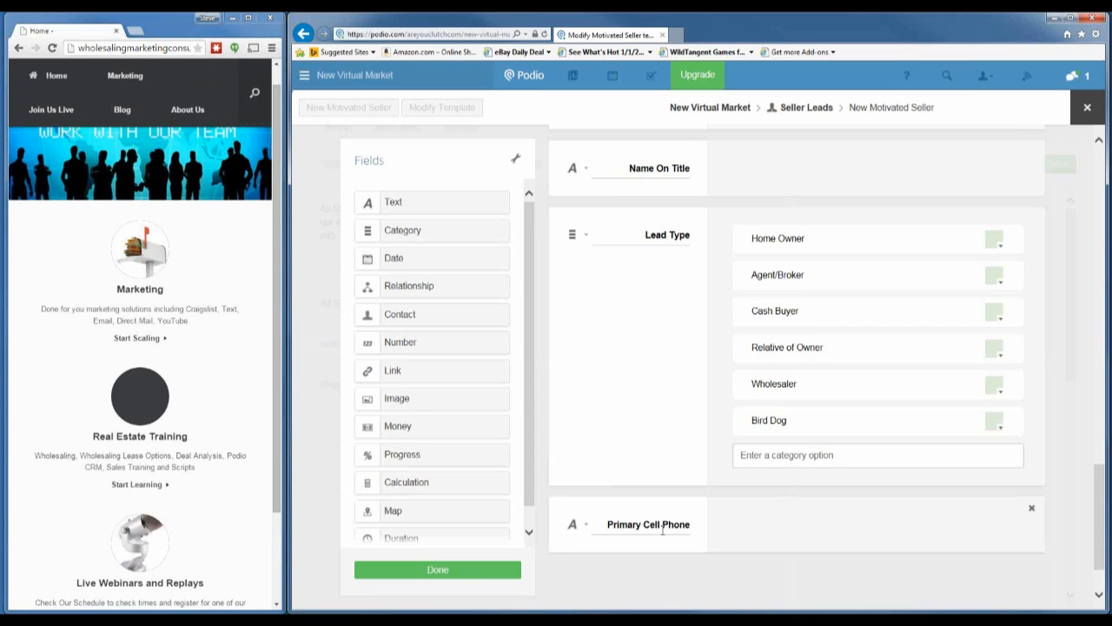
Step: Add a single-line text field named 2nd Phone Landline below Primary Cell Phone
{"action": "scroll", "coordinate": [733, 509], "scroll_direction": "down", "scroll_amount": 2}
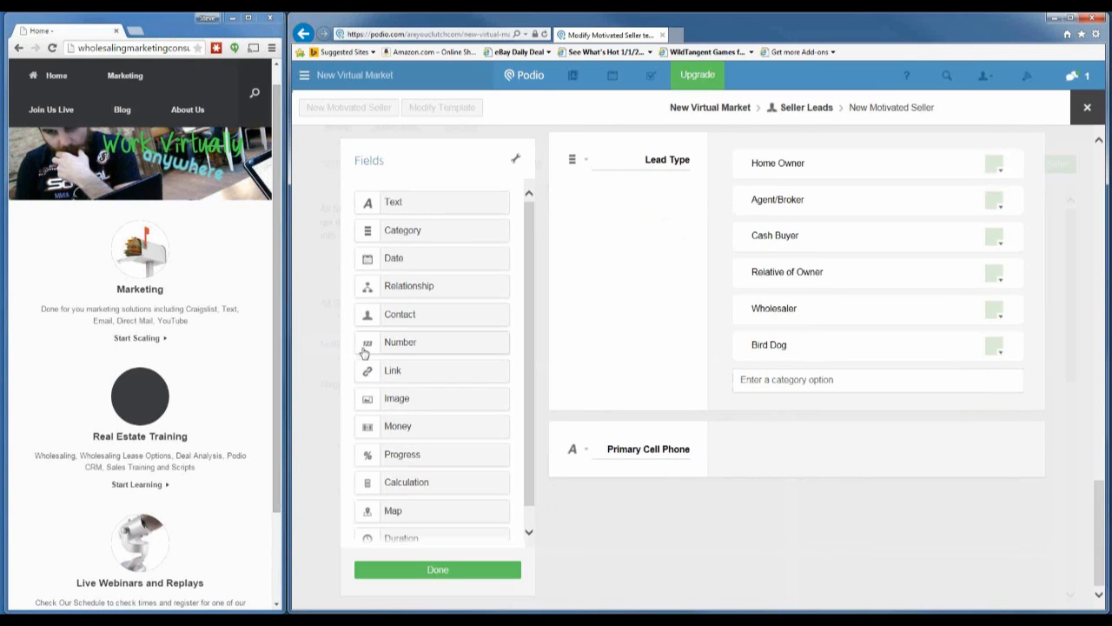
{"action": "left_click_drag", "start_coordinate": [409, 203], "coordinate": [628, 502]}
{"action": "left_click", "coordinate": [583, 516]}
{"action": "left_click", "coordinate": [525, 426]}
{"action": "left_click", "coordinate": [695, 513]}
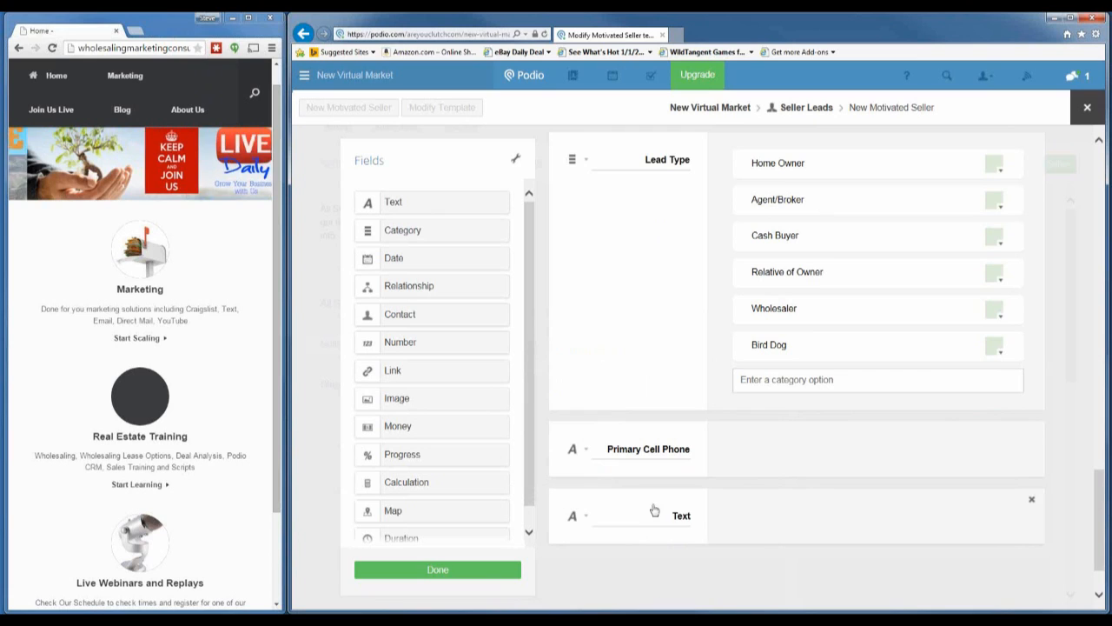
{"action": "left_click", "coordinate": [676, 516]}
{"action": "type", "text": "2nd Phon"}
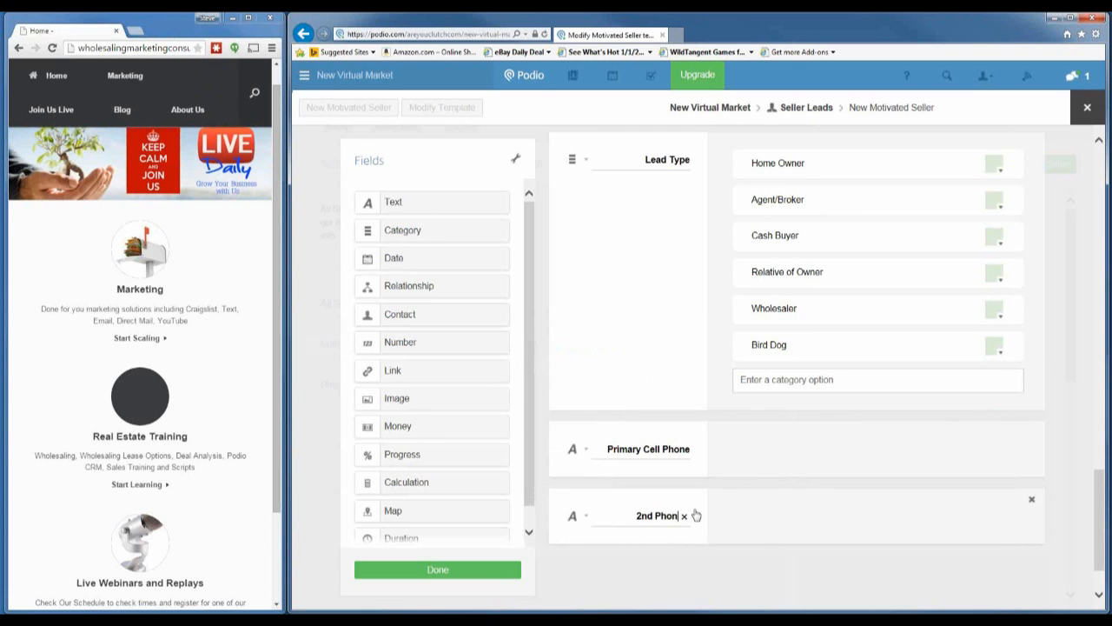
{"action": "type", "text": "e Landline"}
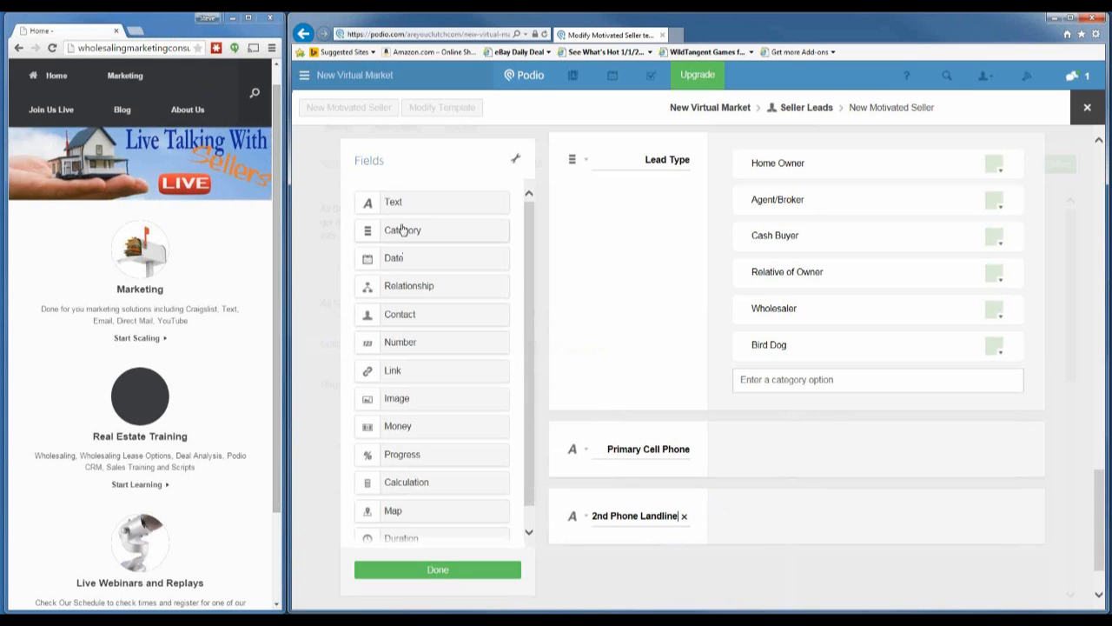
Step: Add a single-line text field named Email below 2nd Phone Landline
{"action": "left_click_drag", "start_coordinate": [562, 325], "coordinate": [641, 580]}
{"action": "scroll", "coordinate": [621, 496], "scroll_direction": "down", "scroll_amount": 2}
{"action": "left_click", "coordinate": [658, 446]}
{"action": "type", "text": "Email"}
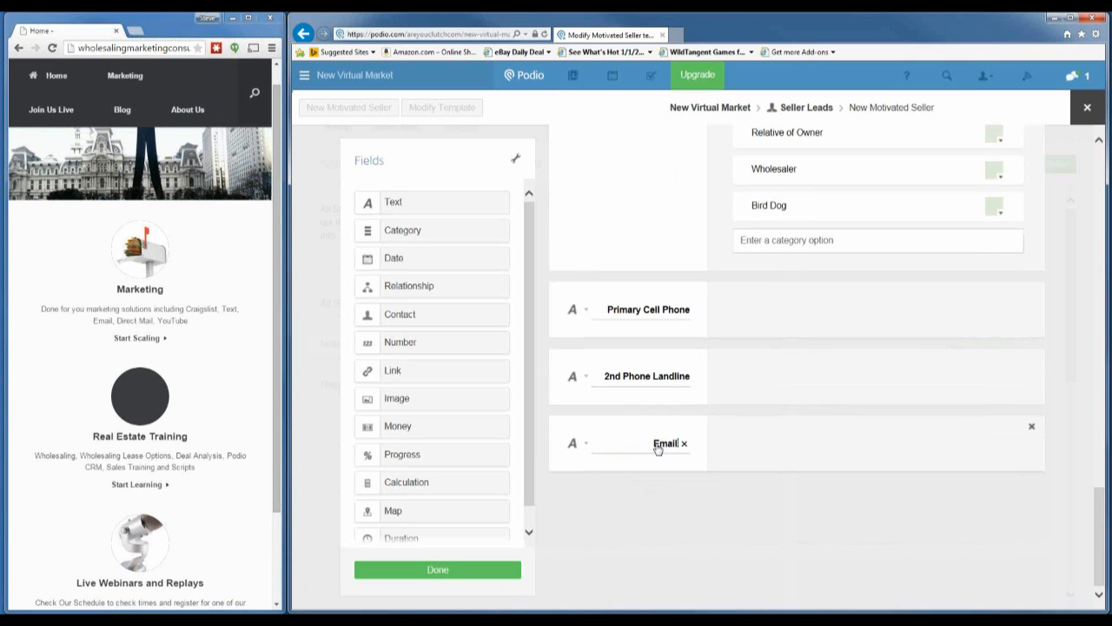
{"action": "left_click", "coordinate": [581, 445]}
{"action": "left_click", "coordinate": [525, 353]}
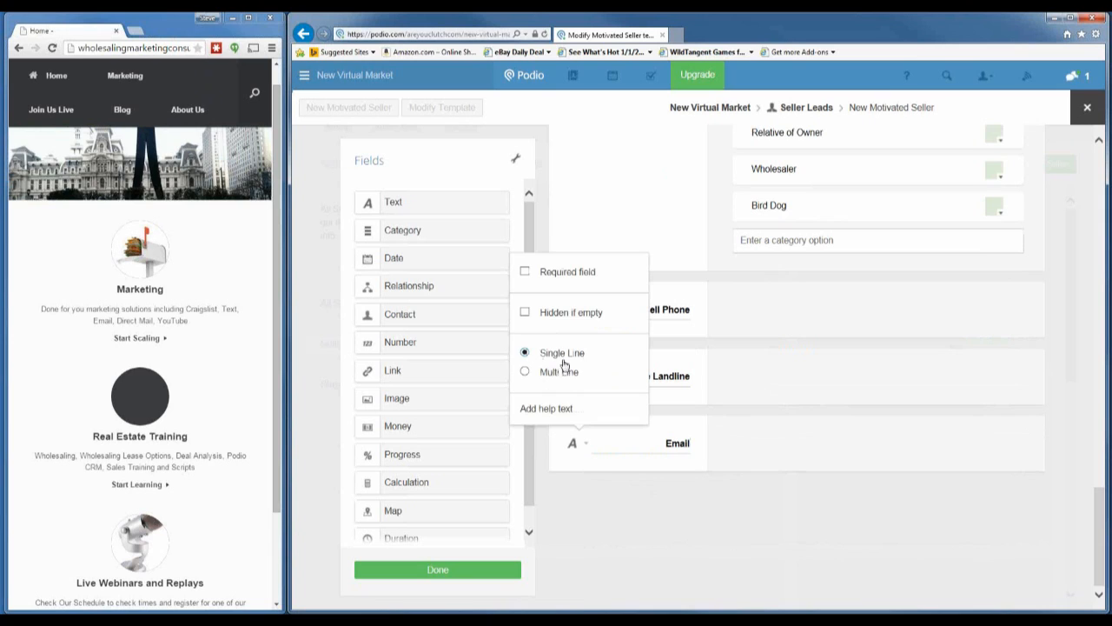
{"action": "left_click", "coordinate": [783, 436]}
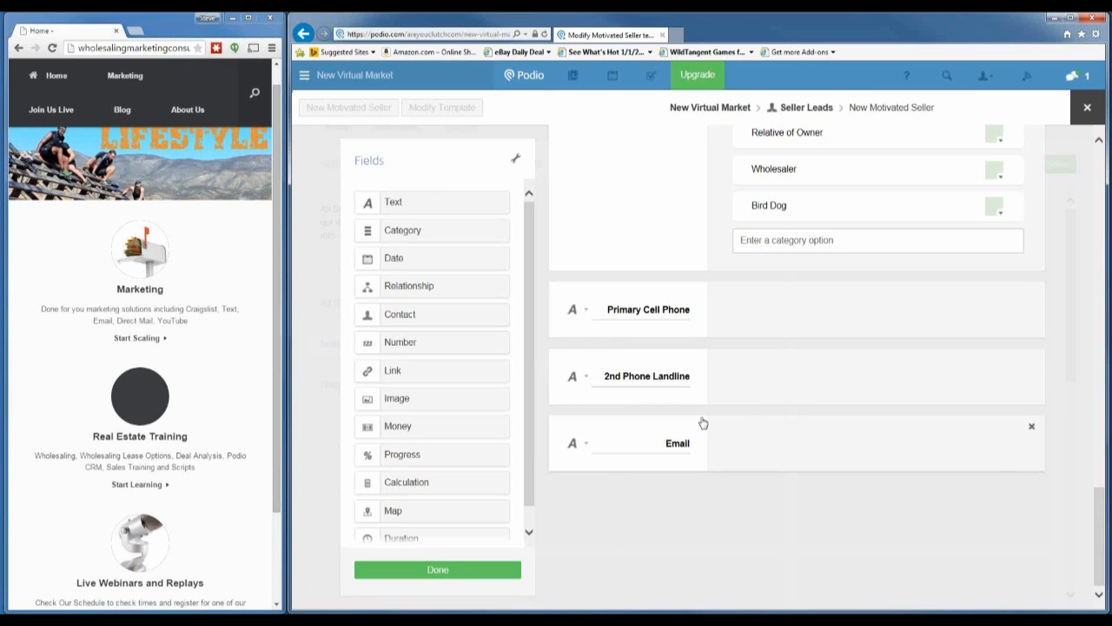
Step: Add a category field named Lead Source below the Email field
{"action": "left_click_drag", "start_coordinate": [425, 239], "coordinate": [648, 491]}
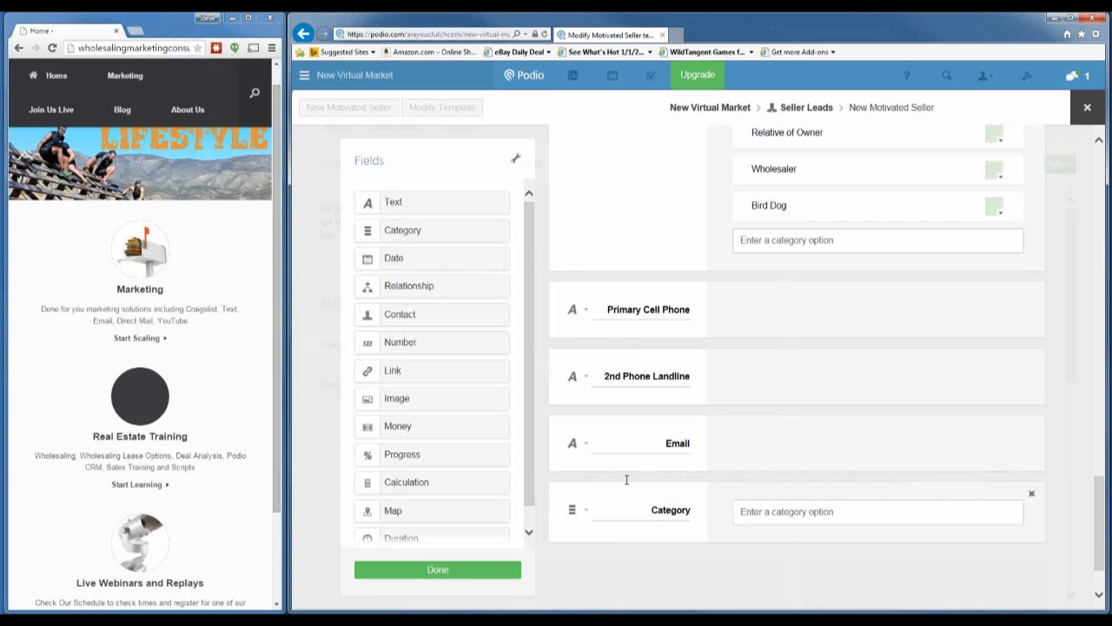
{"action": "left_click", "coordinate": [664, 510]}
{"action": "type", "text": "Lead"}
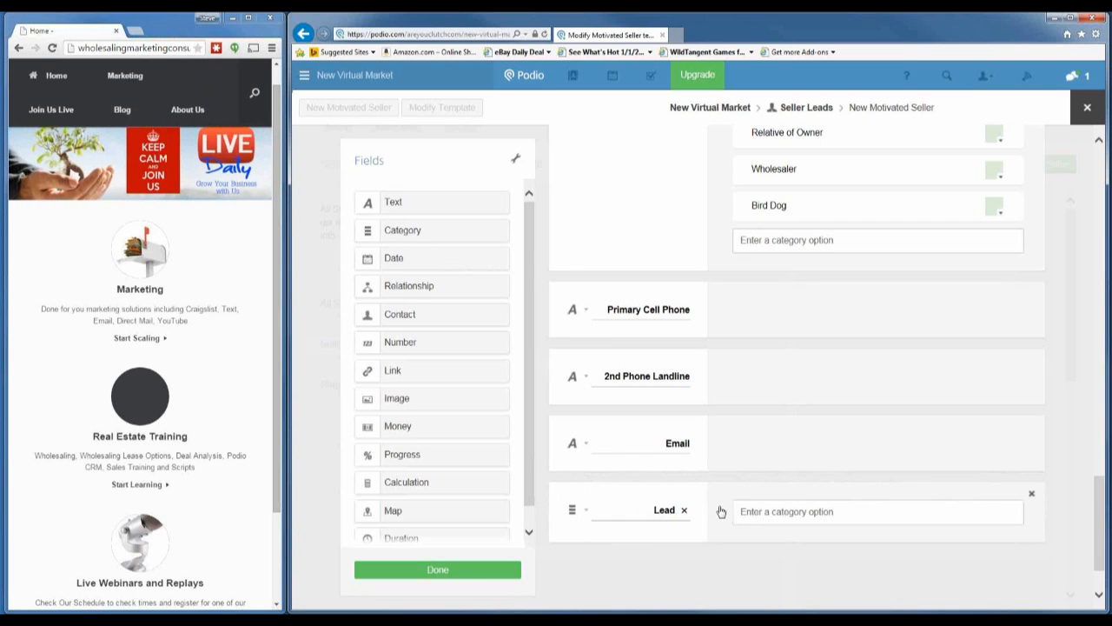
{"action": "type", "text": " Source"}
{"action": "key", "text": "Tab"}
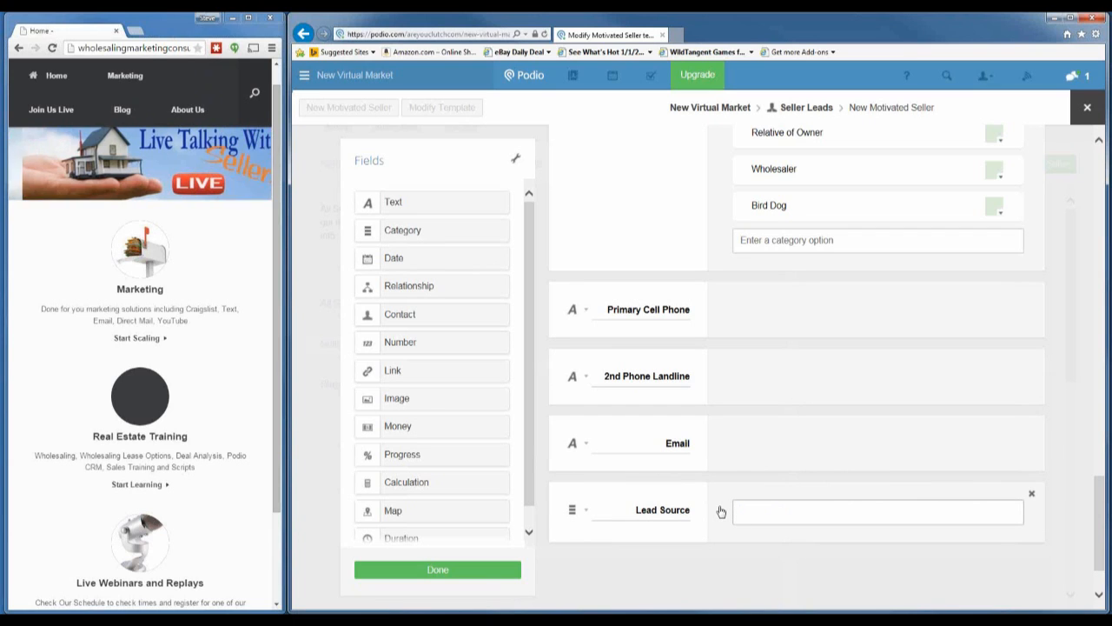
Step: Add Yellow Letter as the first category option of the Lead Source field
{"action": "type", "text": "Yellow Letter"}
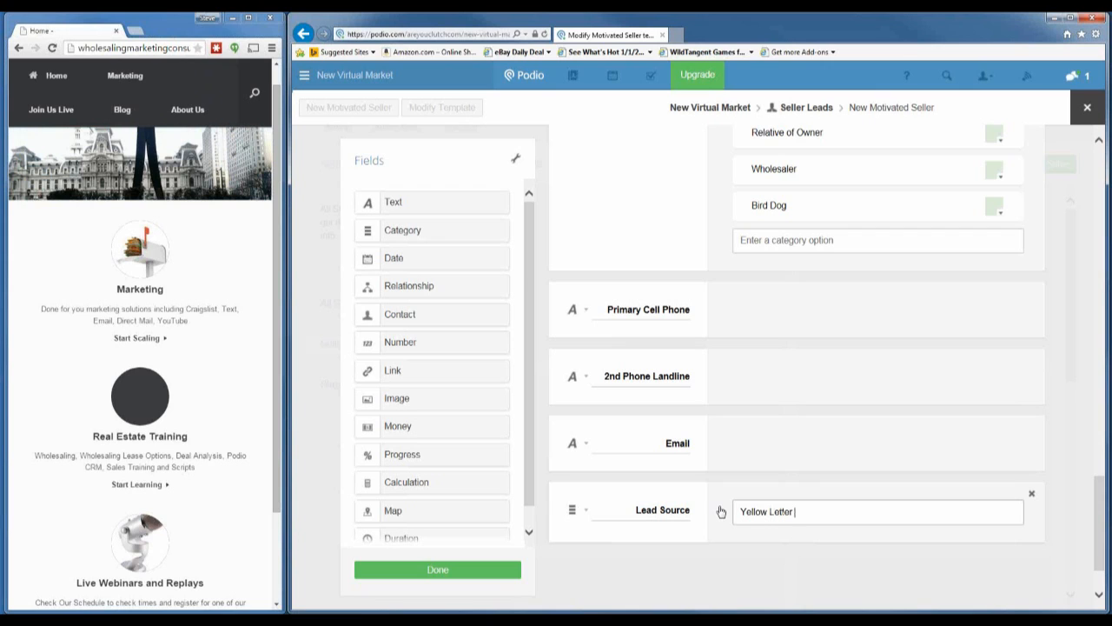
{"action": "type", "text": "December"}
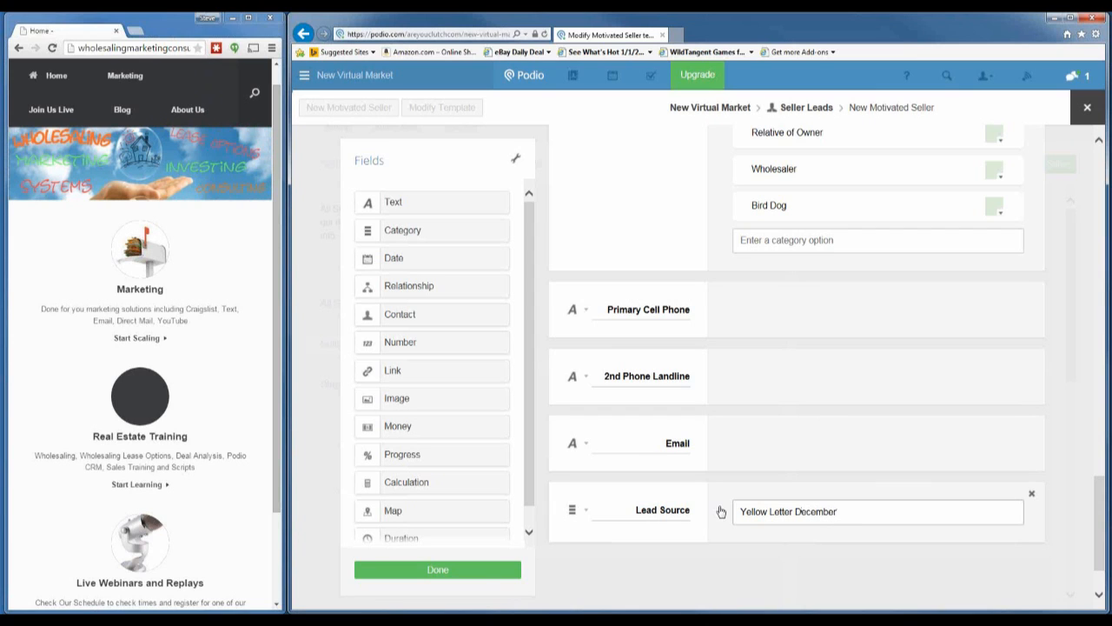
{"action": "key", "text": "BackSpace"}
{"action": "key", "text": "BackSpace"}
{"action": "key", "text": "BackSpace"}
{"action": "key", "text": "BackSpace"}
{"action": "key", "text": "BackSpace"}
{"action": "key", "text": "BackSpace"}
{"action": "key", "text": "BackSpace"}
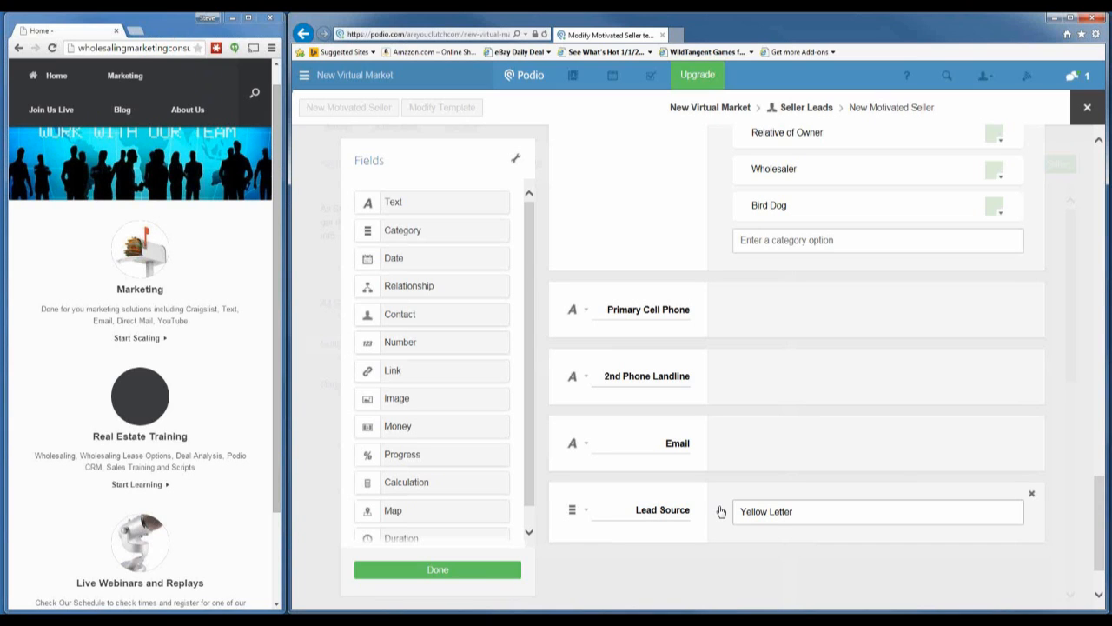
{"action": "key", "text": "Return"}
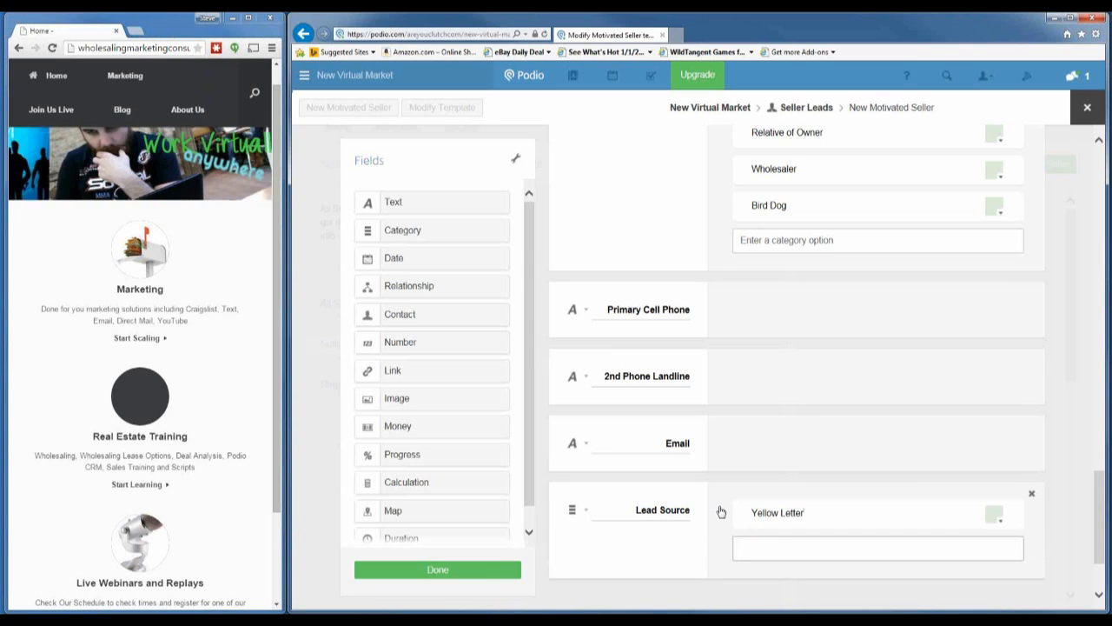
Step: Add CL FSBO and CL For Rent as further Lead Source options
{"action": "type", "text": "CL FSBO"}
{"action": "key", "text": "Return"}
{"action": "type", "text": "CL F"}
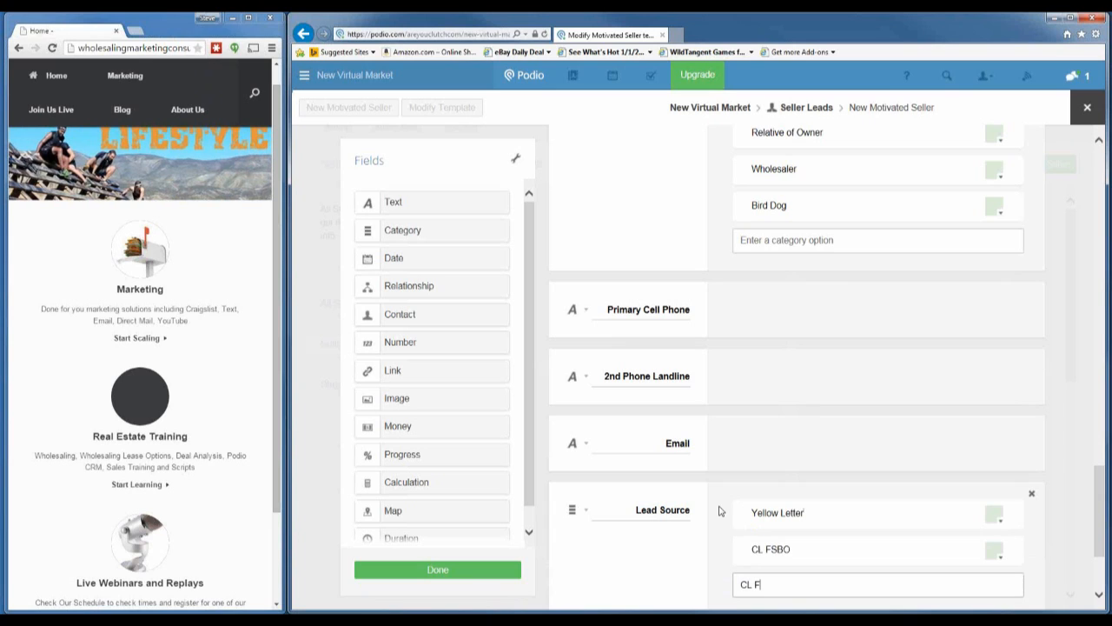
{"action": "type", "text": "or Rent"}
{"action": "key", "text": "Return"}
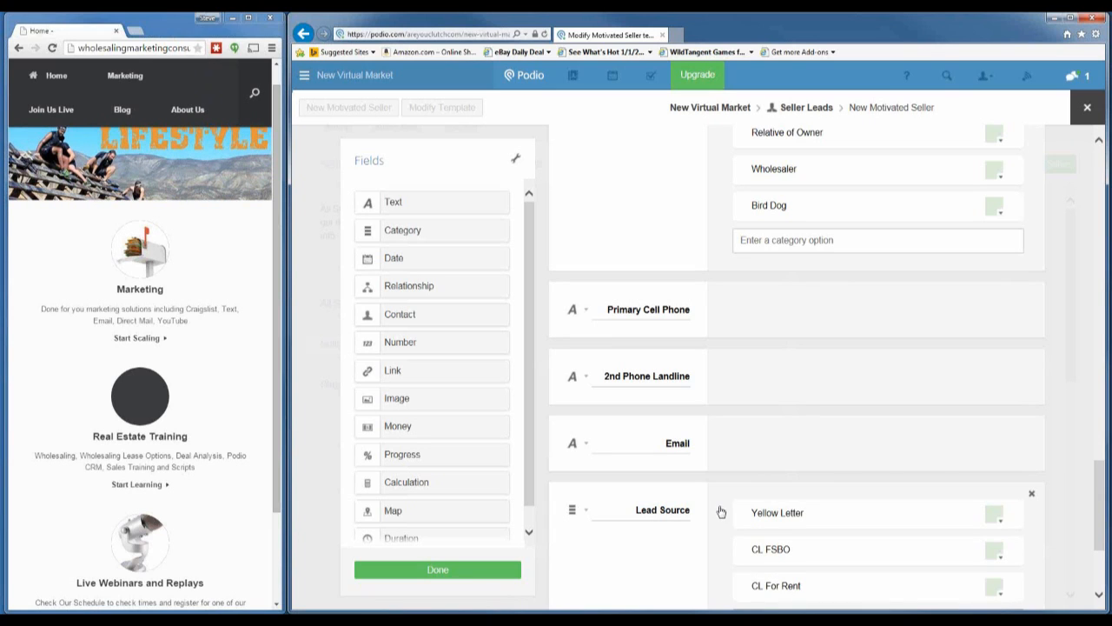
Step: Add Post Cards and PPC to the Lead Source options and move Post Cards directly below Yellow Letter
{"action": "scroll", "coordinate": [726, 519], "scroll_direction": "down", "scroll_amount": 2}
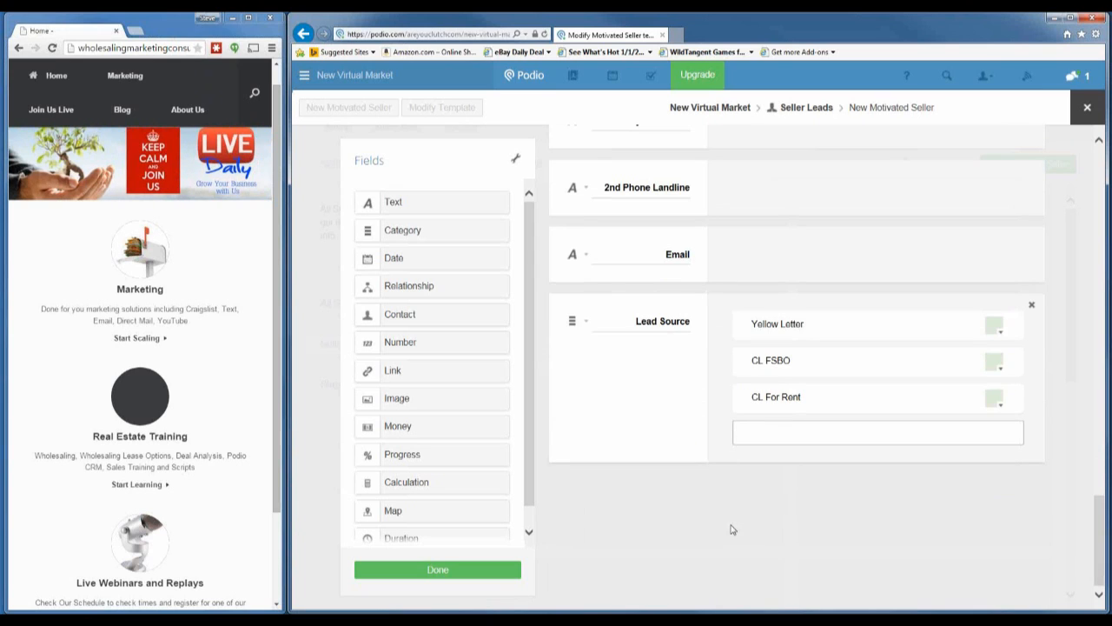
{"action": "type", "text": "Post cards"}
{"action": "key", "text": "BackSpace"}
{"action": "key", "text": "BackSpace"}
{"action": "key", "text": "BackSpace"}
{"action": "type", "text": "Cards"}
{"action": "key", "text": "Return"}
{"action": "type", "text": "PPC"}
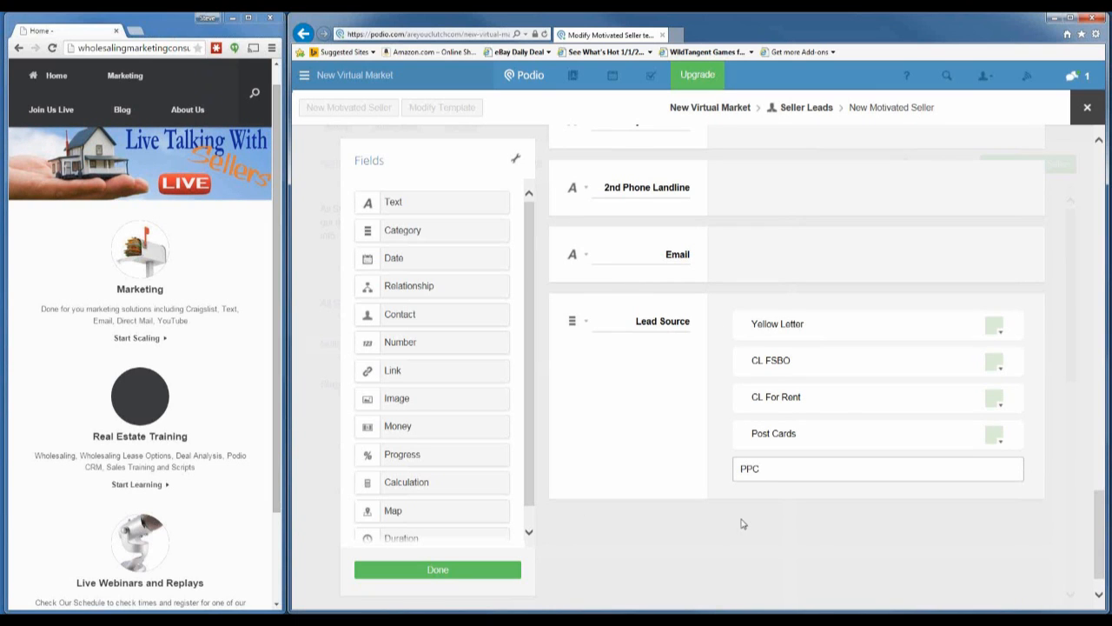
{"action": "key", "text": "Return"}
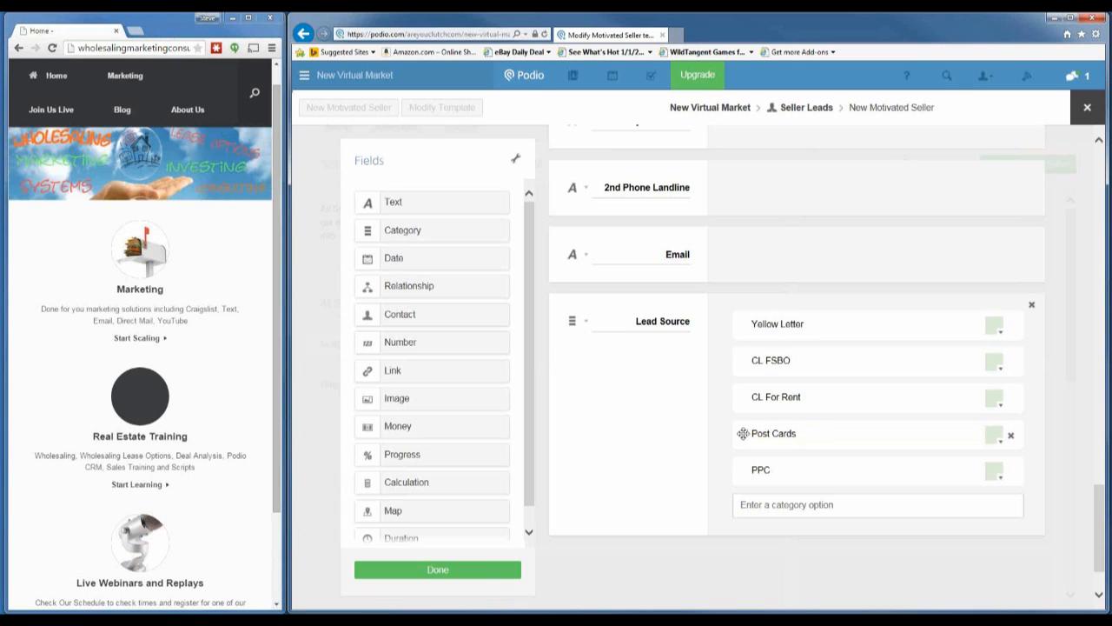
{"action": "left_click_drag", "start_coordinate": [743, 433], "coordinate": [735, 354]}
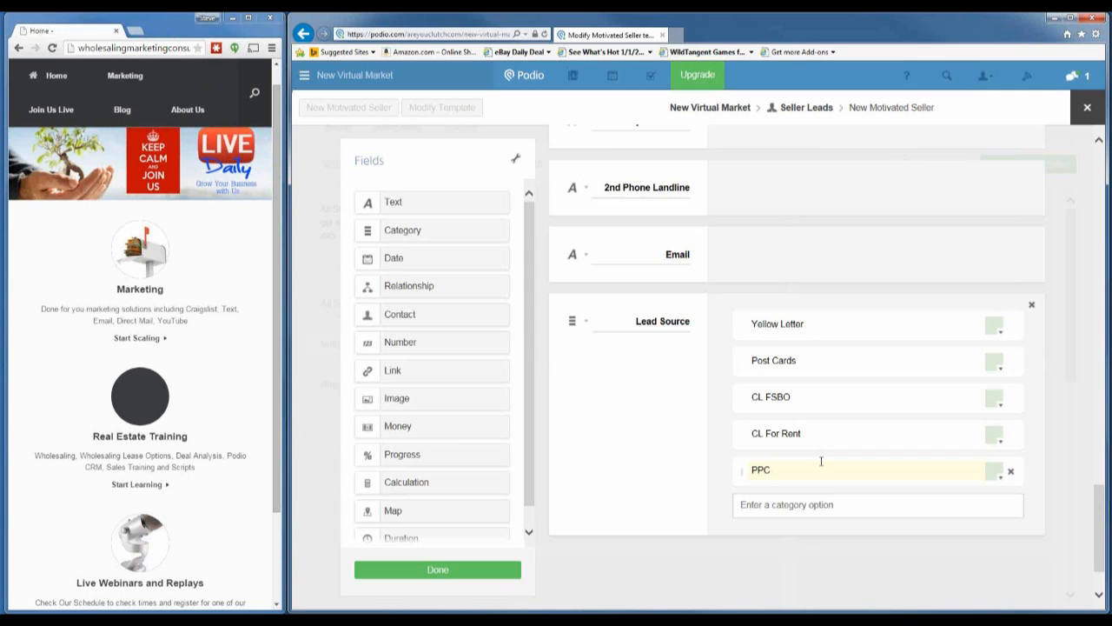
Step: Add a link field named CL Link below the Lead Source field
{"action": "scroll", "coordinate": [623, 371], "scroll_direction": "down", "scroll_amount": 1}
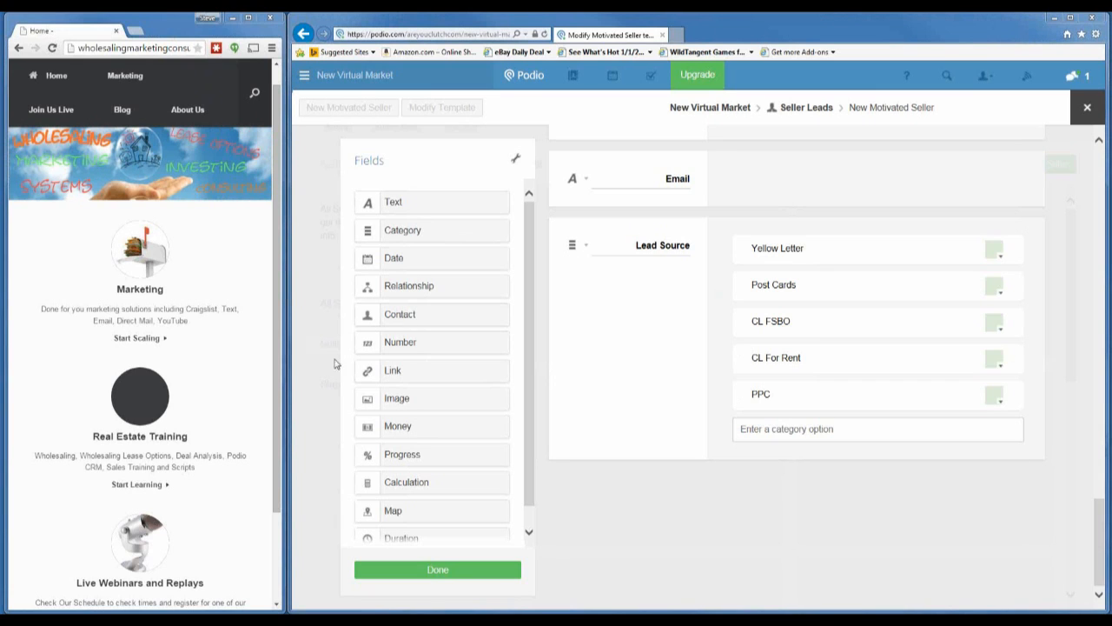
{"action": "left_click_drag", "start_coordinate": [410, 373], "coordinate": [651, 500]}
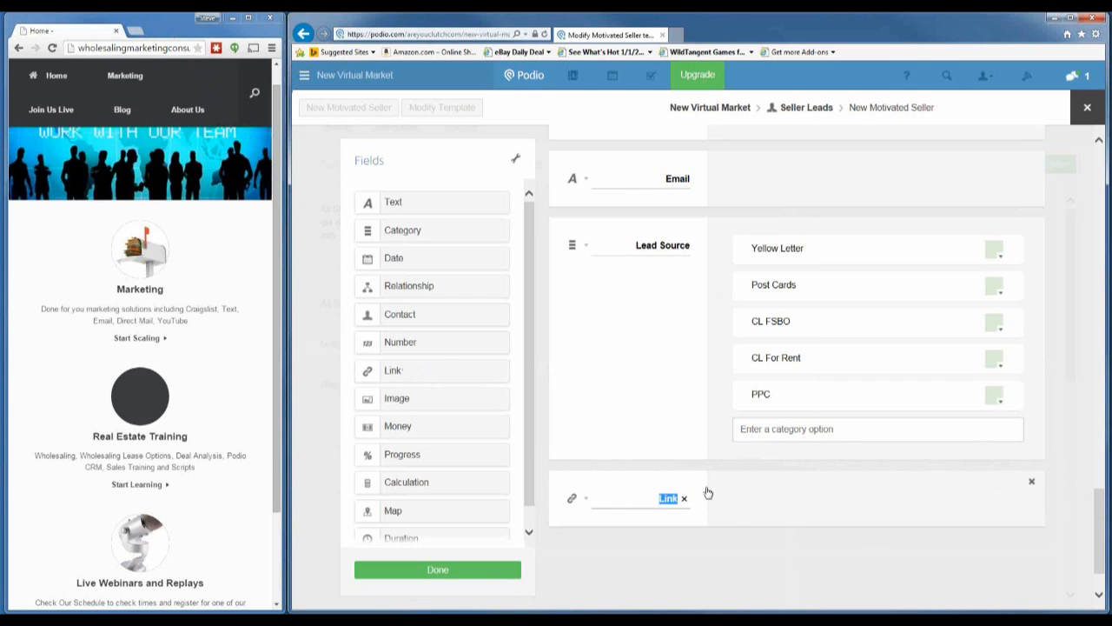
{"action": "type", "text": "CL List"}
{"action": "key", "text": "BackSpace"}
{"action": "key", "text": "BackSpace"}
{"action": "type", "text": "nk"}
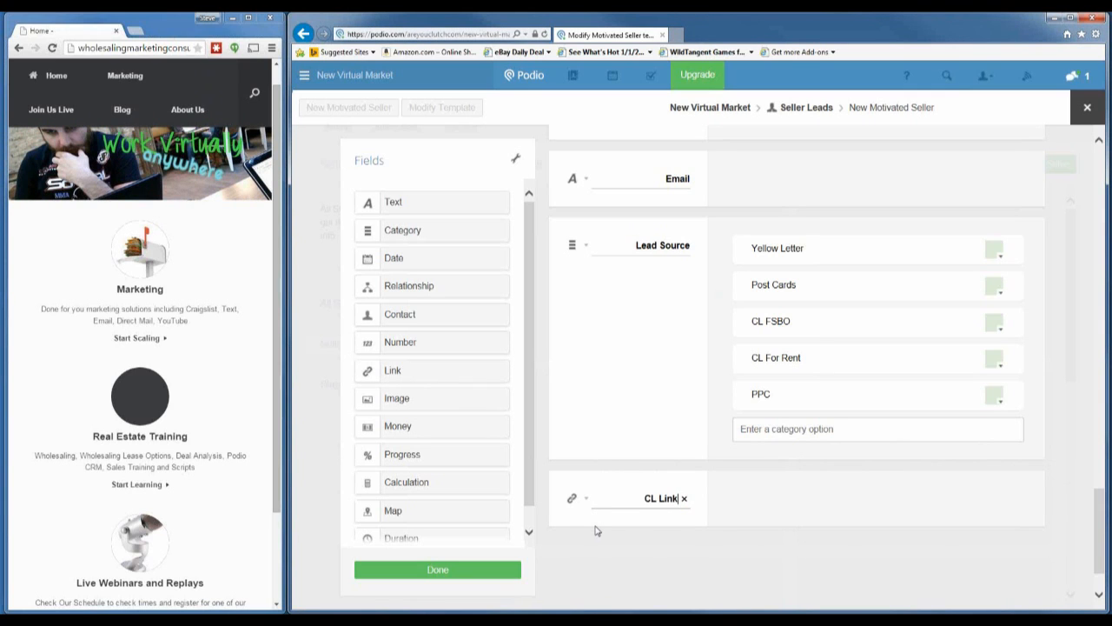
{"action": "left_click", "coordinate": [634, 556]}
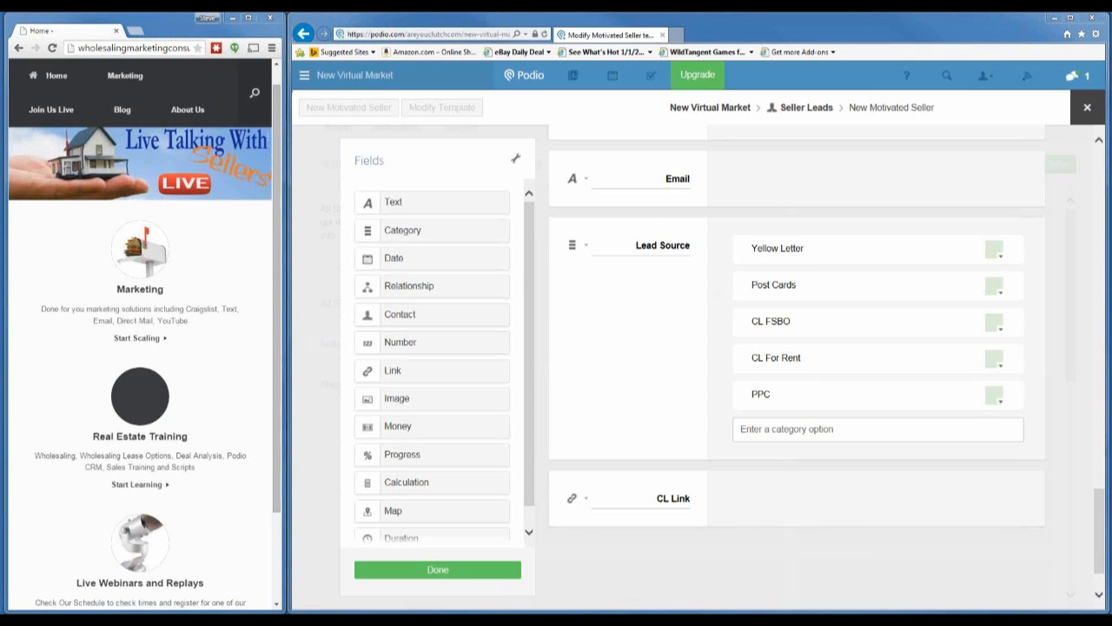
Step: Add a category field named Beds below the CL Link field
{"action": "left_click_drag", "start_coordinate": [432, 229], "coordinate": [651, 495]}
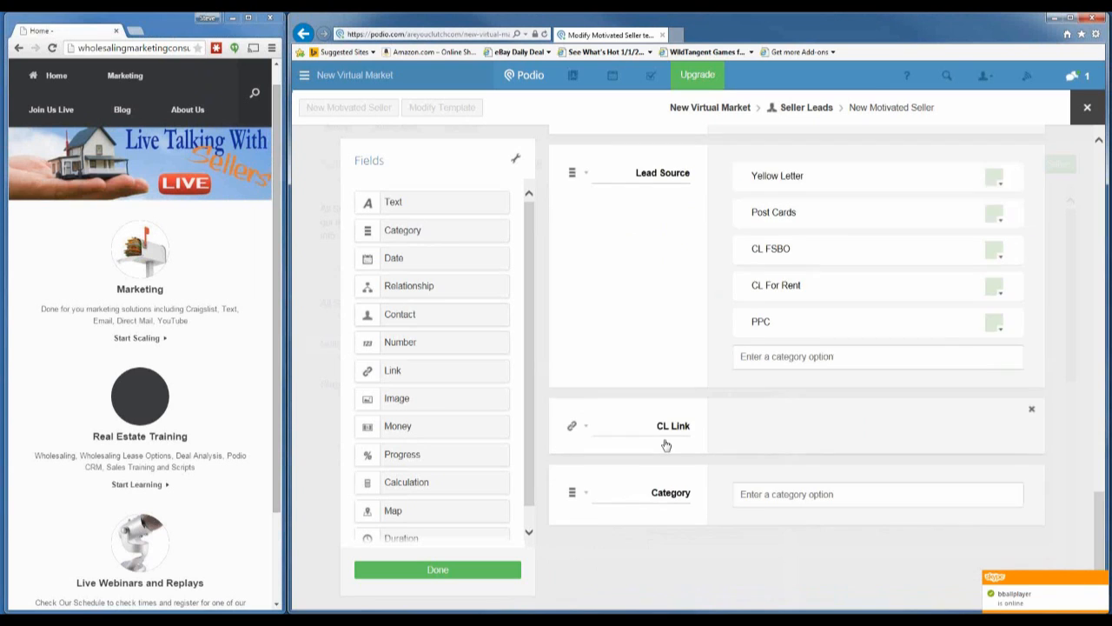
{"action": "left_click", "coordinate": [588, 423]}
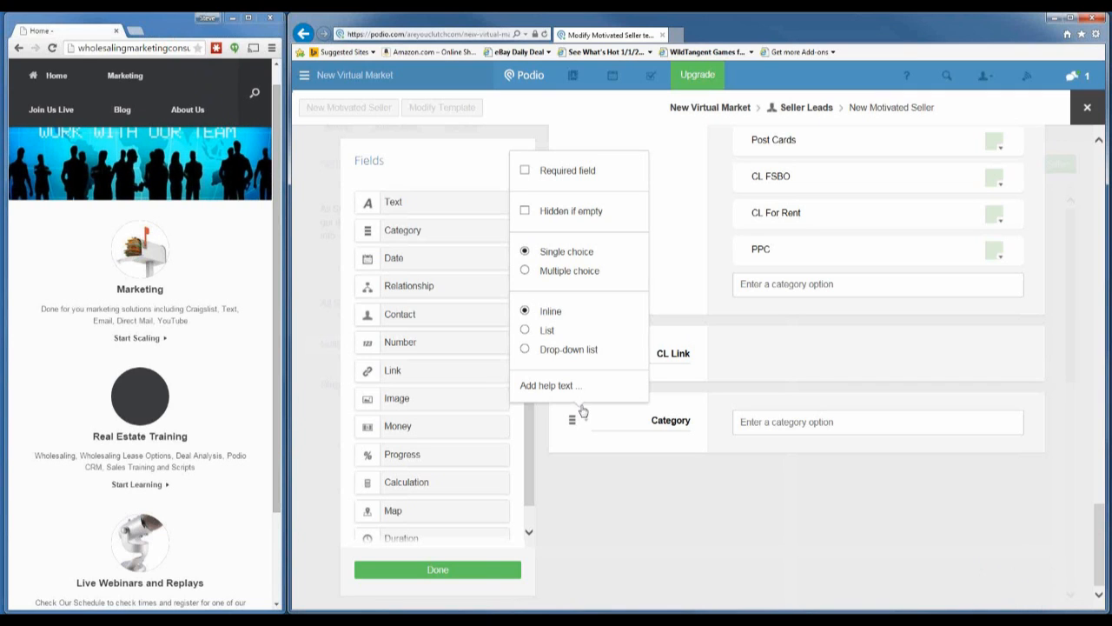
{"action": "left_click", "coordinate": [644, 420]}
{"action": "left_click_drag", "start_coordinate": [644, 420], "coordinate": [709, 424]}
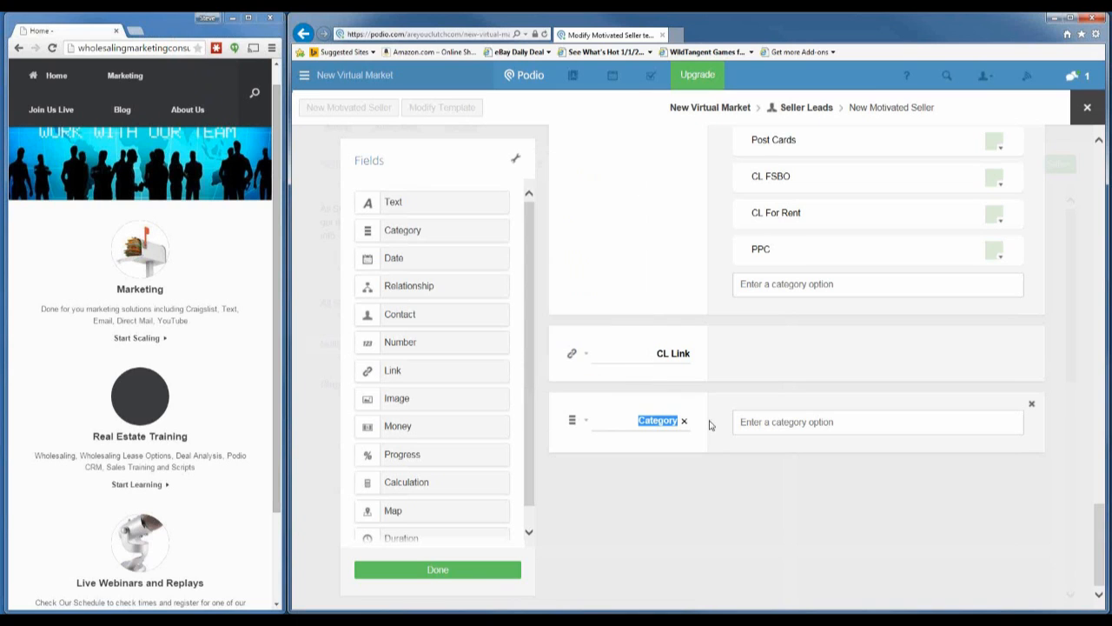
{"action": "type", "text": "Beds"}
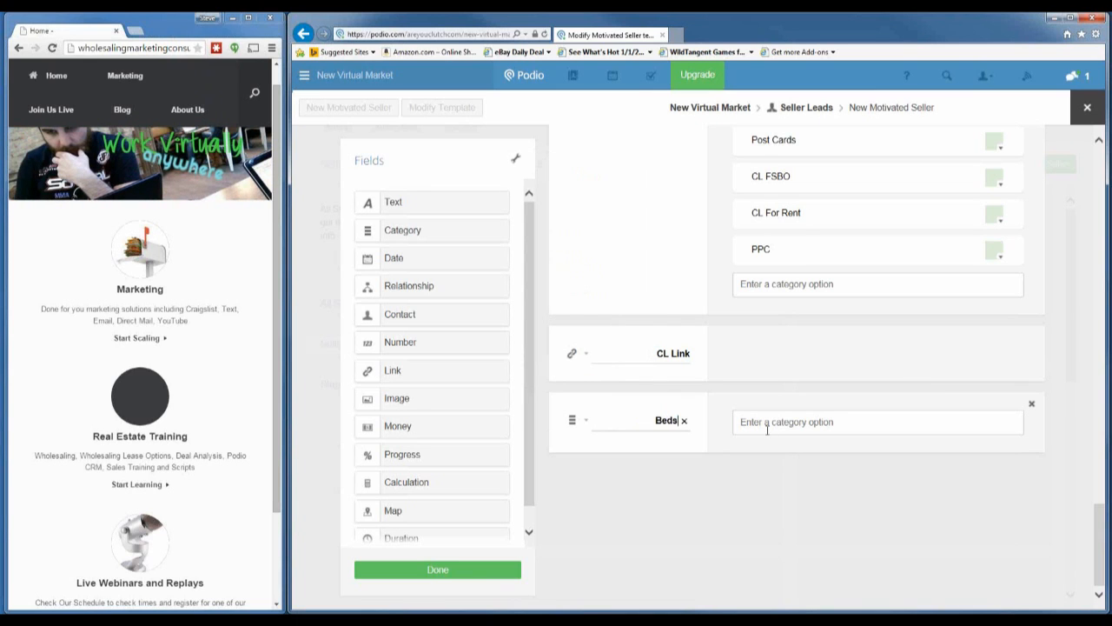
Step: Enter 1, 2, 3, 4 and 5 as the category options of the Beds field
{"action": "left_click", "coordinate": [766, 421]}
{"action": "type", "text": "1"}
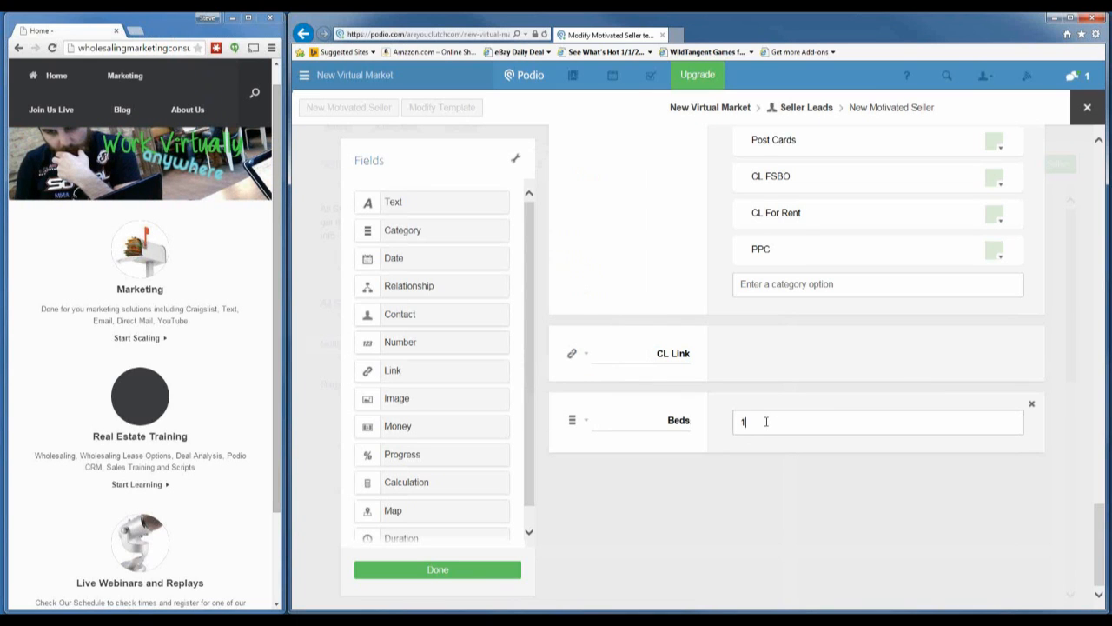
{"action": "key", "text": "Return"}
{"action": "type", "text": "2"}
{"action": "key", "text": "Return"}
{"action": "type", "text": "3"}
{"action": "key", "text": "Return"}
{"action": "type", "text": "4"}
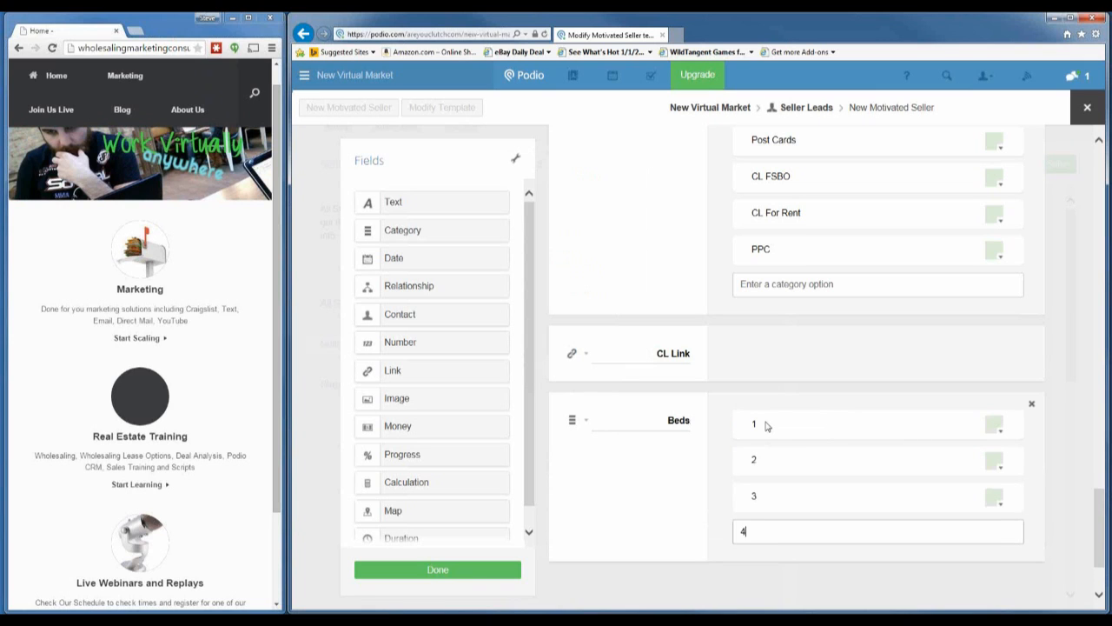
{"action": "key", "text": "Return"}
{"action": "type", "text": "5"}
{"action": "key", "text": "Return"}
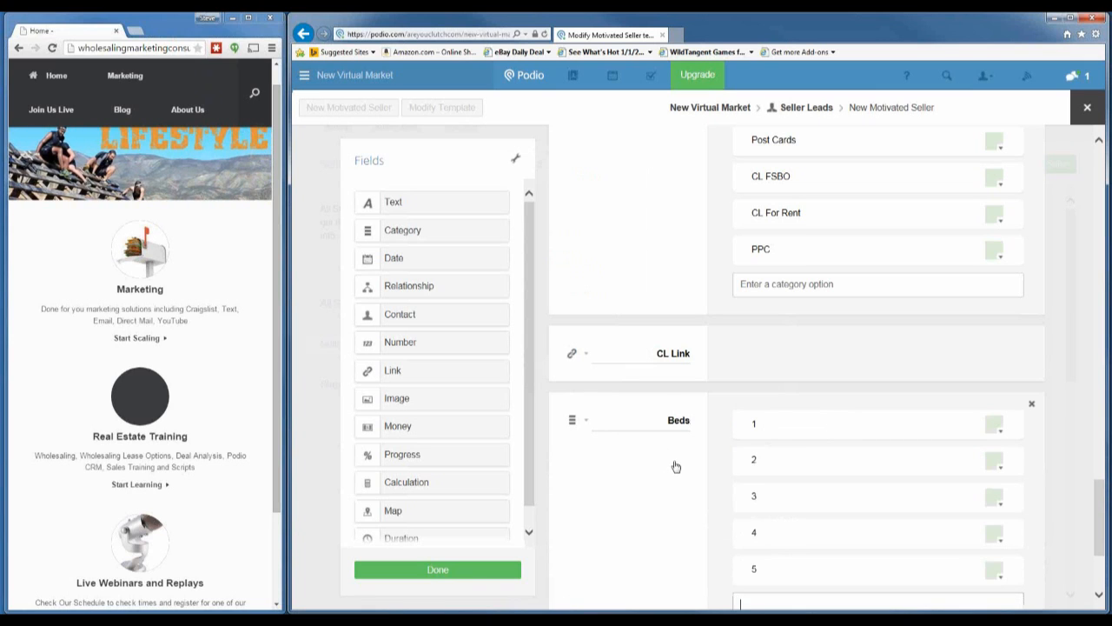
Step: Set the Beds field to multiple choice
{"action": "scroll", "coordinate": [676, 467], "scroll_direction": "down", "scroll_amount": 2}
{"action": "left_click", "coordinate": [582, 276]}
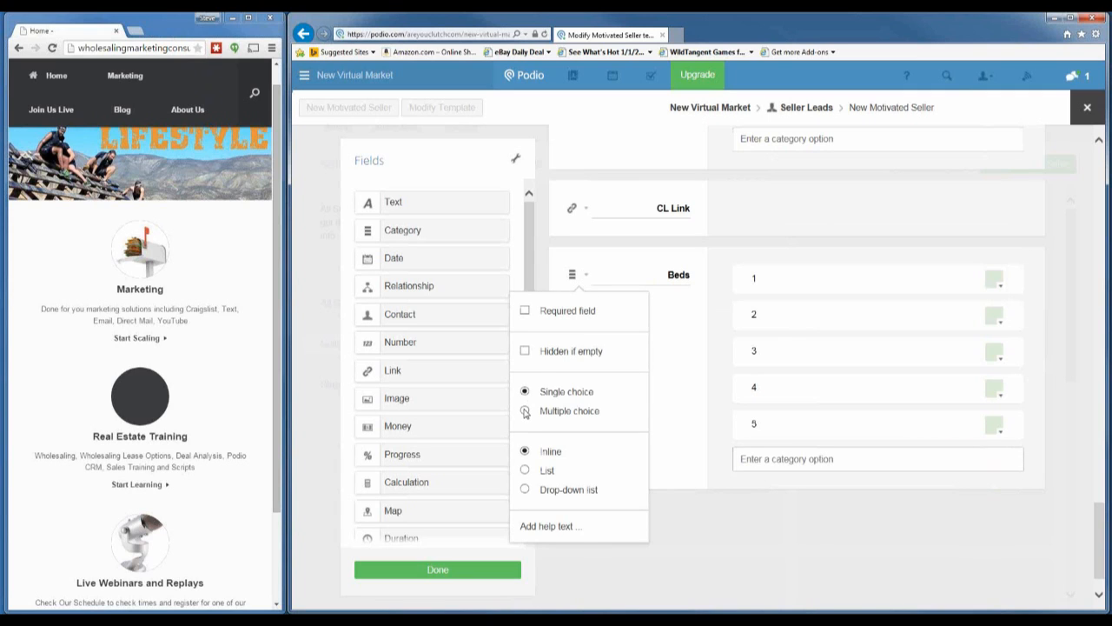
{"action": "left_click", "coordinate": [525, 411]}
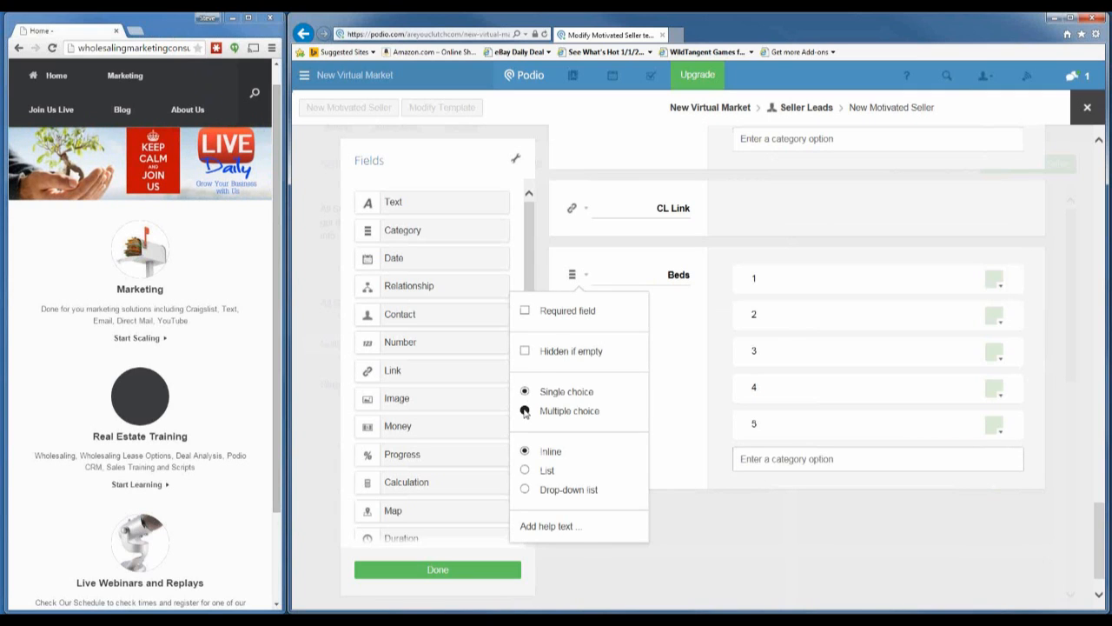
{"action": "left_click", "coordinate": [695, 363]}
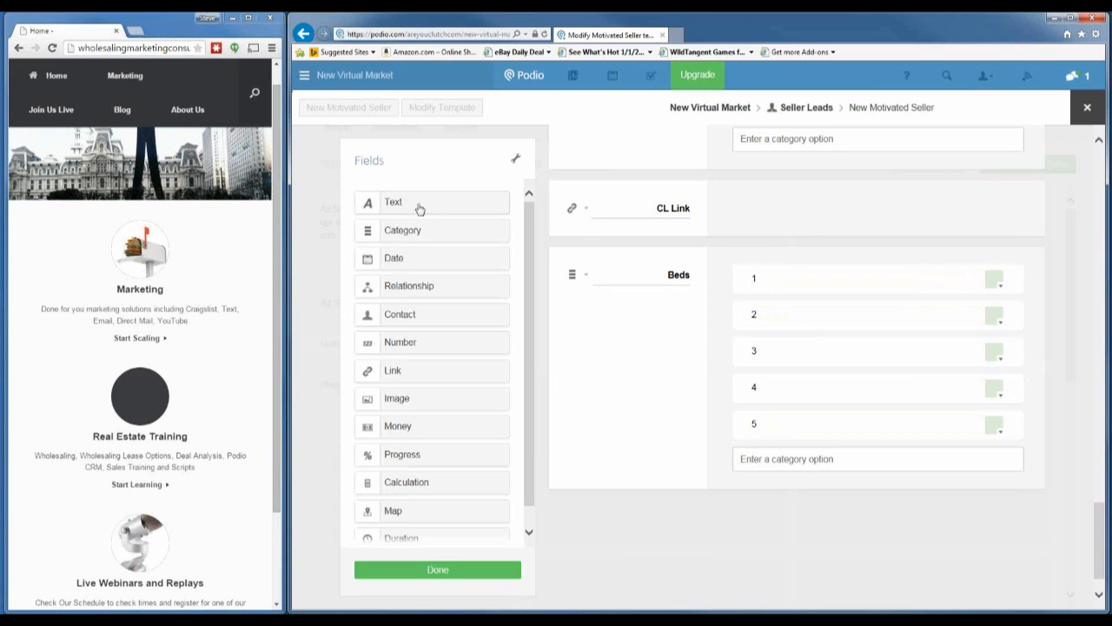
Step: Add a category field named Baths below the Beds field and set it to multiple choice
{"action": "left_click_drag", "start_coordinate": [397, 231], "coordinate": [618, 530]}
{"action": "left_click", "coordinate": [618, 530]}
{"action": "type", "text": "Baths"}
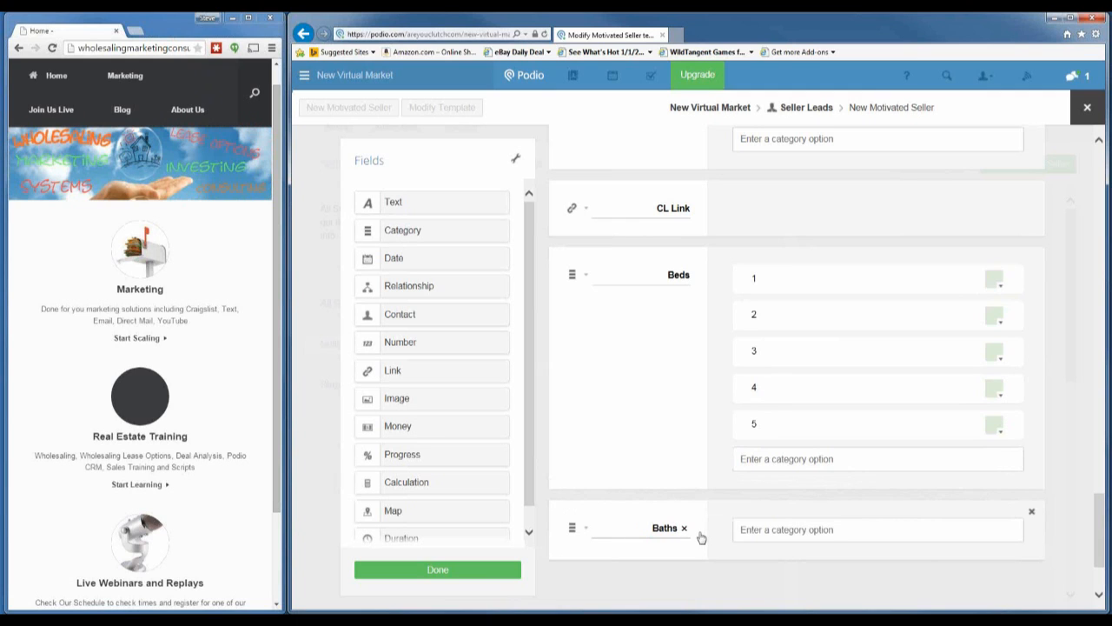
{"action": "left_click", "coordinate": [577, 529]}
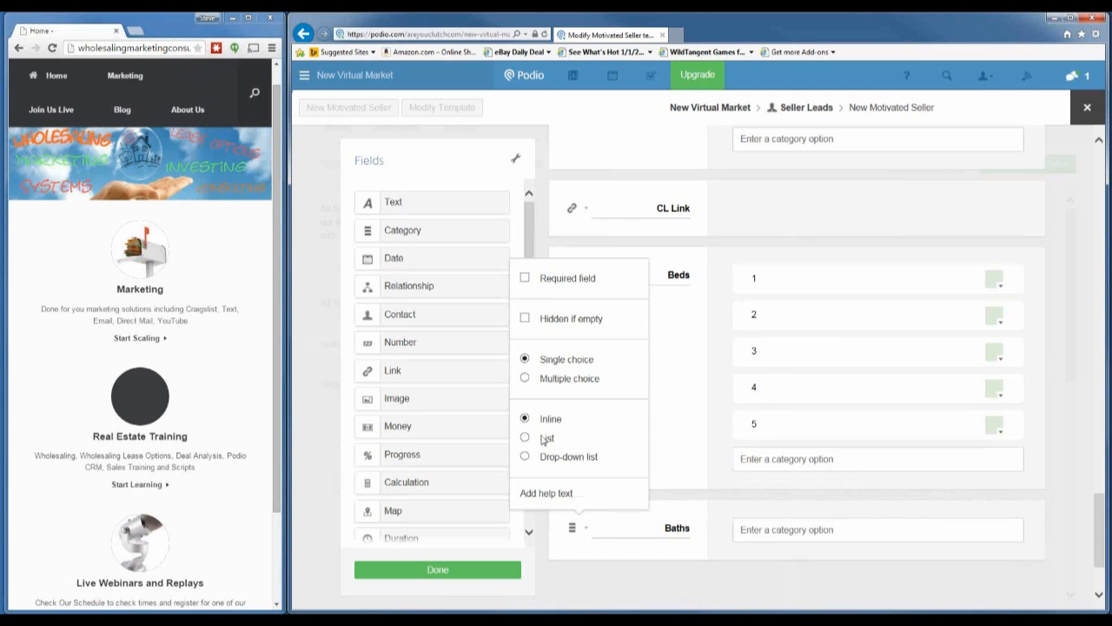
{"action": "left_click", "coordinate": [525, 379]}
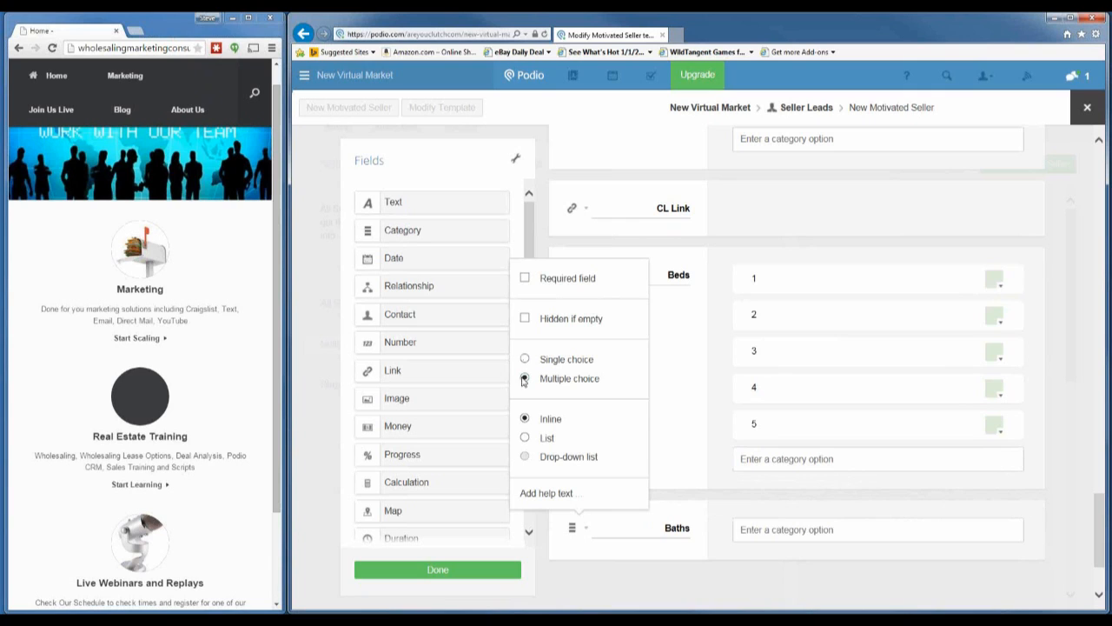
Step: Enter 1, 2, 3 and 4 as the category options of the Baths field
{"action": "left_click", "coordinate": [766, 530]}
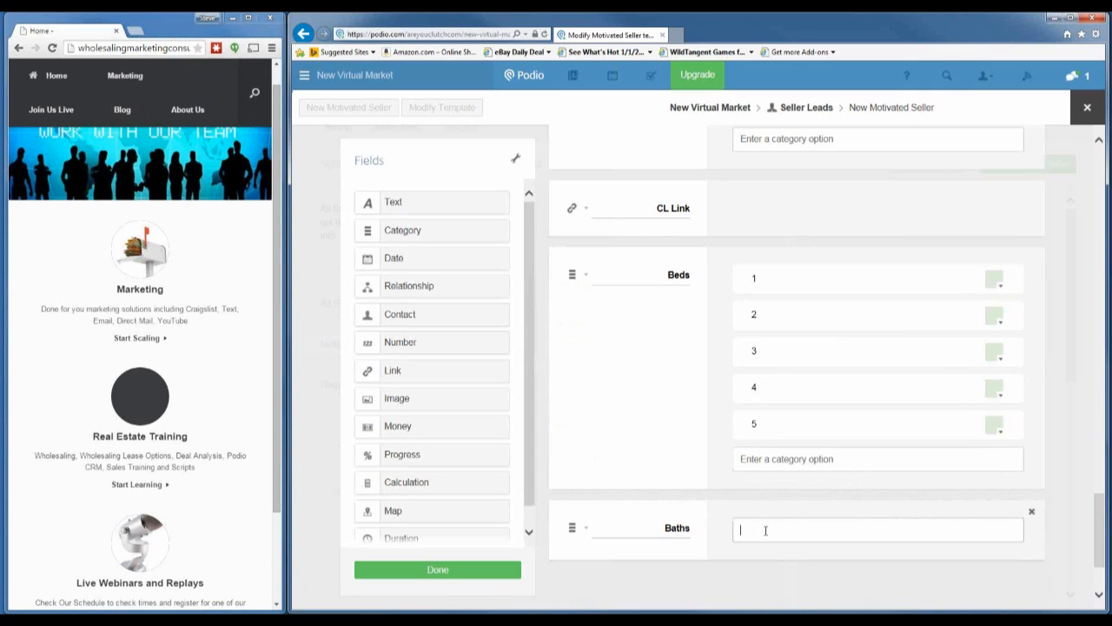
{"action": "type", "text": "1"}
{"action": "key", "text": "Return"}
{"action": "type", "text": "4"}
{"action": "key", "text": "BackSpace"}
{"action": "type", "text": "2"}
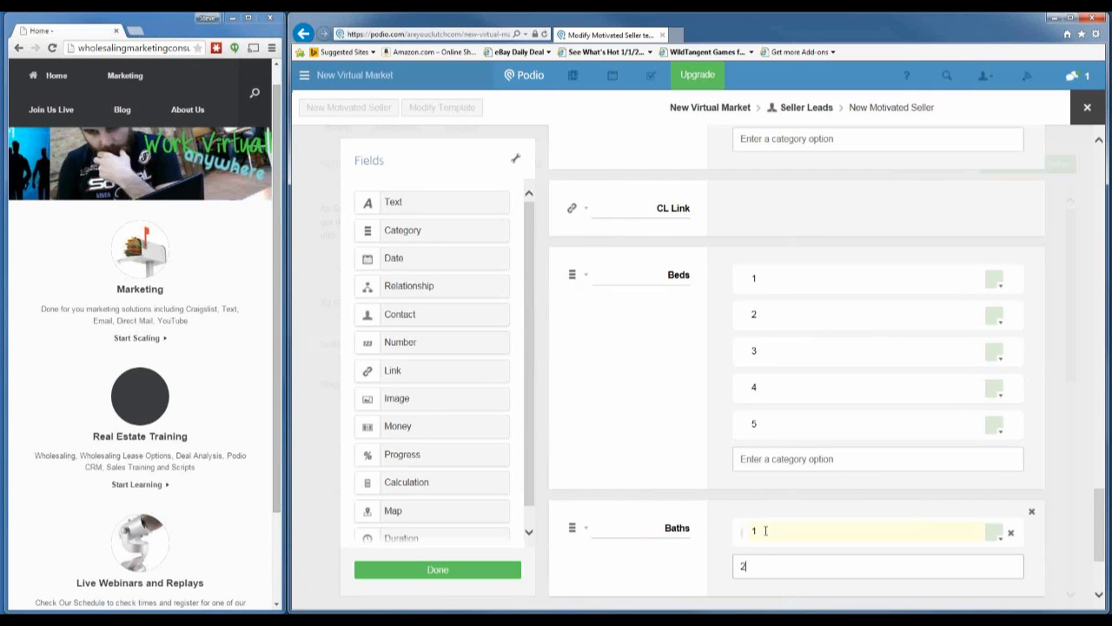
{"action": "key", "text": "Return"}
{"action": "type", "text": "3"}
{"action": "key", "text": "Return"}
{"action": "type", "text": "4"}
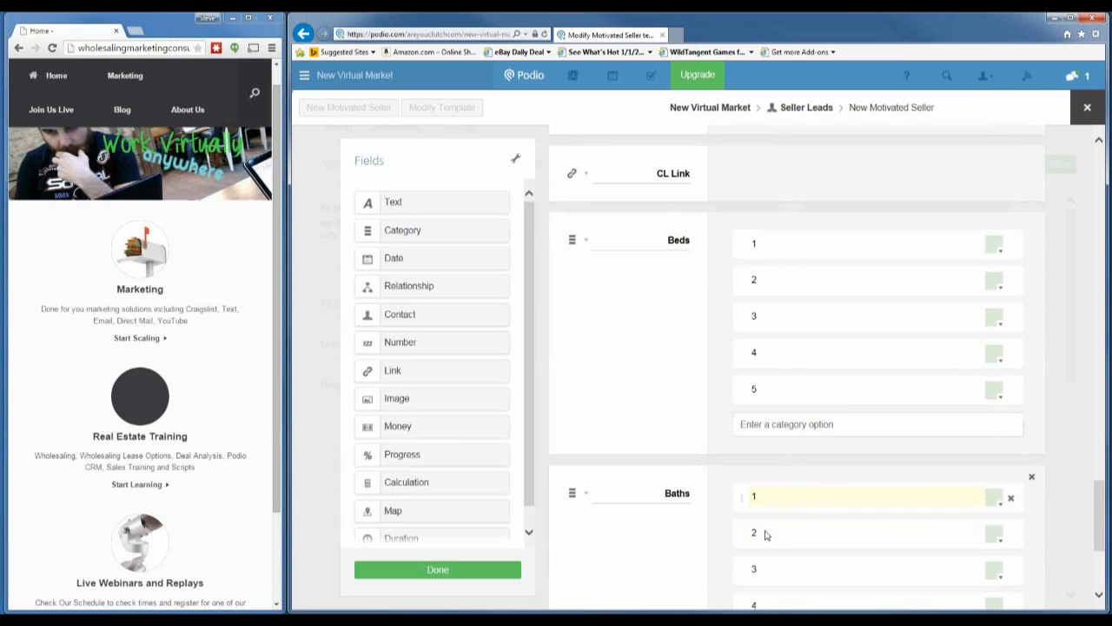
Step: Add the partial-bath options +1/2 and +3/4 to the Baths field
{"action": "type", "text": "+1/2"}
{"action": "key", "text": "Return"}
{"action": "type", "text": "+"}
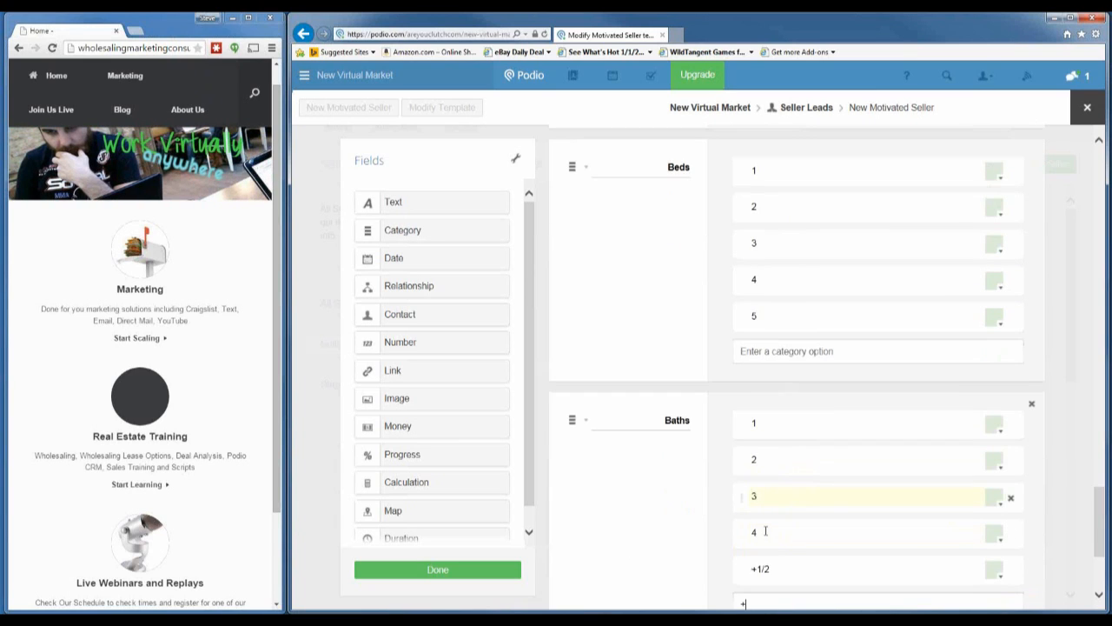
{"action": "type", "text": "3/4"}
{"action": "key", "text": "Return"}
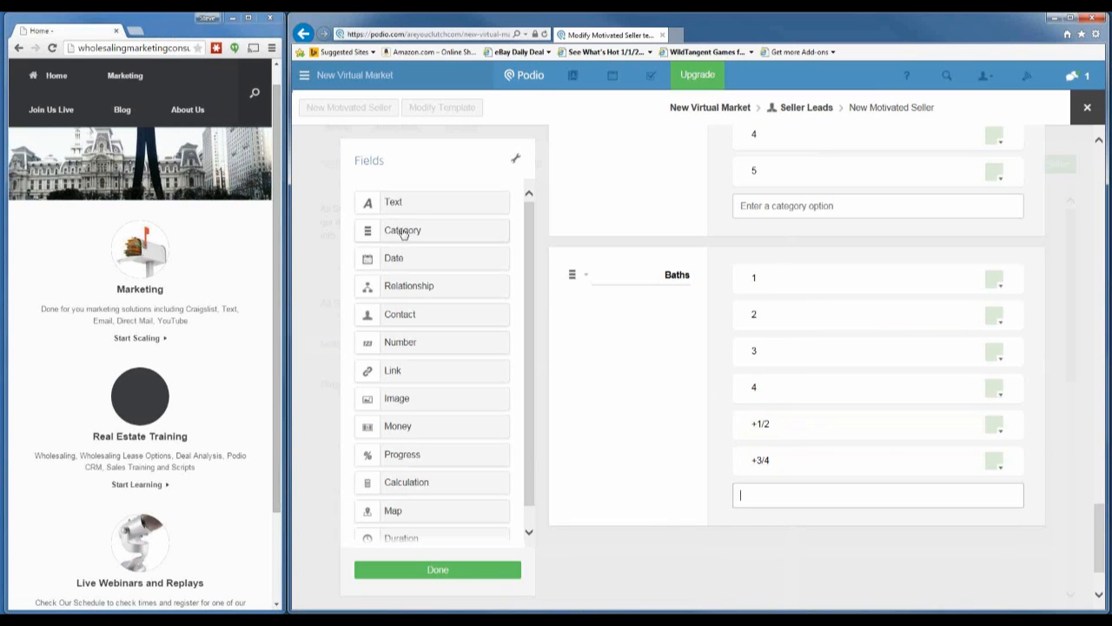
Step: Add a category field named Basement below the Baths field
{"action": "left_click_drag", "start_coordinate": [406, 231], "coordinate": [652, 551]}
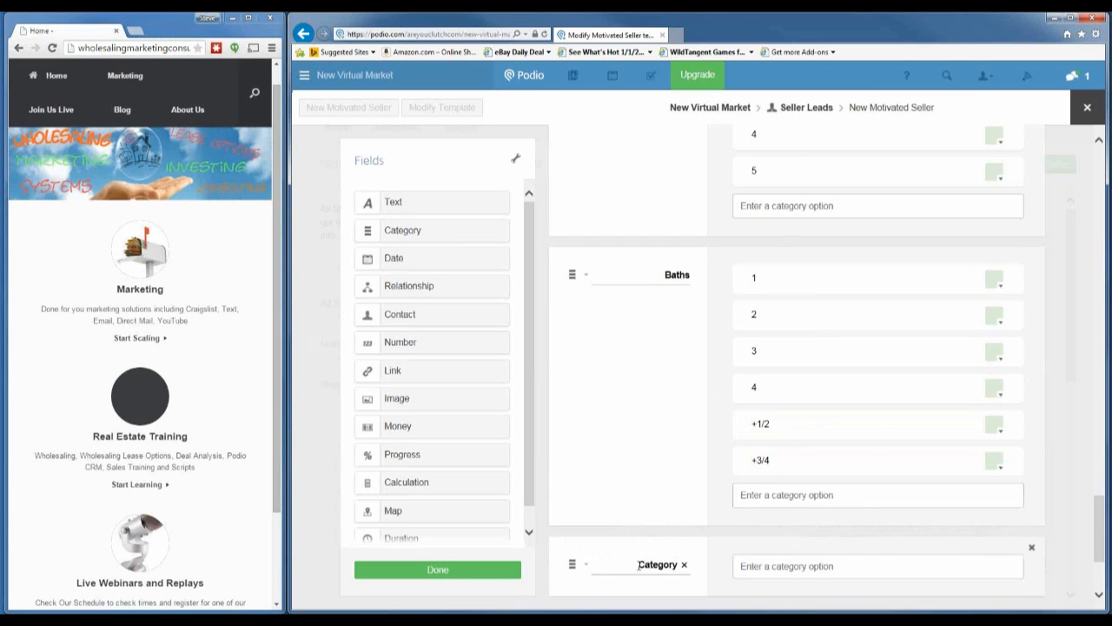
{"action": "double_click", "coordinate": [682, 566]}
{"action": "type", "text": "Basement"}
{"action": "left_click", "coordinate": [585, 565]}
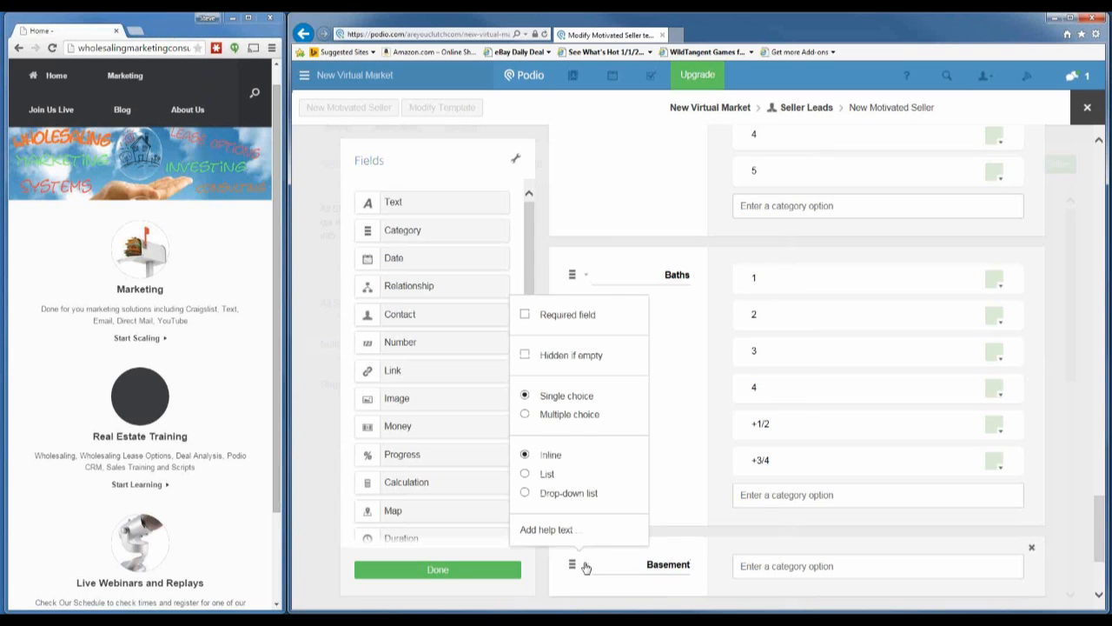
Step: Enter None, Finished and Unfinished as the category options of the Basement field
{"action": "left_click", "coordinate": [783, 566]}
{"action": "type", "text": "NO"}
{"action": "key", "text": "BackSpace"}
{"action": "type", "text": "one"}
{"action": "key", "text": "Return"}
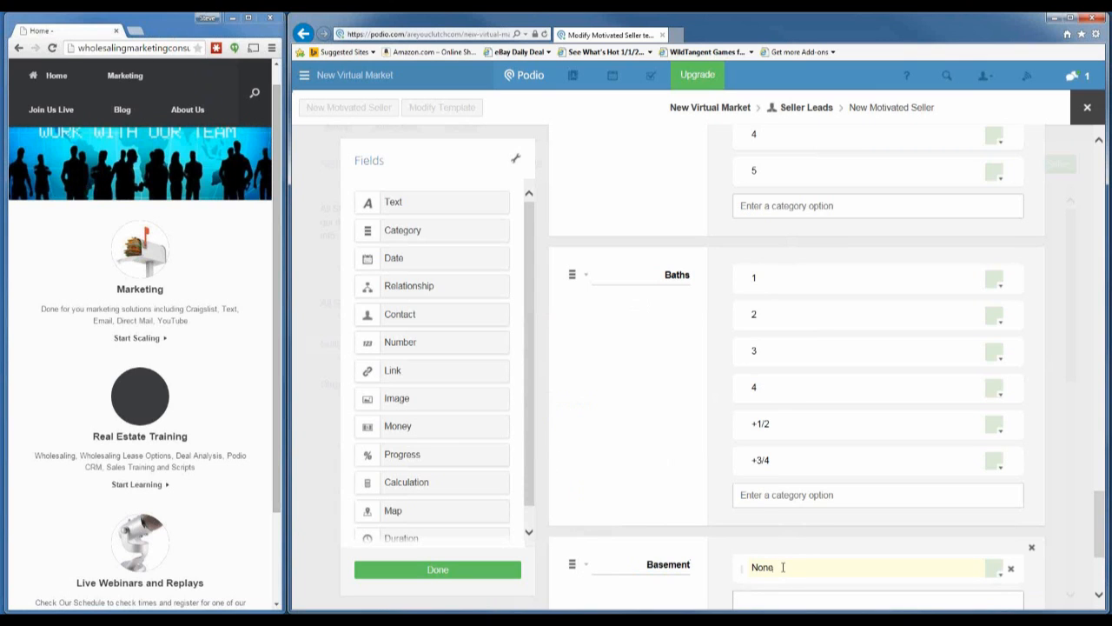
{"action": "type", "text": "Finished"}
{"action": "key", "text": "Return"}
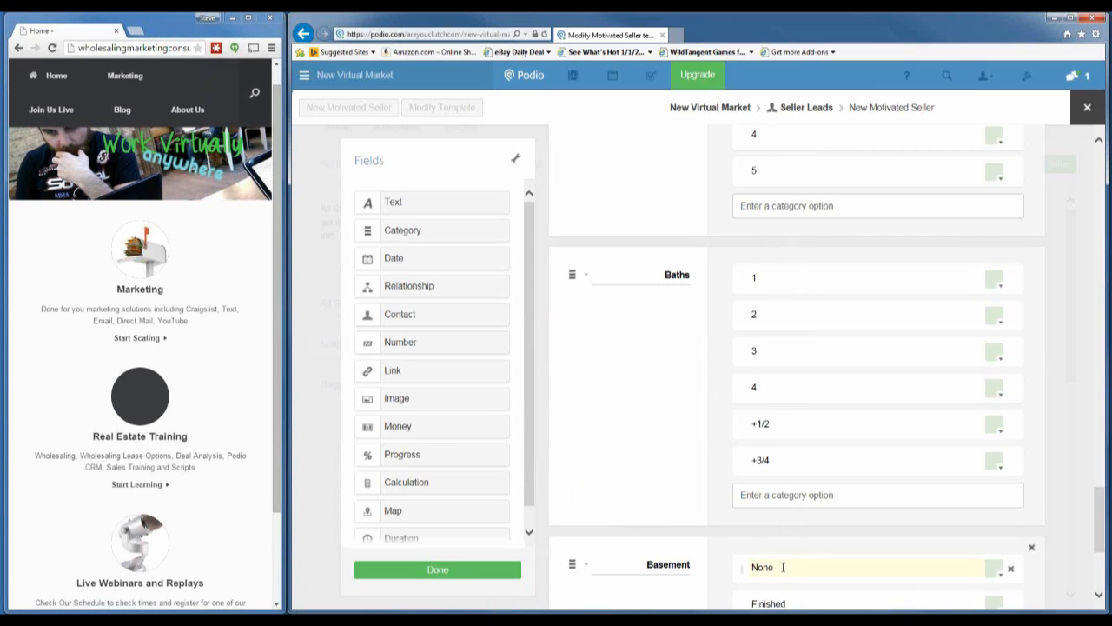
{"action": "type", "text": "Unfinished"}
{"action": "key", "text": "Return"}
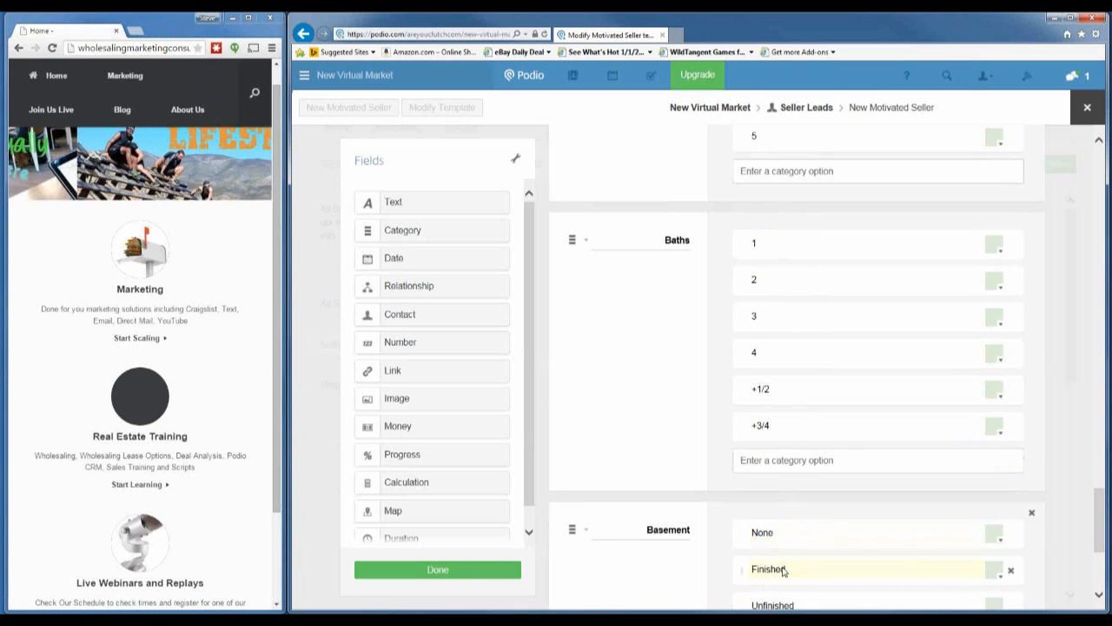
Step: Add a text field named Features below the Basement field
{"action": "scroll", "coordinate": [665, 377], "scroll_direction": "down", "scroll_amount": 3}
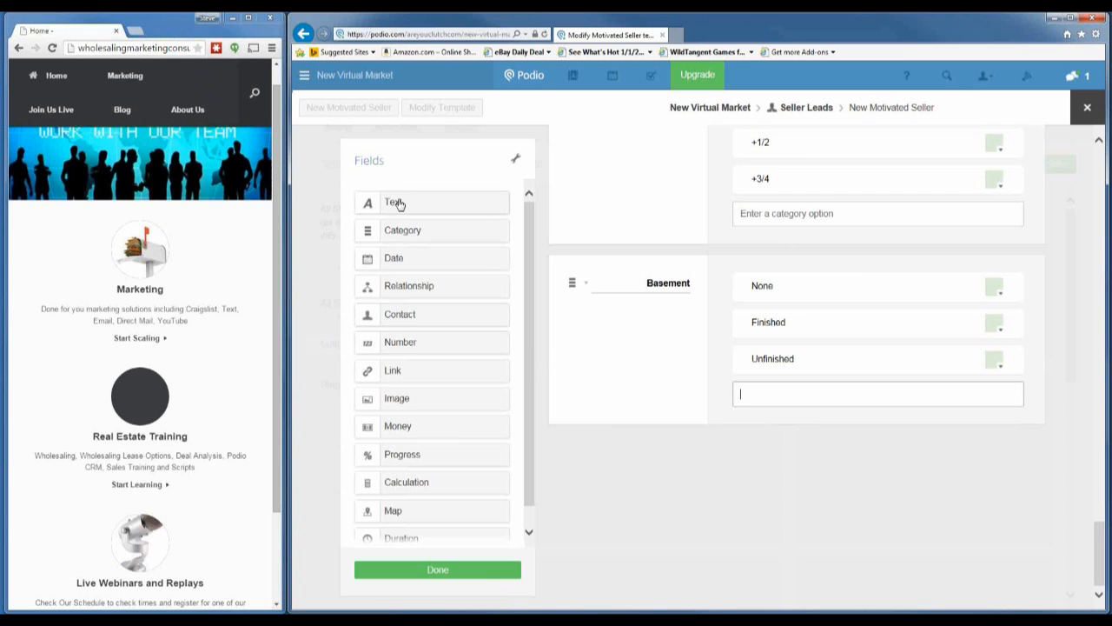
{"action": "left_click_drag", "start_coordinate": [399, 203], "coordinate": [587, 465]}
{"action": "left_click", "coordinate": [588, 465]}
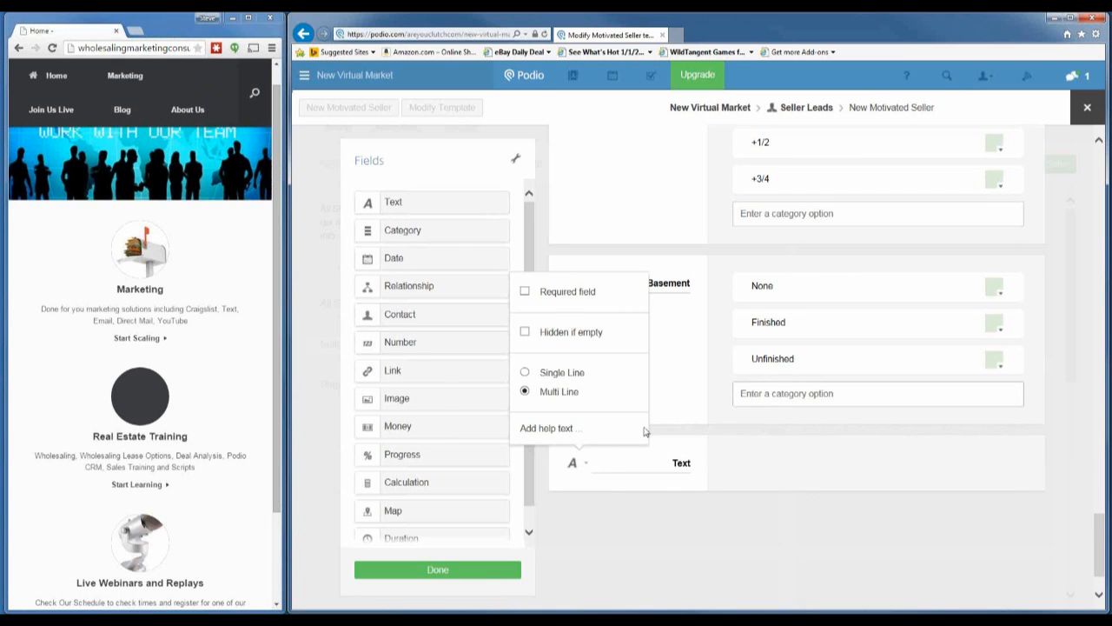
{"action": "double_click", "coordinate": [670, 463]}
{"action": "type", "text": "F"}
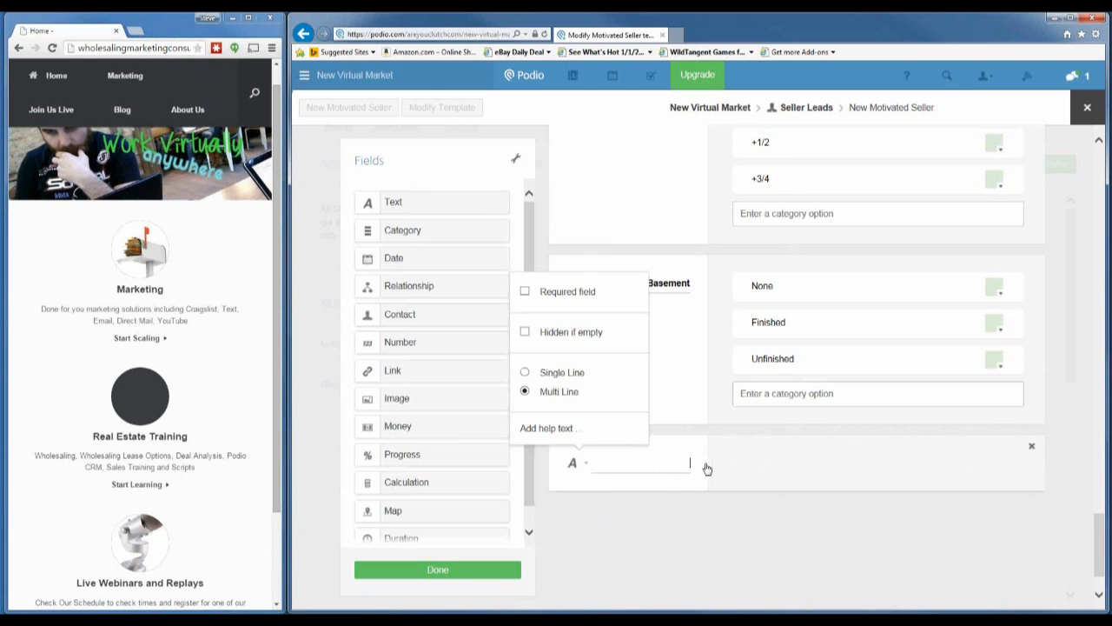
{"action": "type", "text": "eatures"}
{"action": "left_click", "coordinate": [754, 474]}
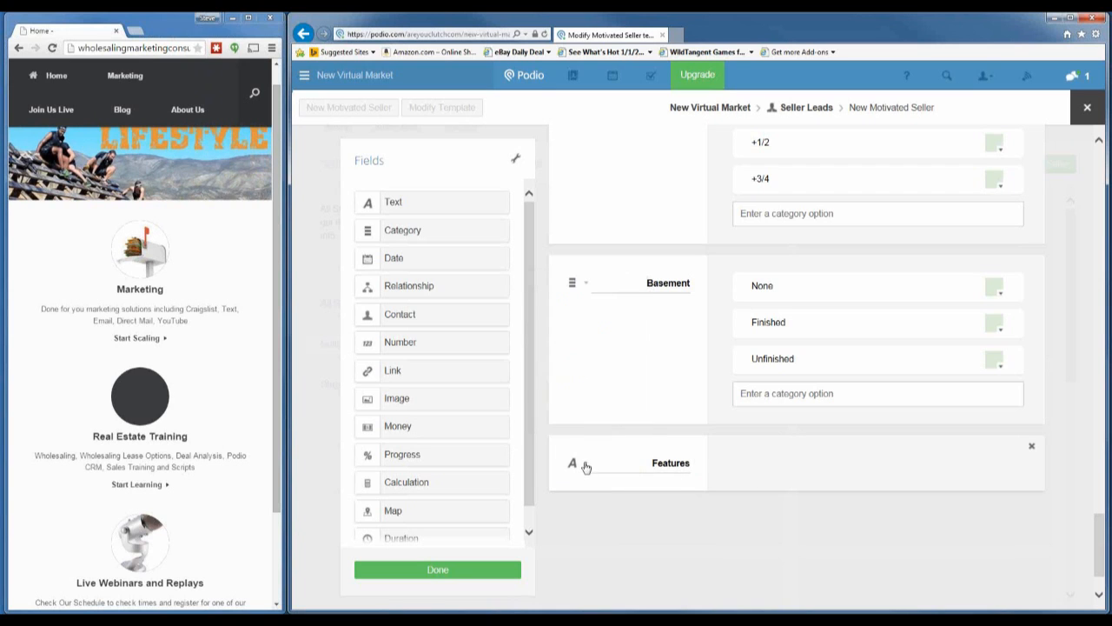
Step: Give the Features field the help text "Fences, Sunroom, Cool things about the property"
{"action": "left_click", "coordinate": [585, 465]}
{"action": "left_click", "coordinate": [544, 433]}
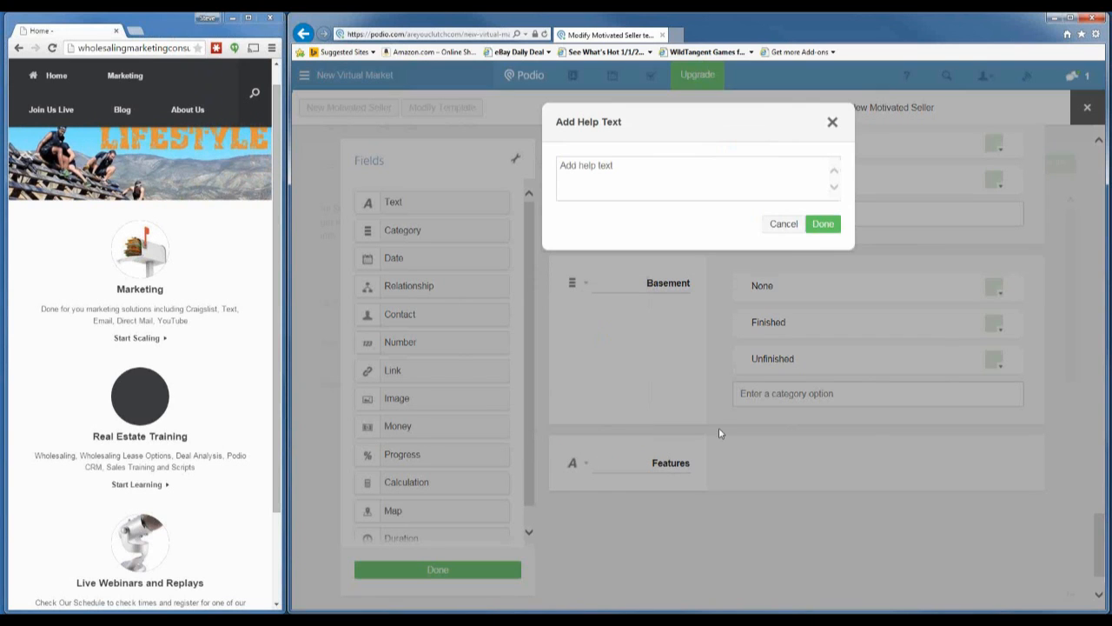
{"action": "left_click", "coordinate": [641, 174]}
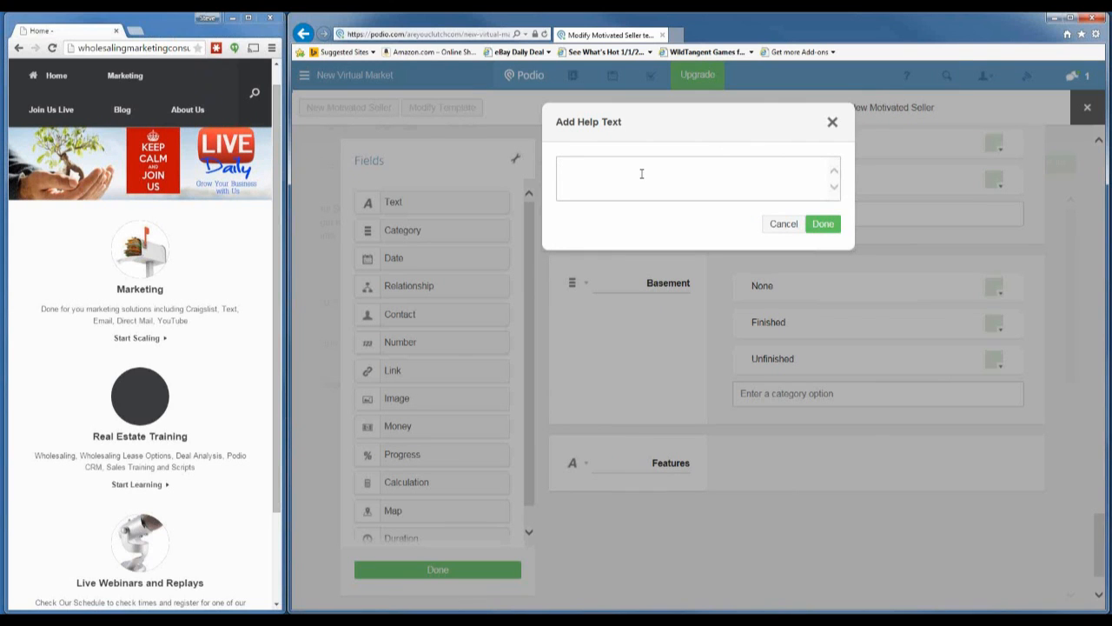
{"action": "type", "text": "Fences"}
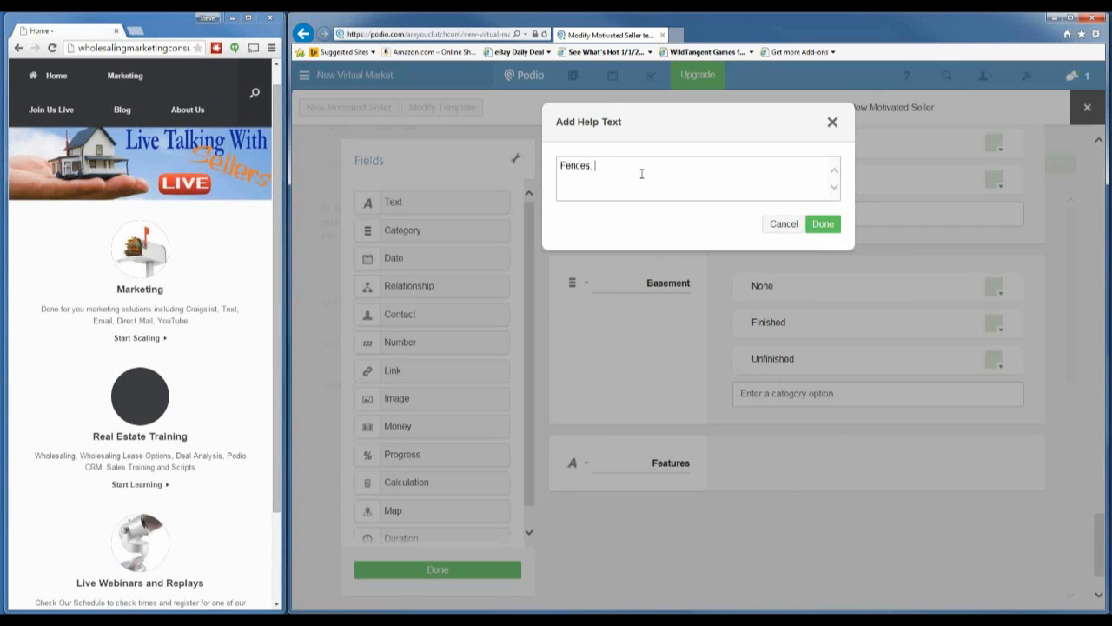
{"action": "type", "text": ", Sunroom, Cool things about the property"}
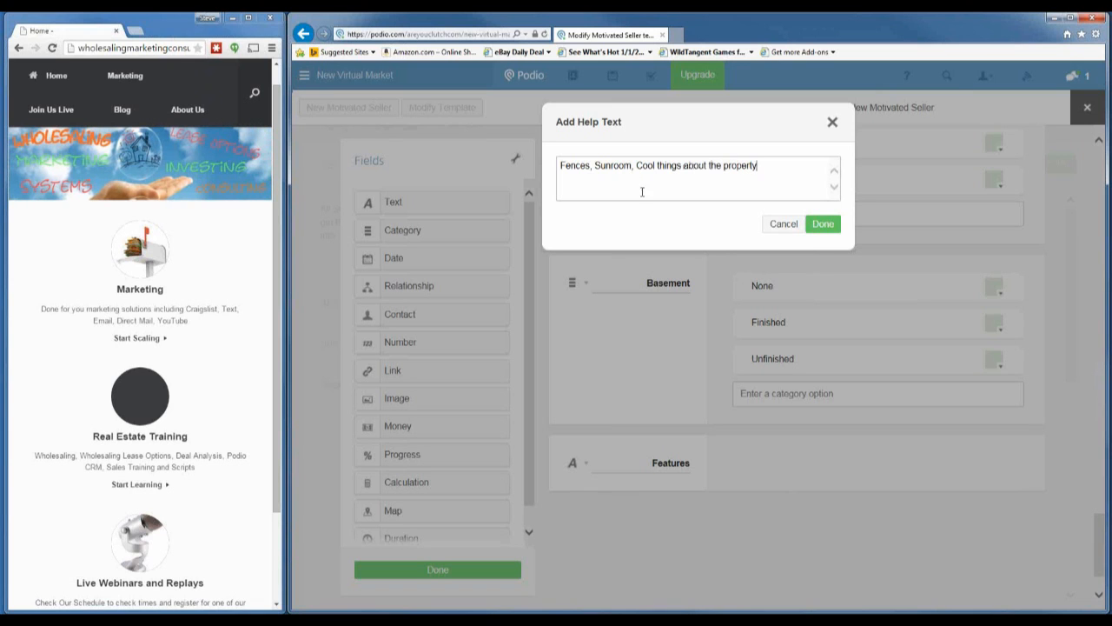
{"action": "left_click", "coordinate": [832, 224]}
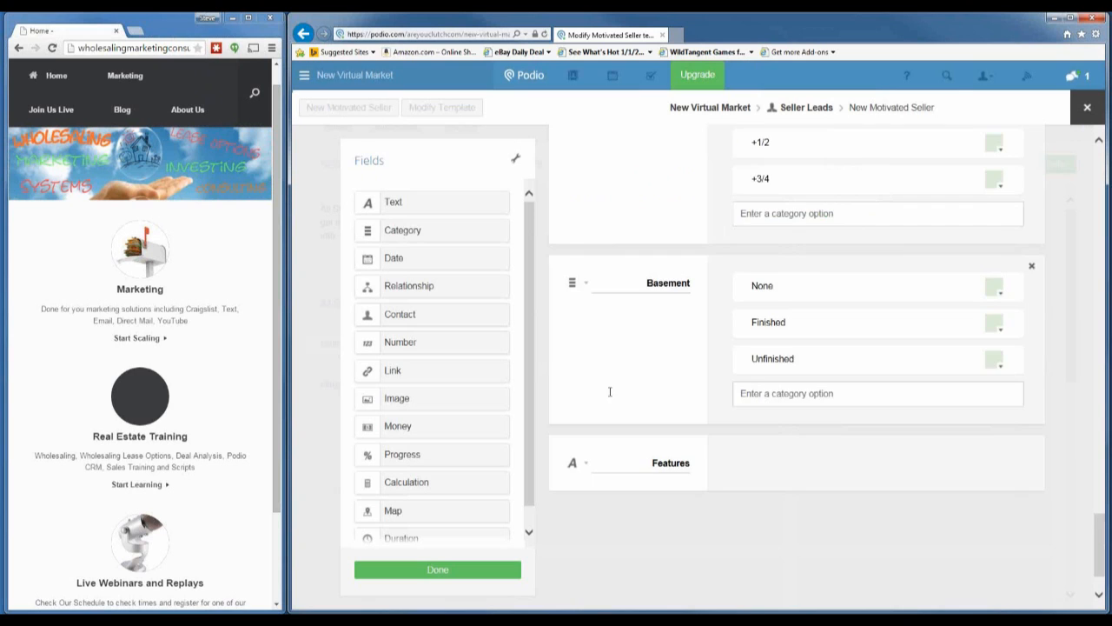
{"action": "scroll", "coordinate": [608, 390], "scroll_direction": "down", "scroll_amount": 1}
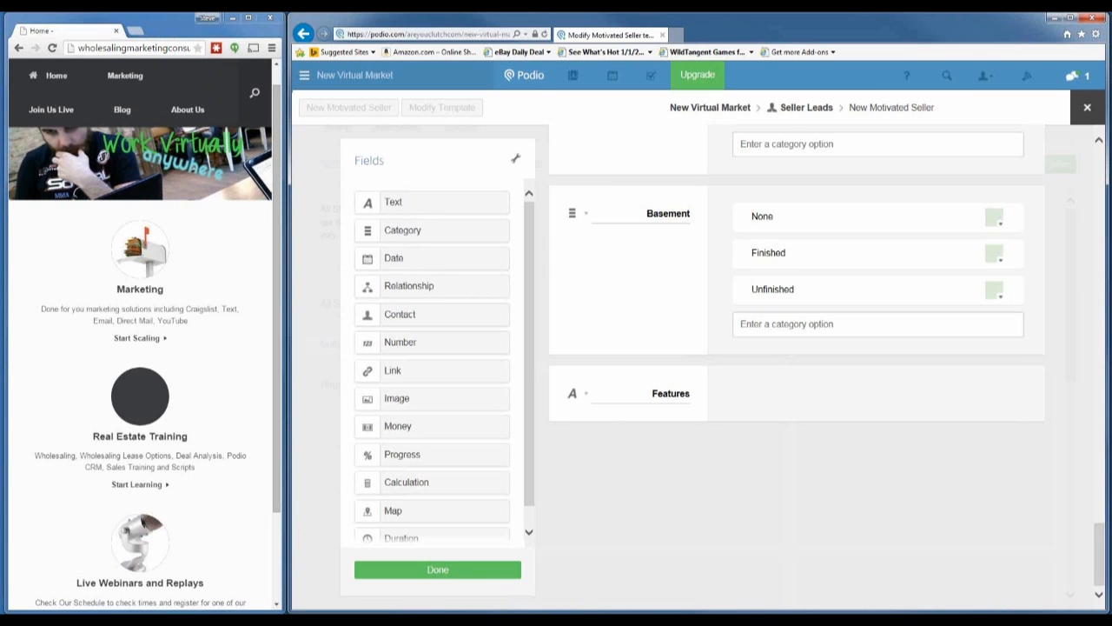
{"action": "left_click_drag", "start_coordinate": [405, 209], "coordinate": [630, 457]}
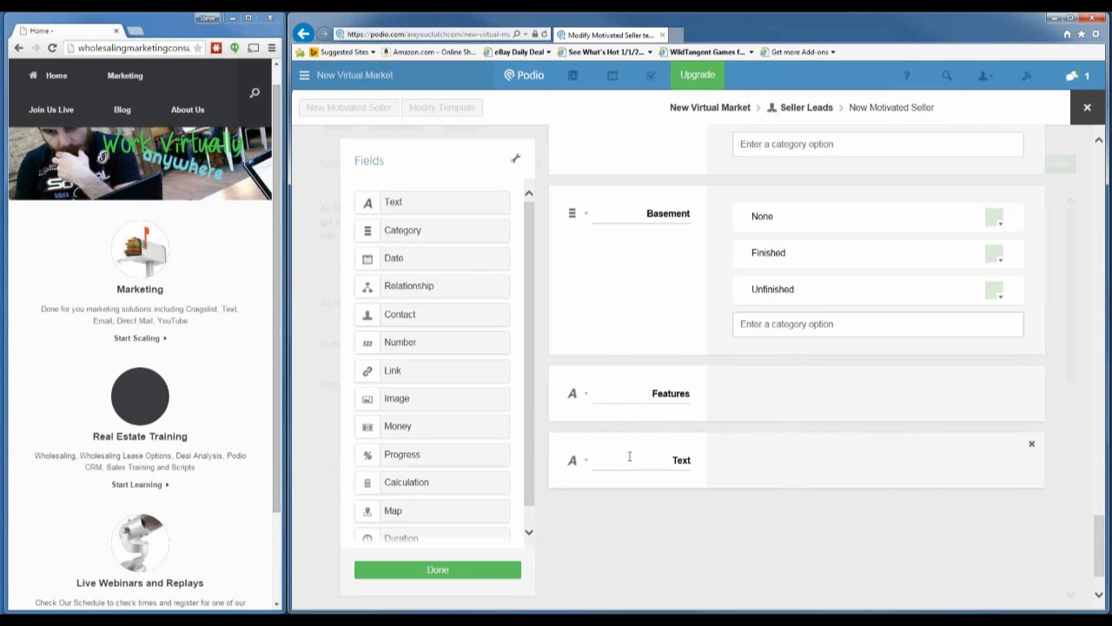
{"action": "left_click", "coordinate": [1031, 444]}
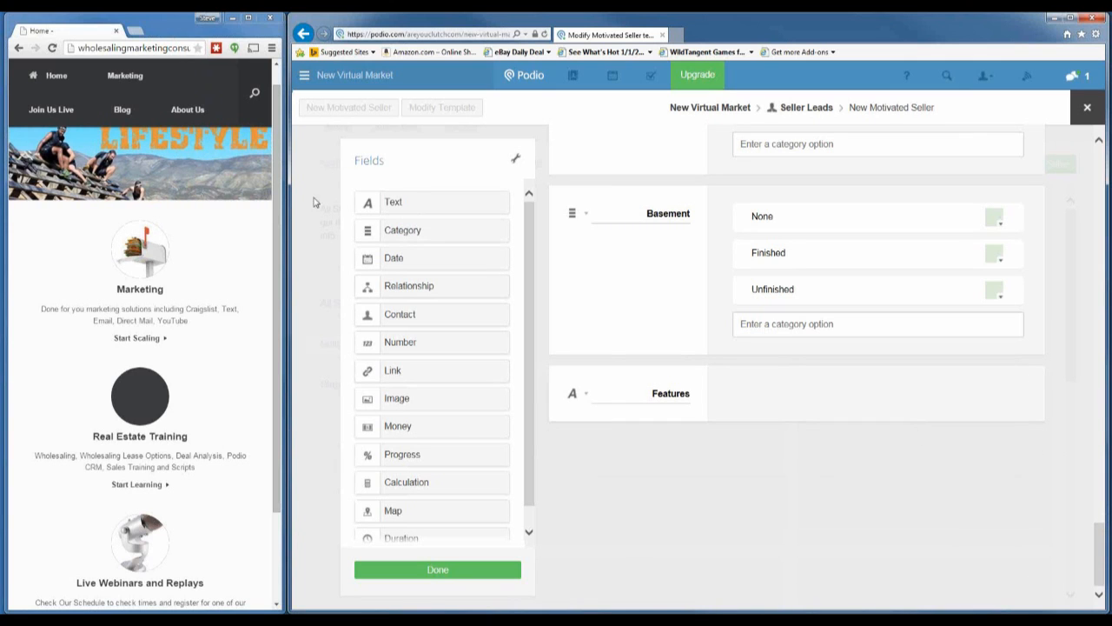
{"action": "left_click_drag", "start_coordinate": [403, 231], "coordinate": [633, 467]}
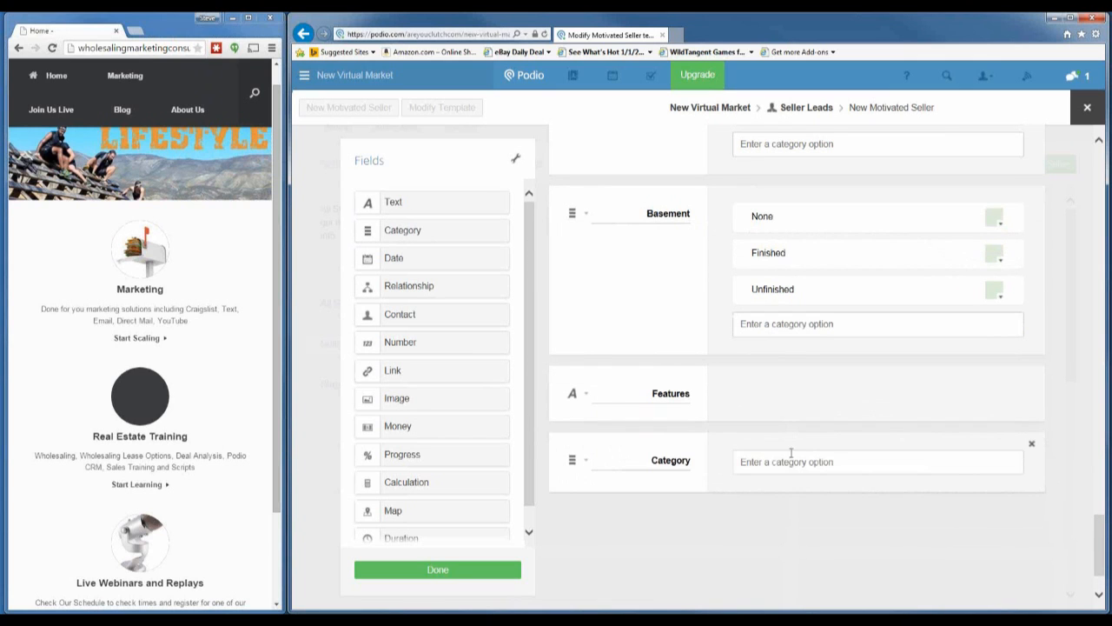
{"action": "left_click", "coordinate": [1031, 444]}
Step: Add a single-line text field named Property Type below the Features field
{"action": "left_click_drag", "start_coordinate": [393, 201], "coordinate": [653, 427]}
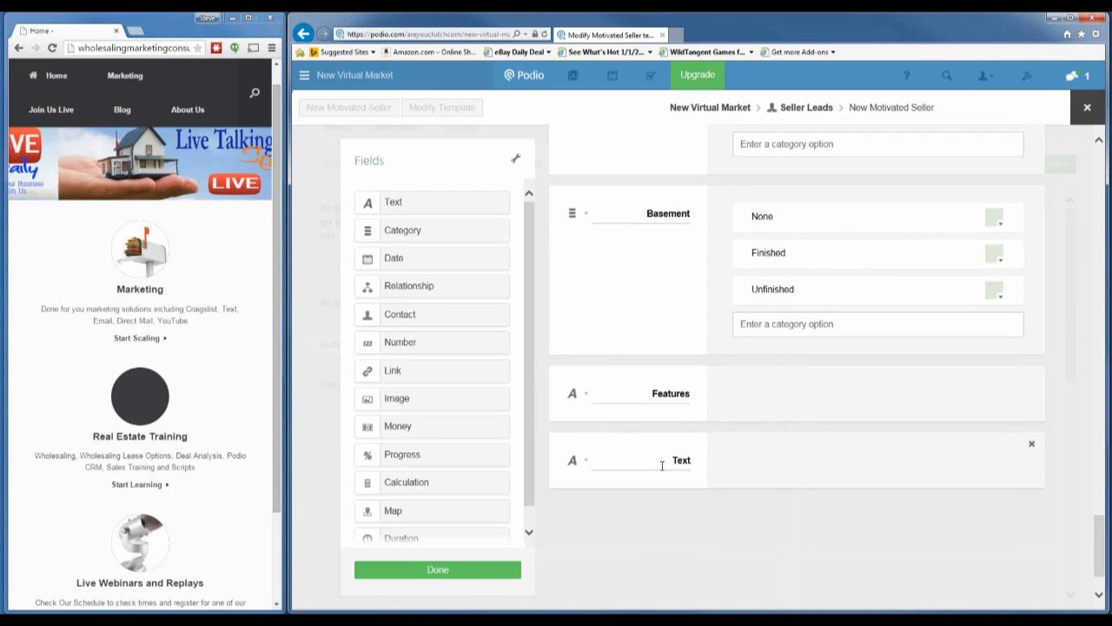
{"action": "left_click", "coordinate": [581, 462]}
{"action": "left_click", "coordinate": [525, 370]}
{"action": "left_click", "coordinate": [636, 461]}
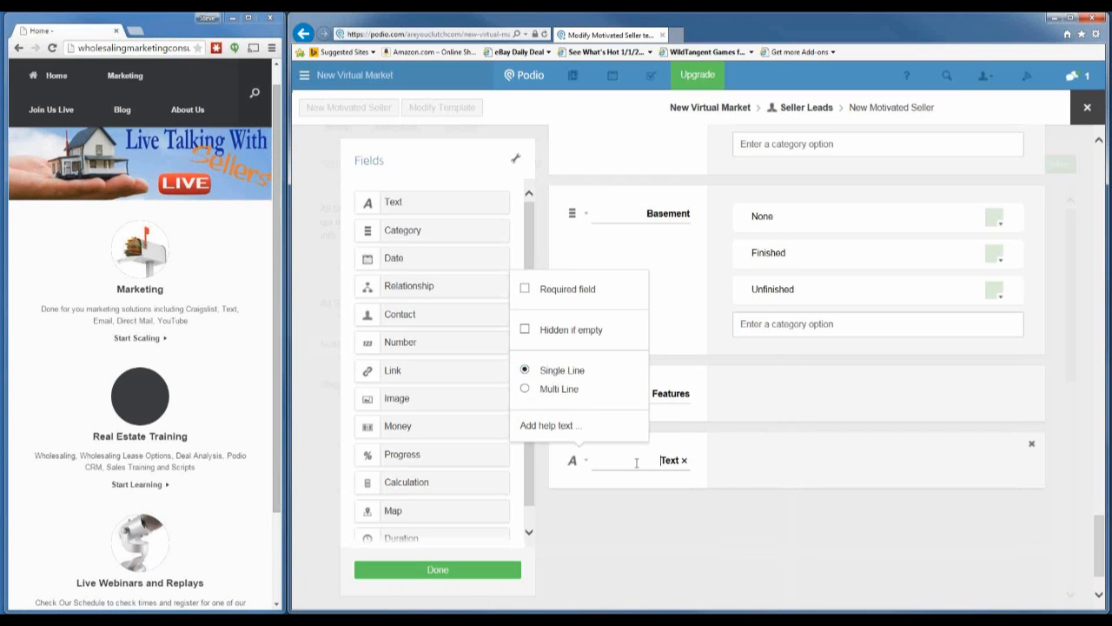
{"action": "type", "text": "Property Type"}
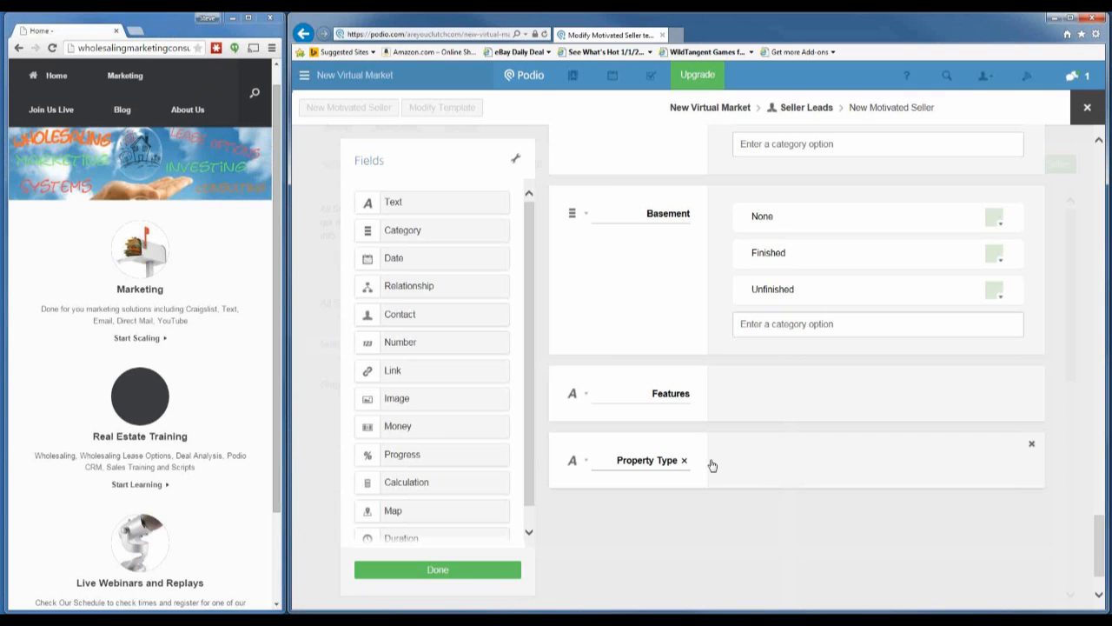
Step: Add a text field named Repairs below the Property Type field
{"action": "scroll", "coordinate": [704, 464], "scroll_direction": "down", "scroll_amount": 1}
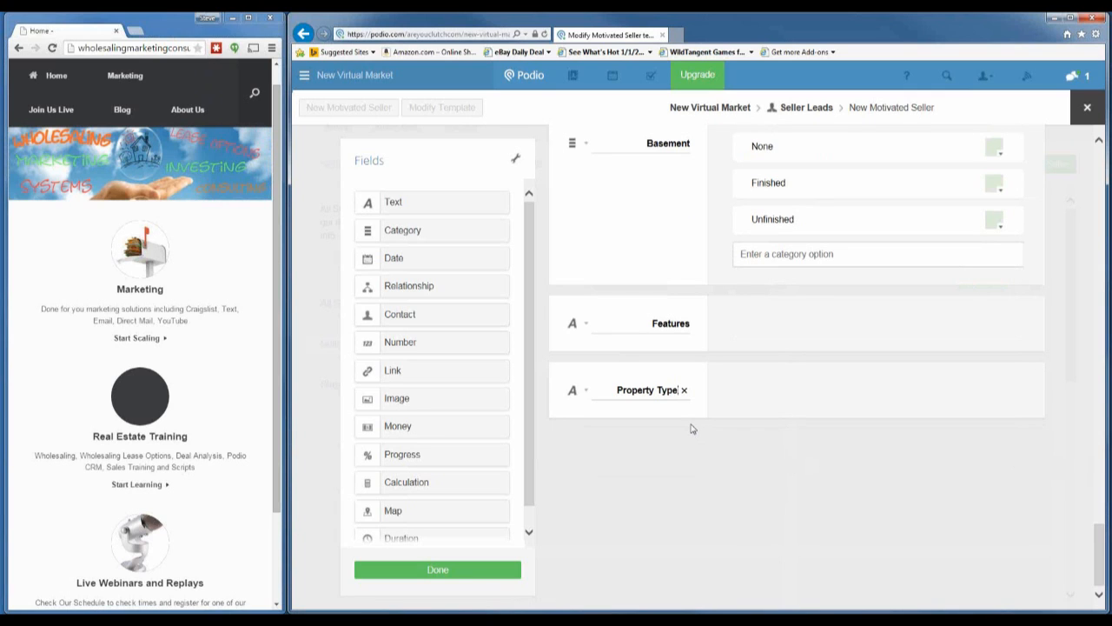
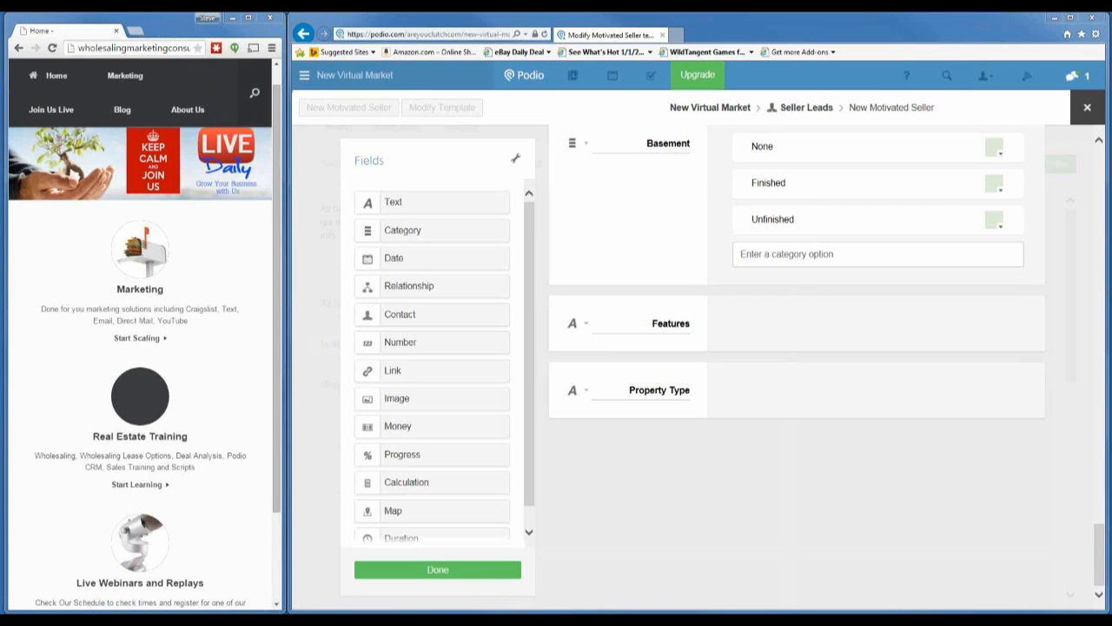
{"action": "left_click", "coordinate": [415, 203]}
{"action": "left_click_drag", "start_coordinate": [609, 445], "coordinate": [612, 454]}
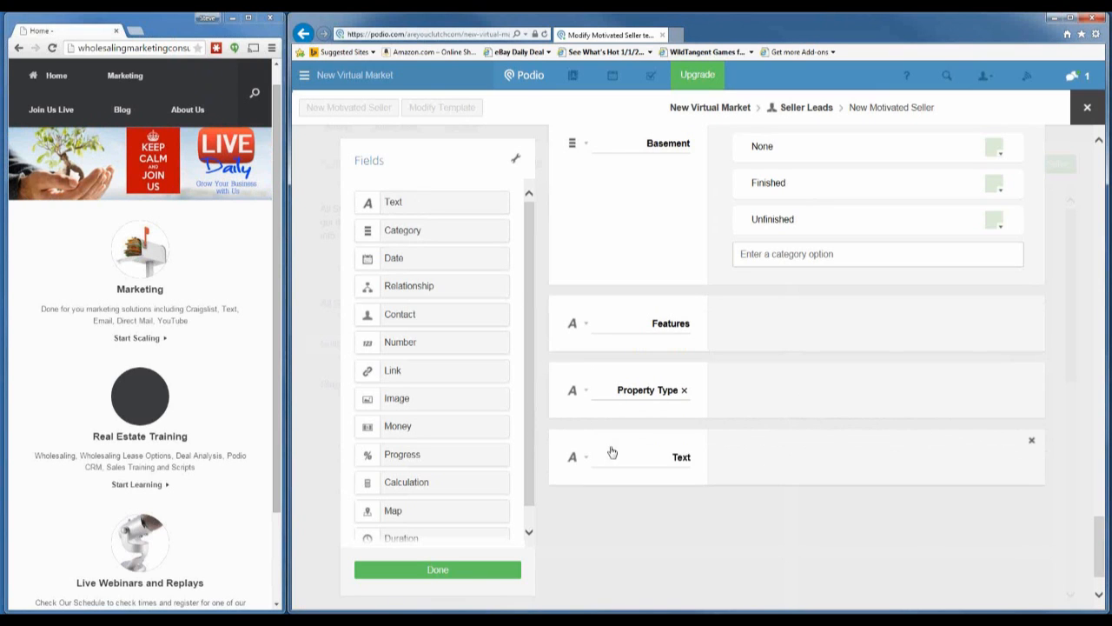
{"action": "type", "text": "Repairs"}
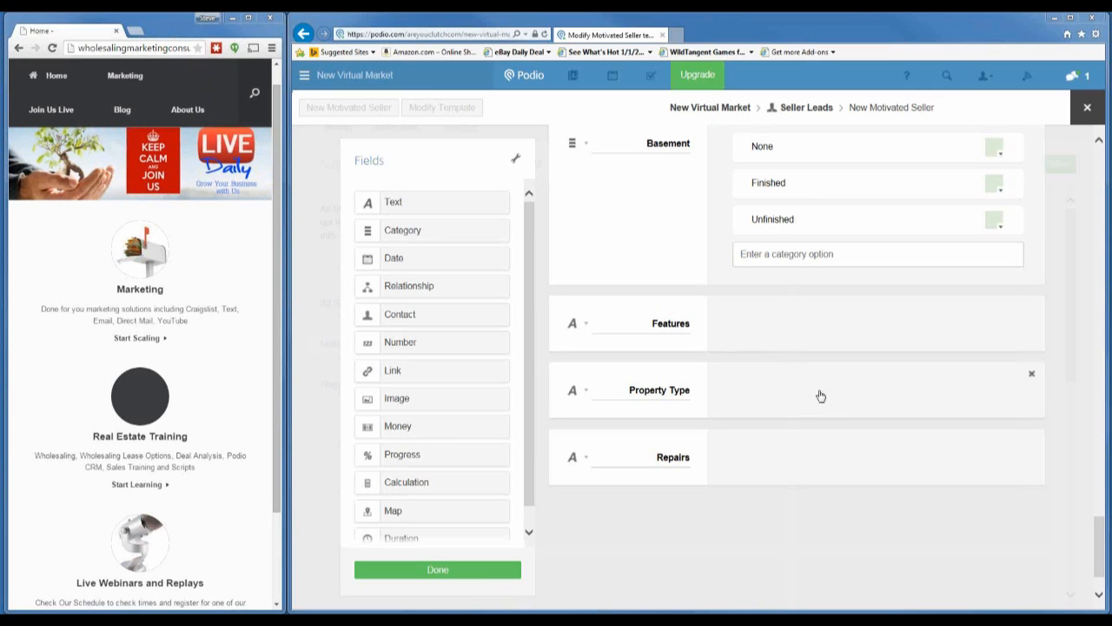
Step: Paste the prepared questions on rehab needs, room finishes, windows, plumbing, electrical, HVAC and structural condition as help text for the Repairs field
{"action": "left_click", "coordinate": [585, 459]}
{"action": "left_click", "coordinate": [561, 428]}
{"action": "left_click", "coordinate": [621, 174]}
{"action": "key", "text": "ctrl+v"}
{"action": "scroll", "coordinate": [645, 193], "scroll_direction": "up", "scroll_amount": 1}
{"action": "scroll", "coordinate": [646, 193], "scroll_direction": "up", "scroll_amount": 4}
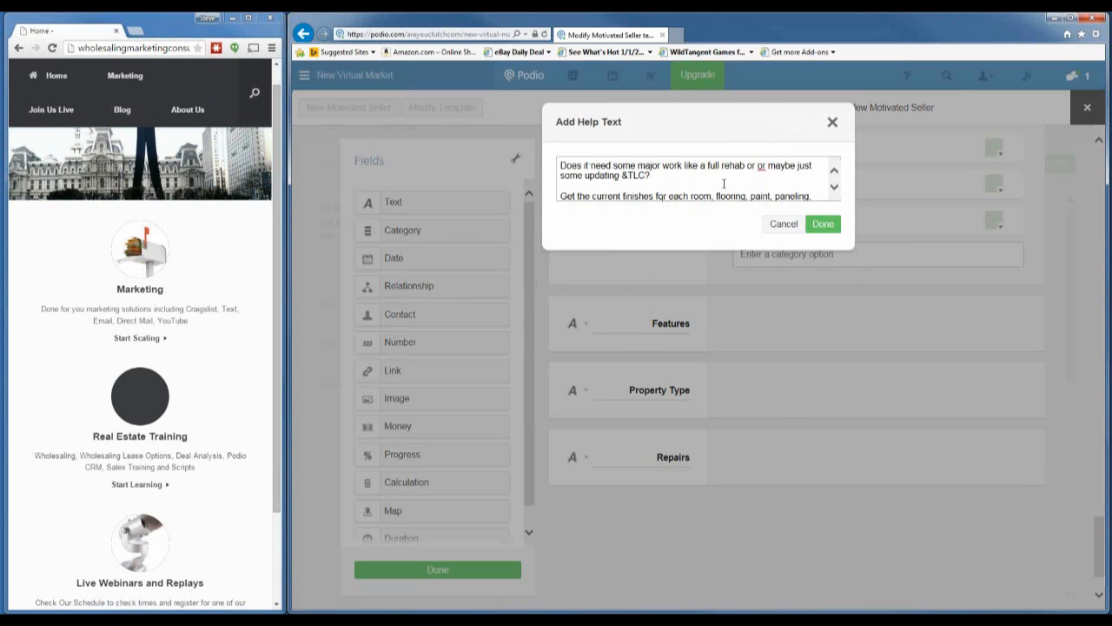
{"action": "scroll", "coordinate": [724, 183], "scroll_direction": "down", "scroll_amount": 3}
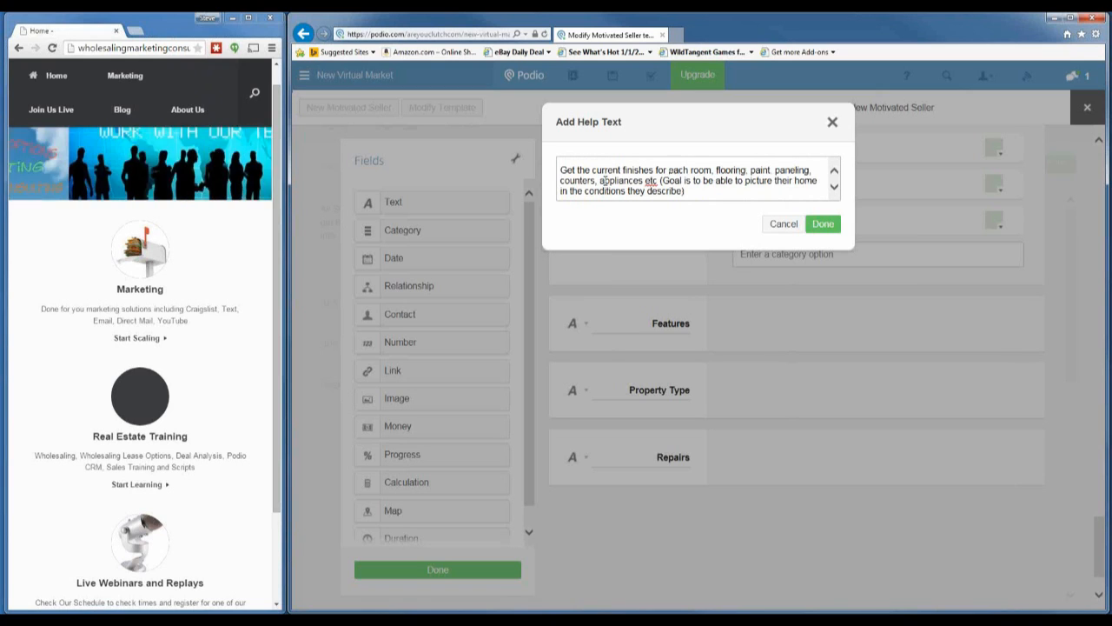
{"action": "scroll", "coordinate": [690, 182], "scroll_direction": "down", "scroll_amount": 1}
{"action": "scroll", "coordinate": [711, 185], "scroll_direction": "down", "scroll_amount": 2}
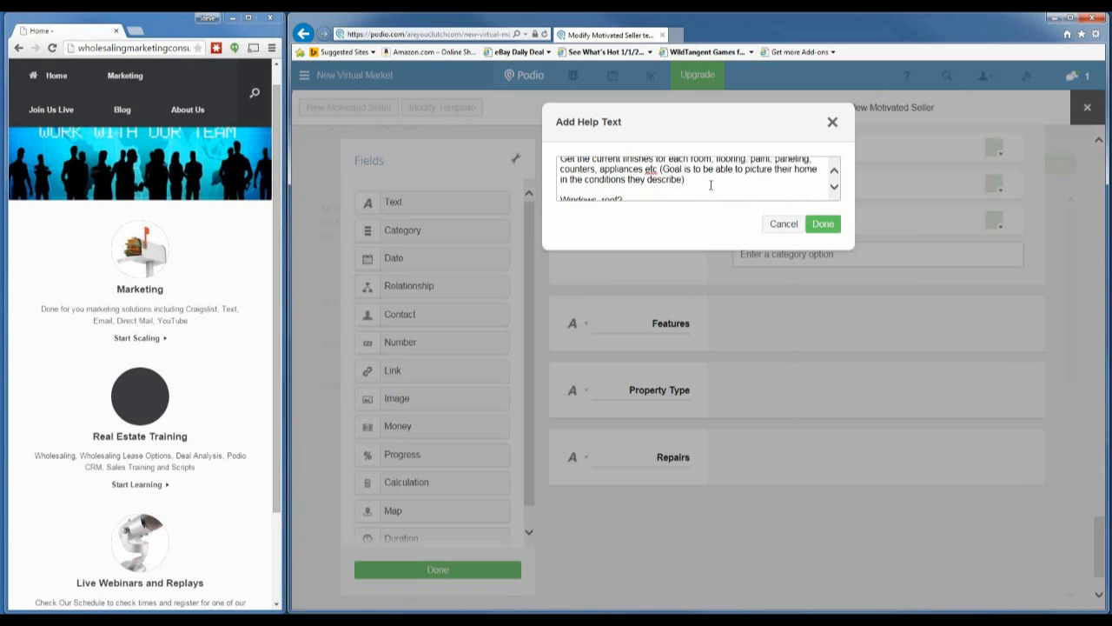
{"action": "scroll", "coordinate": [710, 185], "scroll_direction": "down", "scroll_amount": 2}
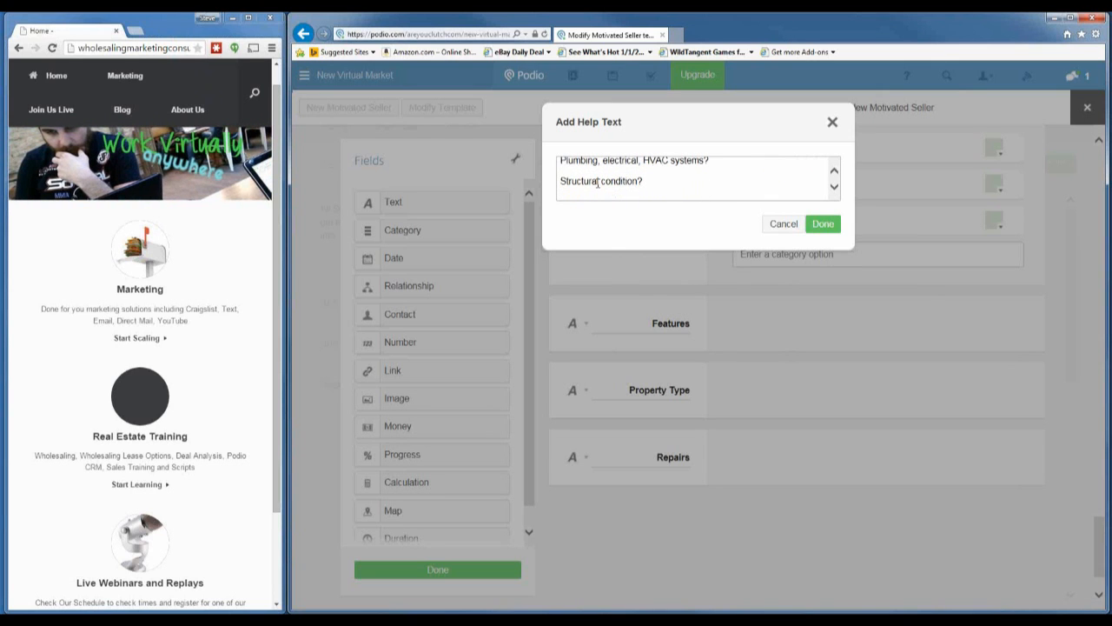
{"action": "left_click", "coordinate": [825, 224]}
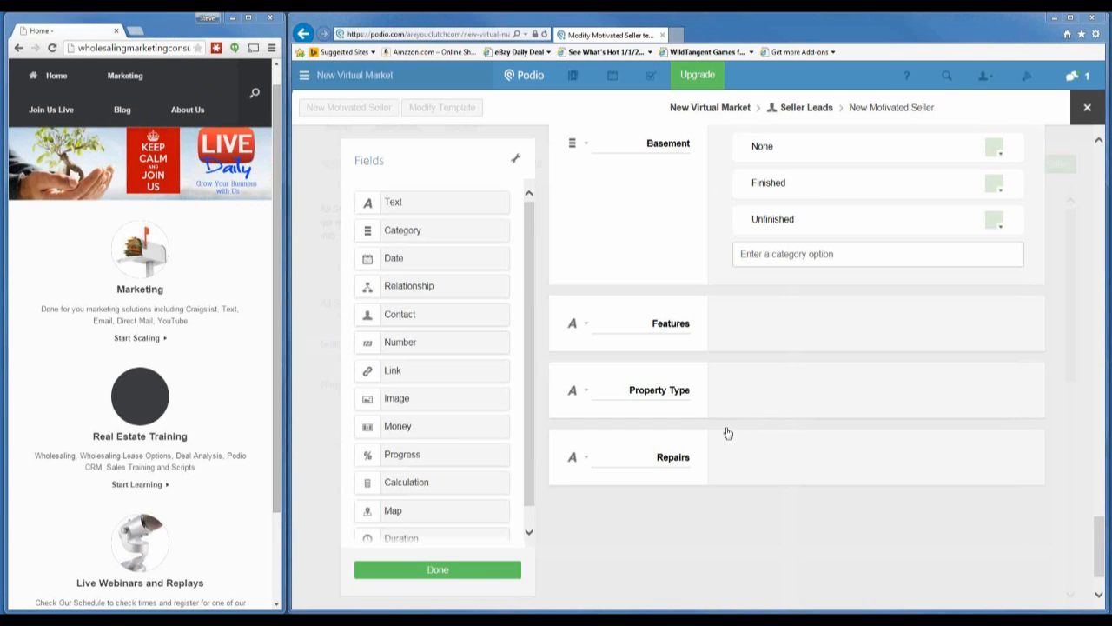
Step: Add a text field named "Why are you selling?" below the Repairs field and set it to single line
{"action": "left_click_drag", "start_coordinate": [400, 209], "coordinate": [633, 532]}
{"action": "type", "text": "Why"}
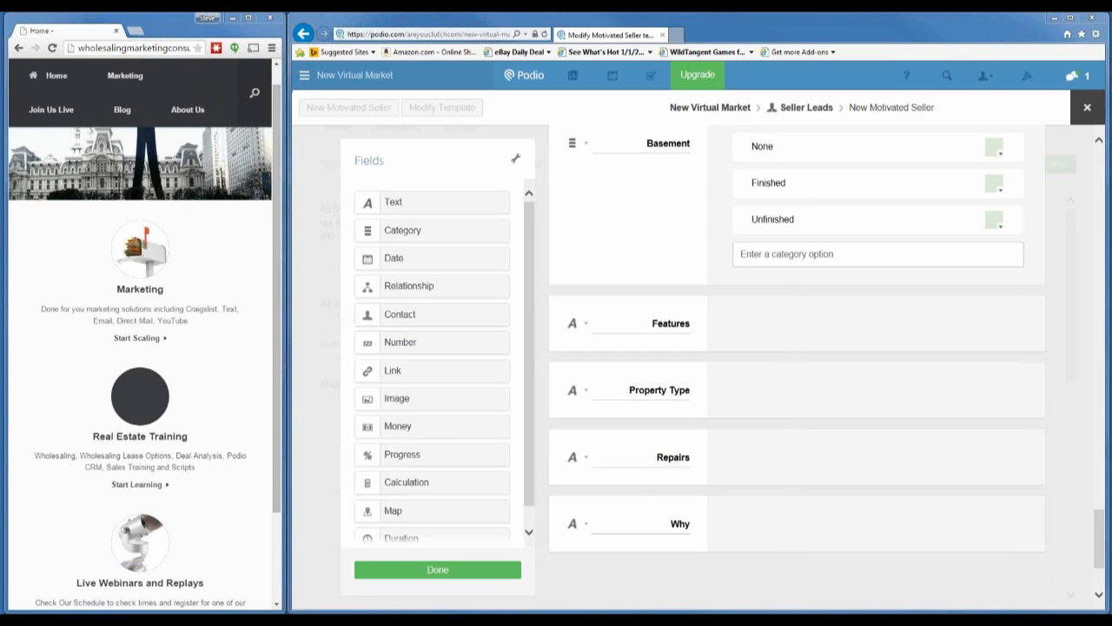
{"action": "double_click", "coordinate": [685, 526]}
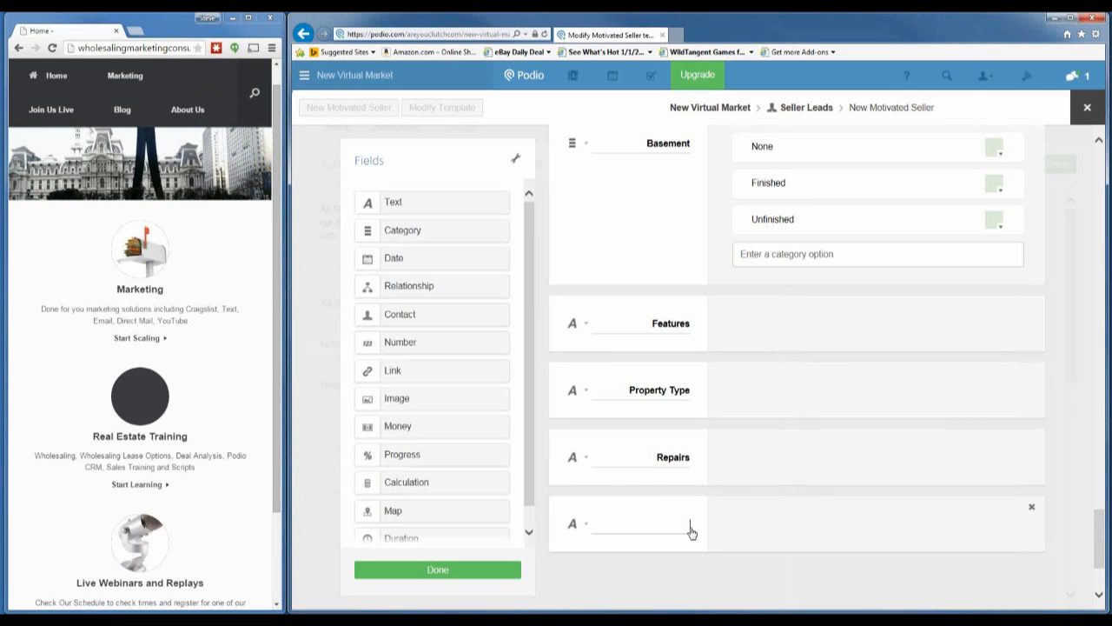
{"action": "type", "text": "Why are you selling?"}
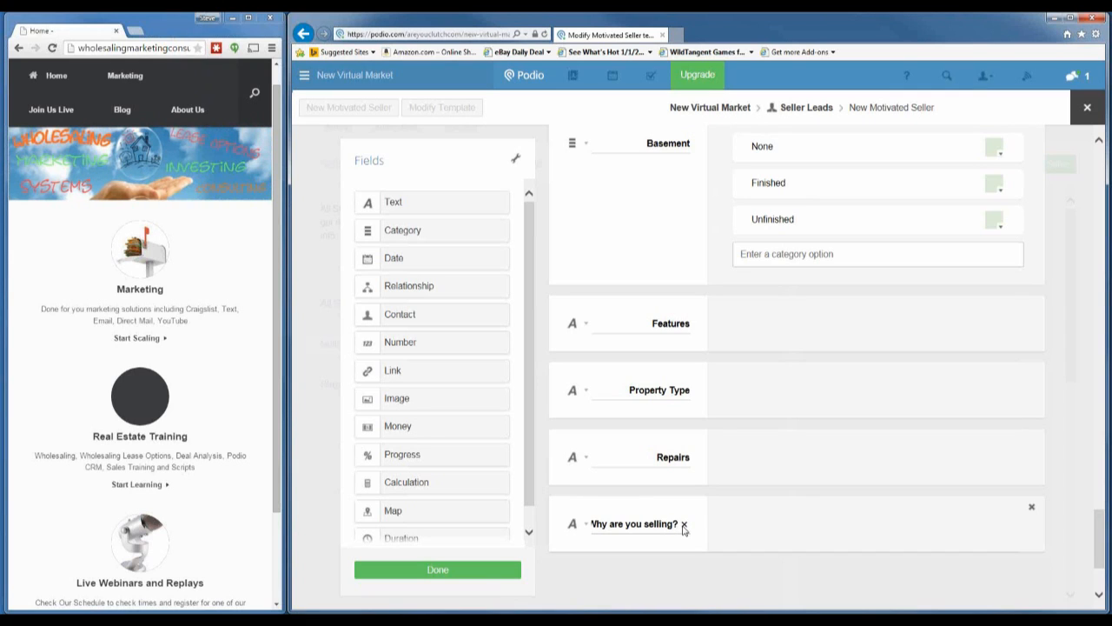
{"action": "left_click", "coordinate": [578, 524]}
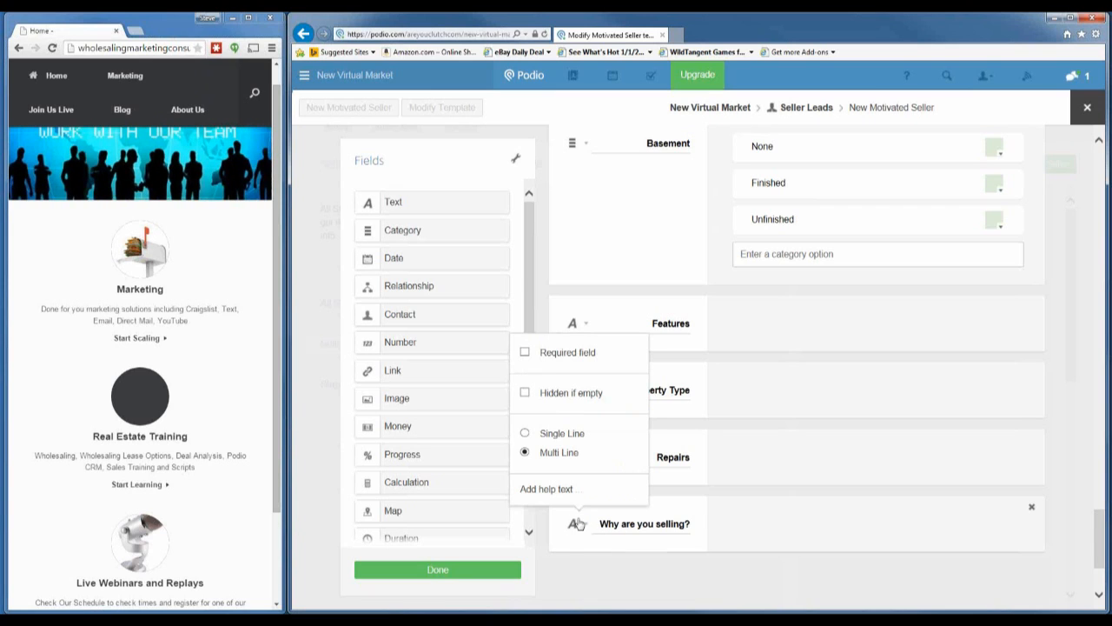
{"action": "left_click", "coordinate": [525, 433]}
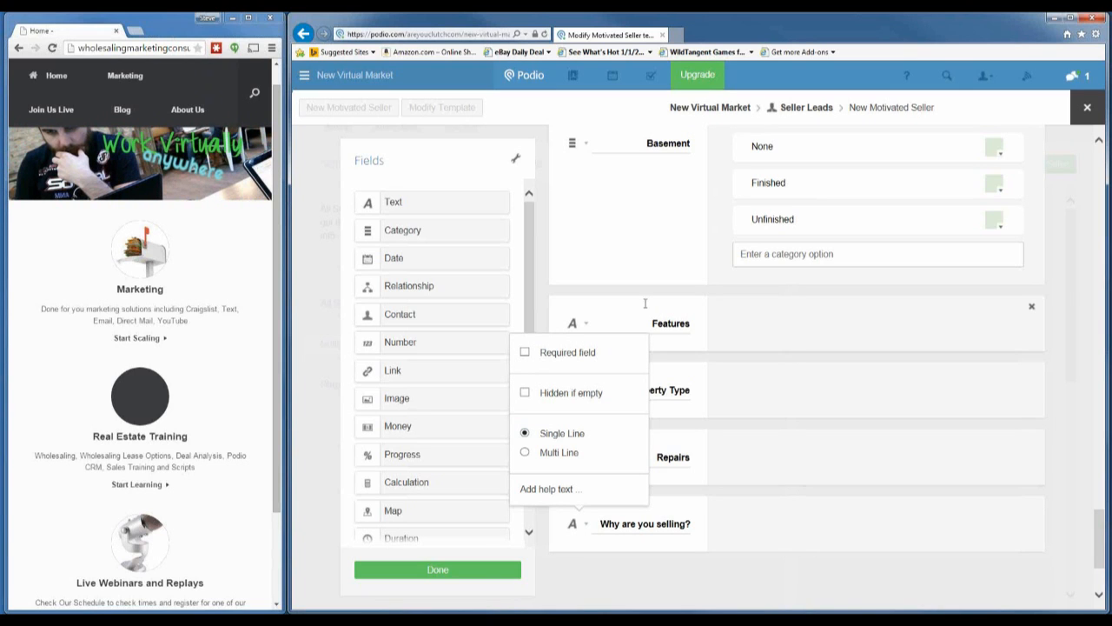
Step: Add a category field below the "Why are you selling?" field
{"action": "left_click", "coordinate": [805, 385]}
{"action": "left_click_drag", "start_coordinate": [638, 489], "coordinate": [599, 591]}
{"action": "left_click", "coordinate": [587, 591]}
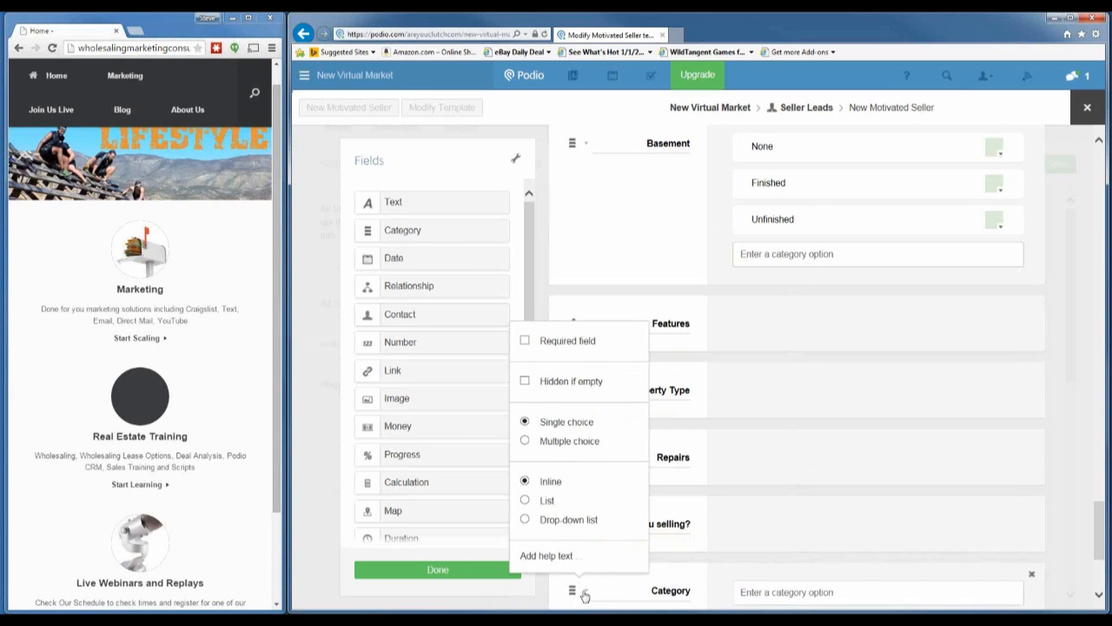
{"action": "left_click", "coordinate": [719, 549]}
{"action": "scroll", "coordinate": [715, 536], "scroll_direction": "down", "scroll_amount": 3}
Step: Enter Owner Occupied, Tenant Occupied and Vacant as the options of the new category field
{"action": "left_click", "coordinate": [780, 377]}
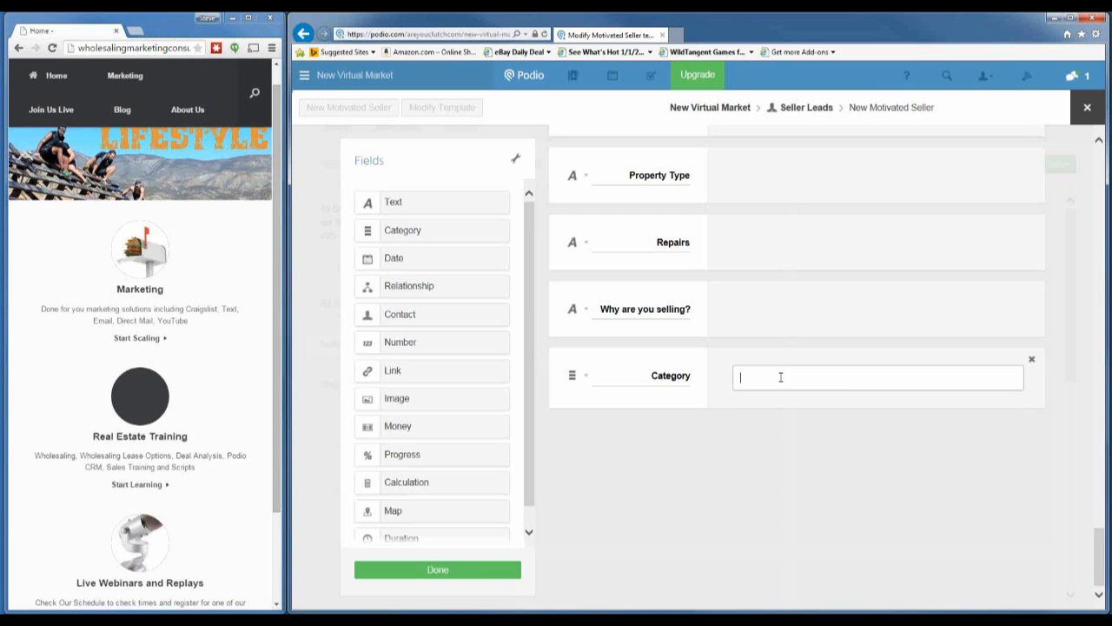
{"action": "type", "text": "Owner Oc"}
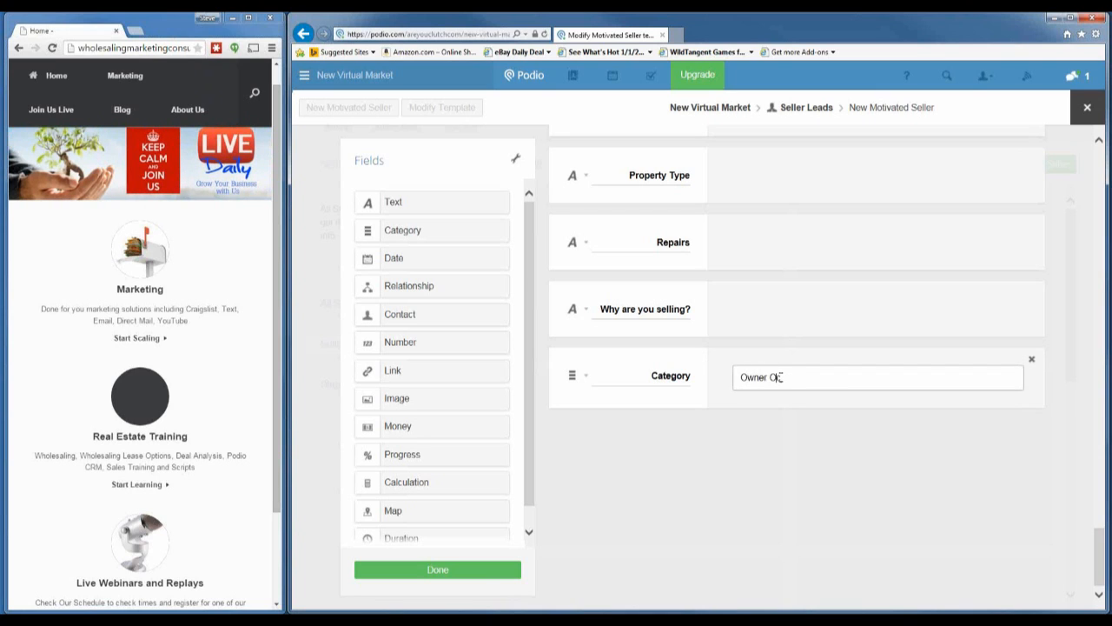
{"action": "type", "text": "cupied"}
{"action": "key", "text": "Return"}
{"action": "type", "text": "T"}
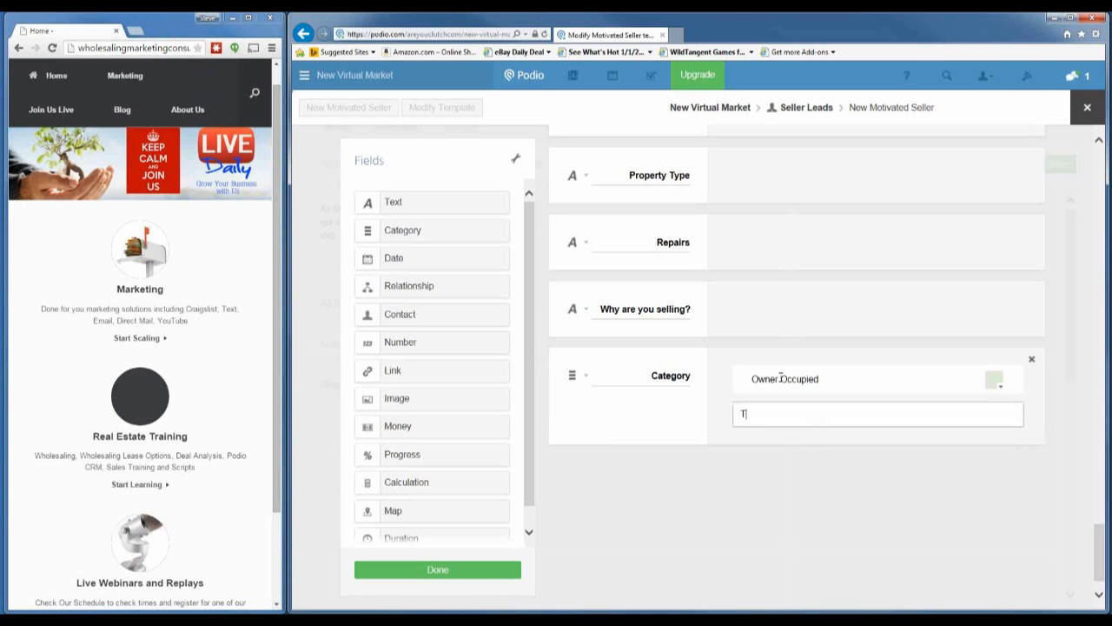
{"action": "type", "text": "enant Occupied"}
{"action": "key", "text": "Return"}
{"action": "type", "text": "Vacant"}
{"action": "key", "text": "Return"}
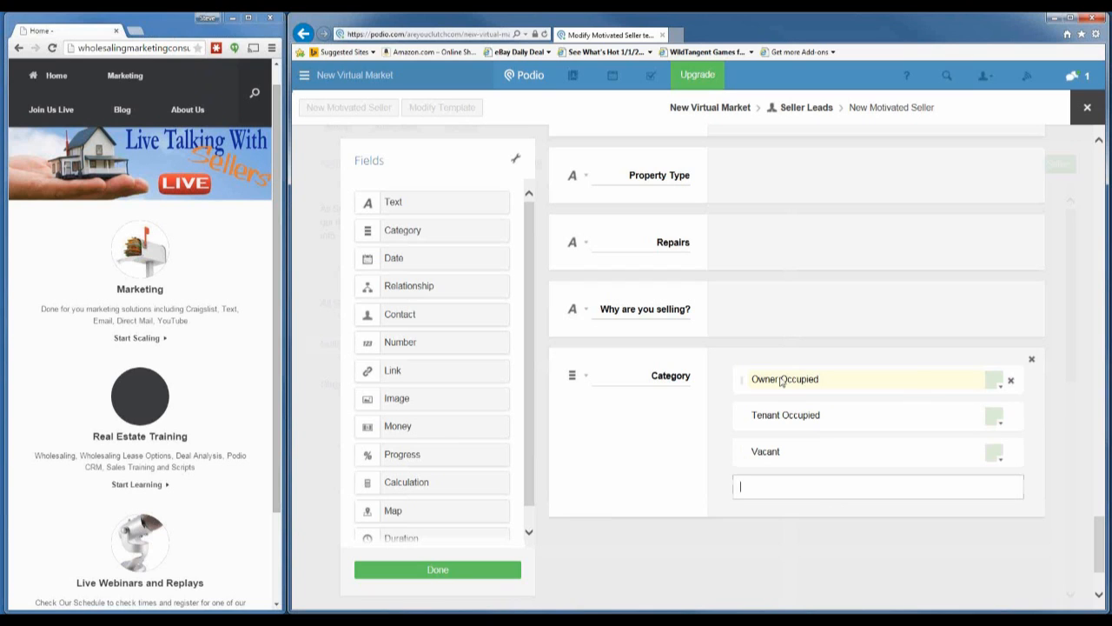
Step: Rename the category field with the owner, tenant and vacant options as Occupancy
{"action": "left_click", "coordinate": [646, 372]}
{"action": "left_click_drag", "start_coordinate": [646, 372], "coordinate": [724, 374]}
{"action": "left_click_drag", "start_coordinate": [601, 380], "coordinate": [689, 376]}
{"action": "left_click", "coordinate": [625, 375]}
{"action": "double_click", "coordinate": [675, 375]}
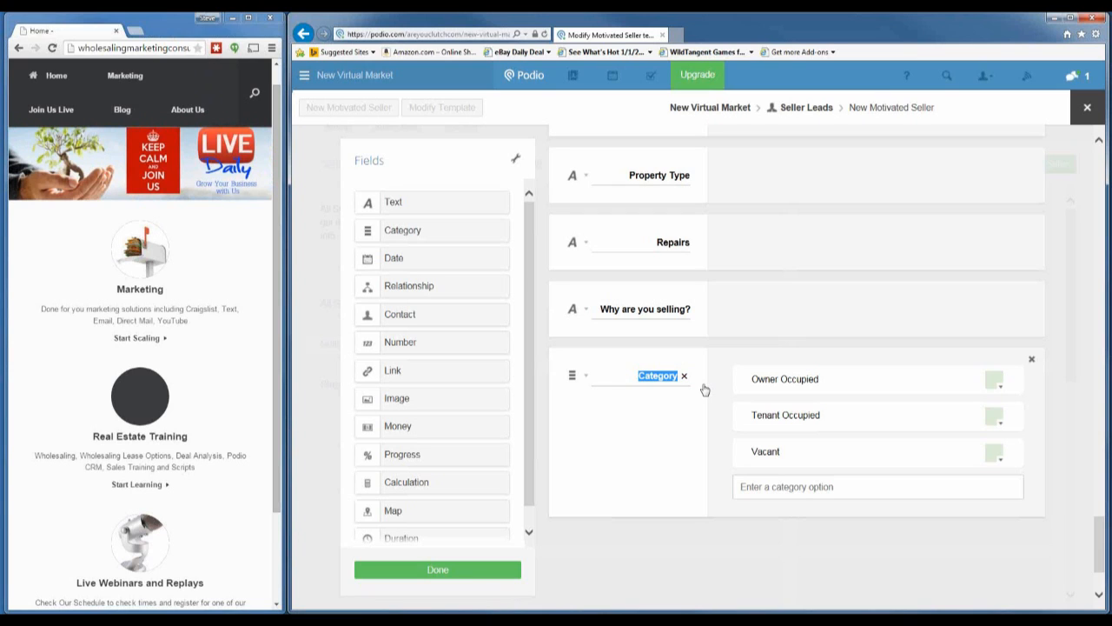
{"action": "type", "text": "Occupancy"}
Step: Add a text field named Asking Price below the Occupancy field
{"action": "left_click_drag", "start_coordinate": [405, 209], "coordinate": [625, 538]}
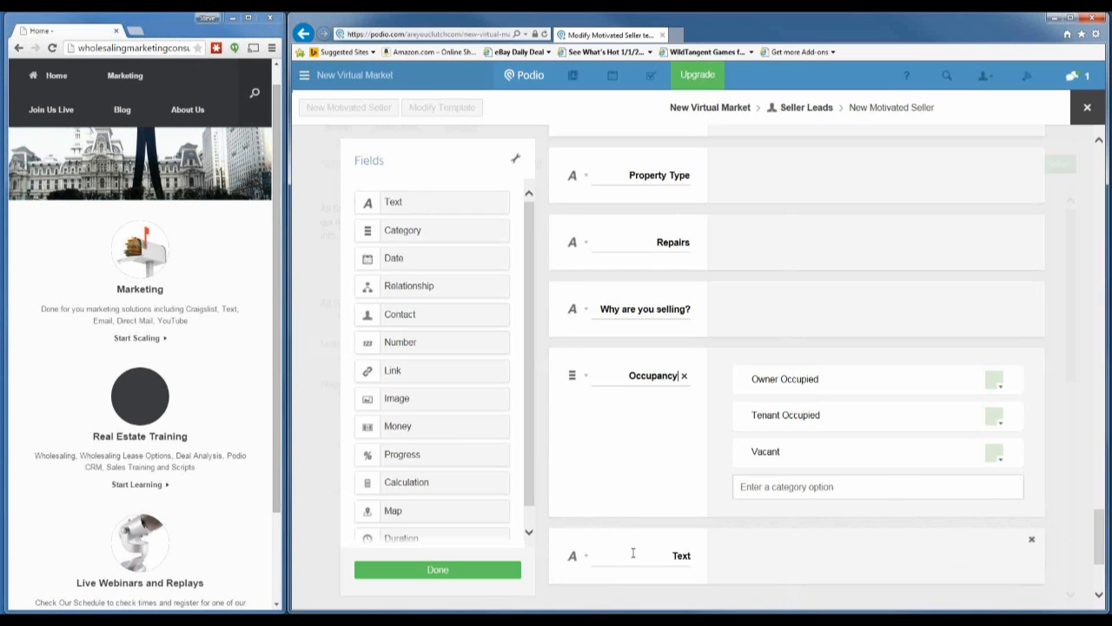
{"action": "type", "text": "Asking Price"}
{"action": "left_click", "coordinate": [584, 556]}
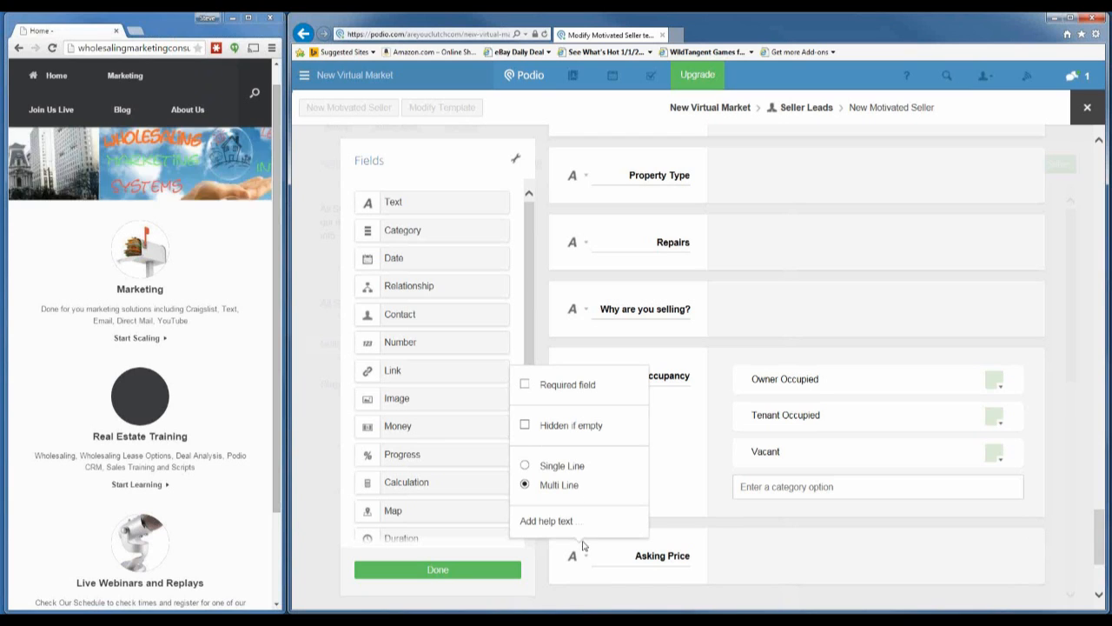
{"action": "left_click", "coordinate": [702, 513]}
{"action": "scroll", "coordinate": [703, 513], "scroll_direction": "down", "scroll_amount": 2}
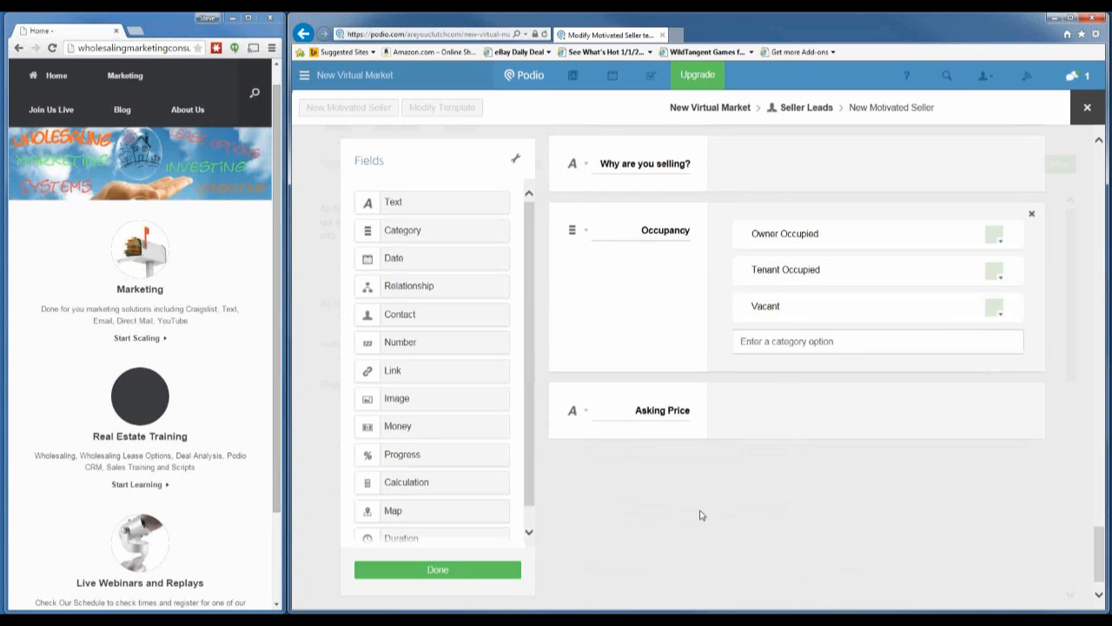
Step: Add a single-line text field named "How did you arrive at this number?" below the Asking Price field
{"action": "left_click_drag", "start_coordinate": [407, 207], "coordinate": [614, 429]}
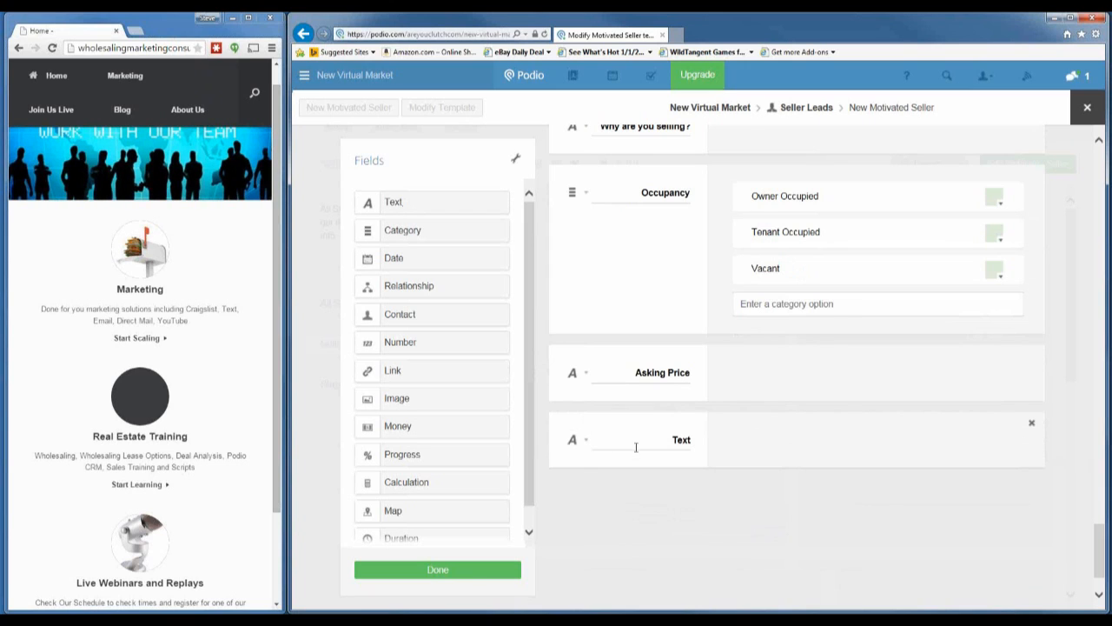
{"action": "left_click", "coordinate": [582, 442]}
{"action": "left_click", "coordinate": [527, 350]}
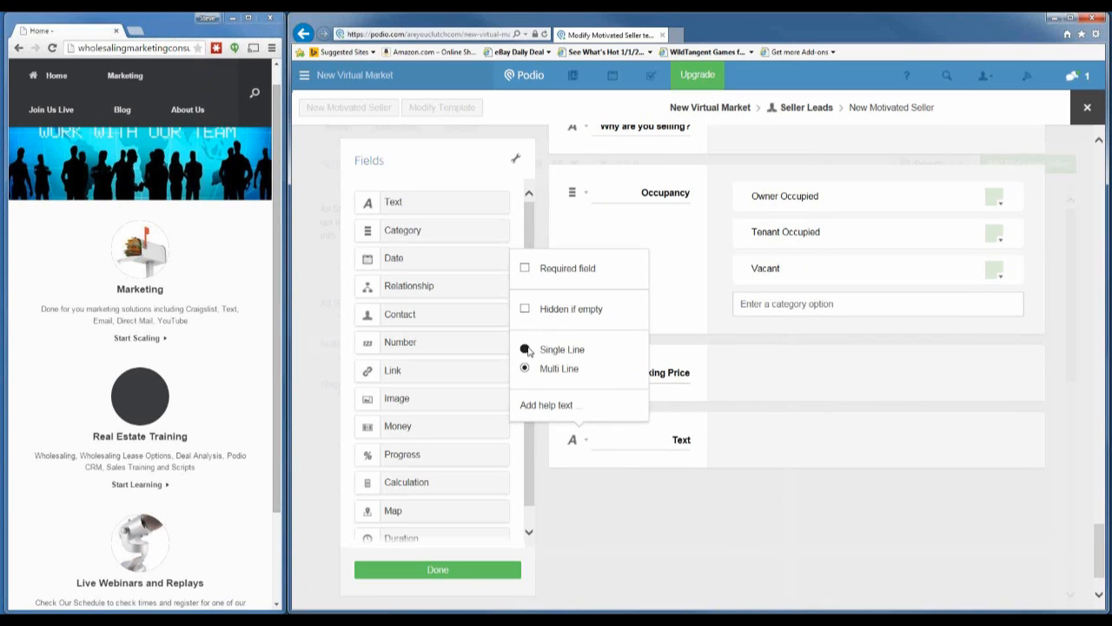
{"action": "left_click", "coordinate": [676, 440]}
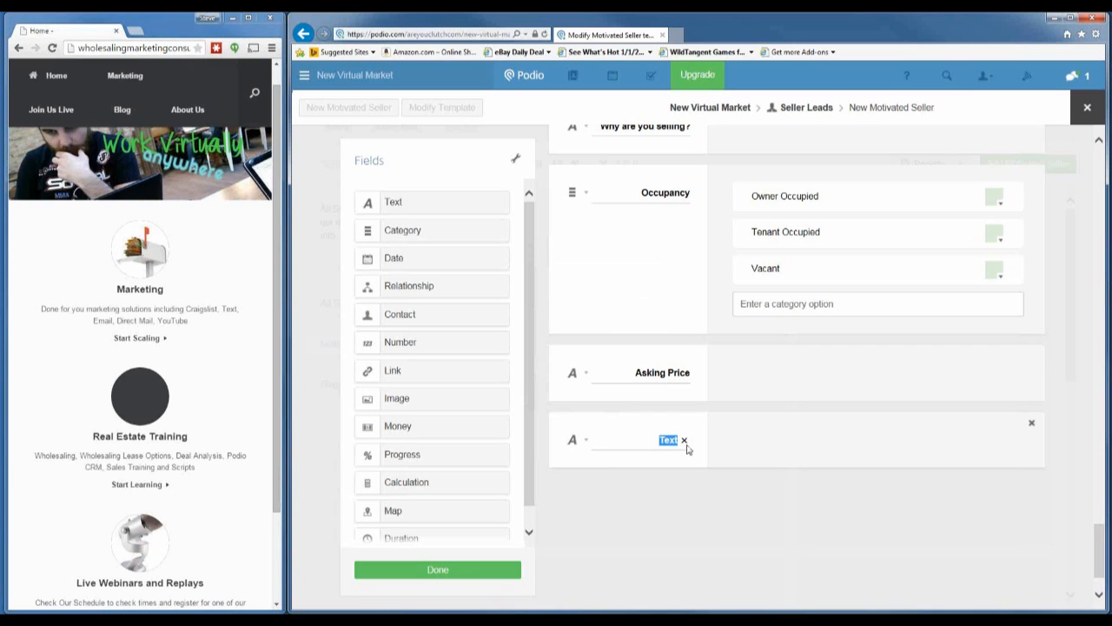
{"action": "type", "text": "How "}
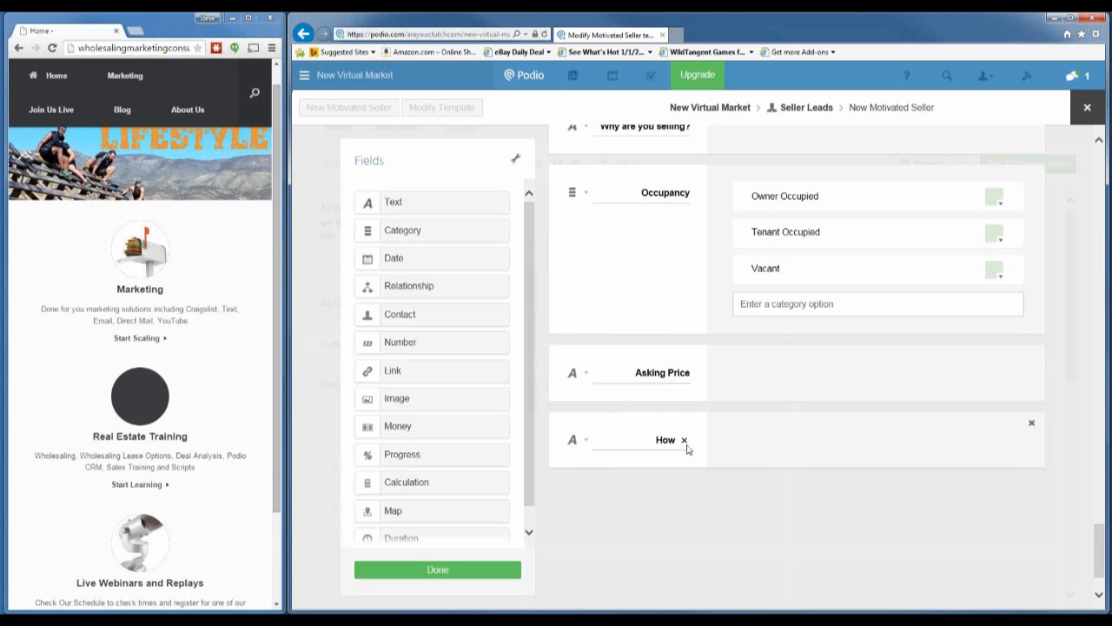
{"action": "type", "text": "did you arrive at this"}
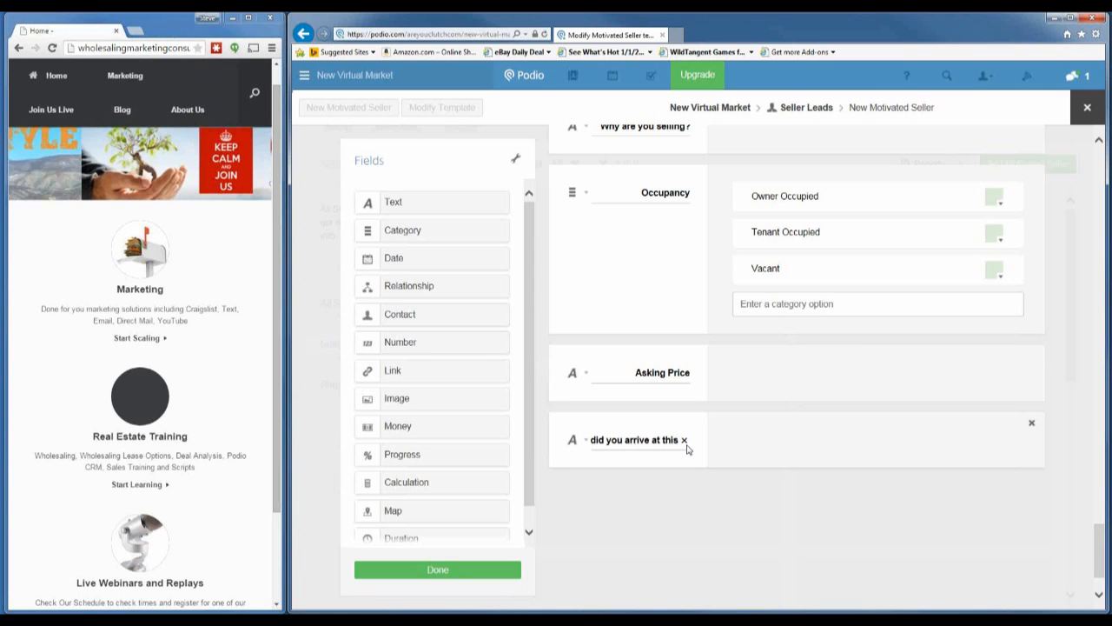
{"action": "type", "text": " number?"}
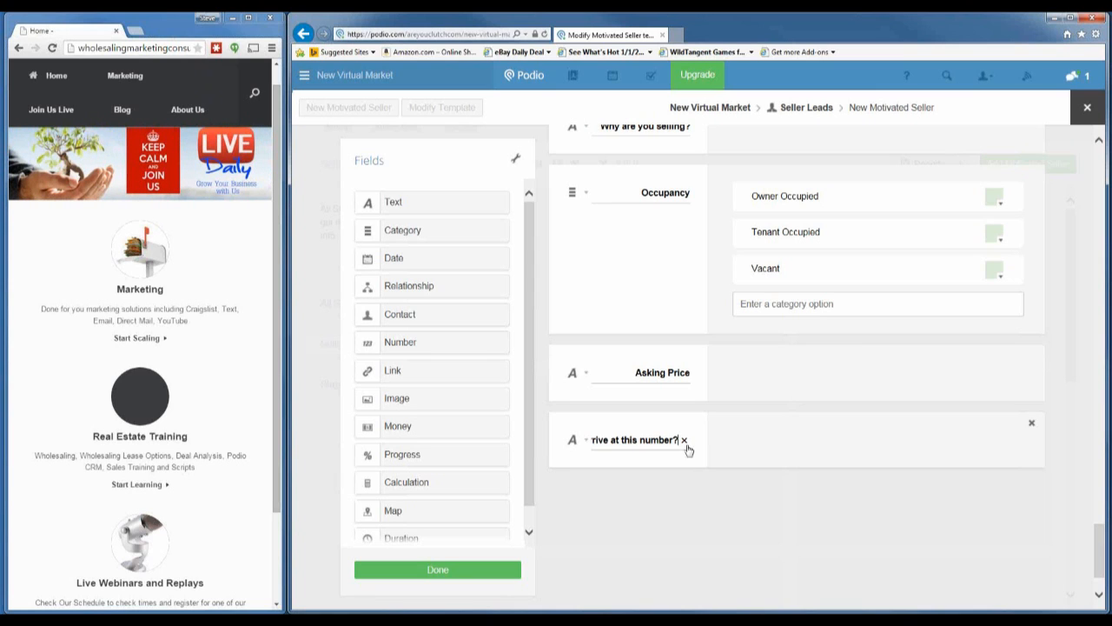
{"action": "left_click", "coordinate": [574, 445]}
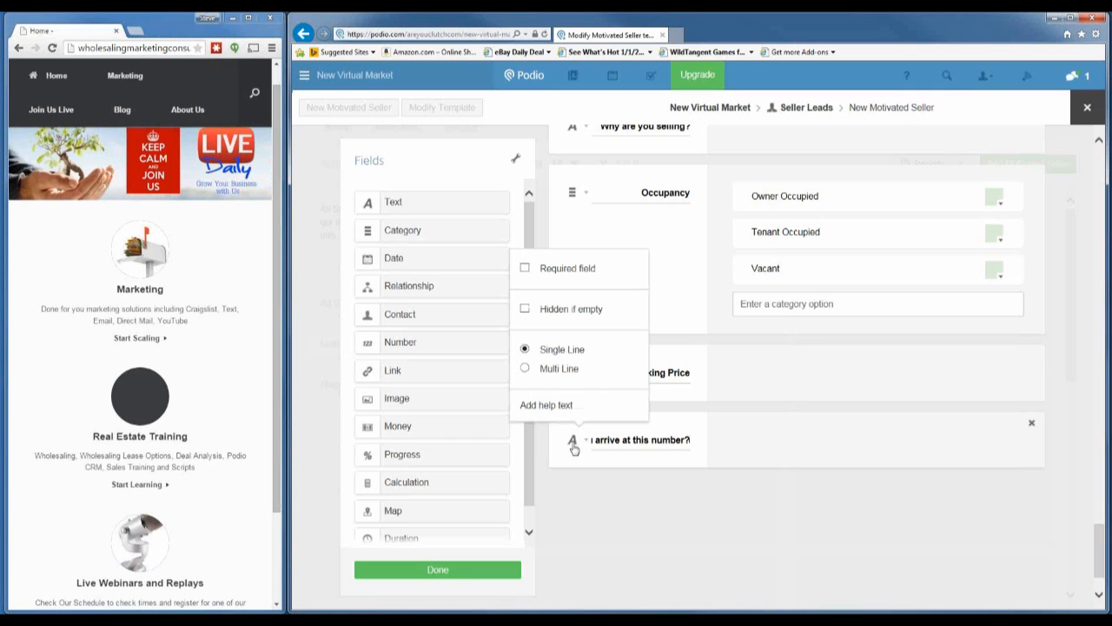
{"action": "left_click", "coordinate": [808, 431]}
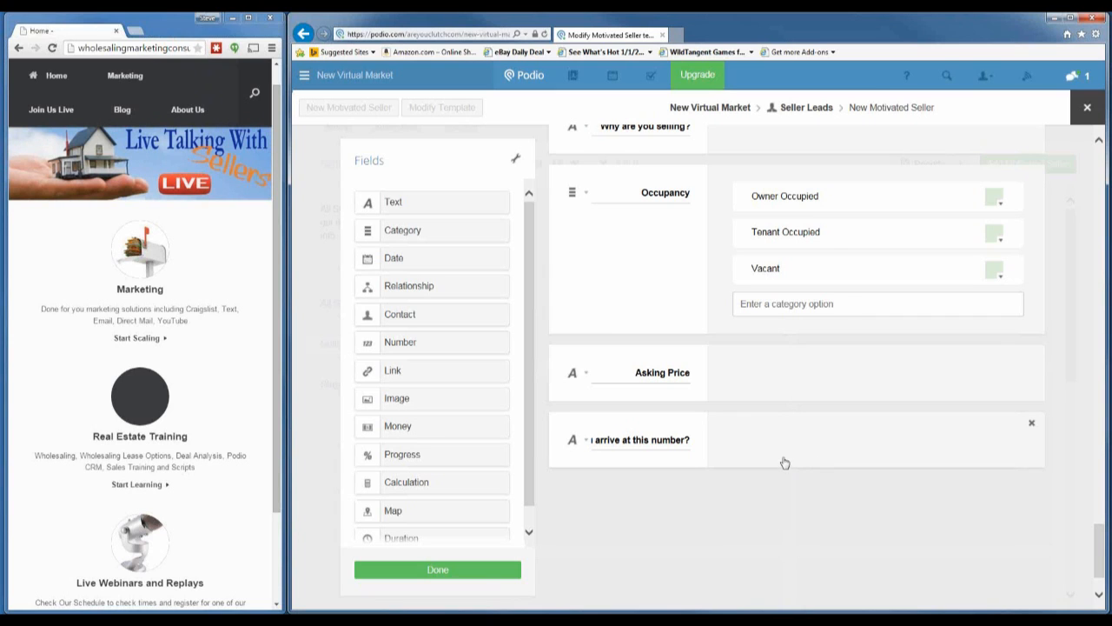
Step: Add a single-line text field named "How soon would you like to sell?" at the end of the template and check the settings of the two fields above
{"action": "scroll", "coordinate": [785, 463], "scroll_direction": "down", "scroll_amount": 1}
{"action": "left_click_drag", "start_coordinate": [390, 205], "coordinate": [628, 421]}
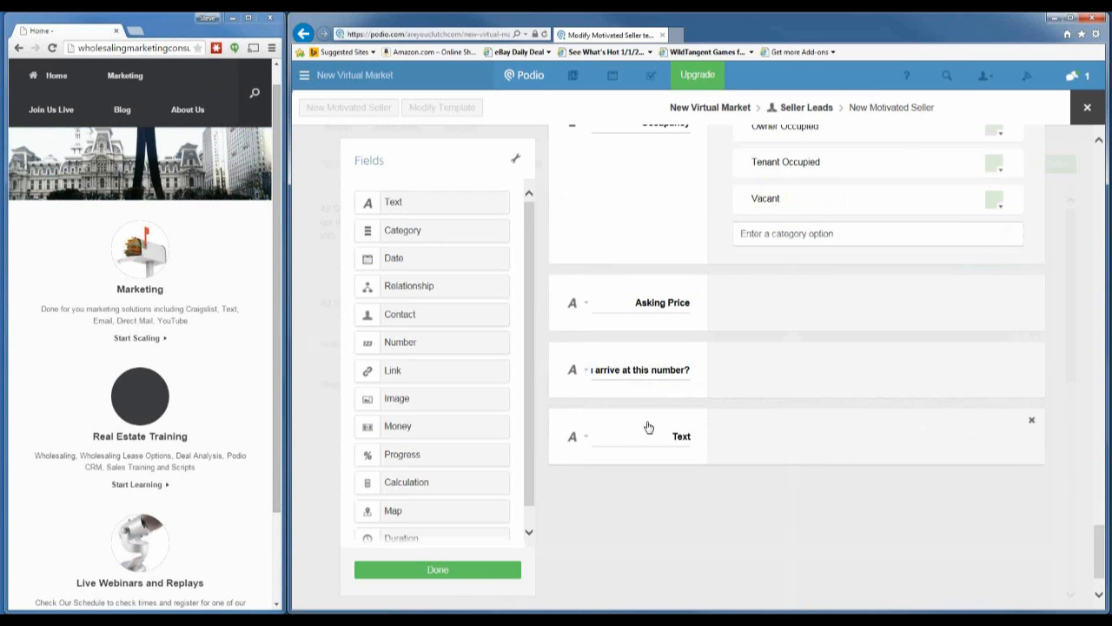
{"action": "left_click_drag", "start_coordinate": [640, 430], "coordinate": [707, 435]}
{"action": "type", "text": "How"}
{"action": "type", "text": " soon would y"}
{"action": "type", "text": "ou like to sell "}
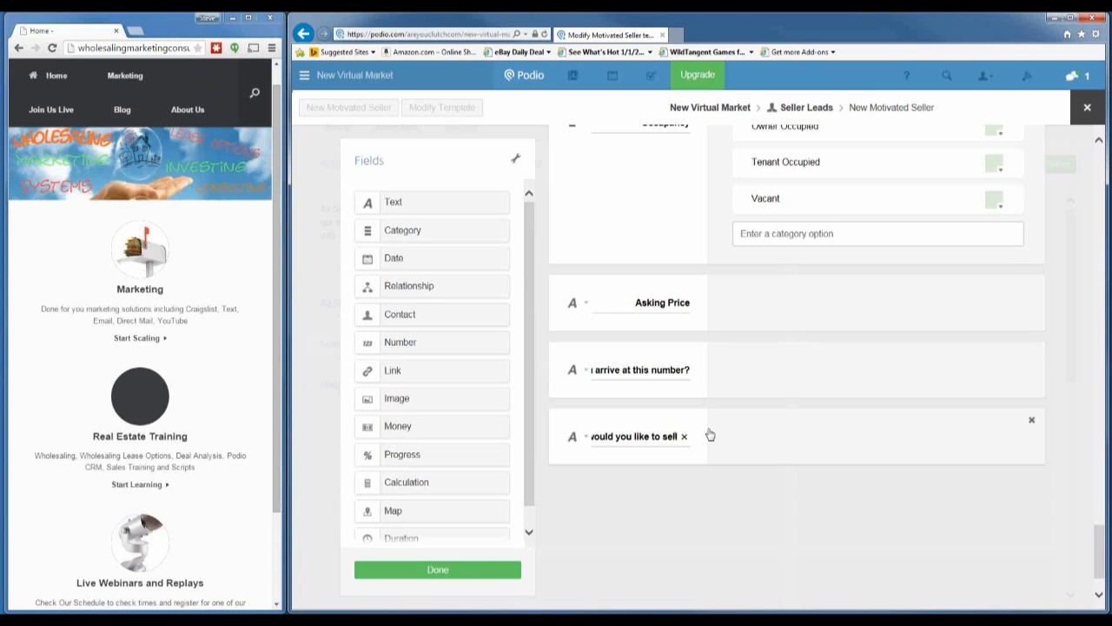
{"action": "type", "text": "?"}
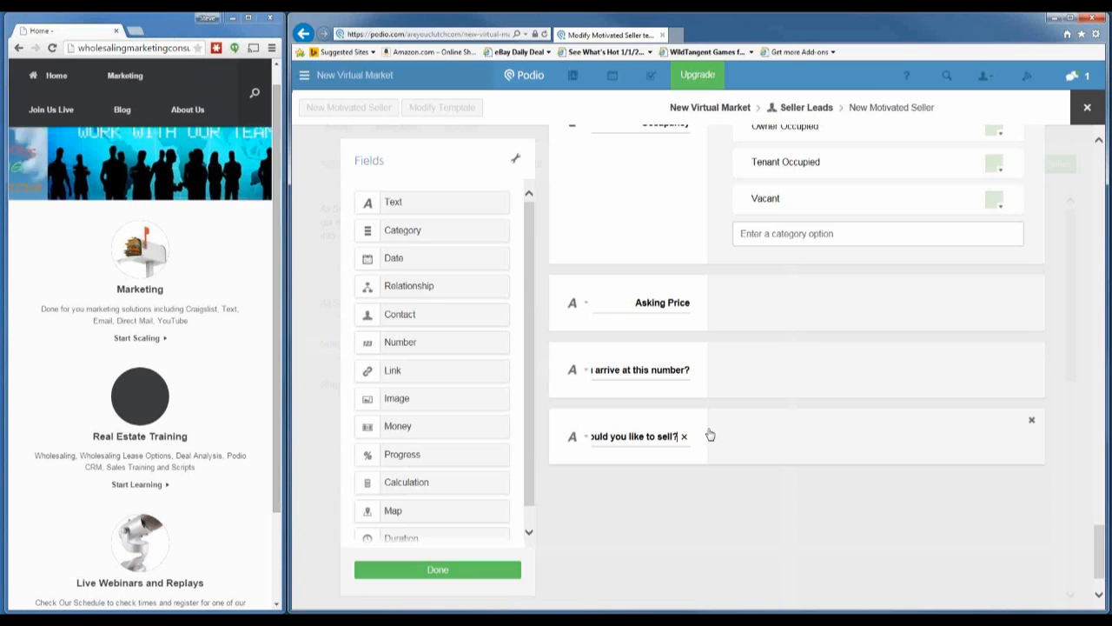
{"action": "left_click", "coordinate": [576, 441]}
{"action": "left_click", "coordinate": [525, 346]}
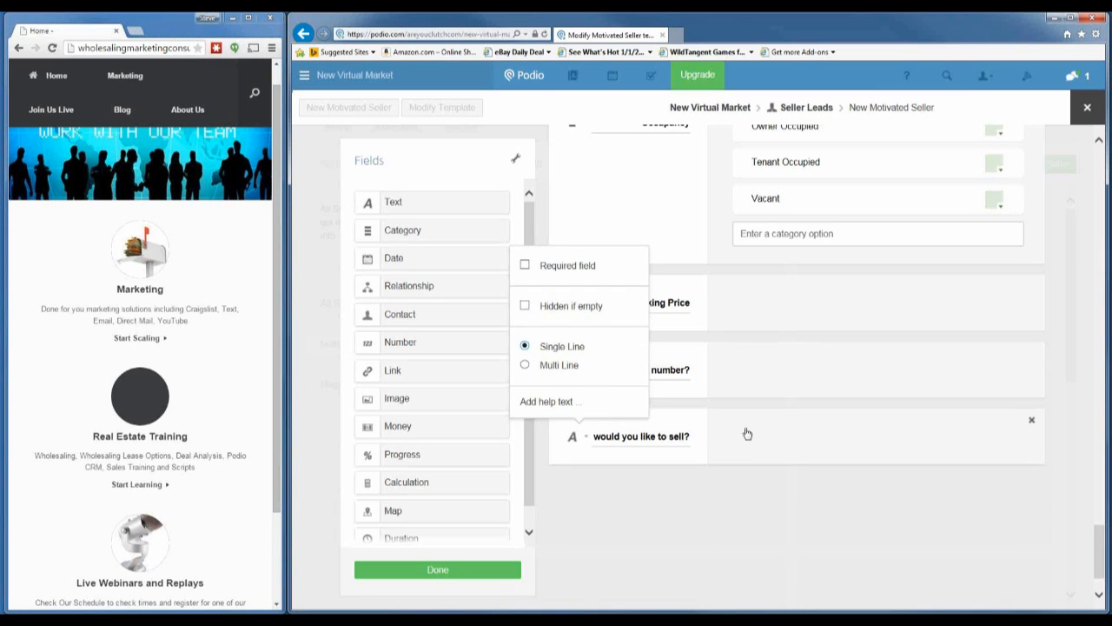
{"action": "left_click", "coordinate": [575, 369]}
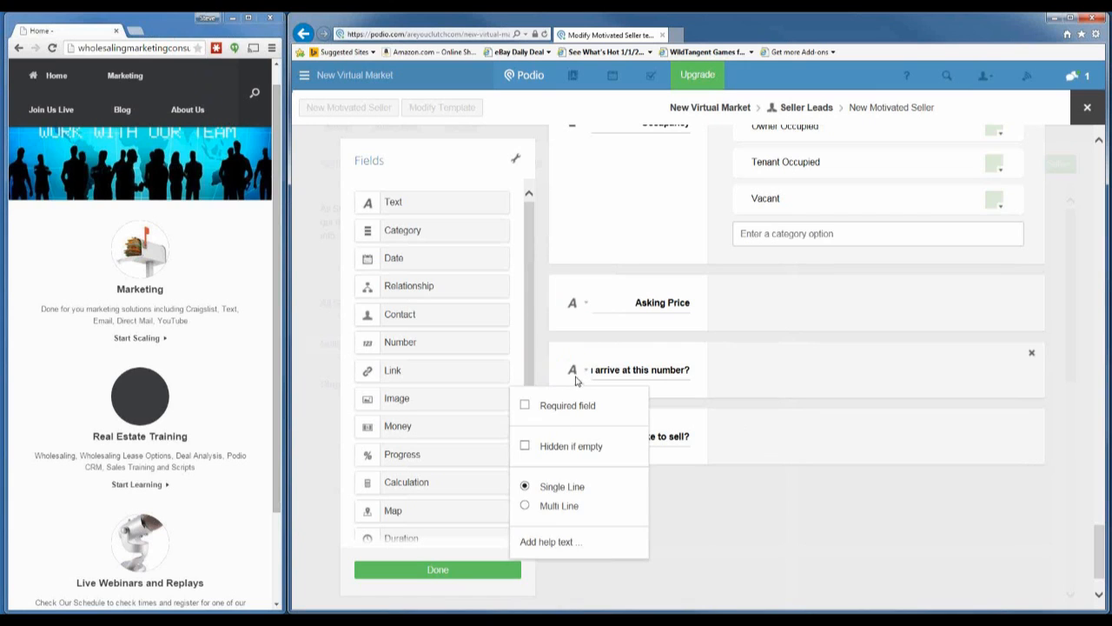
{"action": "left_click", "coordinate": [571, 306]}
{"action": "left_click", "coordinate": [763, 445]}
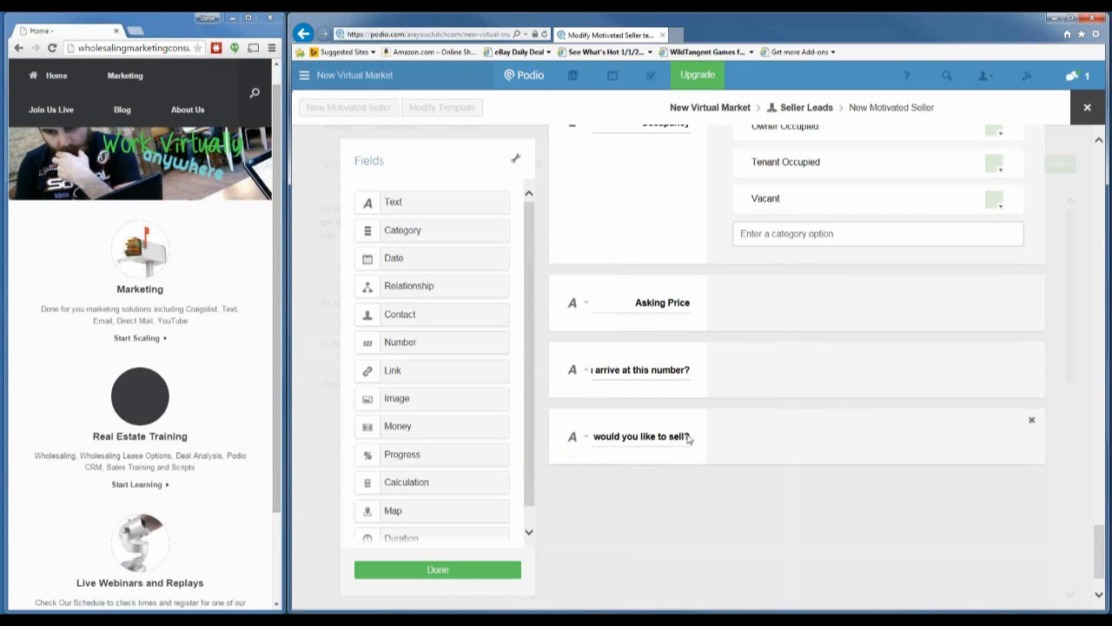
Step: Add a single-line text field named "What is the best price you would sell for All Cash?" below the "How soon would you like to sell?" field
{"action": "scroll", "coordinate": [660, 426], "scroll_direction": "down", "scroll_amount": 1}
{"action": "left_click_drag", "start_coordinate": [417, 205], "coordinate": [620, 407]}
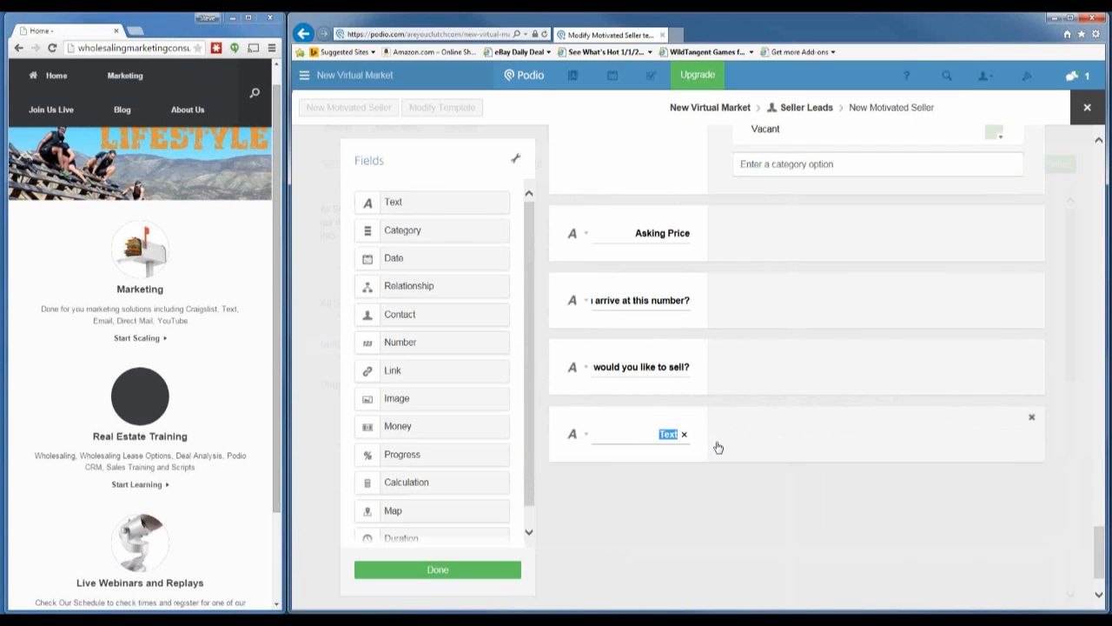
{"action": "type", "text": "What is the"}
{"action": "type", "text": " best price you"}
{"action": "type", "text": " would sell for"}
{"action": "type", "text": " All Cash"}
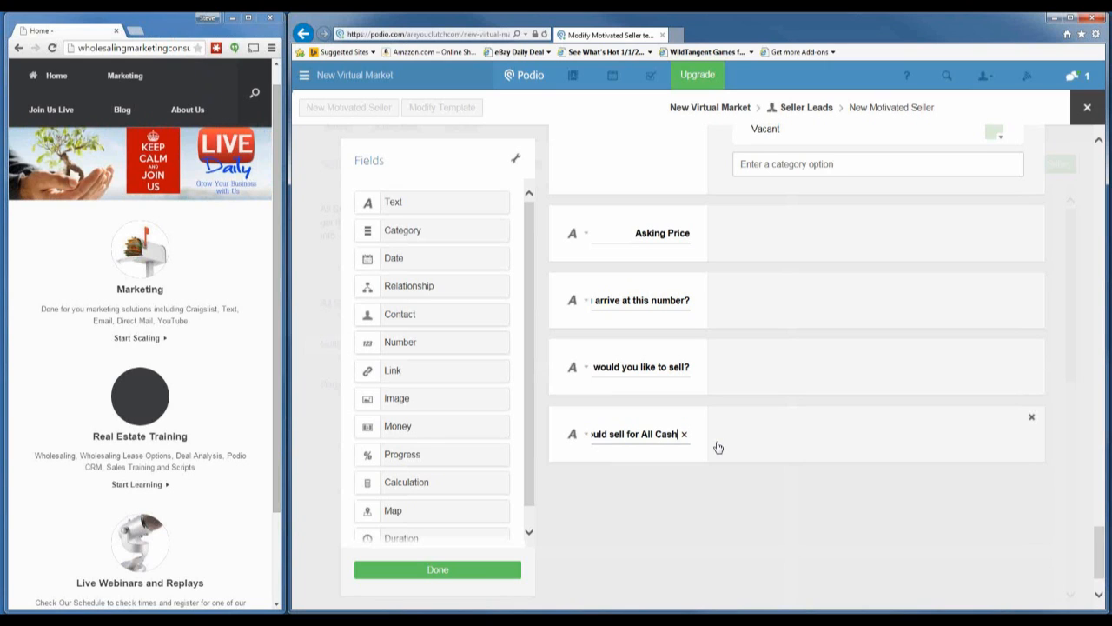
{"action": "type", "text": "?"}
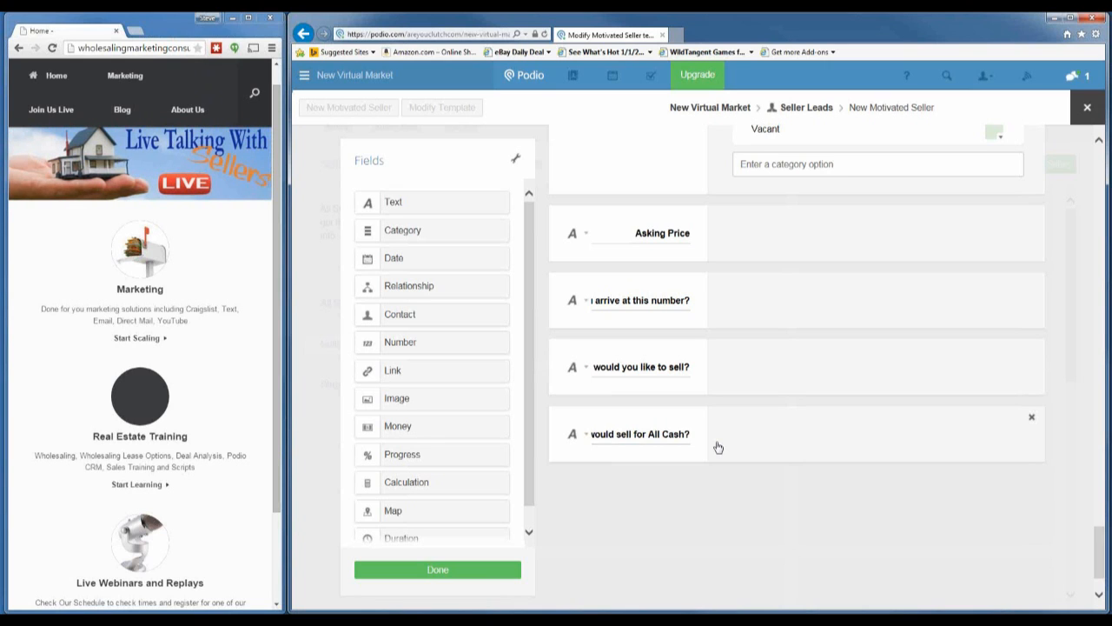
{"action": "left_click", "coordinate": [576, 434]}
{"action": "left_click", "coordinate": [524, 342]}
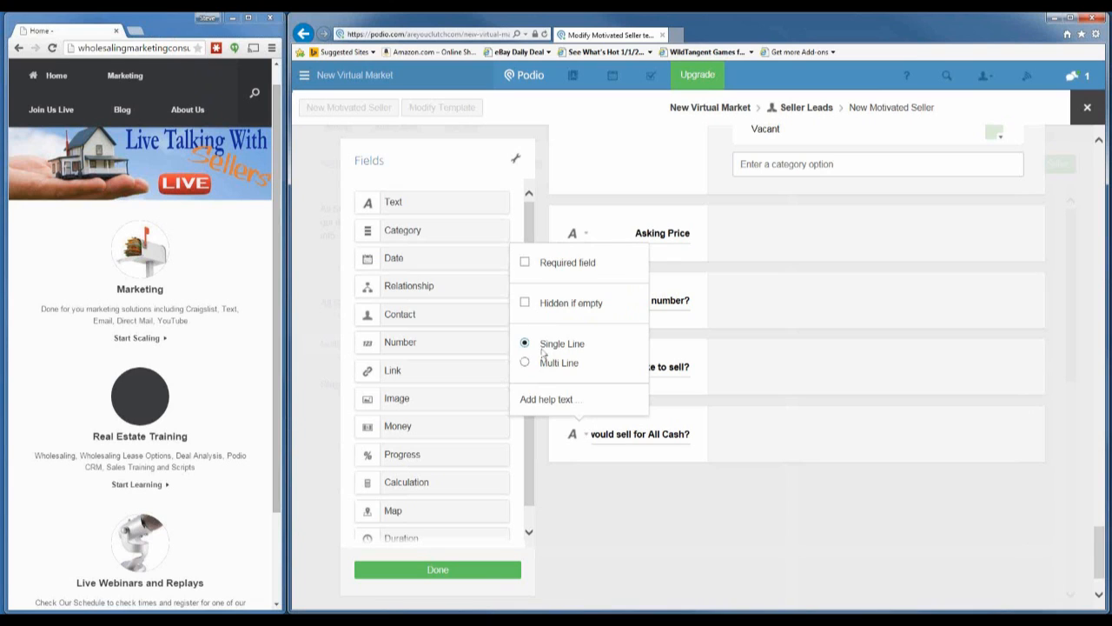
{"action": "left_click", "coordinate": [776, 430]}
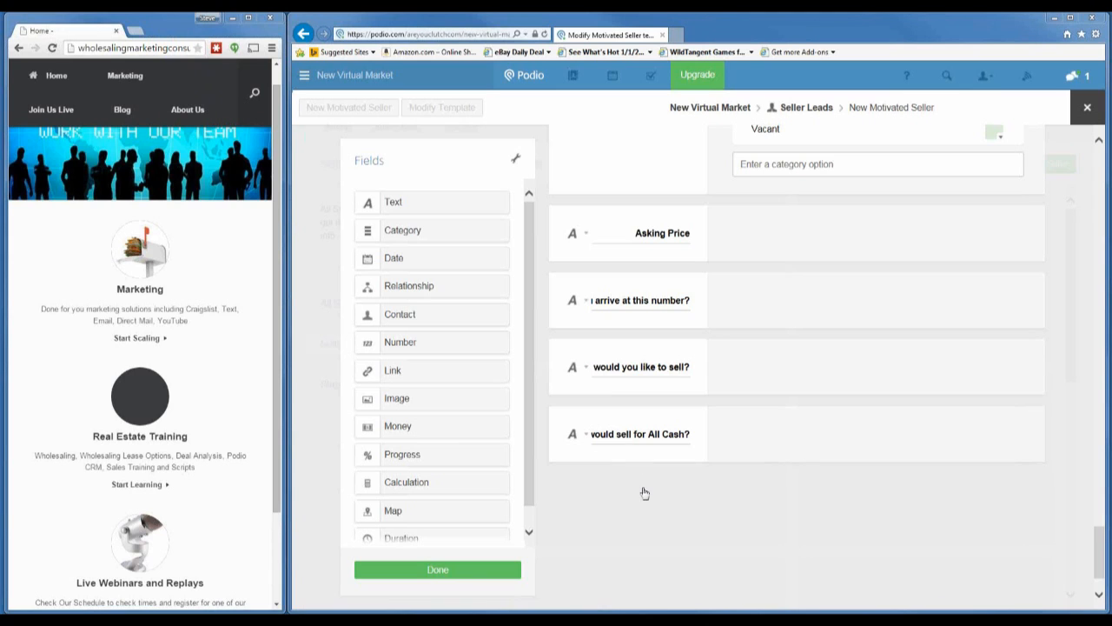
{"action": "left_click", "coordinate": [412, 205]}
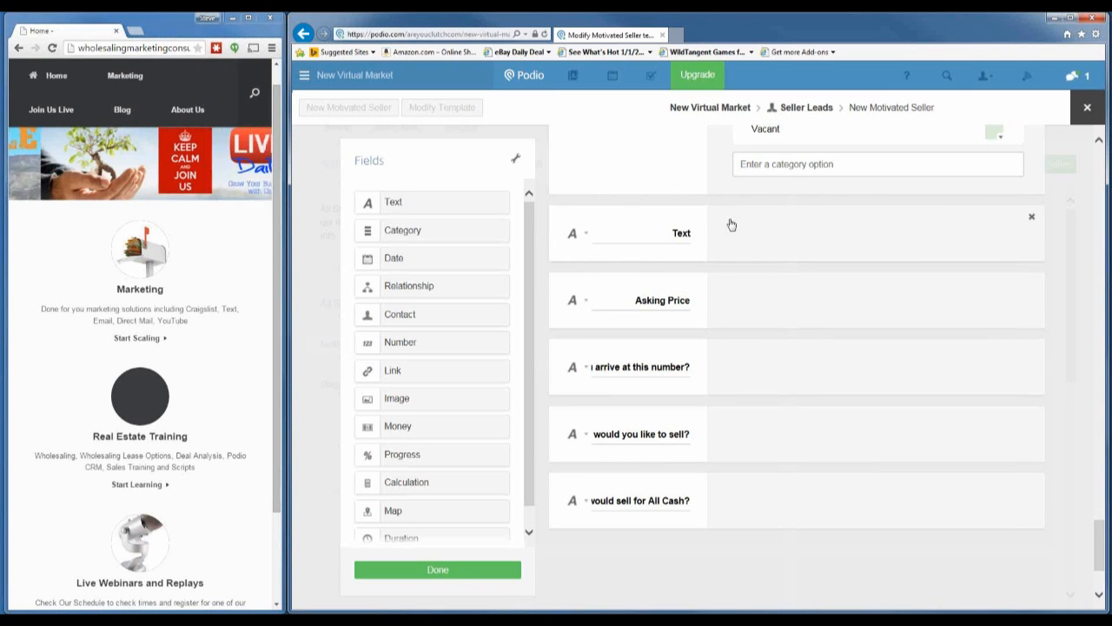
{"action": "left_click_drag", "start_coordinate": [599, 226], "coordinate": [660, 503]}
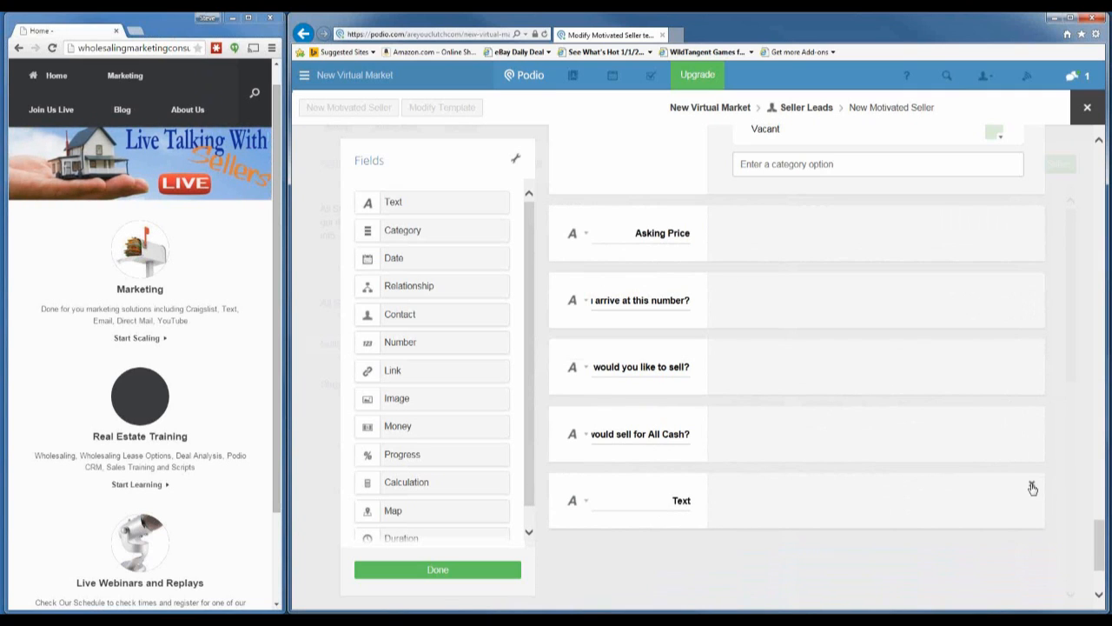
{"action": "left_click", "coordinate": [1033, 487]}
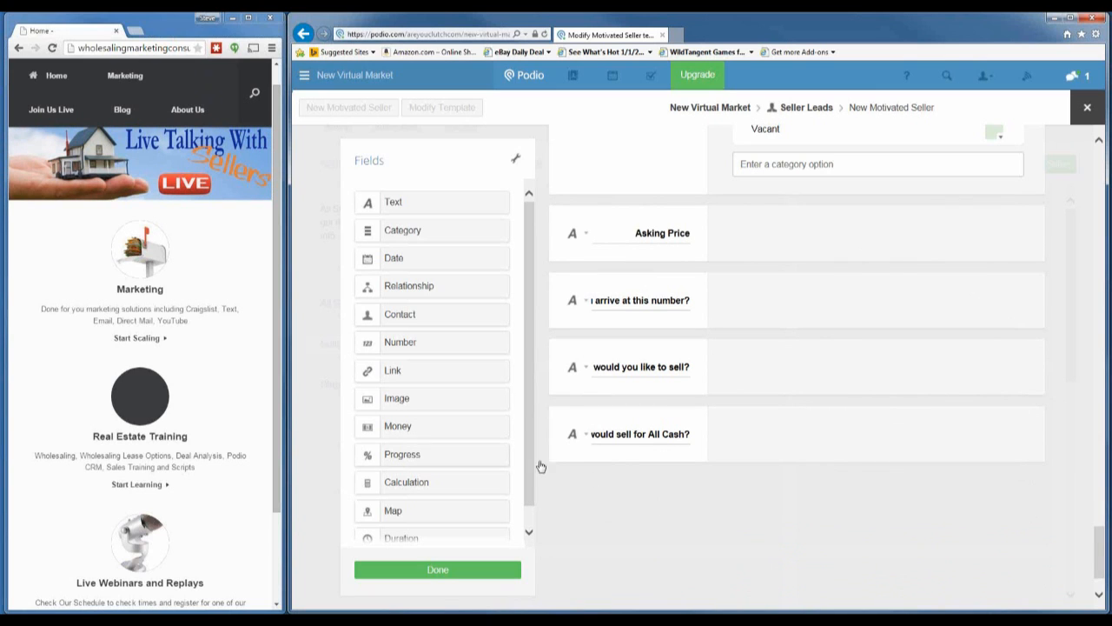
Step: Add a category field named Creative Financing below the All Cash price field
{"action": "left_click_drag", "start_coordinate": [398, 231], "coordinate": [648, 491]}
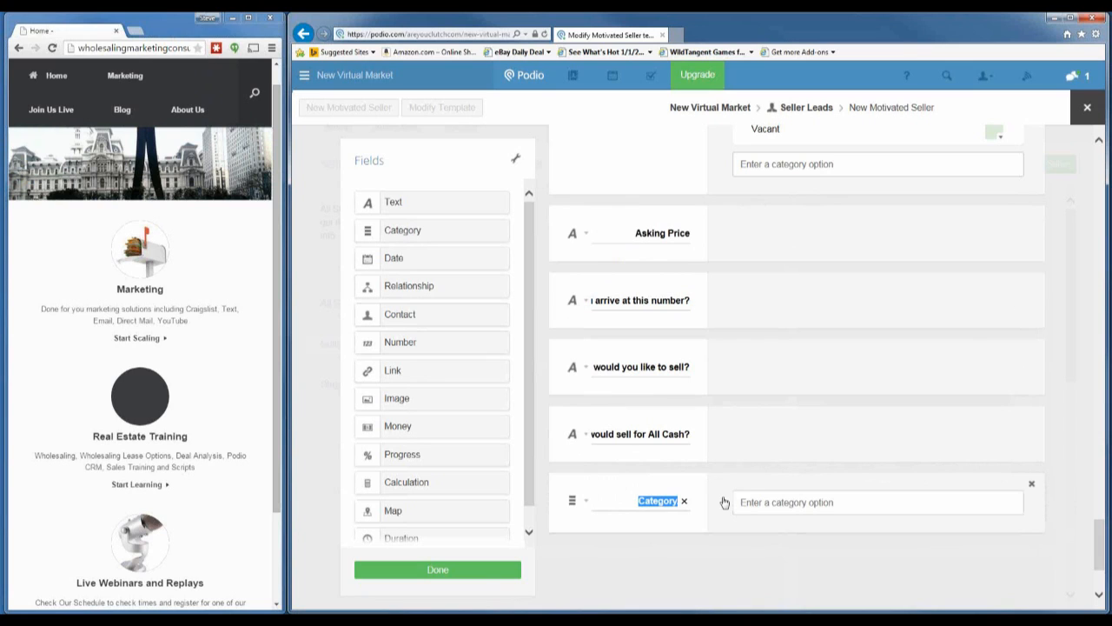
{"action": "type", "text": "Creative Financ"}
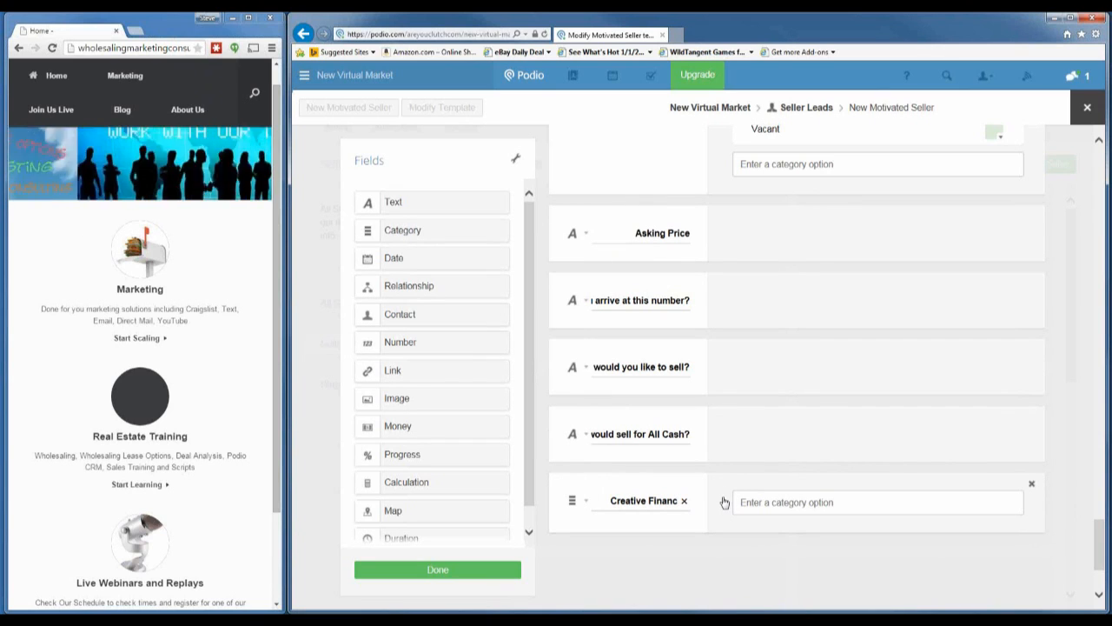
{"action": "type", "text": "ing"}
Step: Add the options YES and NO to the Creative Financing category field and check the field's settings
{"action": "left_click", "coordinate": [766, 498]}
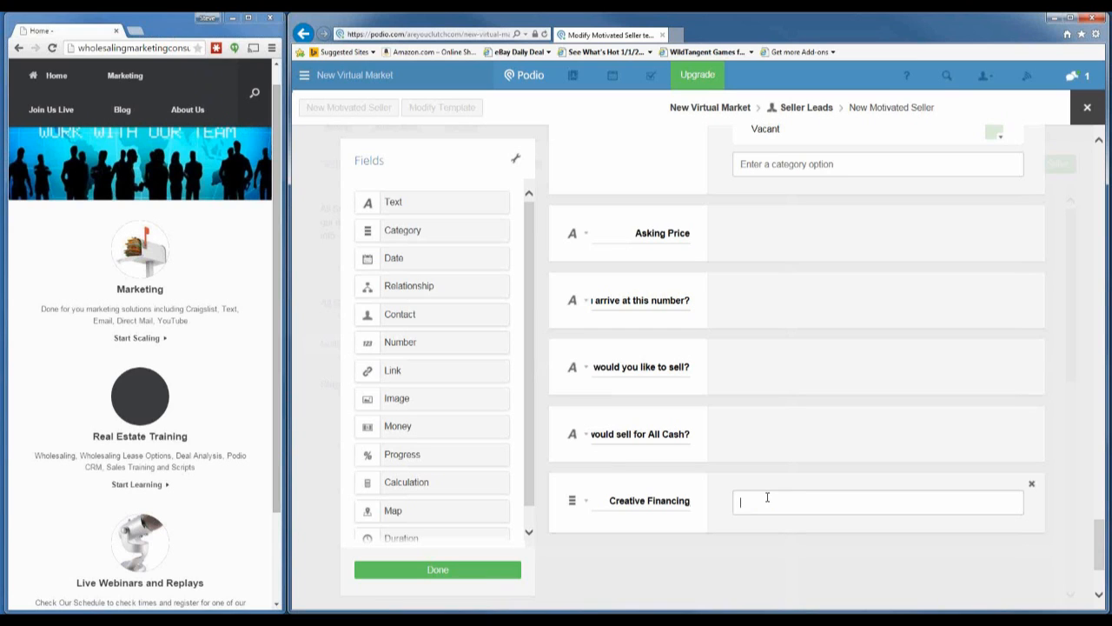
{"action": "type", "text": "YES"}
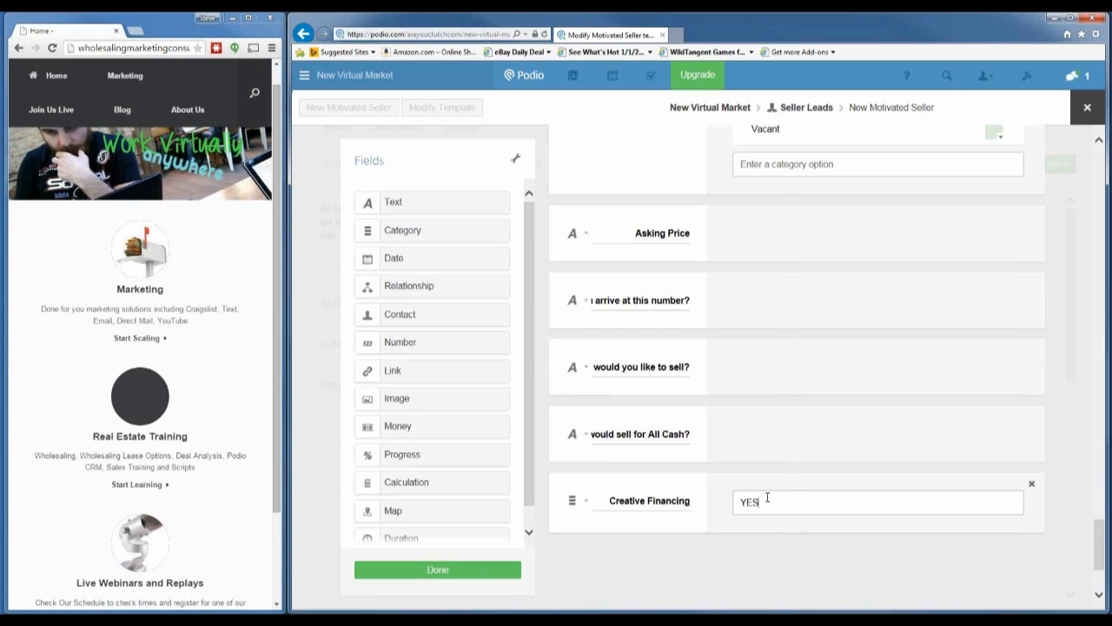
{"action": "key", "text": "Return"}
{"action": "type", "text": "NO"}
{"action": "key", "text": "Return"}
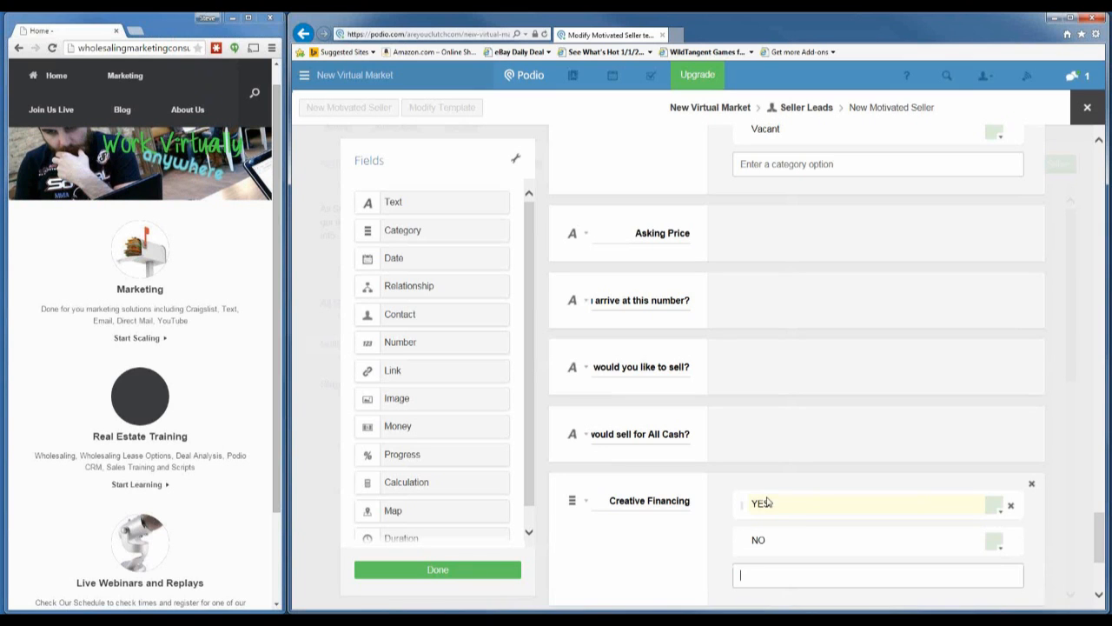
{"action": "scroll", "coordinate": [697, 502], "scroll_direction": "down", "scroll_amount": 1}
{"action": "left_click", "coordinate": [577, 429]}
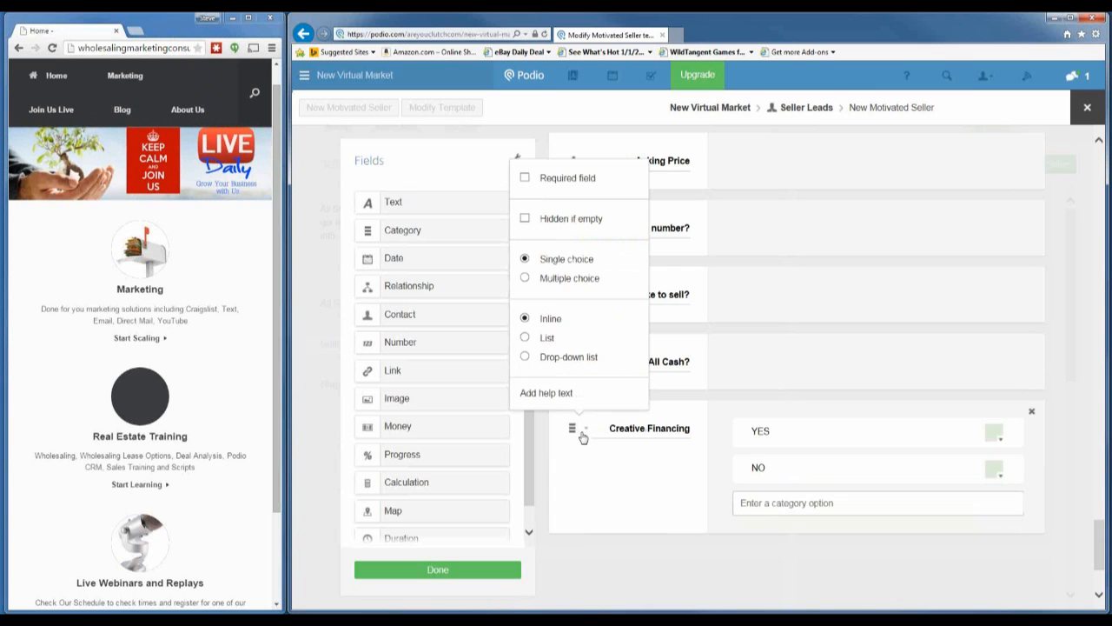
{"action": "left_click", "coordinate": [589, 443]}
Step: Add a single-line text field named "Creative Financing Notes:" below the Creative Financing field
{"action": "scroll", "coordinate": [613, 452], "scroll_direction": "down", "scroll_amount": 2}
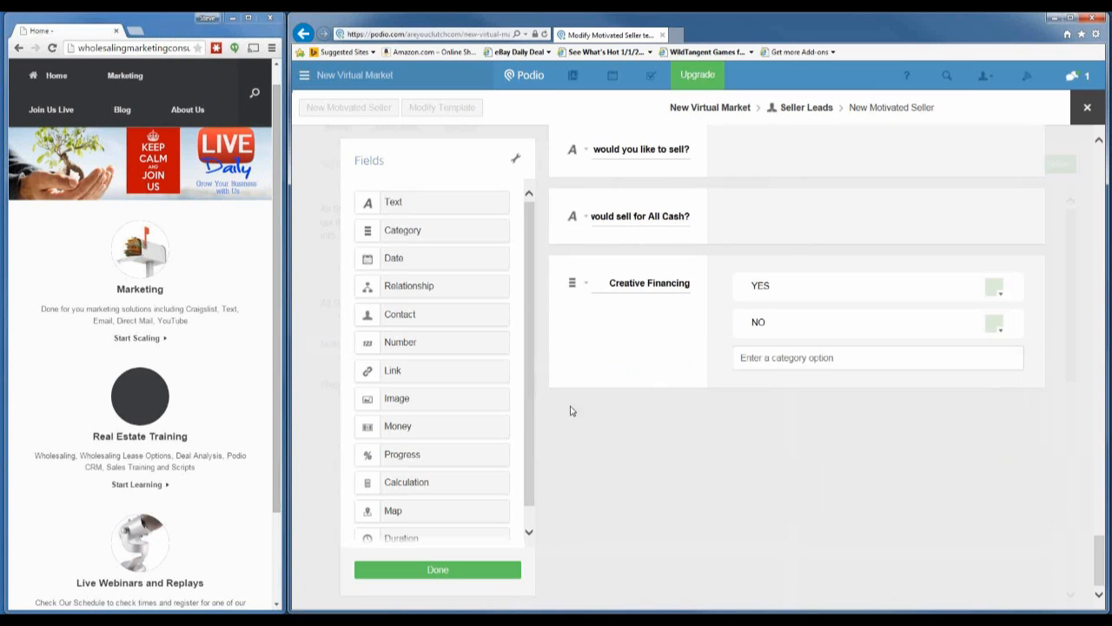
{"action": "left_click", "coordinate": [633, 404]}
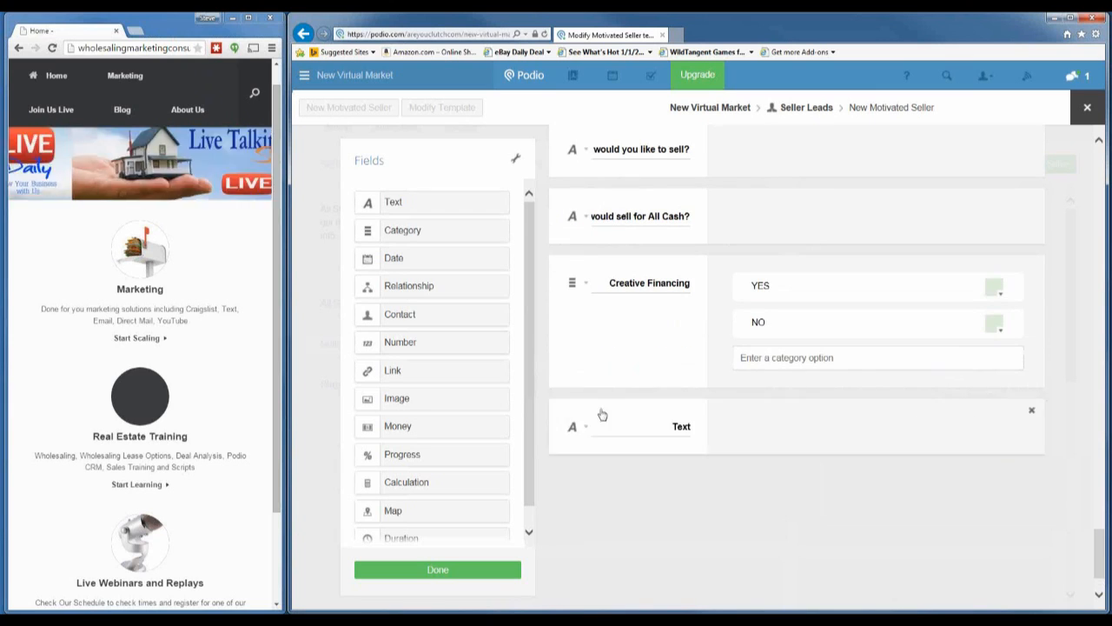
{"action": "left_click", "coordinate": [587, 432]}
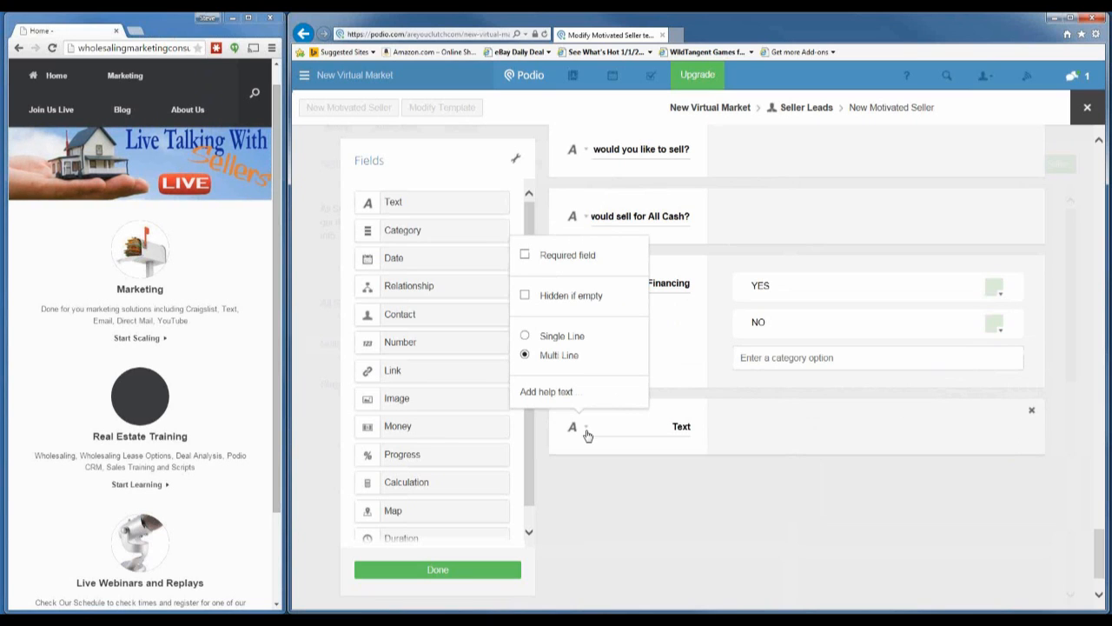
{"action": "left_click", "coordinate": [525, 336]}
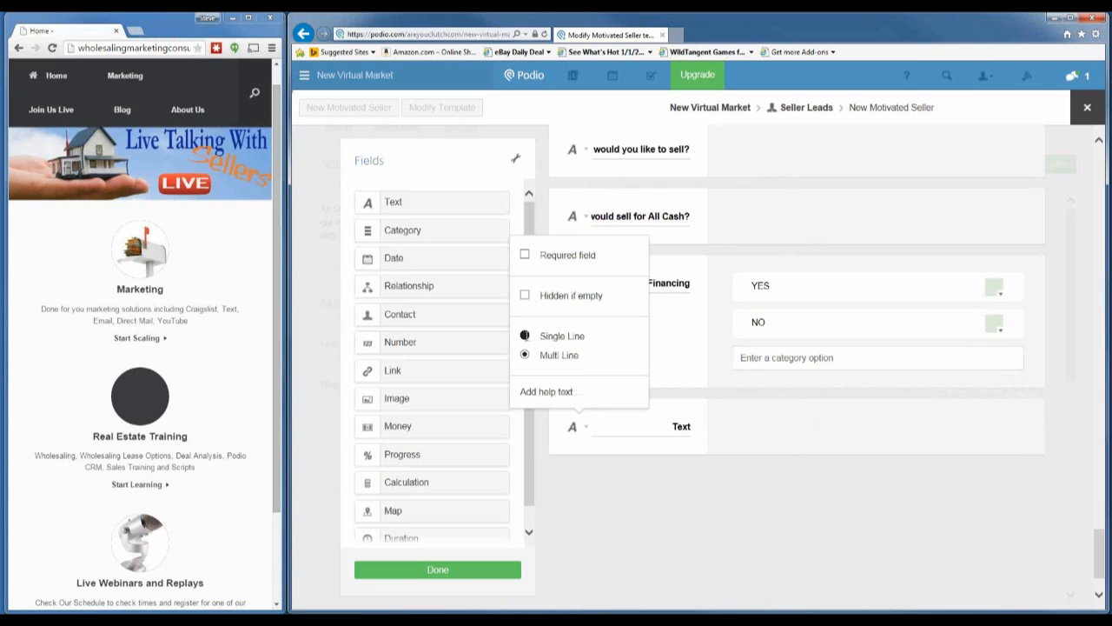
{"action": "double_click", "coordinate": [662, 425]}
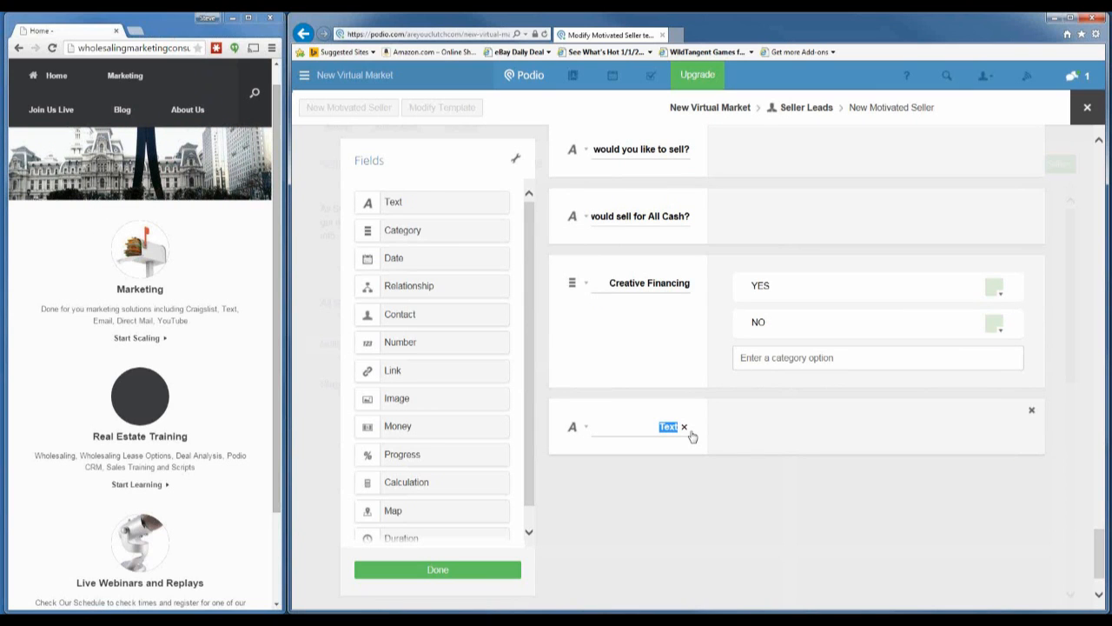
{"action": "type", "text": "Creative Financ"}
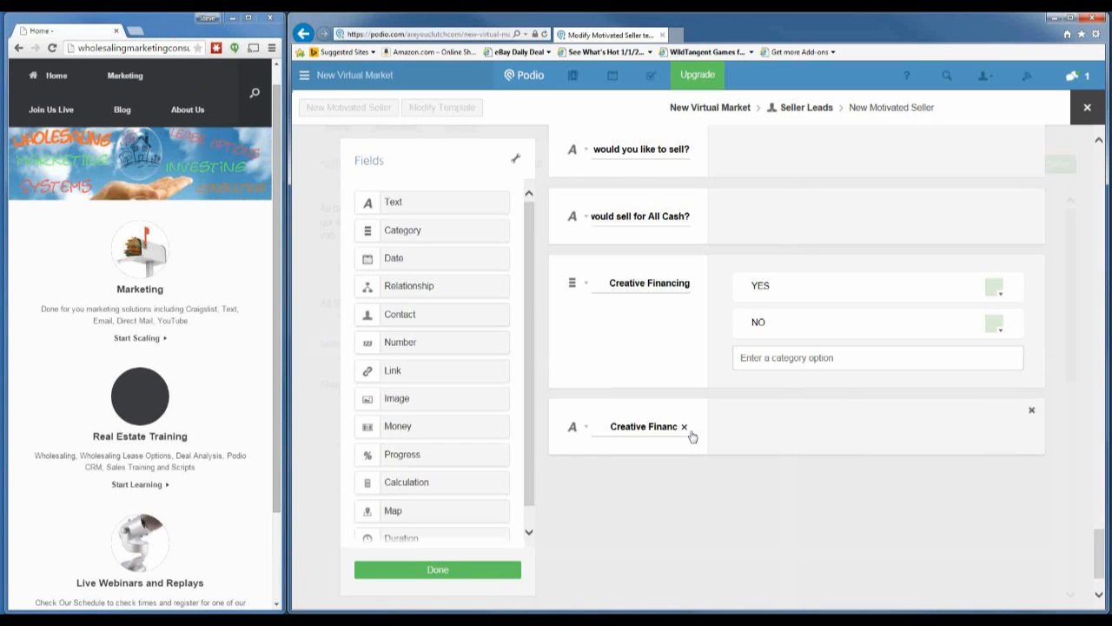
{"action": "type", "text": "ing"}
{"action": "type", "text": "Notes:"}
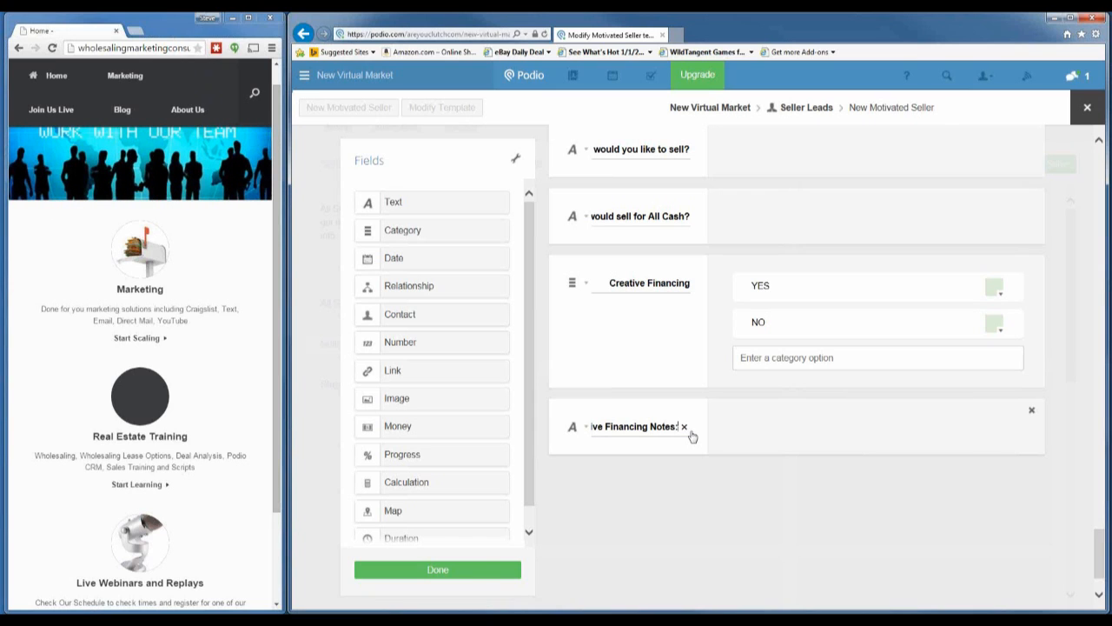
{"action": "left_click", "coordinate": [634, 497]}
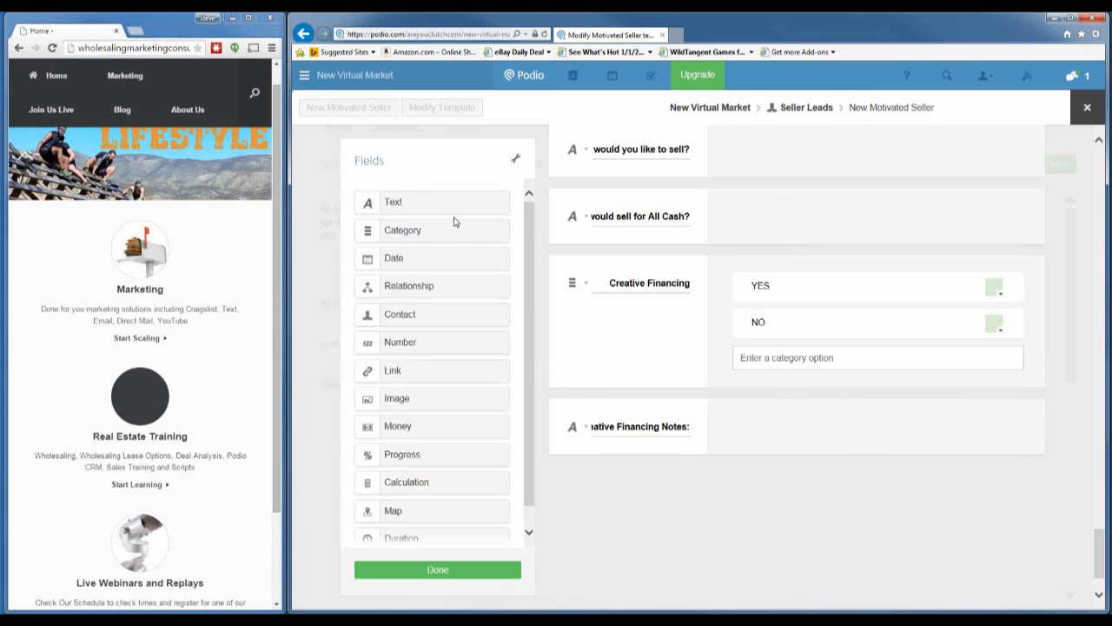
Step: Add a text field named "Back Taxes, Liends, Judgments, Mortgage?" below the Creative Financing Notes field
{"action": "left_click_drag", "start_coordinate": [391, 205], "coordinate": [634, 489]}
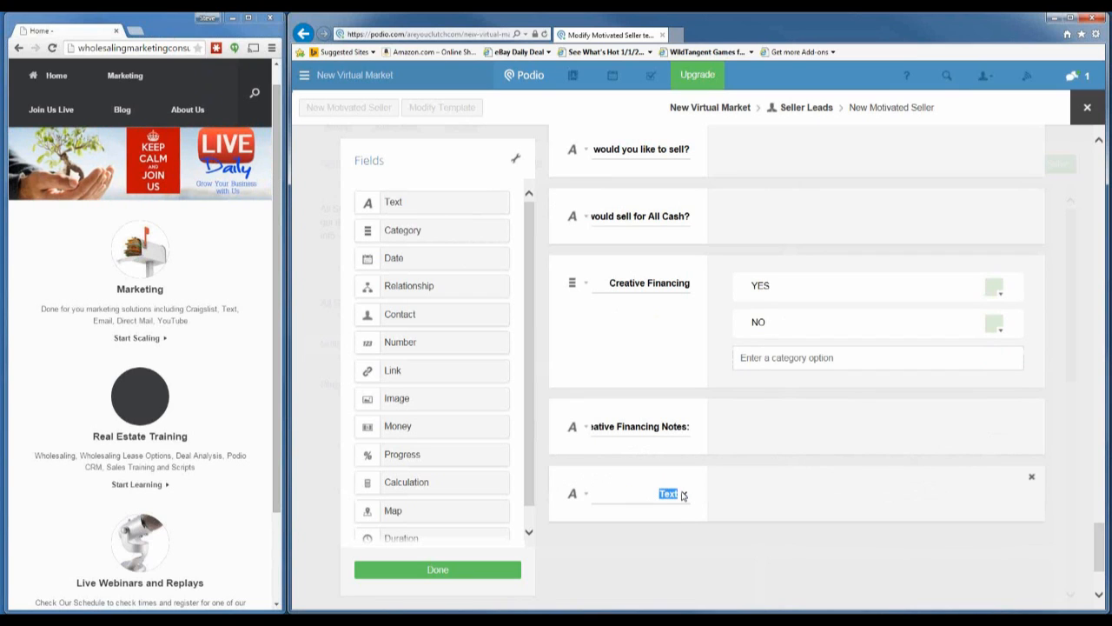
{"action": "type", "text": "Back Tax"}
{"action": "type", "text": "es"}
{"action": "type", "text": ", L"}
{"action": "type", "text": "iends, Jud"}
{"action": "type", "text": "gments, Mor"}
{"action": "type", "text": "tgage?"}
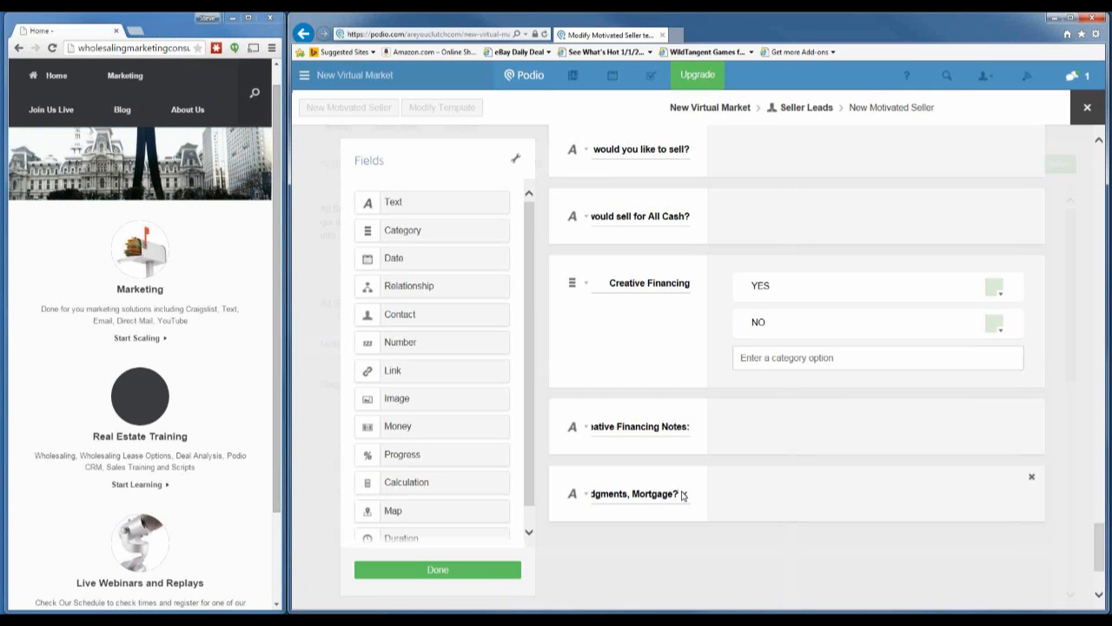
{"action": "left_click", "coordinate": [737, 520]}
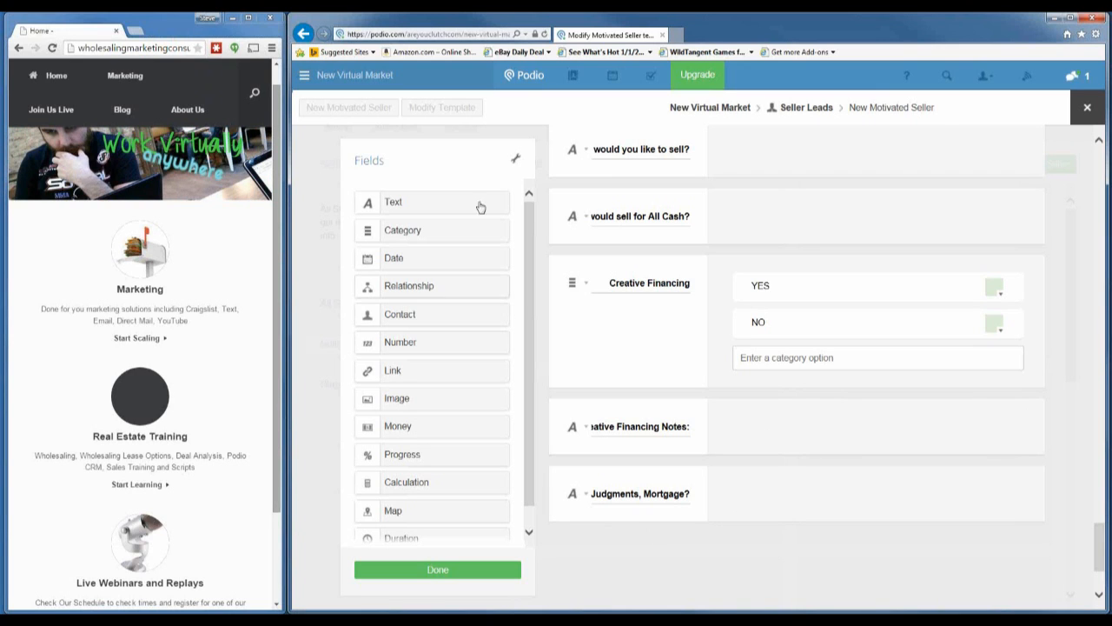
Step: Add a category field named "Is the property listed?" below the back taxes and mortgage field
{"action": "left_click_drag", "start_coordinate": [392, 237], "coordinate": [649, 556]}
{"action": "double_click", "coordinate": [683, 561]}
{"action": "key", "text": "BackSpace"}
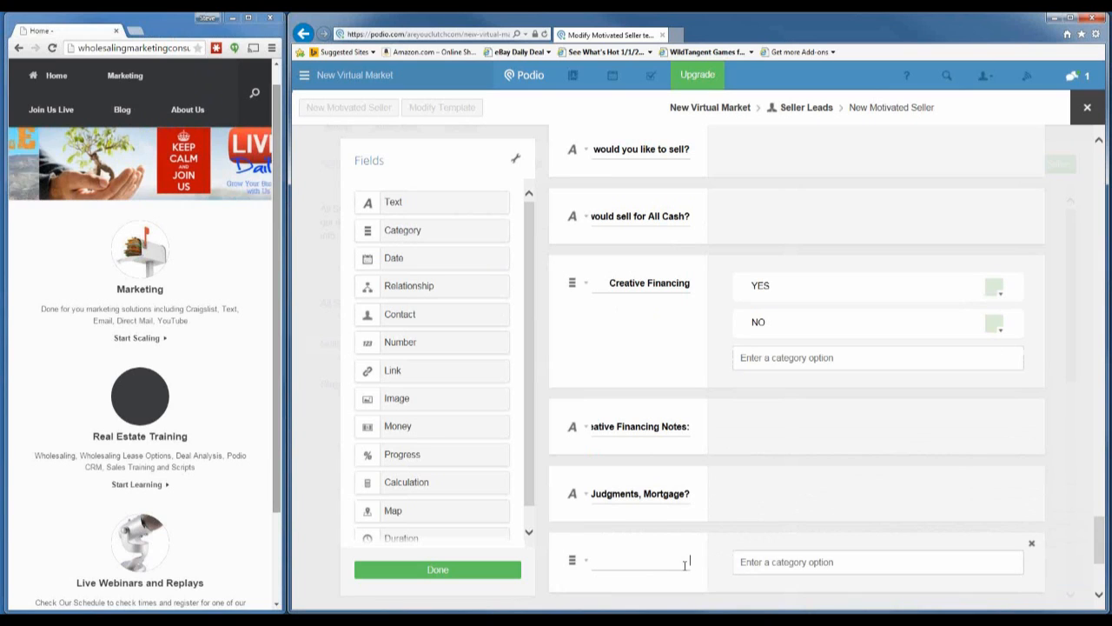
{"action": "type", "text": "Is the"}
{"action": "type", "text": " property l"}
{"action": "type", "text": "isted?"}
{"action": "key", "text": "Tab"}
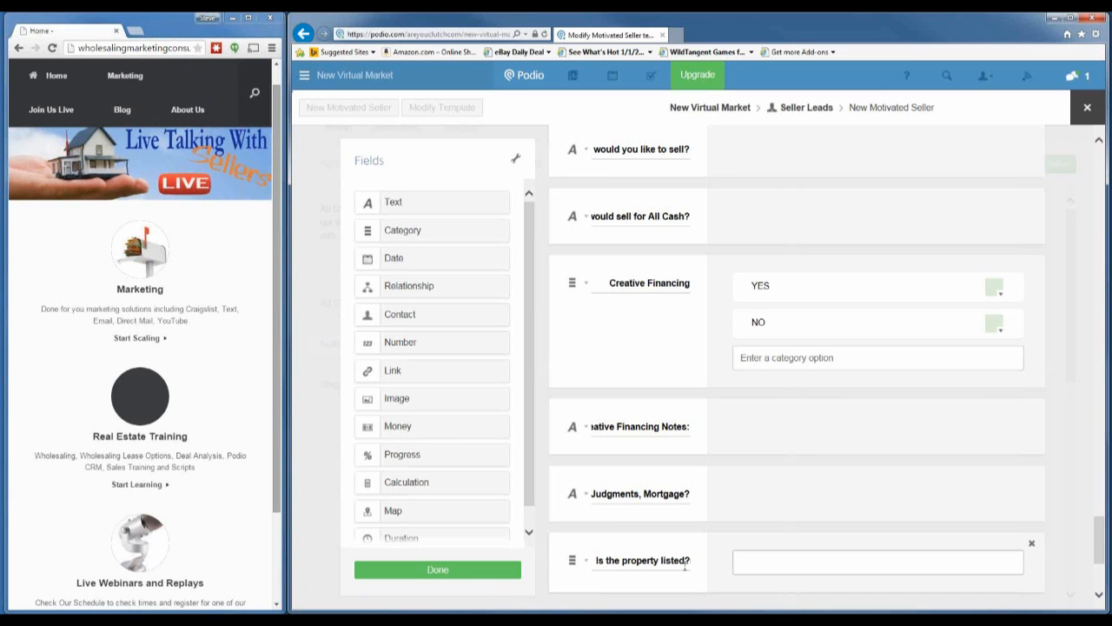
Step: Give the "Is the property listed?" field the options NO, Exclusive and Non-Exlusive
{"action": "type", "text": "NO"}
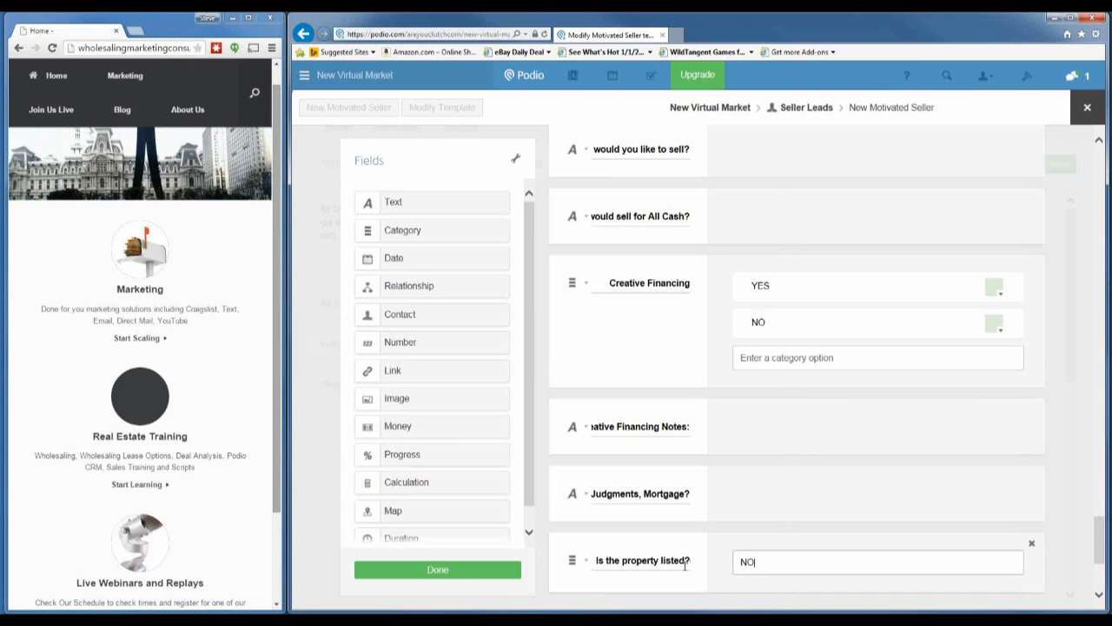
{"action": "key", "text": "Return"}
{"action": "type", "text": "Exclusive"}
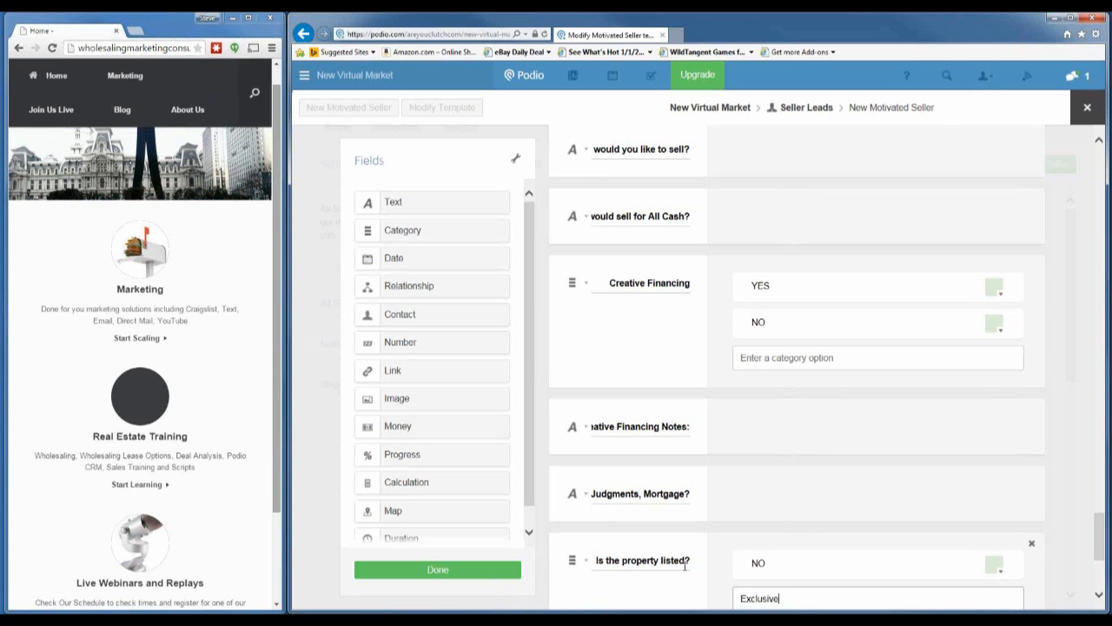
{"action": "key", "text": "Return"}
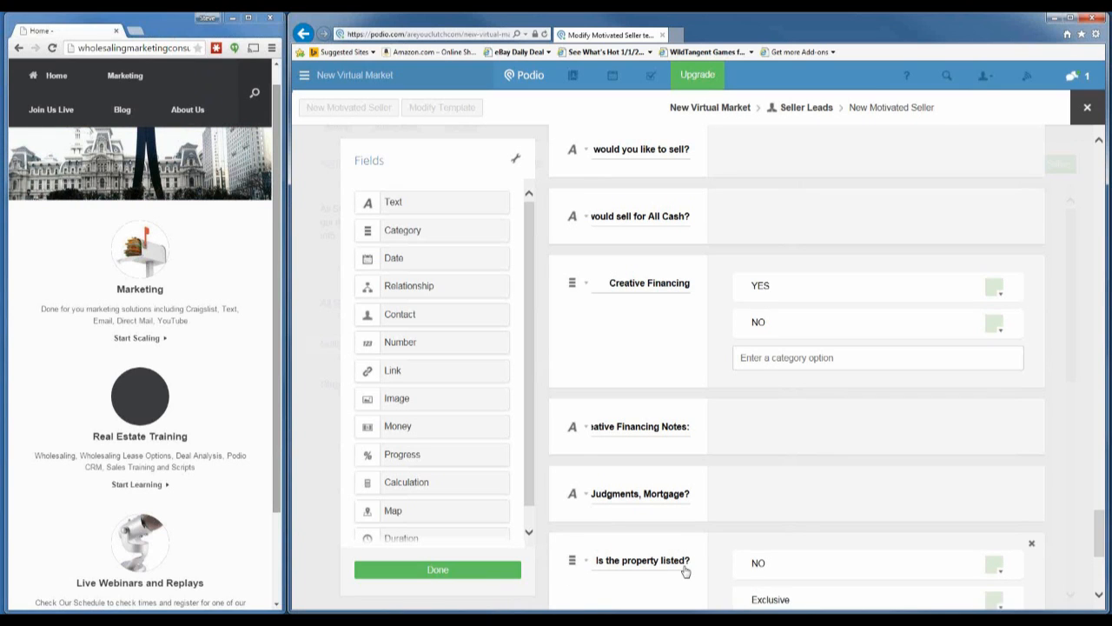
{"action": "type", "text": "Non-Exlusive"}
{"action": "key", "text": "Return"}
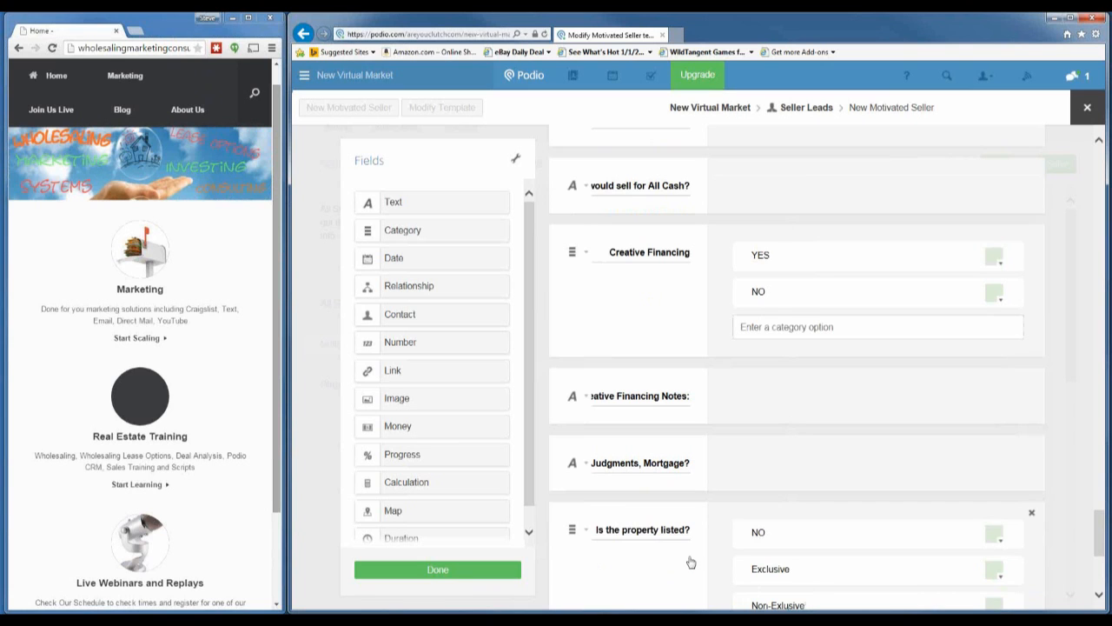
Step: Set the "Is the property listed?" category field to multiple choice
{"action": "scroll", "coordinate": [667, 512], "scroll_direction": "down", "scroll_amount": 3}
{"action": "scroll", "coordinate": [666, 512], "scroll_direction": "down", "scroll_amount": 1}
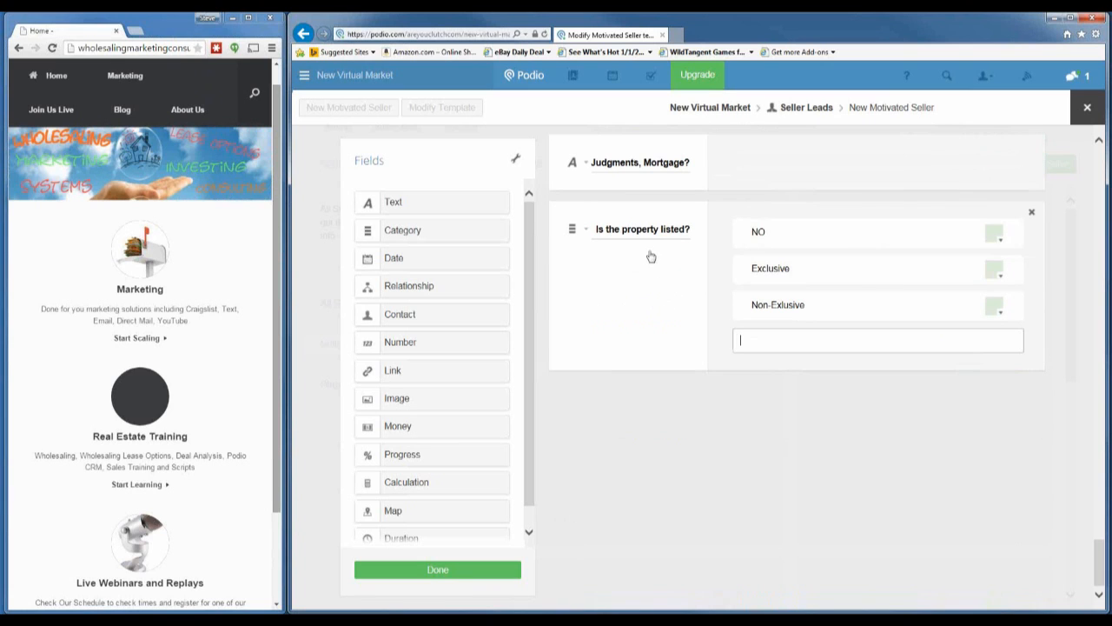
{"action": "left_click", "coordinate": [583, 230]}
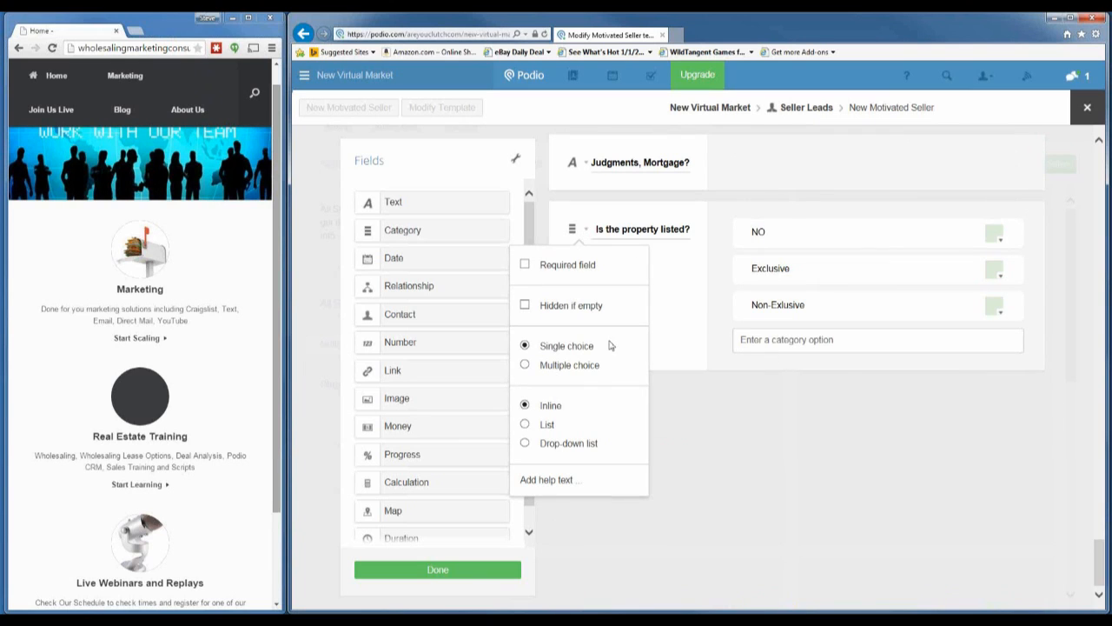
{"action": "left_click", "coordinate": [864, 400]}
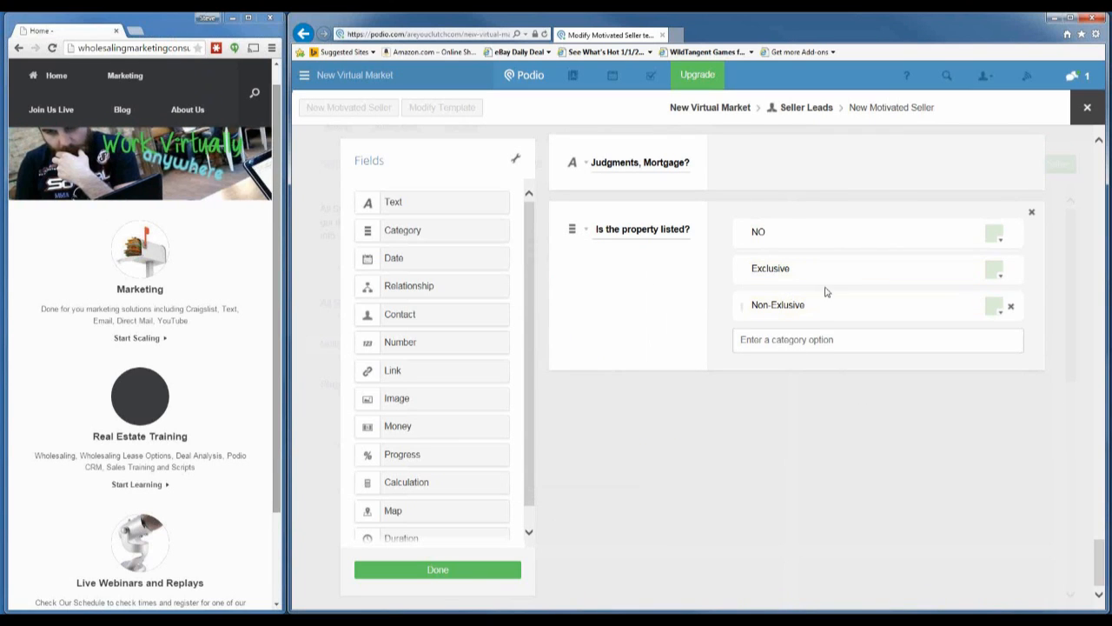
{"action": "left_click", "coordinate": [584, 232]}
{"action": "left_click", "coordinate": [524, 365]}
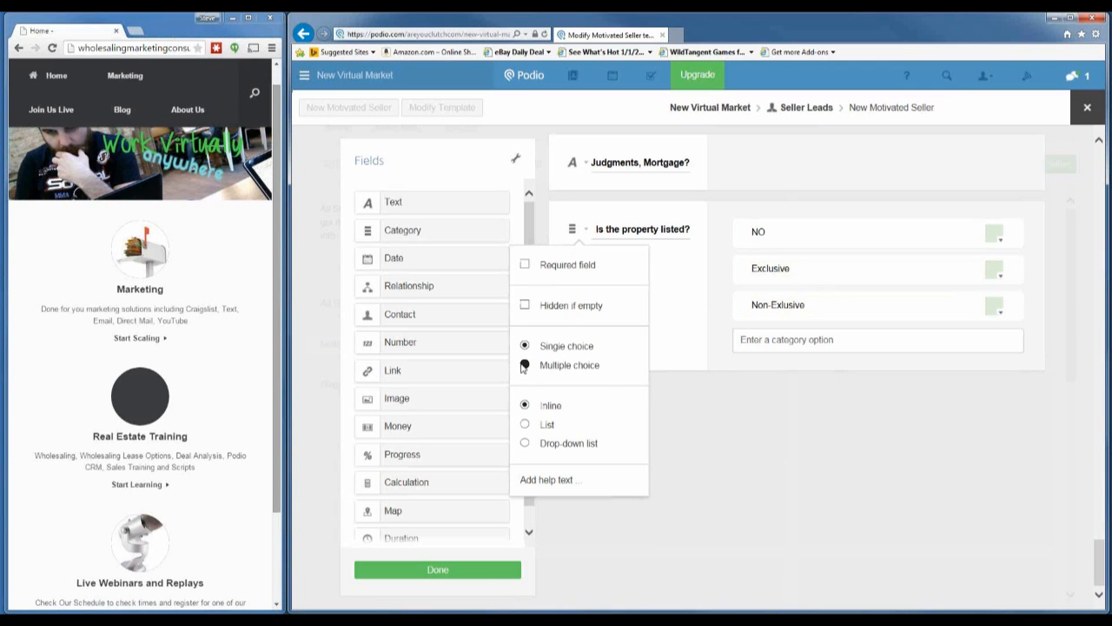
{"action": "left_click", "coordinate": [817, 375]}
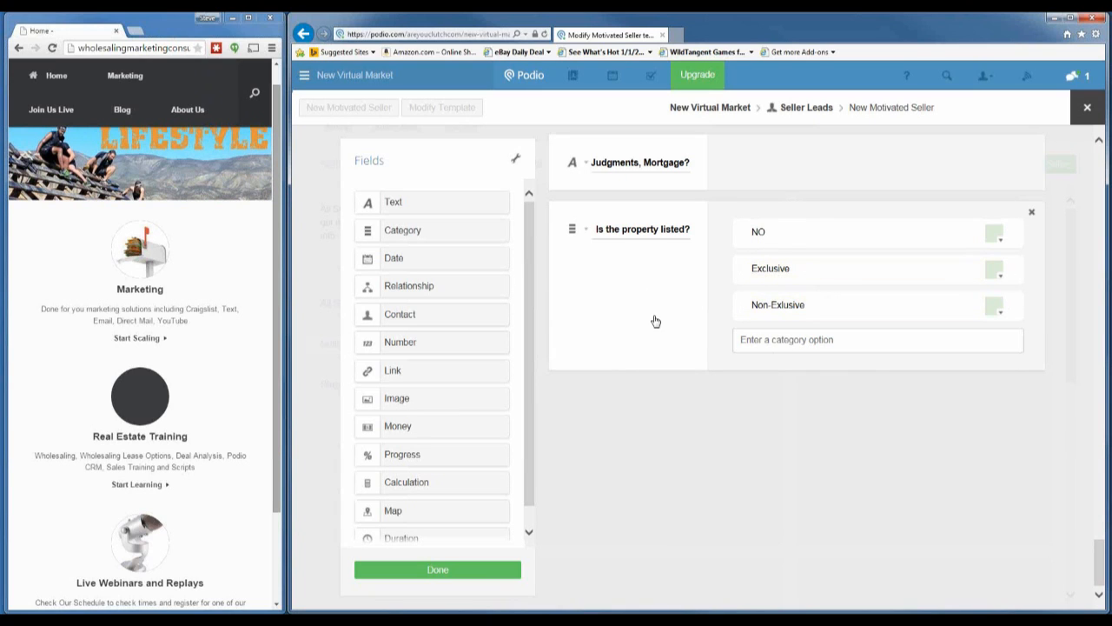
Step: Add a single-line text field named "Listing Ends" below the "Is the property listed?" field
{"action": "left_click", "coordinate": [392, 201]}
{"action": "left_click", "coordinate": [635, 408]}
{"action": "type", "text": "Listing Ends"}
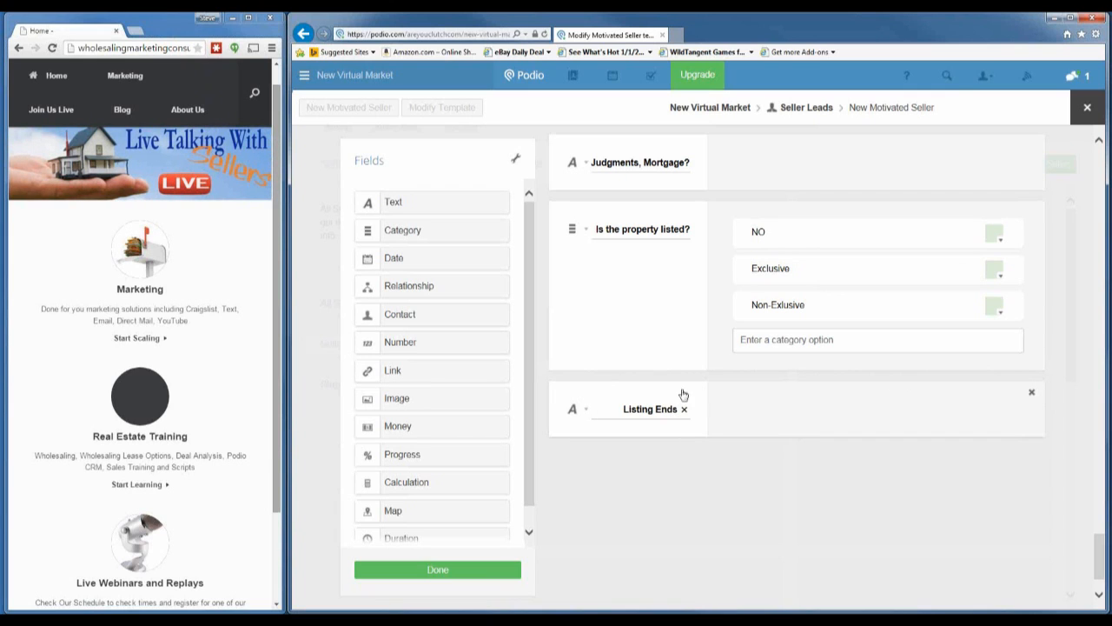
{"action": "left_click", "coordinate": [586, 412]}
{"action": "left_click", "coordinate": [545, 527]}
{"action": "left_click", "coordinate": [705, 461]}
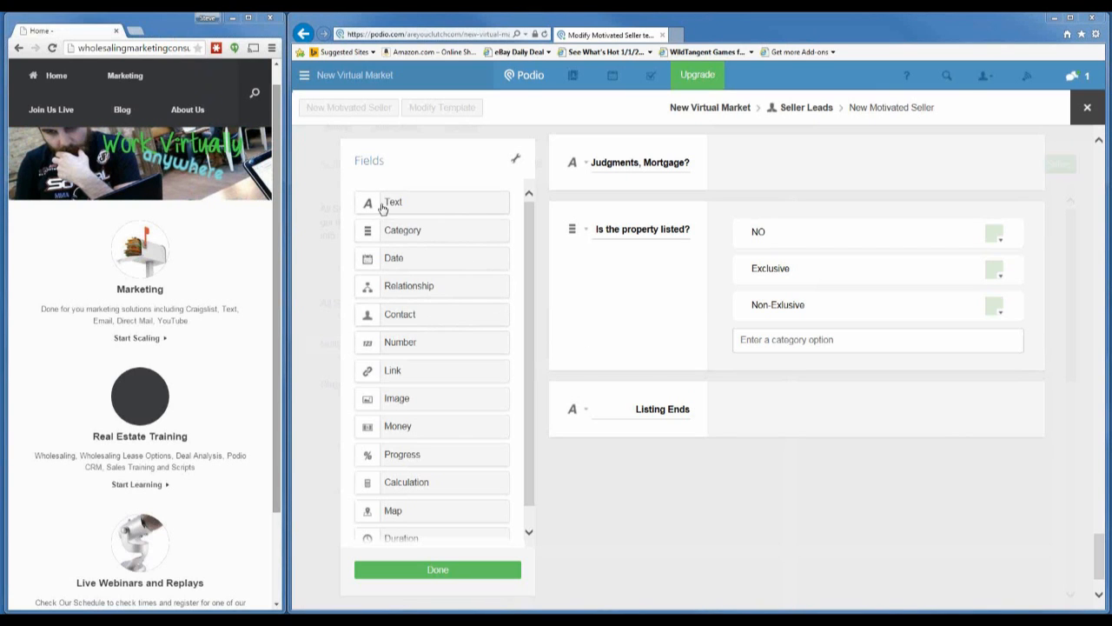
Step: Add another text field below the Listing Ends field
{"action": "left_click_drag", "start_coordinate": [606, 363], "coordinate": [643, 470]}
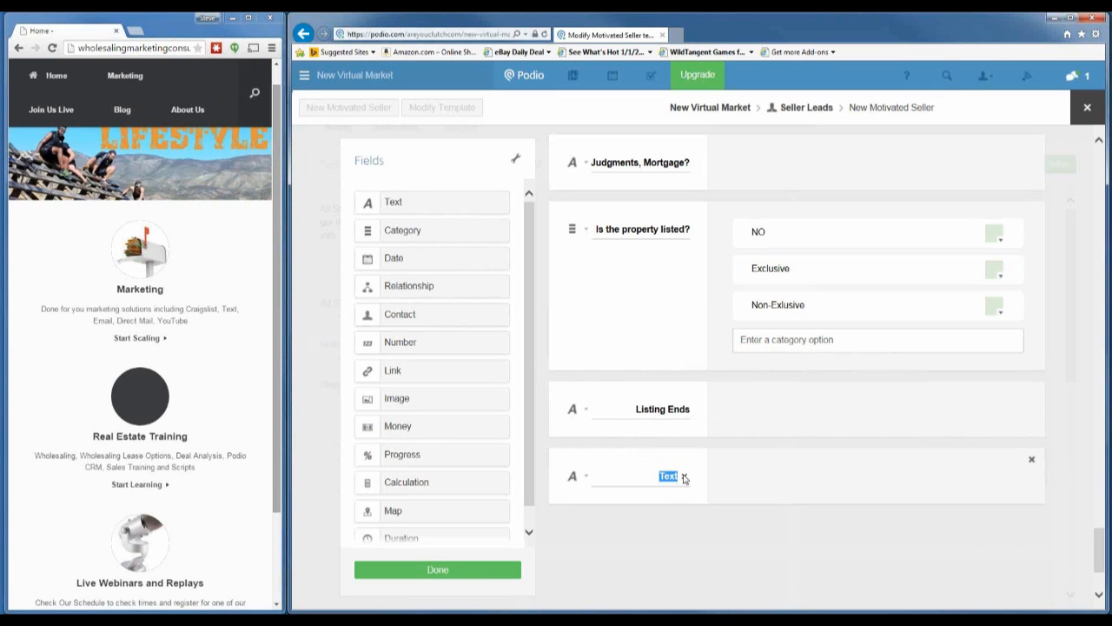
{"action": "type", "text": "Listing E"}
{"action": "type", "text": "n"}
{"action": "key", "text": "BackSpace"}
{"action": "key", "text": "BackSpace"}
{"action": "key", "text": "BackSpace"}
{"action": "key", "text": "BackSpace"}
{"action": "key", "text": "BackSpace"}
{"action": "key", "text": "BackSpace"}
{"action": "key", "text": "BackSpace"}
{"action": "key", "text": "BackSpace"}
{"action": "key", "text": "BackSpace"}
{"action": "key", "text": "BackSpace"}
Step: Name the new text field below Listing Ends "How long where you on the phone?"
{"action": "type", "text": "How send"}
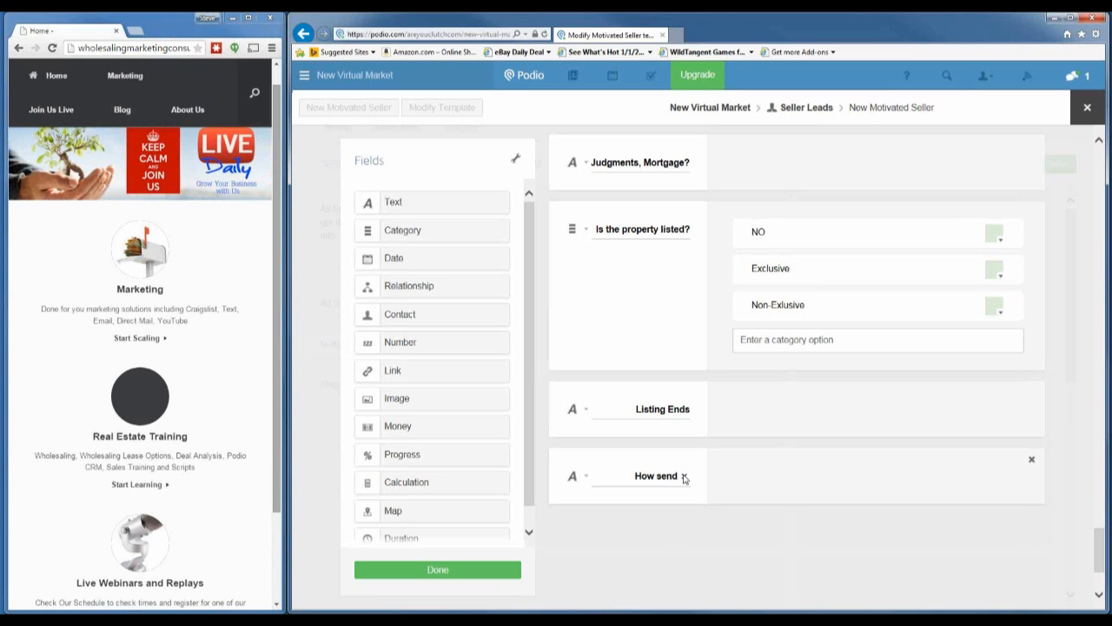
{"action": "key", "text": "BackSpace"}
{"action": "key", "text": "BackSpace"}
{"action": "key", "text": "BackSpace"}
{"action": "key", "text": "BackSpace"}
{"action": "key", "text": "BackSpace"}
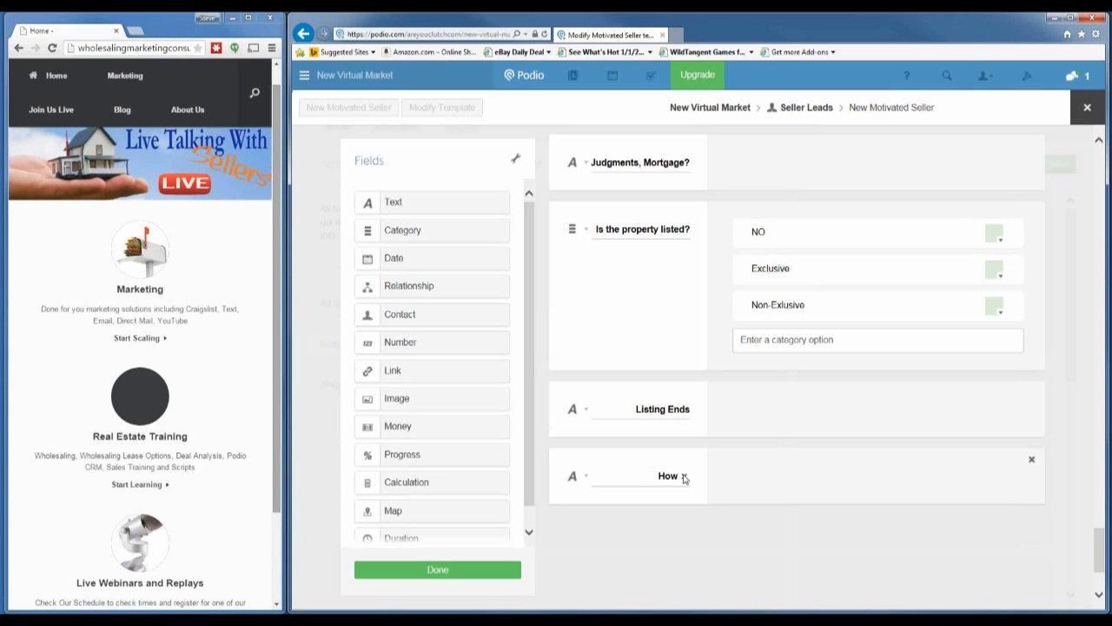
{"action": "type", "text": "long where you"}
{"action": "type", "text": " on the phone?"}
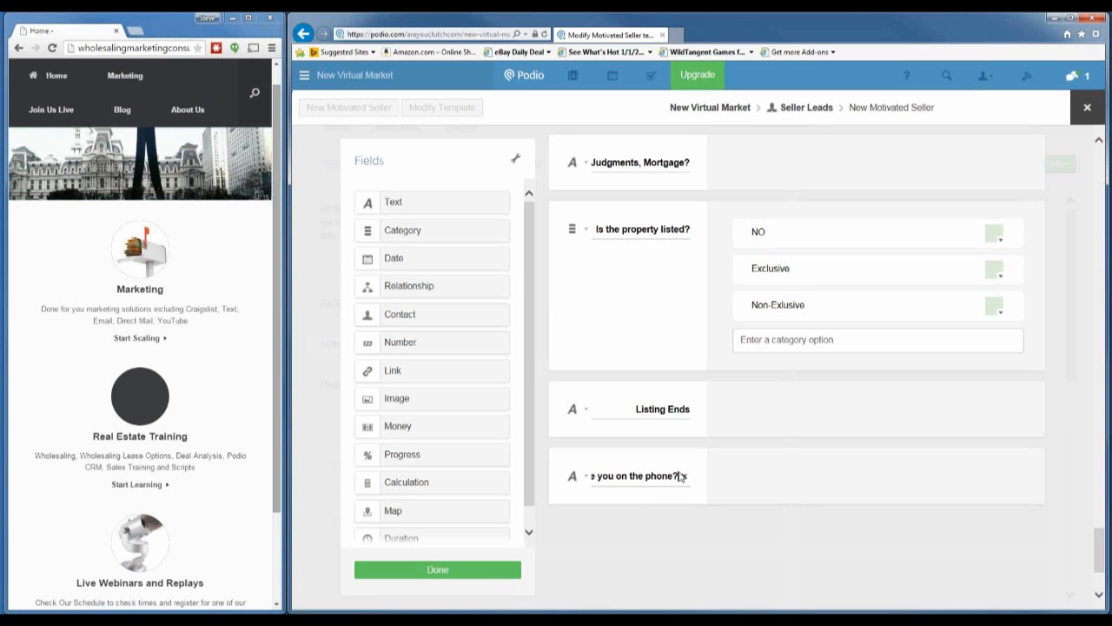
Step: Add a category field named "Who took the initial call?" below the phone duration field
{"action": "scroll", "coordinate": [660, 511], "scroll_direction": "down", "scroll_amount": 1}
{"action": "scroll", "coordinate": [661, 511], "scroll_direction": "down", "scroll_amount": 1}
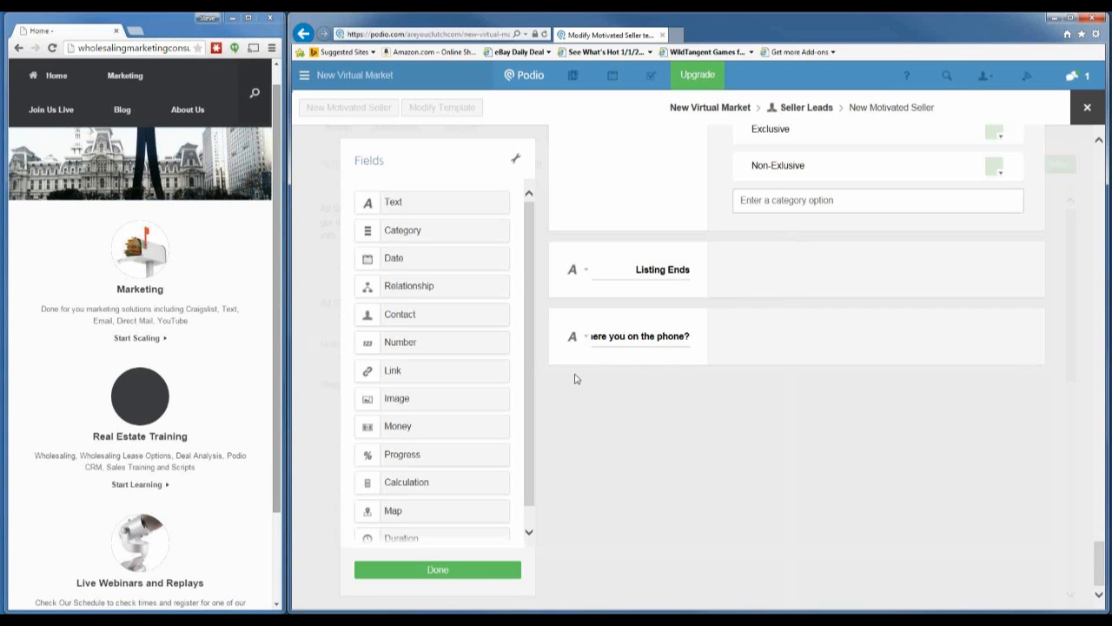
{"action": "left_click_drag", "start_coordinate": [425, 231], "coordinate": [632, 396]}
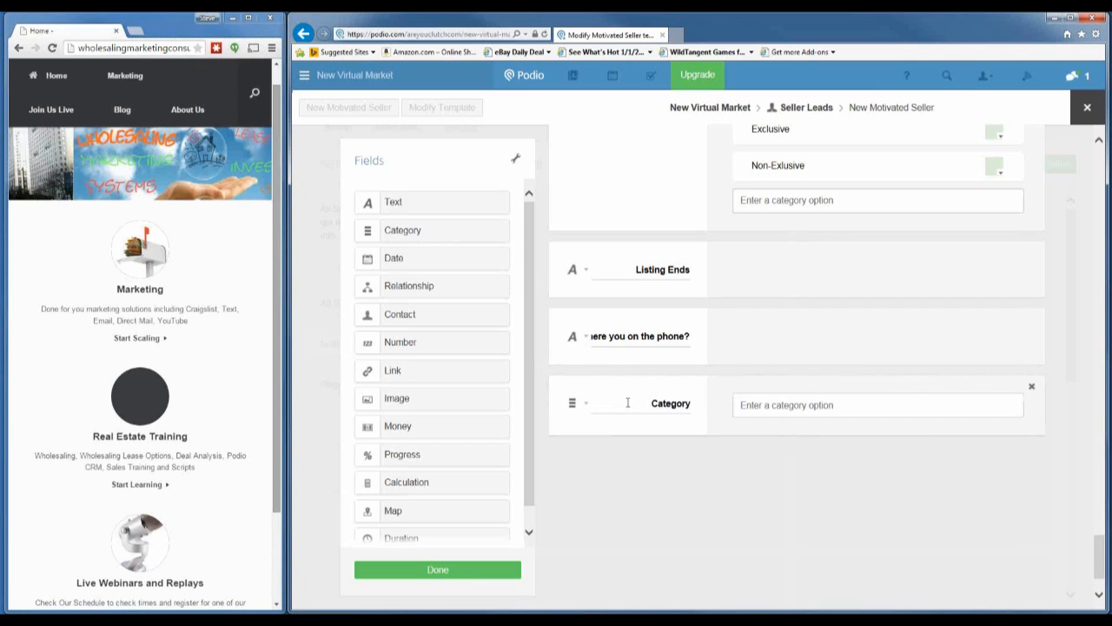
{"action": "type", "text": "Who"}
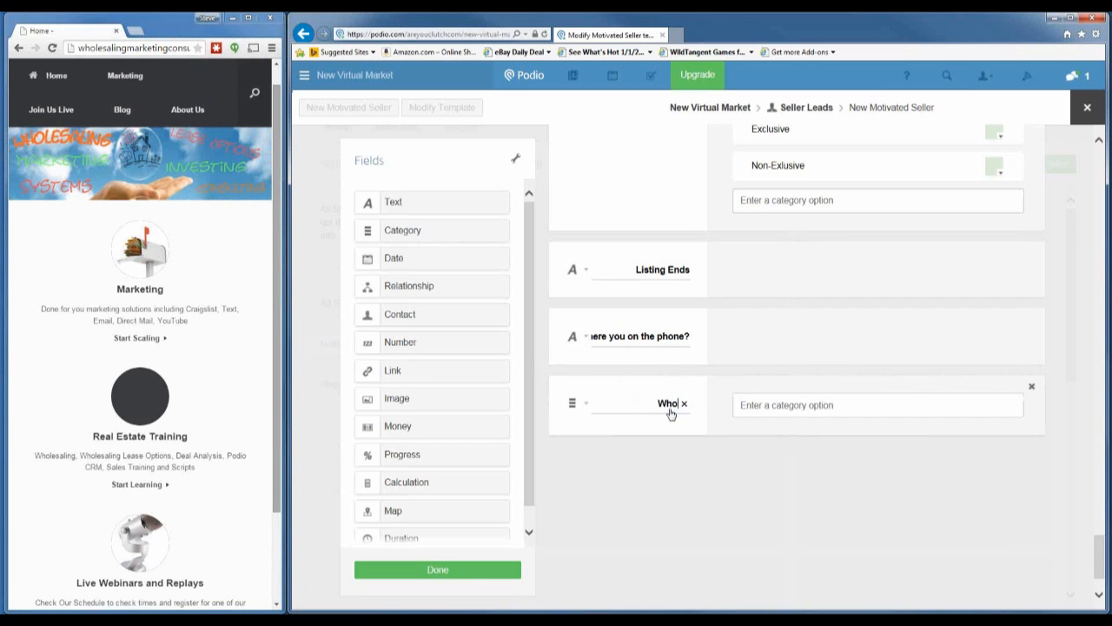
{"action": "type", "text": " took the initial call"}
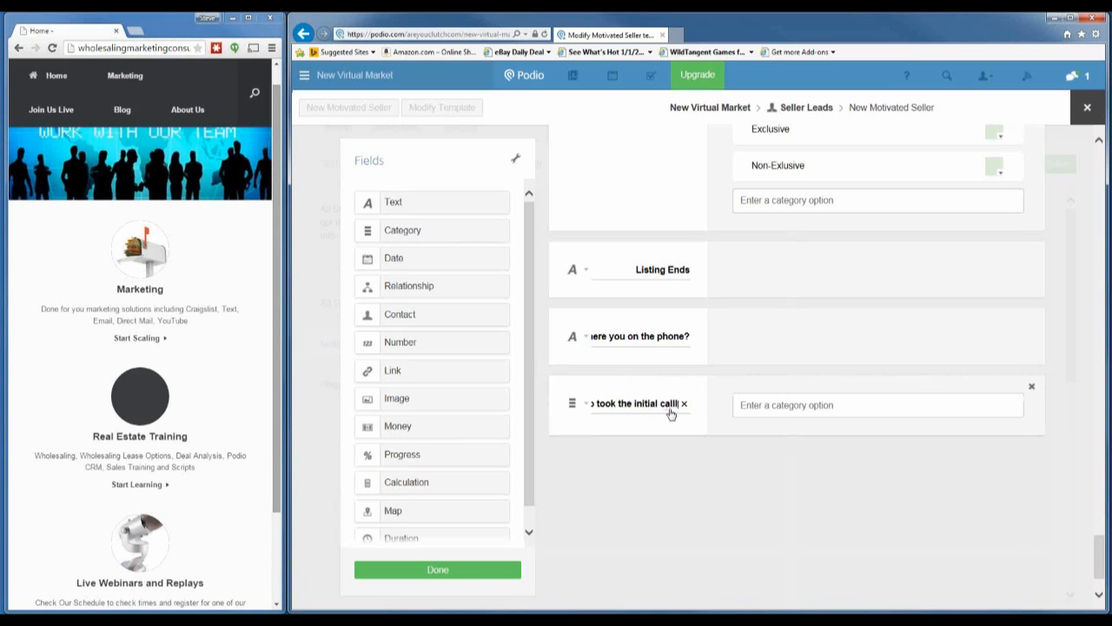
{"action": "type", "text": "?"}
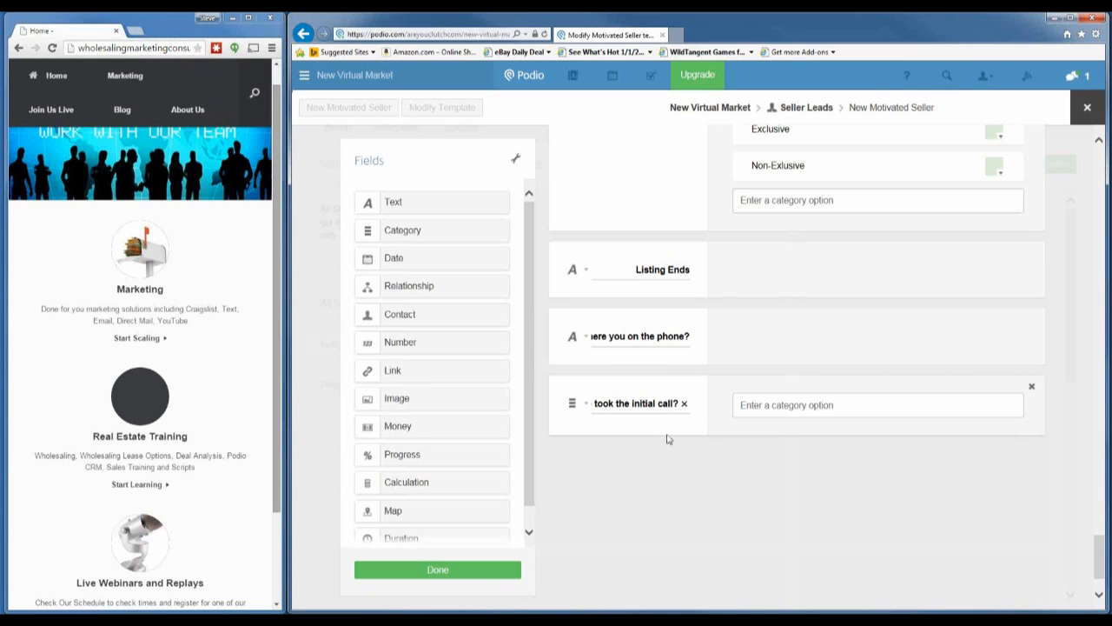
Step: Add the two call takers' names as options of the "Who took the initial call?" category field
{"action": "left_click", "coordinate": [766, 409]}
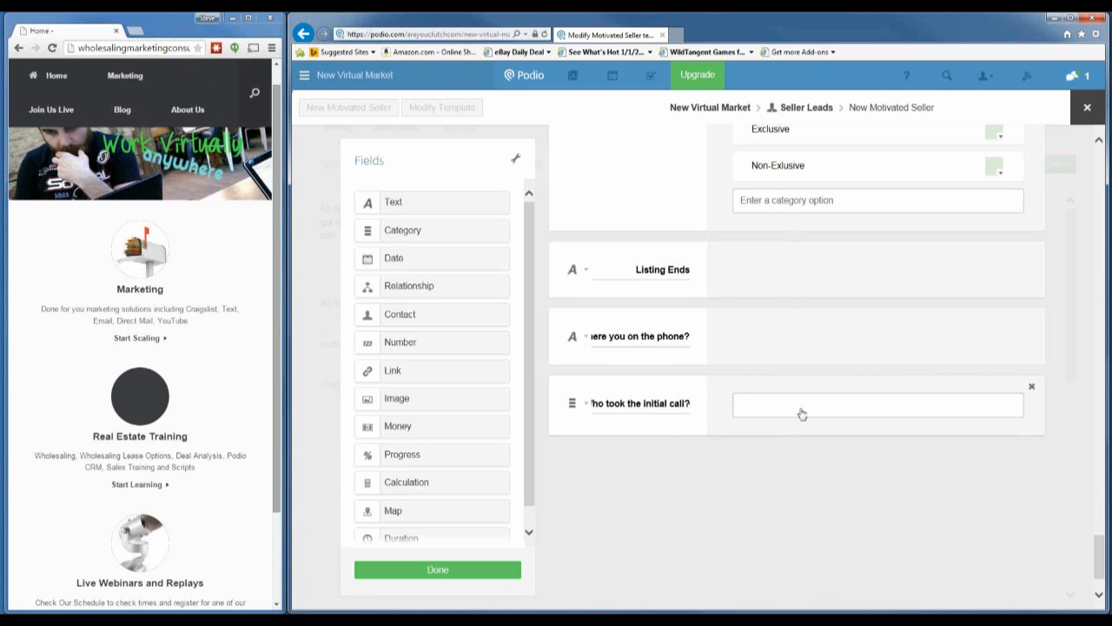
{"action": "type", "text": "Cl"}
{"action": "key", "text": "BackSpace"}
{"action": "key", "text": "BackSpace"}
{"action": "type", "text": "Clutch"}
{"action": "key", "text": "Return"}
{"action": "type", "text": "Frank"}
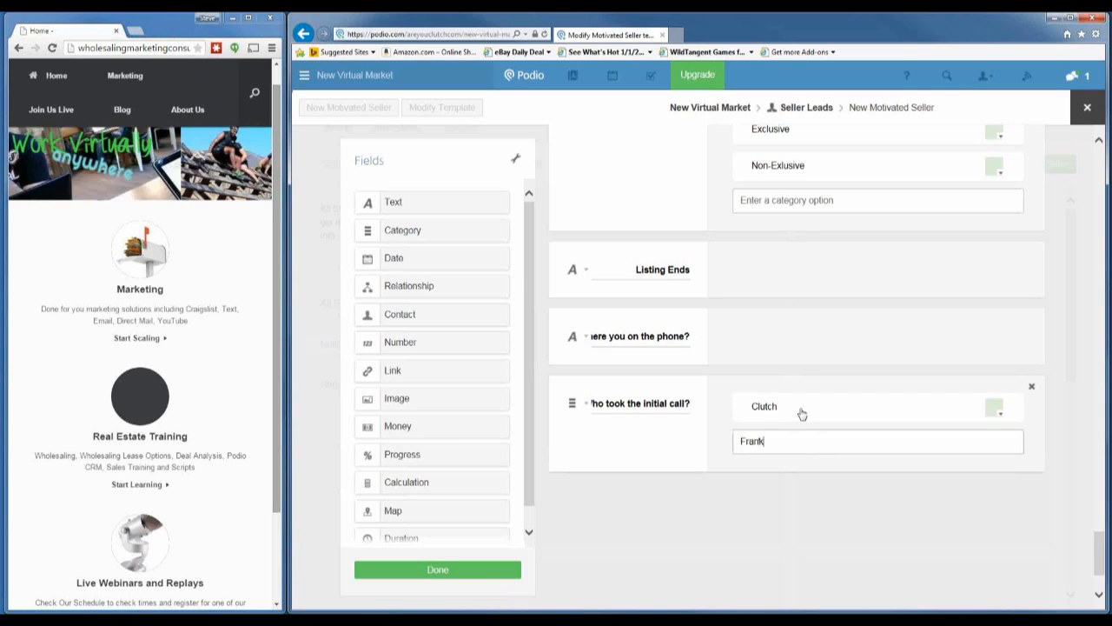
{"action": "key", "text": "Return"}
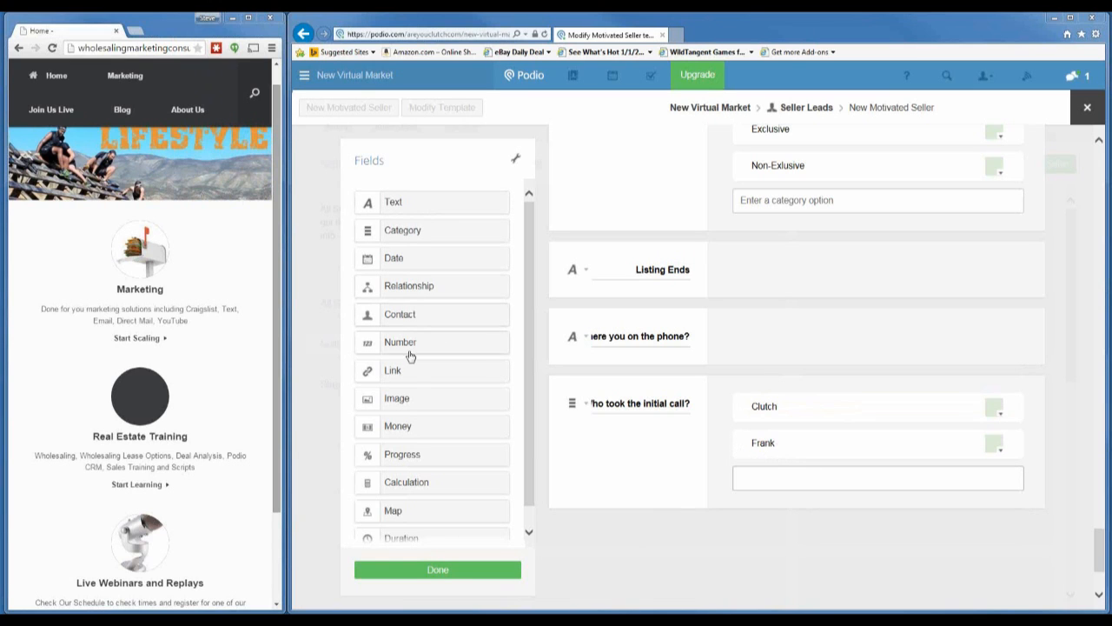
Step: Add a text field named "Zillow Link" below the "Who took the initial call?" field
{"action": "left_click_drag", "start_coordinate": [424, 204], "coordinate": [688, 548]}
{"action": "type", "text": "Zillow Link"}
{"action": "scroll", "coordinate": [655, 458], "scroll_direction": "down", "scroll_amount": 3}
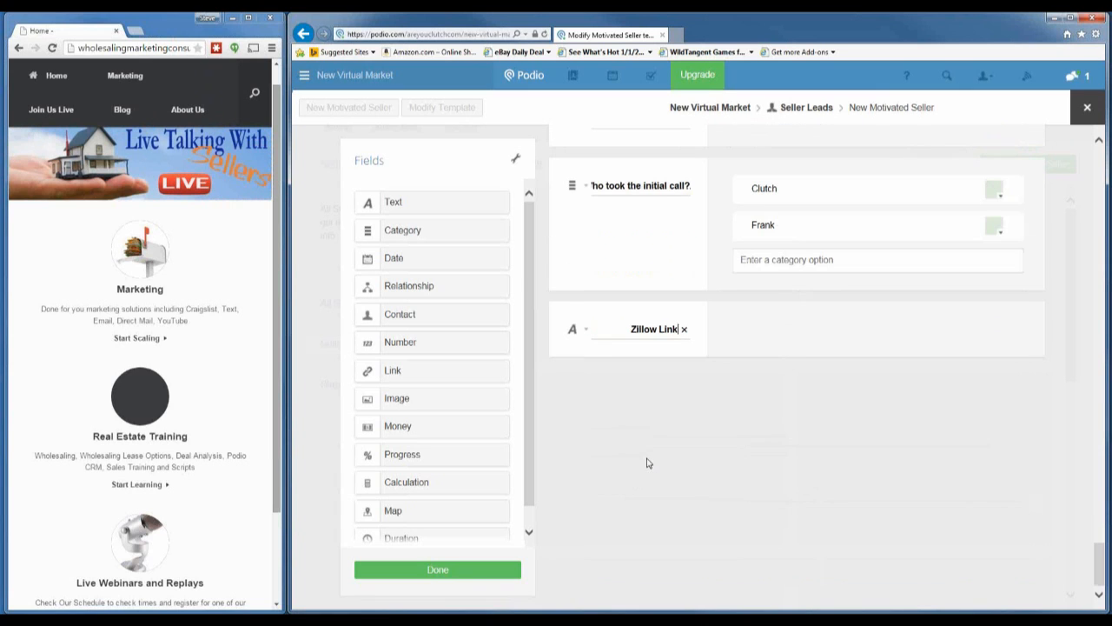
{"action": "left_click", "coordinate": [580, 332]}
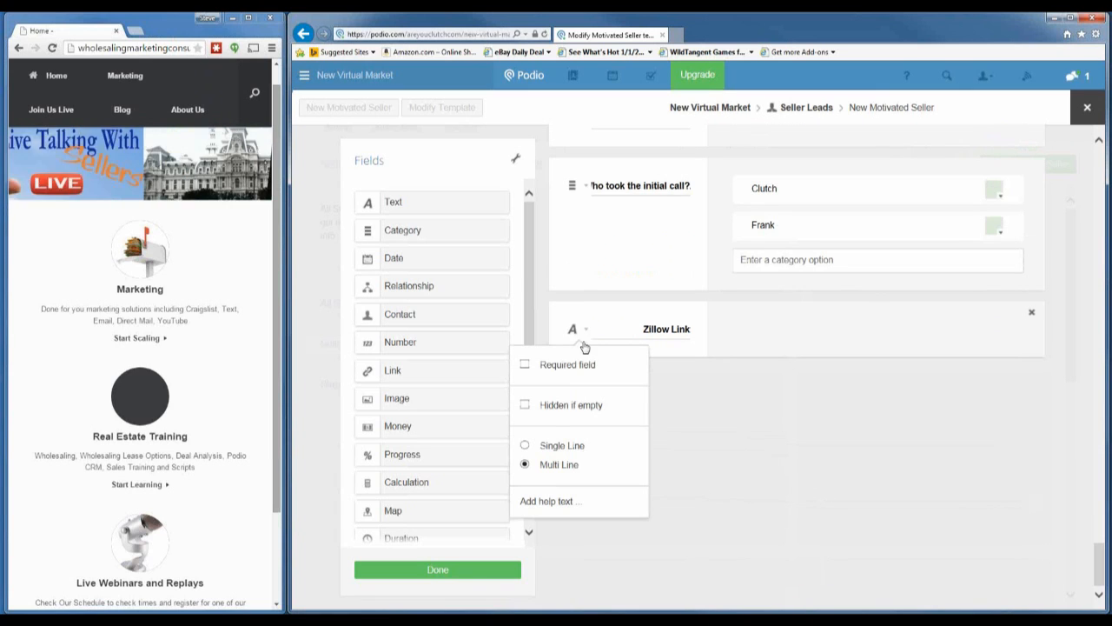
{"action": "left_click", "coordinate": [715, 416]}
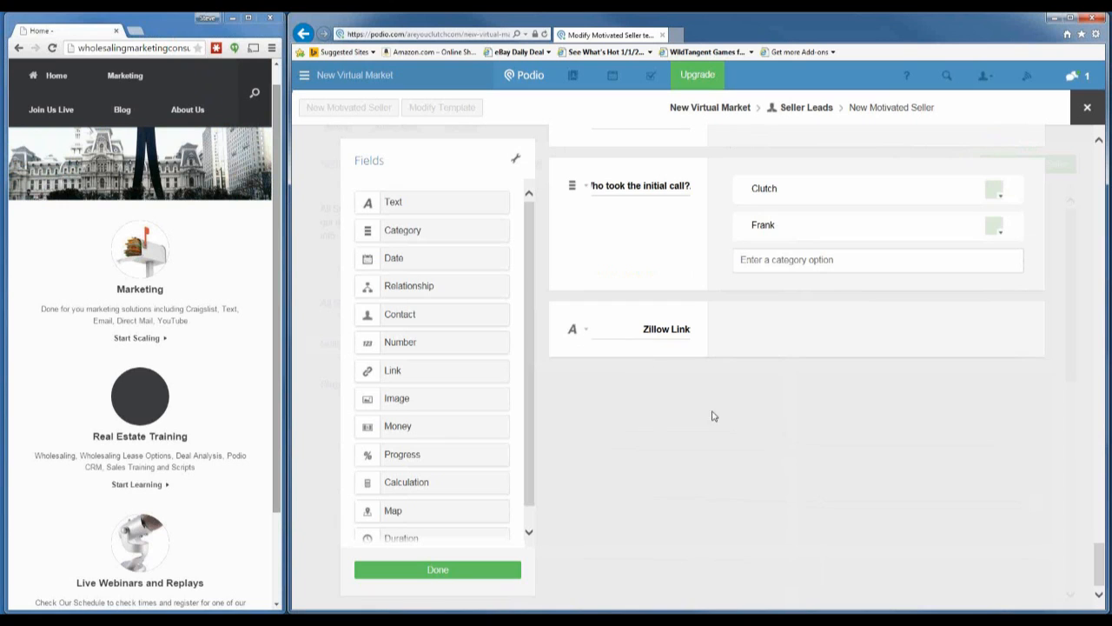
Step: Add a text field named "MLS LINK" below the Zillow Link field
{"action": "left_click", "coordinate": [411, 212]}
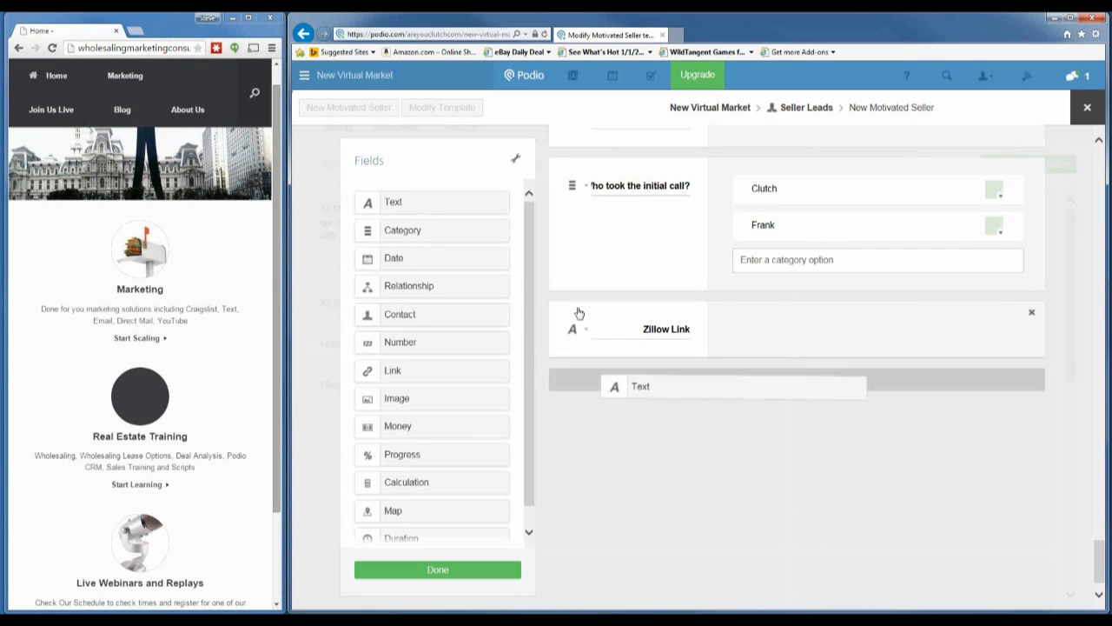
{"action": "mouse_move", "coordinate": [677, 396]}
{"action": "left_mouse_down"}
{"action": "mouse_move", "coordinate": [663, 397]}
{"action": "mouse_move", "coordinate": [683, 402]}
{"action": "left_mouse_up"}
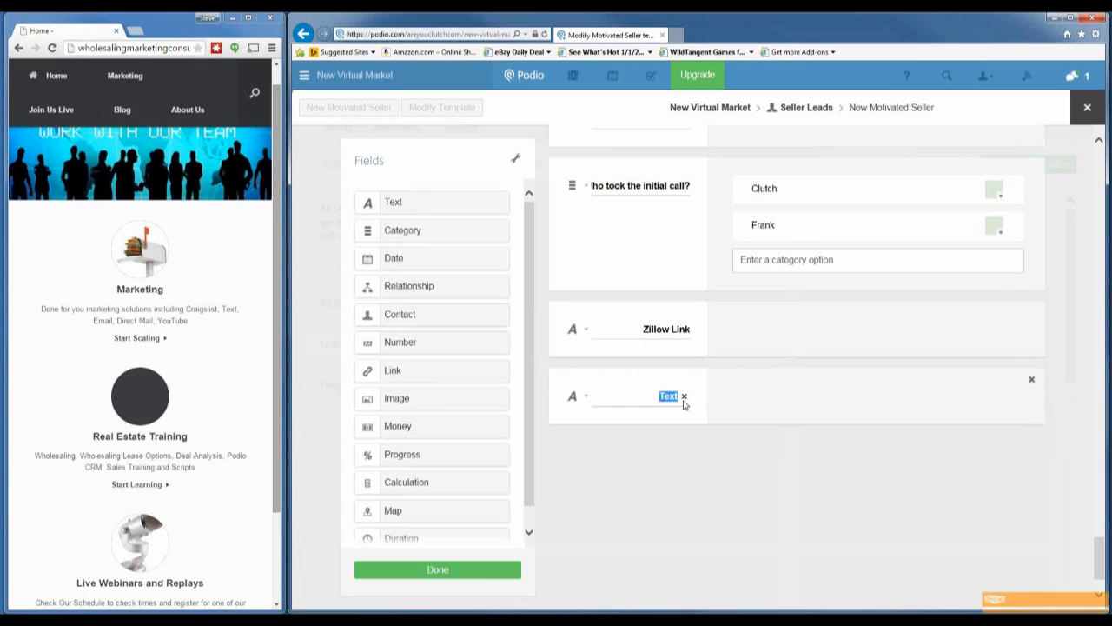
{"action": "type", "text": "MLS LINK"}
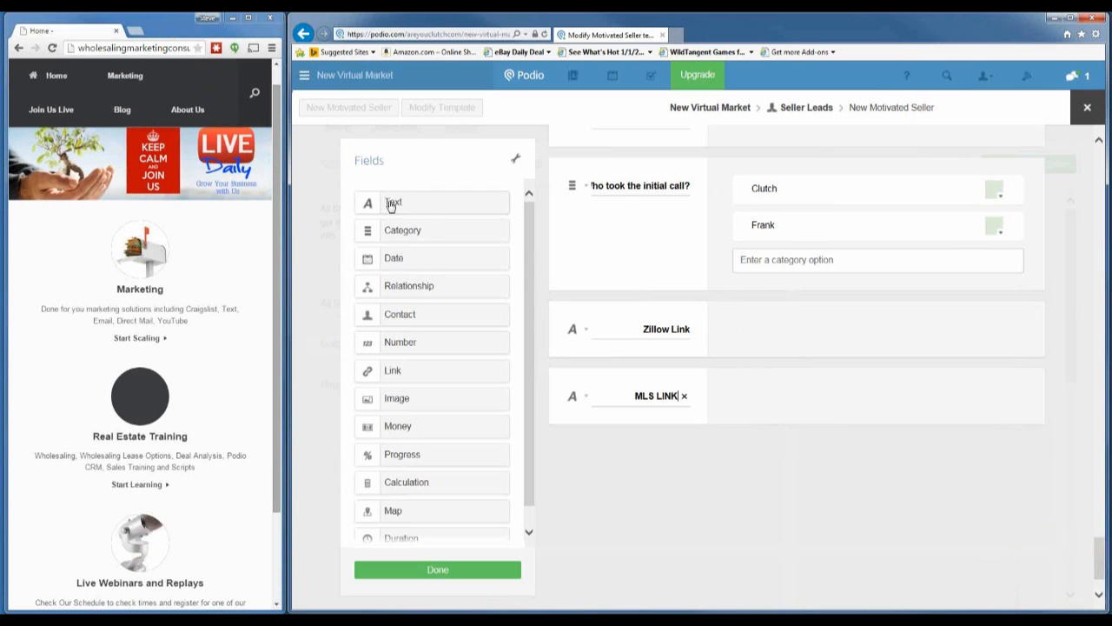
Step: Add a text field named "Cash Buyers Link" below the MLS LINK field, and rename the MLS LINK field as "MLS Link"
{"action": "left_click_drag", "start_coordinate": [398, 205], "coordinate": [684, 457]}
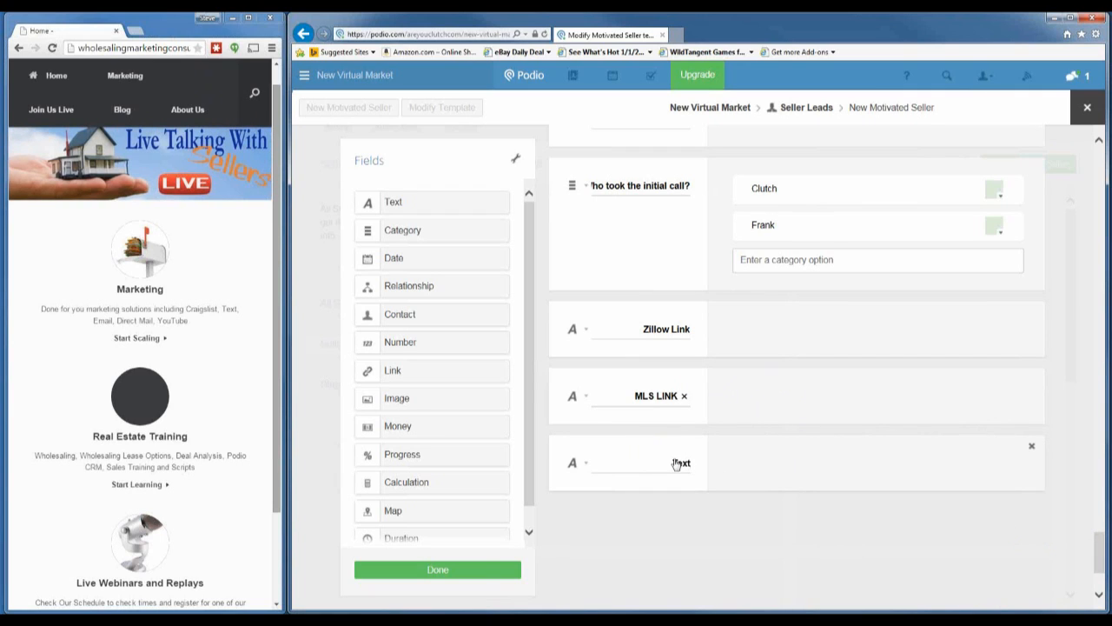
{"action": "double_click", "coordinate": [669, 462]}
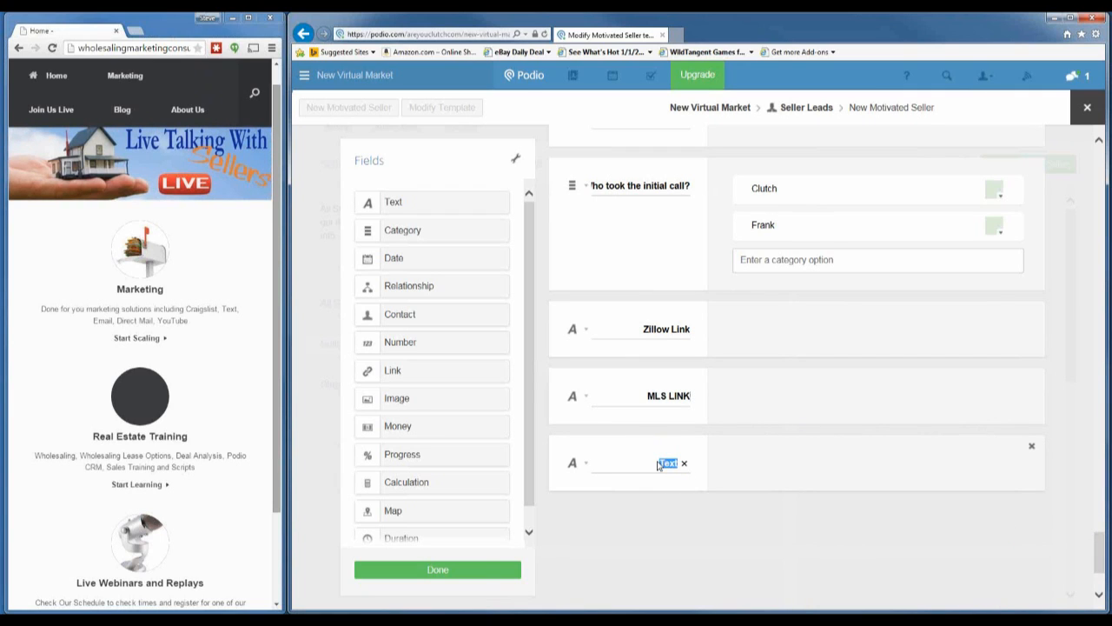
{"action": "type", "text": "Cash Buyers Li"}
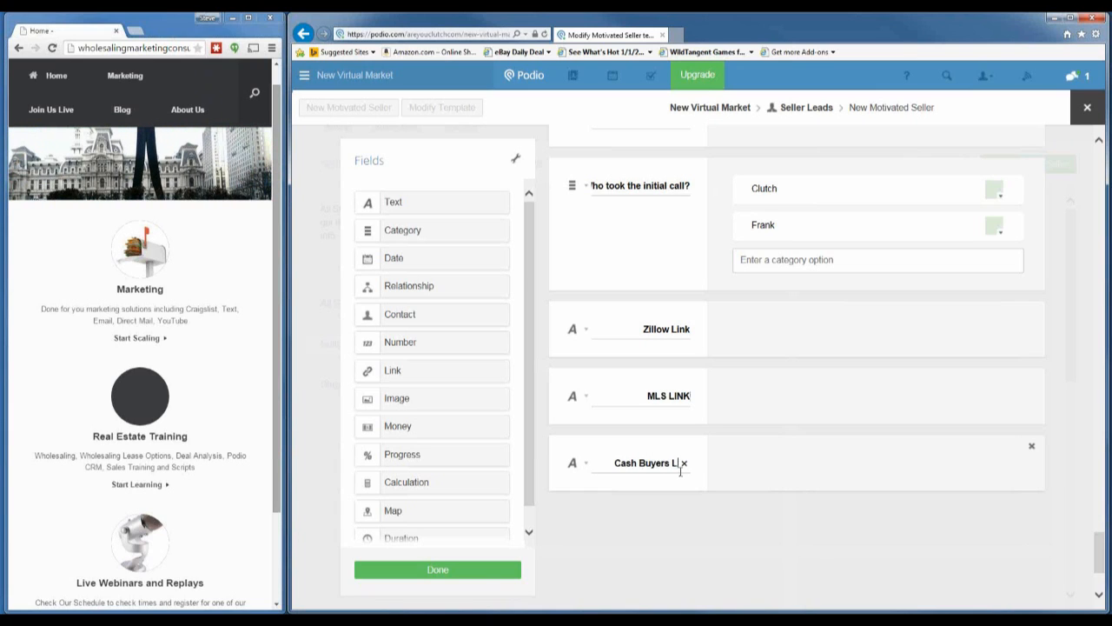
{"action": "type", "text": "nk"}
{"action": "double_click", "coordinate": [680, 396]}
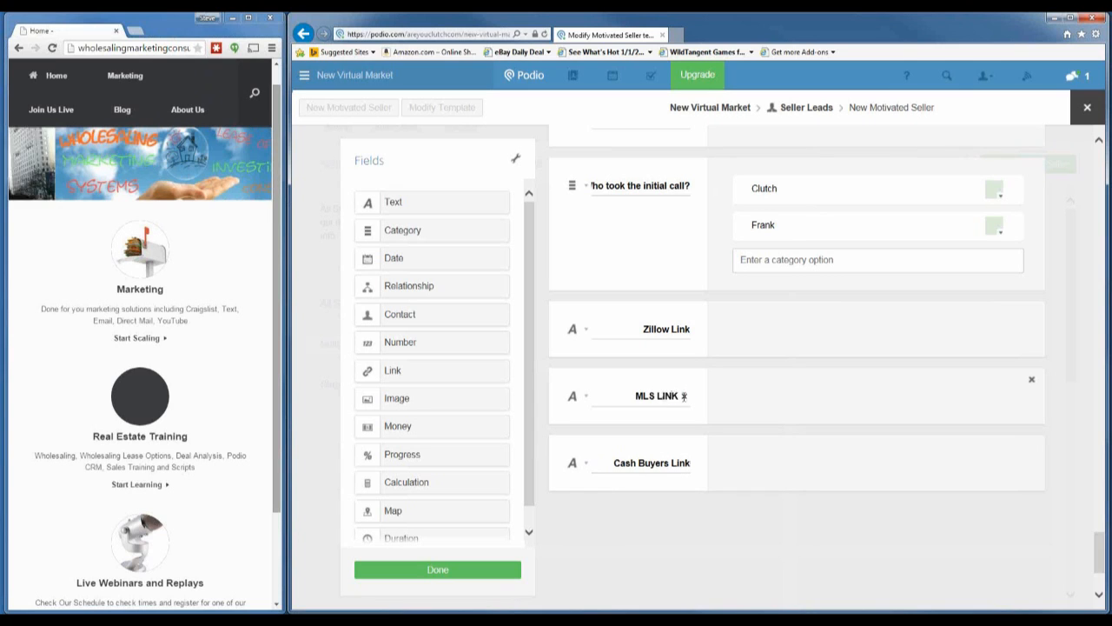
{"action": "type", "text": "Link"}
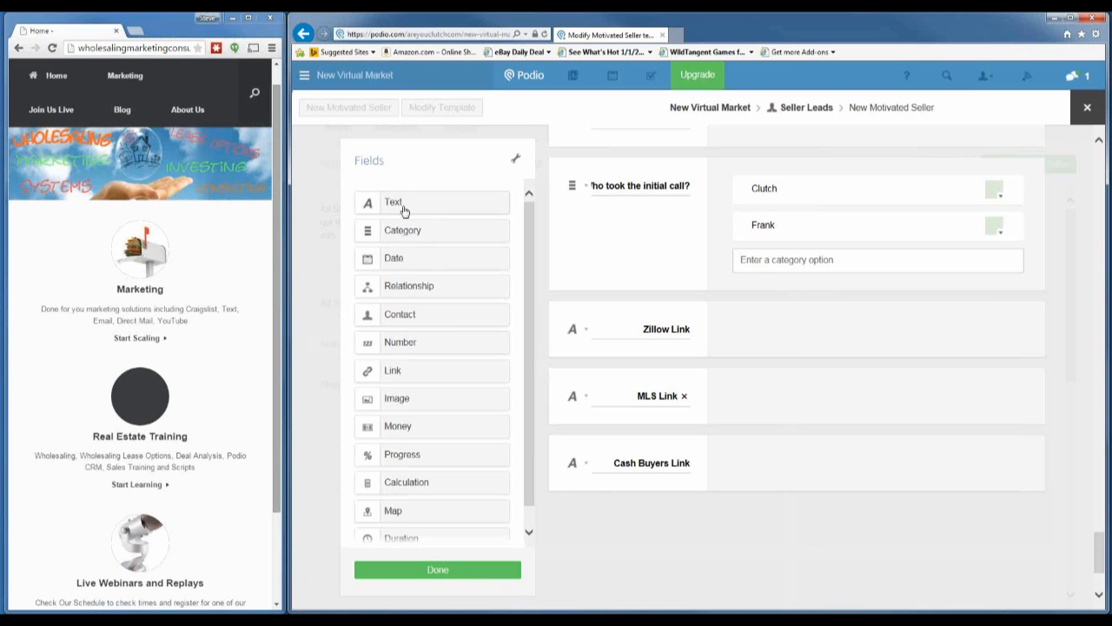
Step: Add a single-line text field named "ARV" below the Cash Buyers Link field
{"action": "left_click_drag", "start_coordinate": [404, 206], "coordinate": [622, 514]}
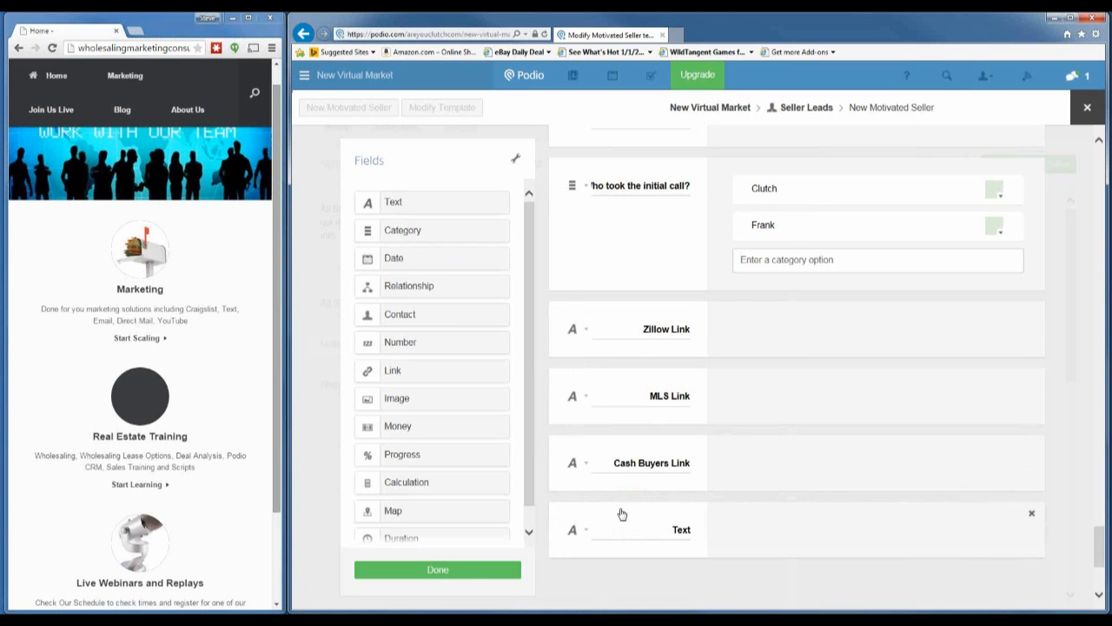
{"action": "scroll", "coordinate": [641, 491], "scroll_direction": "down", "scroll_amount": 2}
{"action": "left_click", "coordinate": [670, 385]}
{"action": "type", "text": "ARV"}
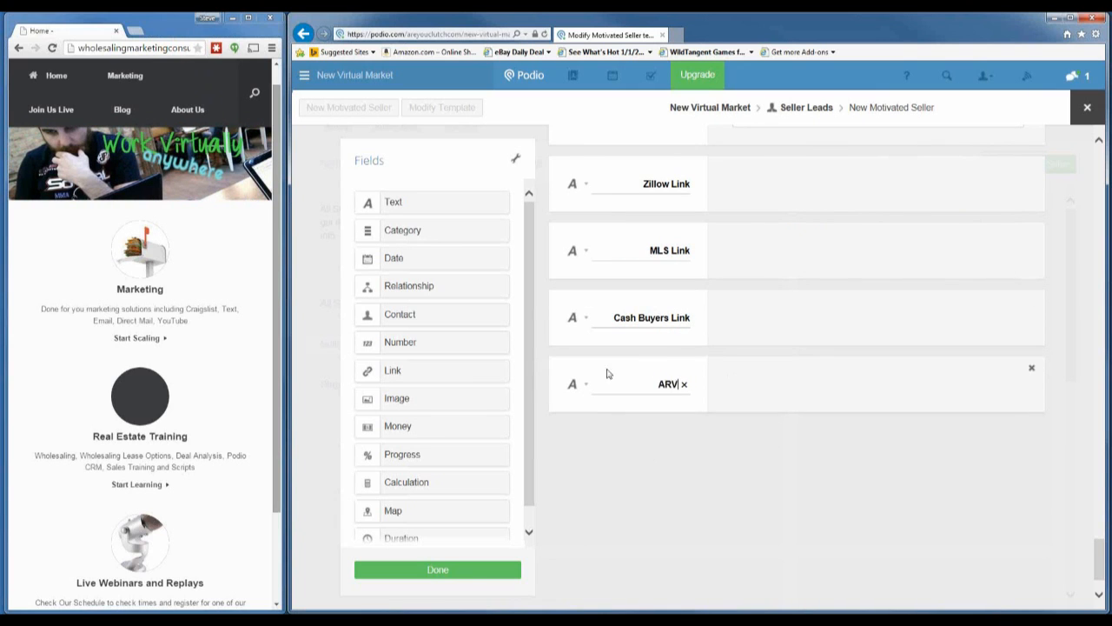
{"action": "left_click", "coordinate": [585, 386]}
{"action": "left_click", "coordinate": [586, 389]}
{"action": "left_click", "coordinate": [585, 389]}
{"action": "left_click", "coordinate": [525, 502]}
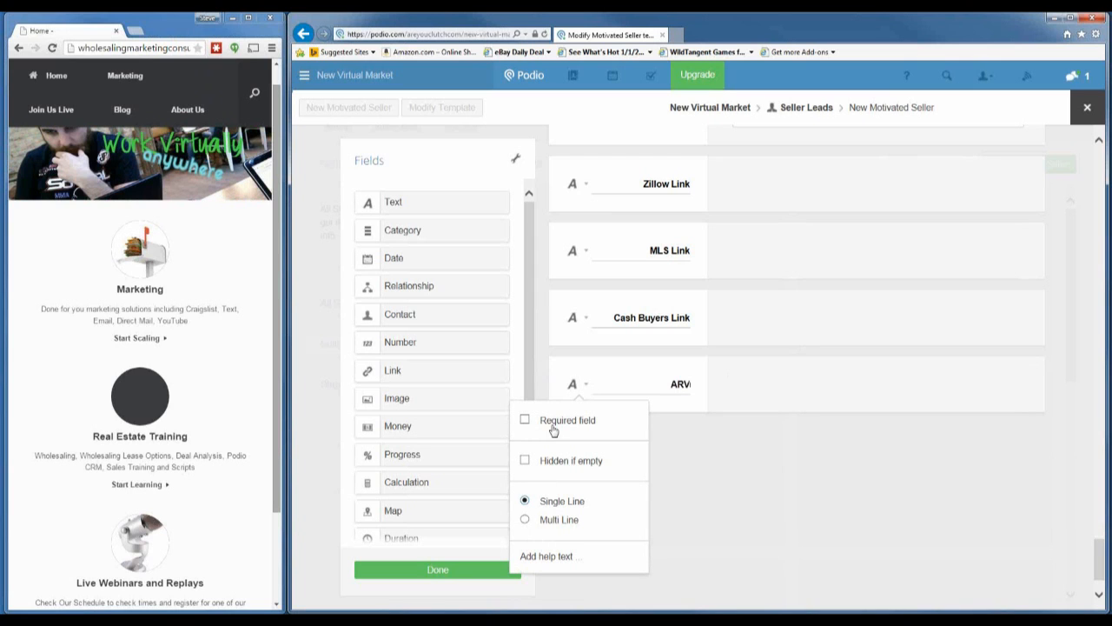
Step: Set the Cash Buyers Link, MLS Link and Zillow Link text fields to single line
{"action": "left_click", "coordinate": [583, 326]}
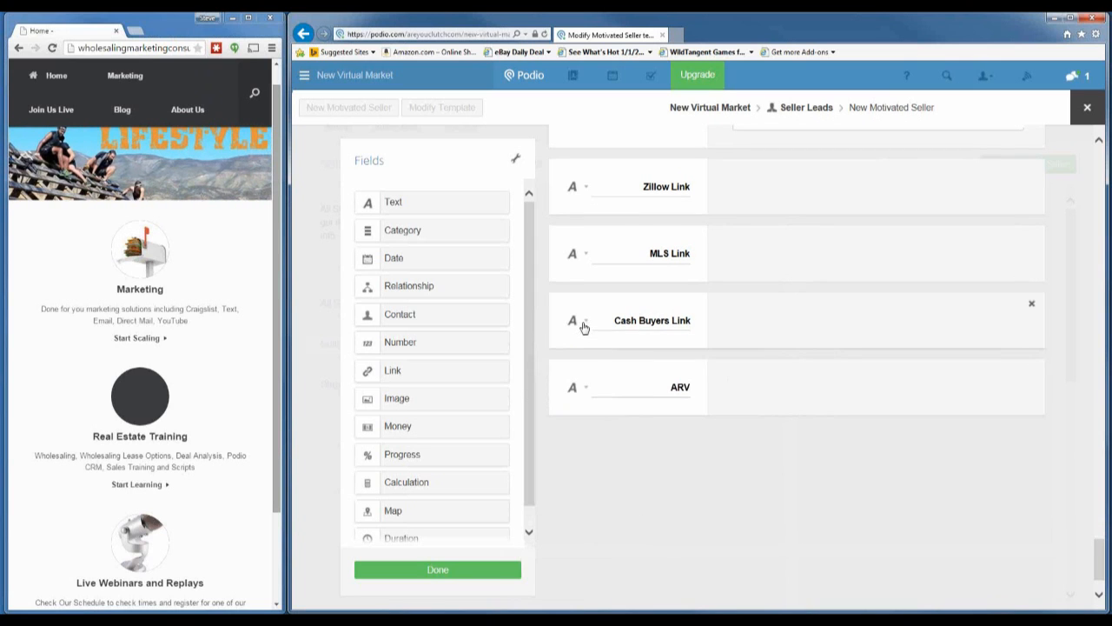
{"action": "left_click", "coordinate": [583, 326]}
{"action": "left_click", "coordinate": [525, 437]}
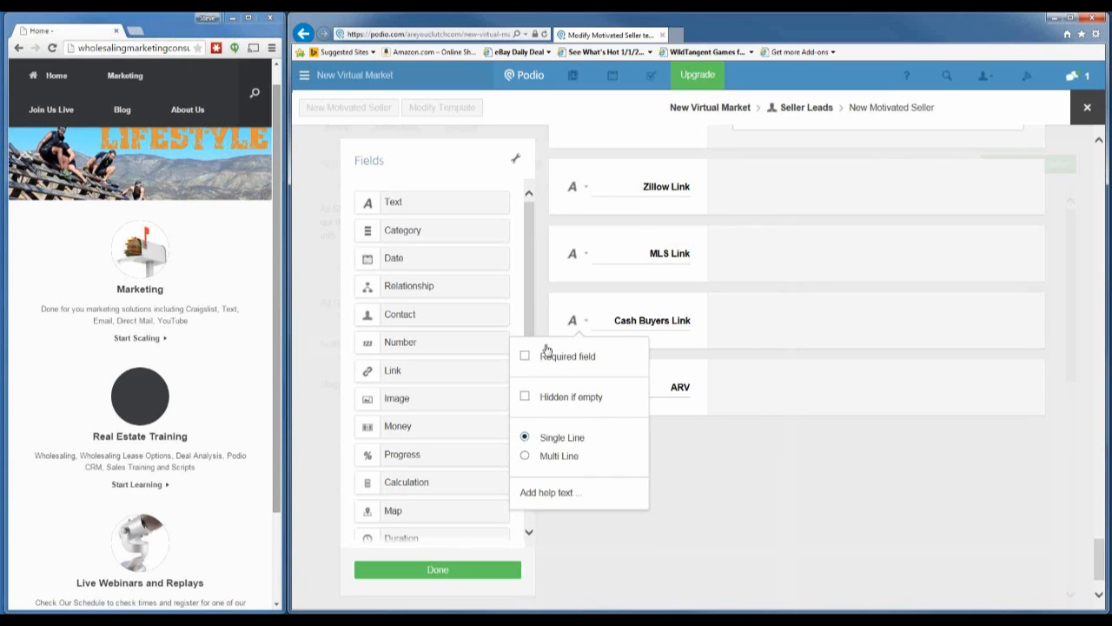
{"action": "left_click", "coordinate": [586, 258]}
{"action": "left_click", "coordinate": [525, 370]}
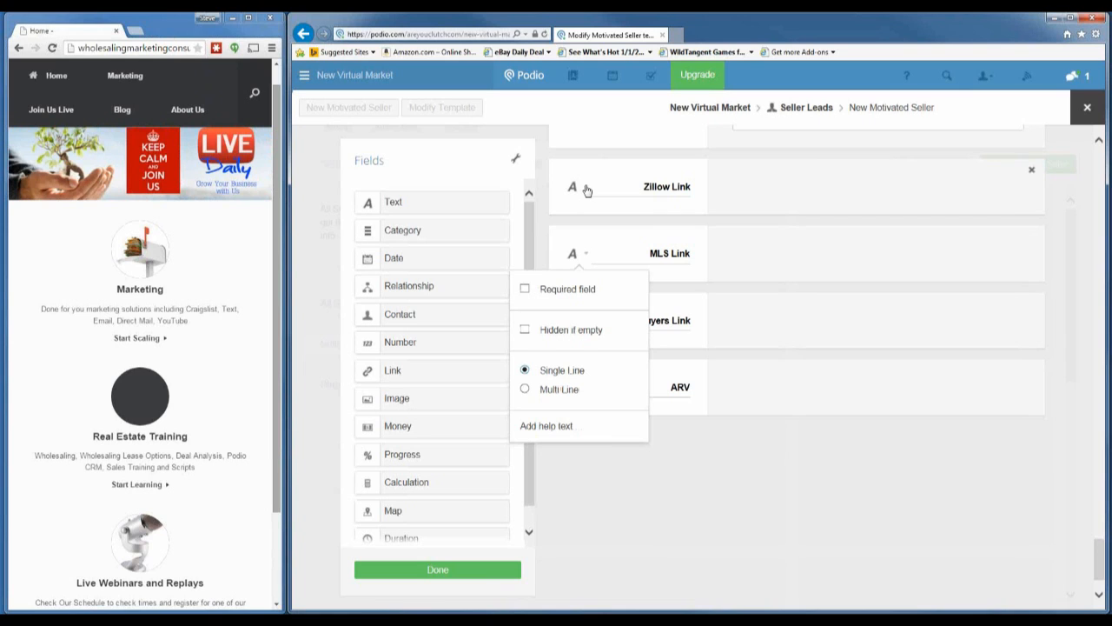
{"action": "left_click", "coordinate": [593, 190]}
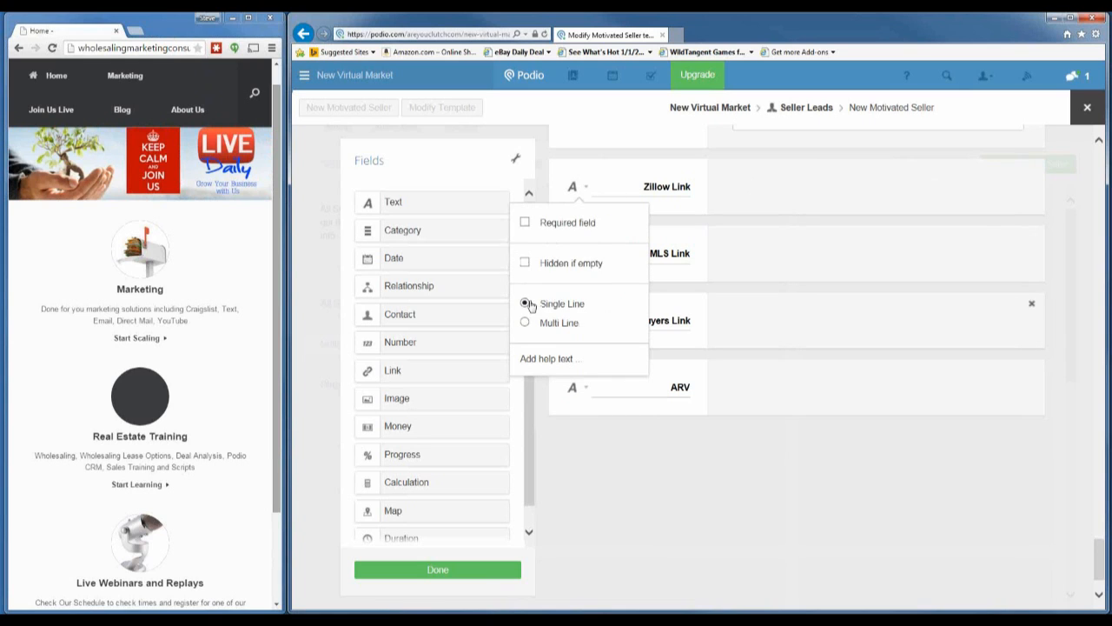
{"action": "left_click", "coordinate": [756, 487]}
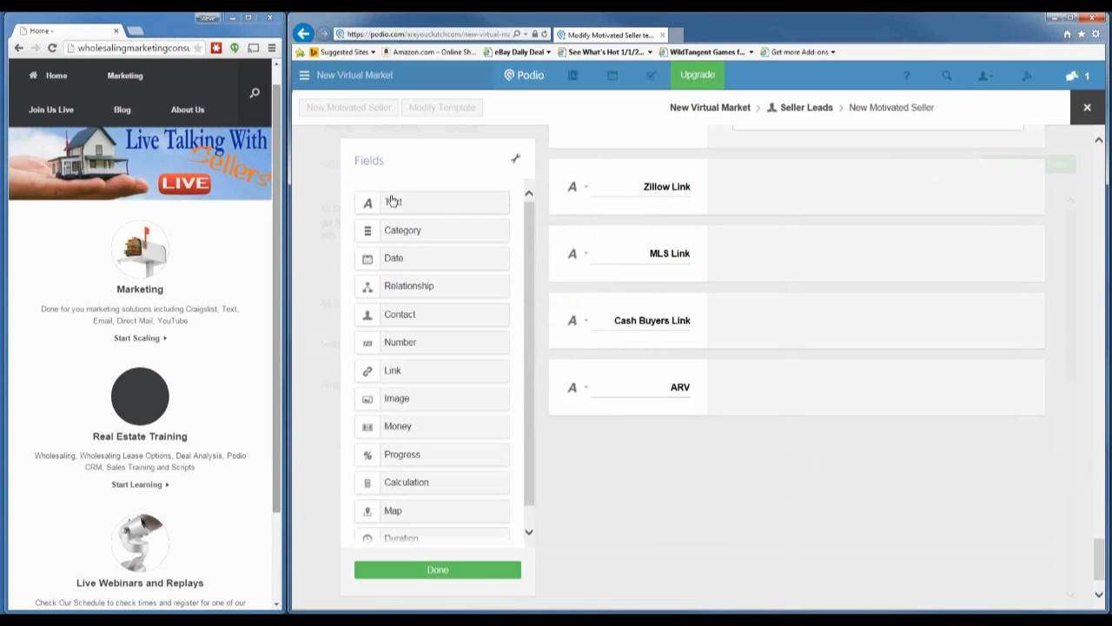
Step: Add a text field named "Offer Amount" below the ARV field
{"action": "left_click_drag", "start_coordinate": [407, 207], "coordinate": [657, 447]}
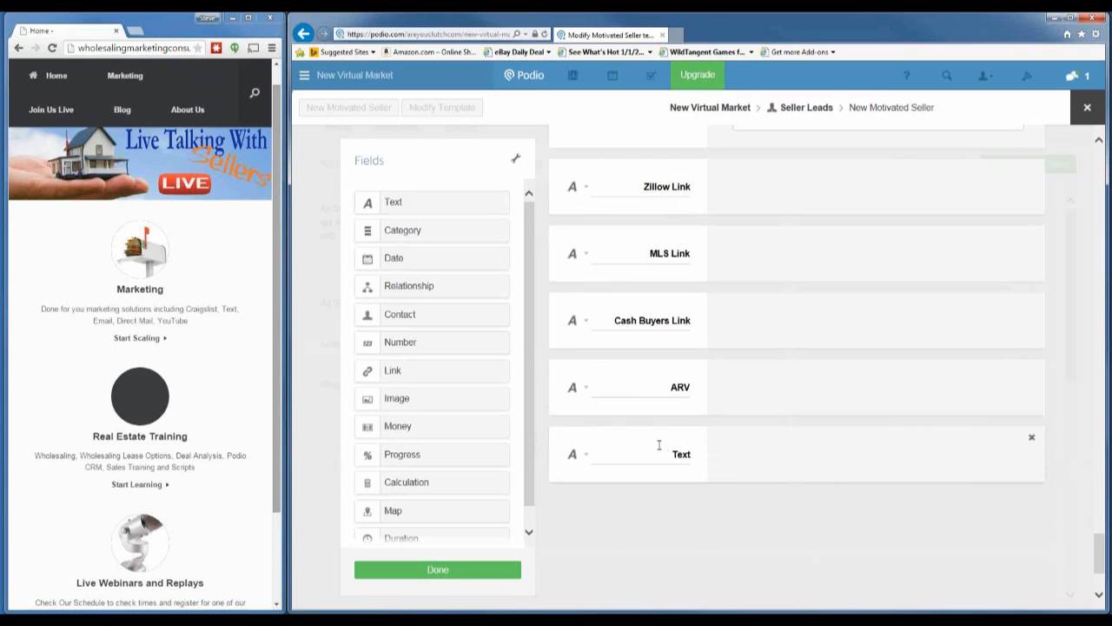
{"action": "left_click", "coordinate": [689, 455]}
{"action": "type", "text": "Offers"}
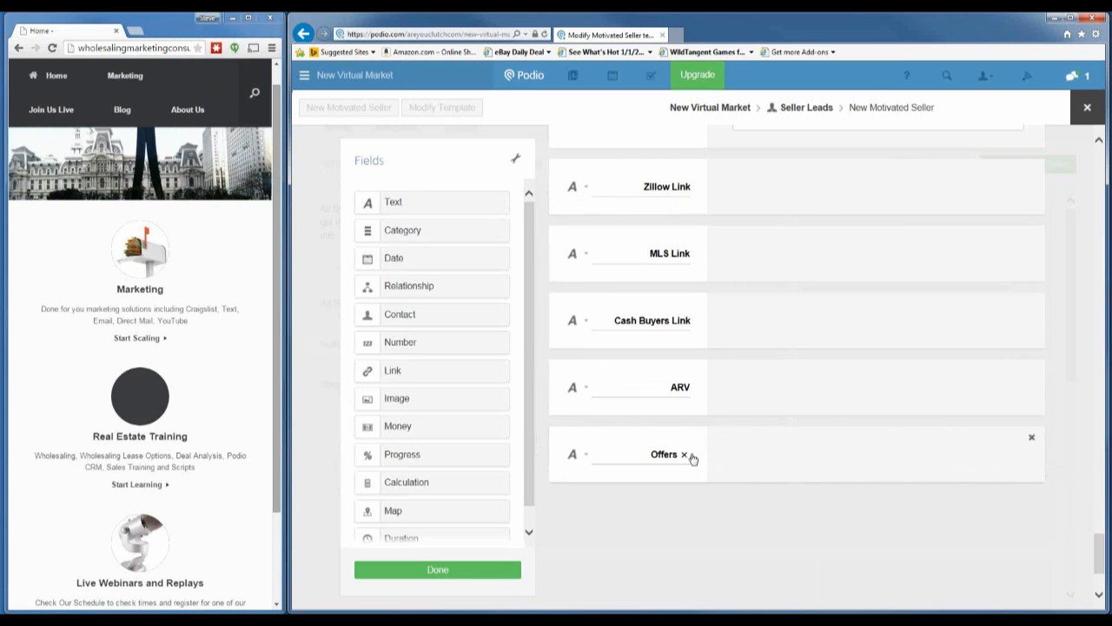
{"action": "key", "text": "BackSpace"}
{"action": "type", "text": "Amount"}
{"action": "left_click", "coordinate": [665, 516]}
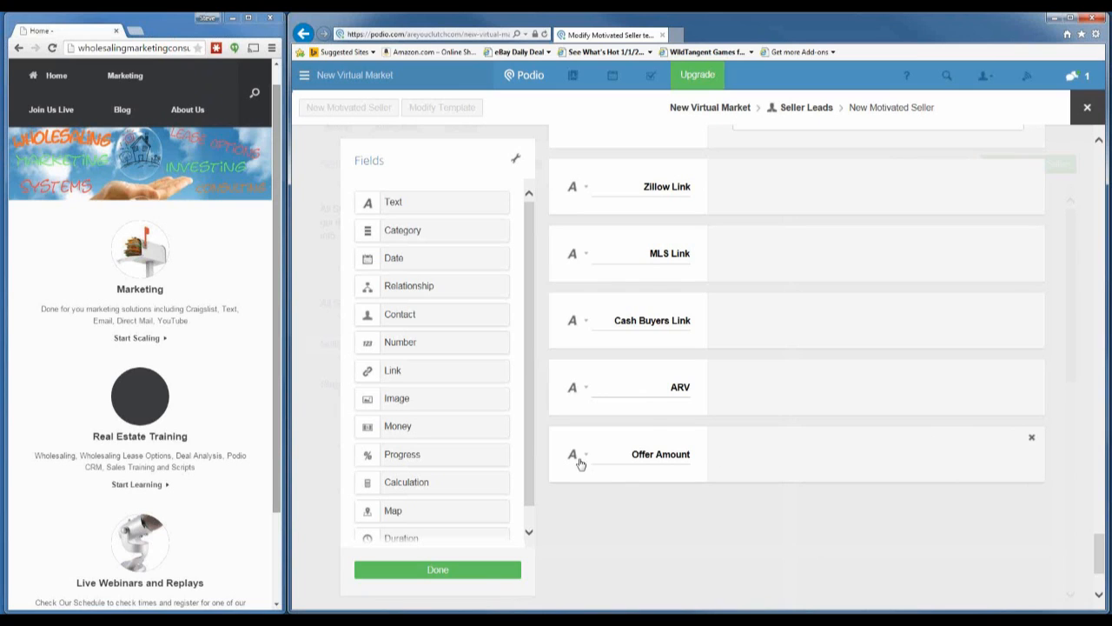
{"action": "left_click", "coordinate": [581, 463]}
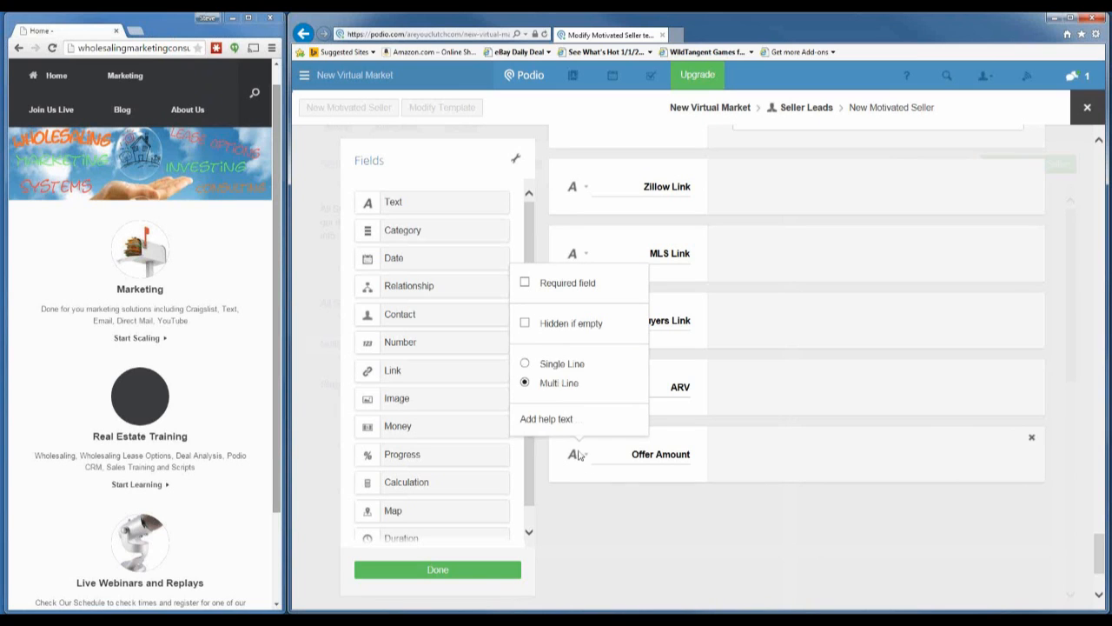
{"action": "left_click", "coordinate": [687, 509]}
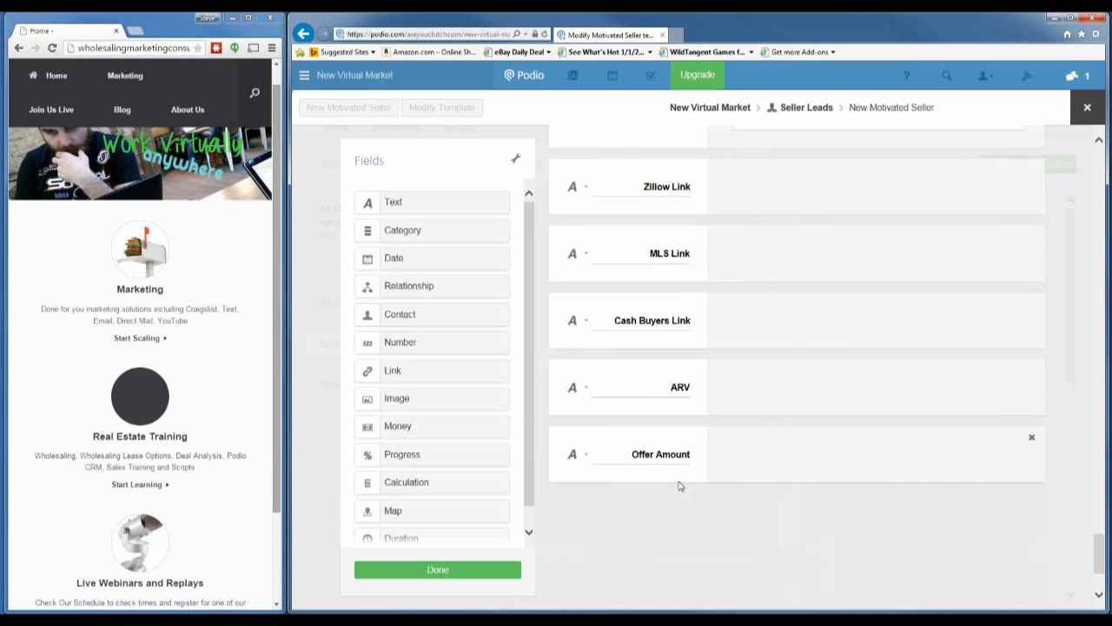
Step: Add a single-line text field named "Access" below the Offer Amount field
{"action": "scroll", "coordinate": [678, 484], "scroll_direction": "down", "scroll_amount": 1}
{"action": "left_click_drag", "start_coordinate": [393, 193], "coordinate": [646, 443]}
{"action": "double_click", "coordinate": [669, 447]}
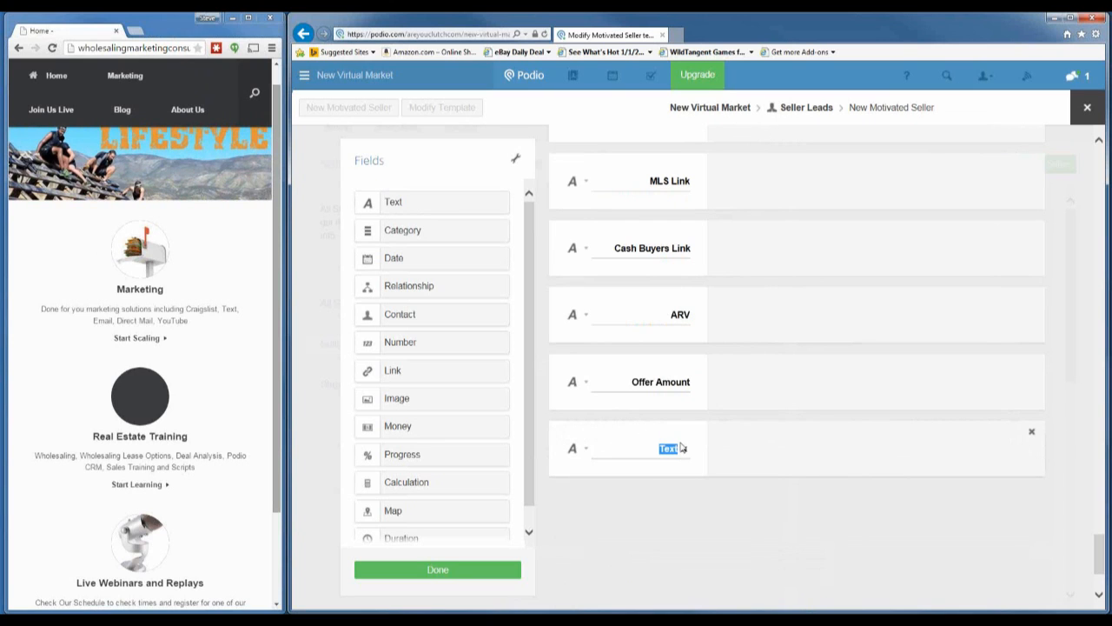
{"action": "type", "text": "Access"}
{"action": "left_click", "coordinate": [585, 448]}
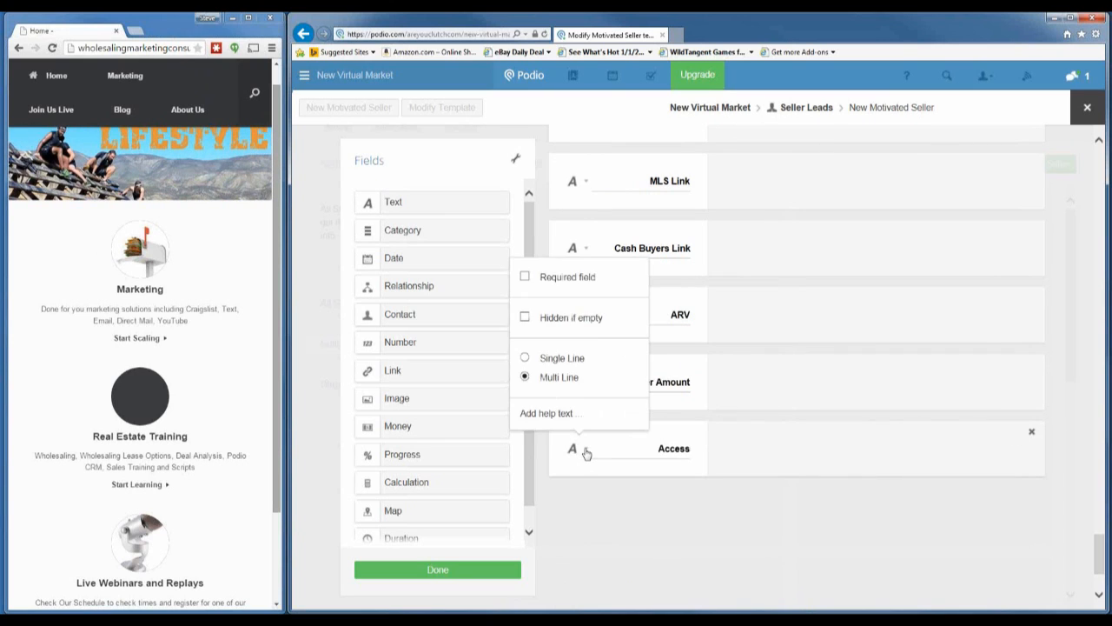
{"action": "left_click", "coordinate": [539, 353]}
{"action": "left_click", "coordinate": [676, 527]}
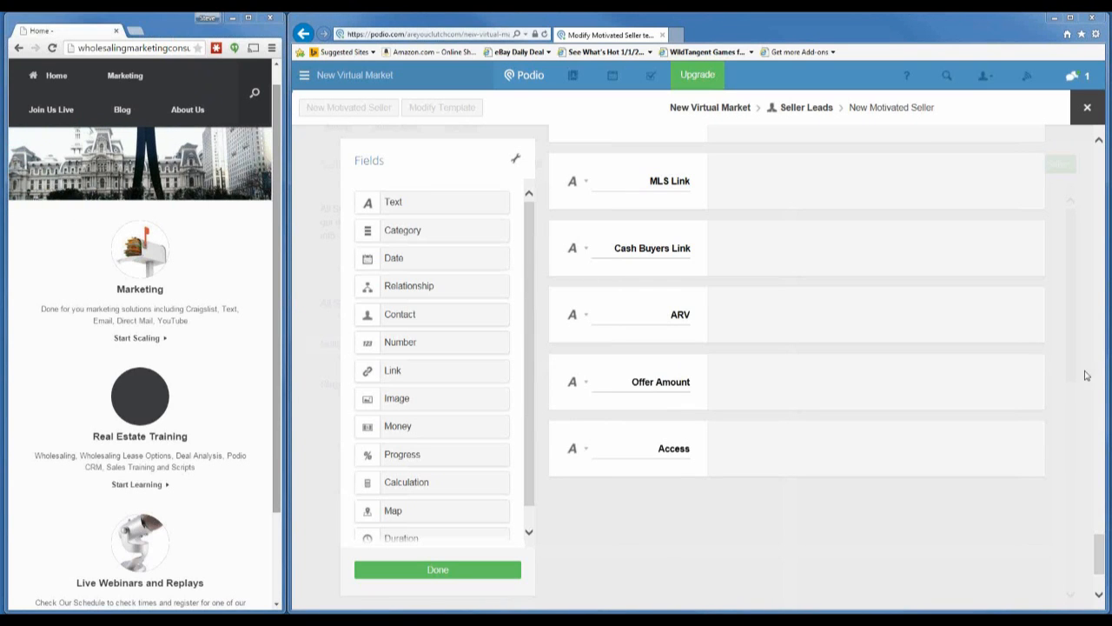
Step: Add a text field named "Taxes / Leins Link" between the Cash Buyers Link and ARV fields
{"action": "left_click_drag", "start_coordinate": [436, 211], "coordinate": [628, 310]}
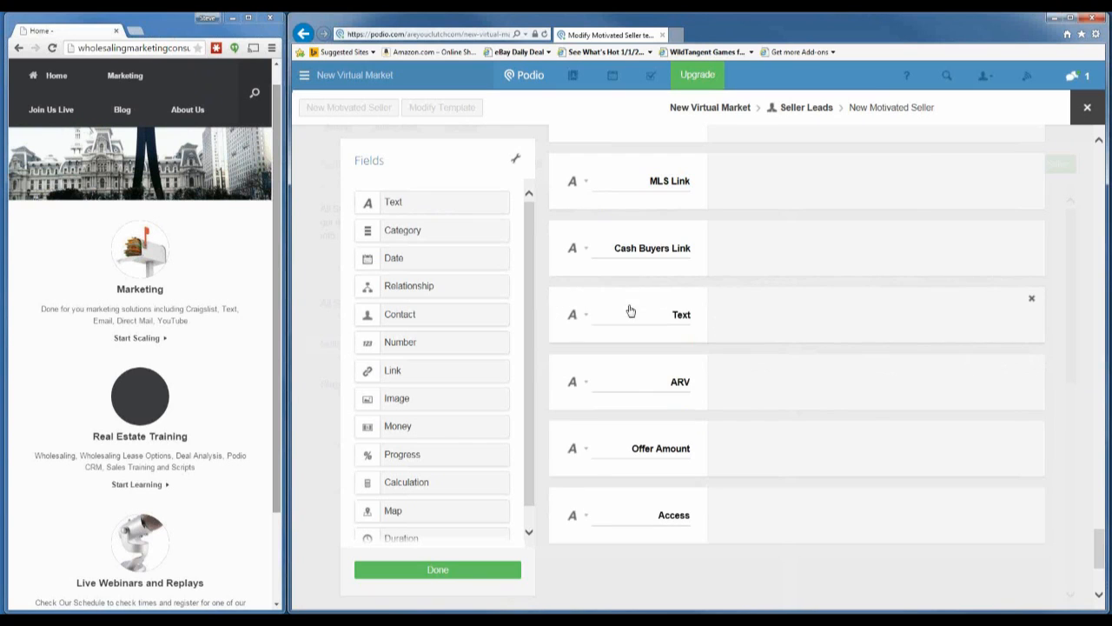
{"action": "type", "text": "Taxes"}
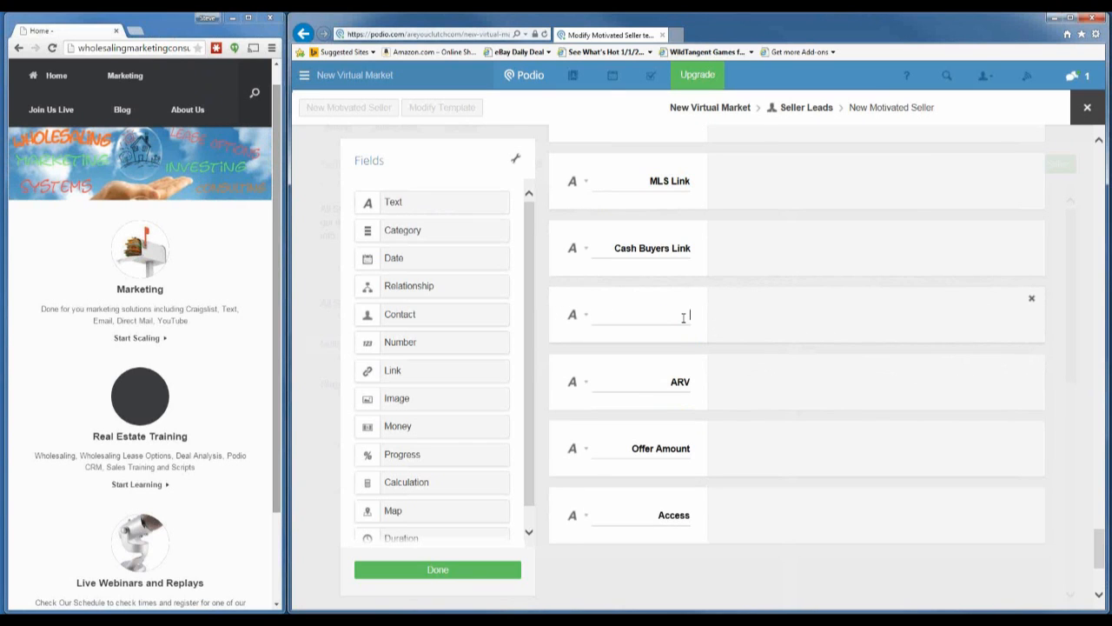
{"action": "type", "text": " / Leins Link"}
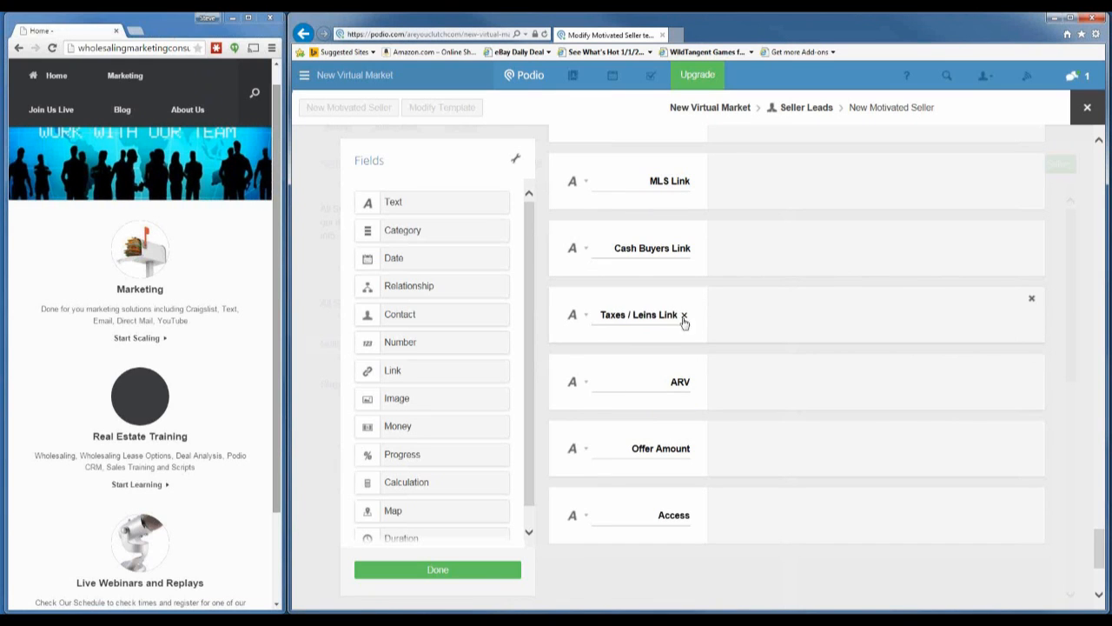
{"action": "left_click", "coordinate": [579, 318]}
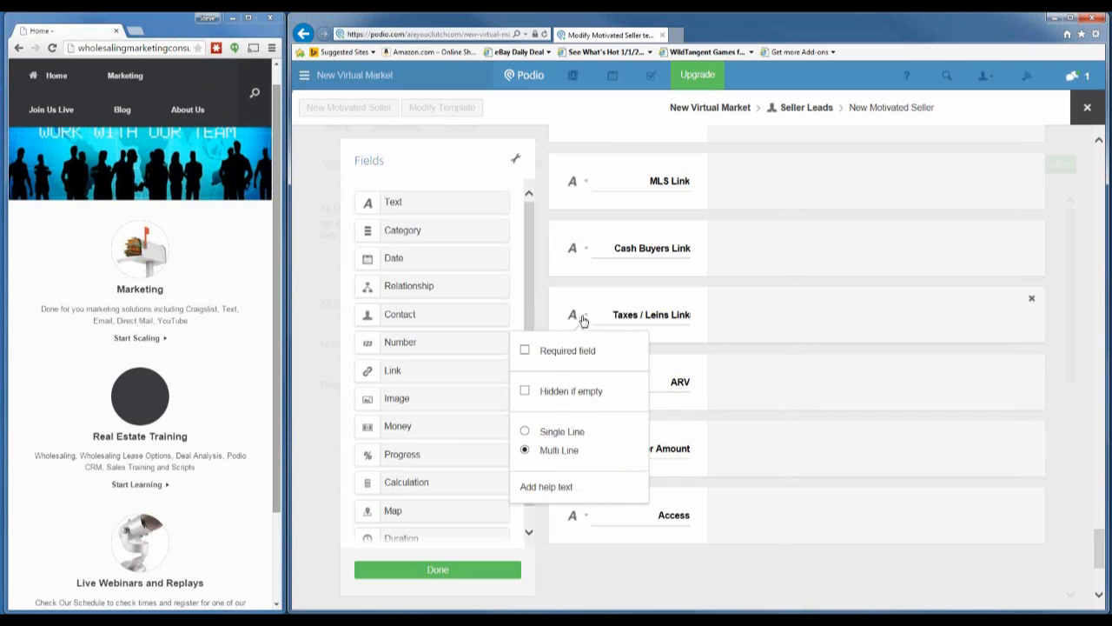
{"action": "left_click", "coordinate": [879, 391]}
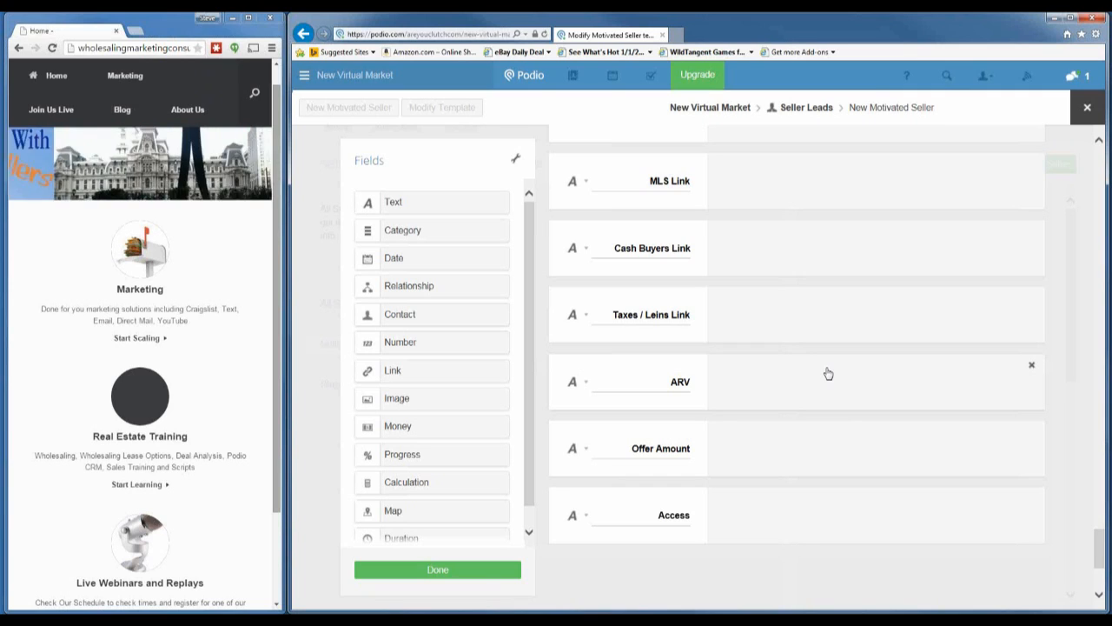
Step: Review the template's fields from Access back up to Subject Property and Steps Completed, and finish modifying the template
{"action": "scroll", "coordinate": [828, 372], "scroll_direction": "up", "scroll_amount": 5}
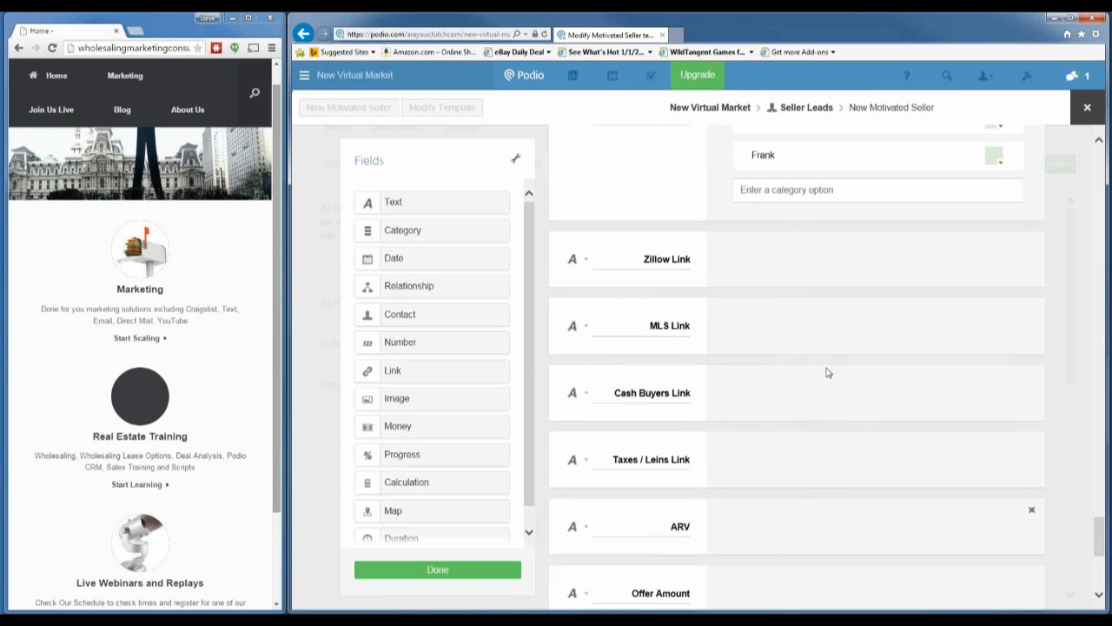
{"action": "scroll", "coordinate": [682, 345], "scroll_direction": "down", "scroll_amount": 3}
{"action": "scroll", "coordinate": [682, 345], "scroll_direction": "down", "scroll_amount": 1}
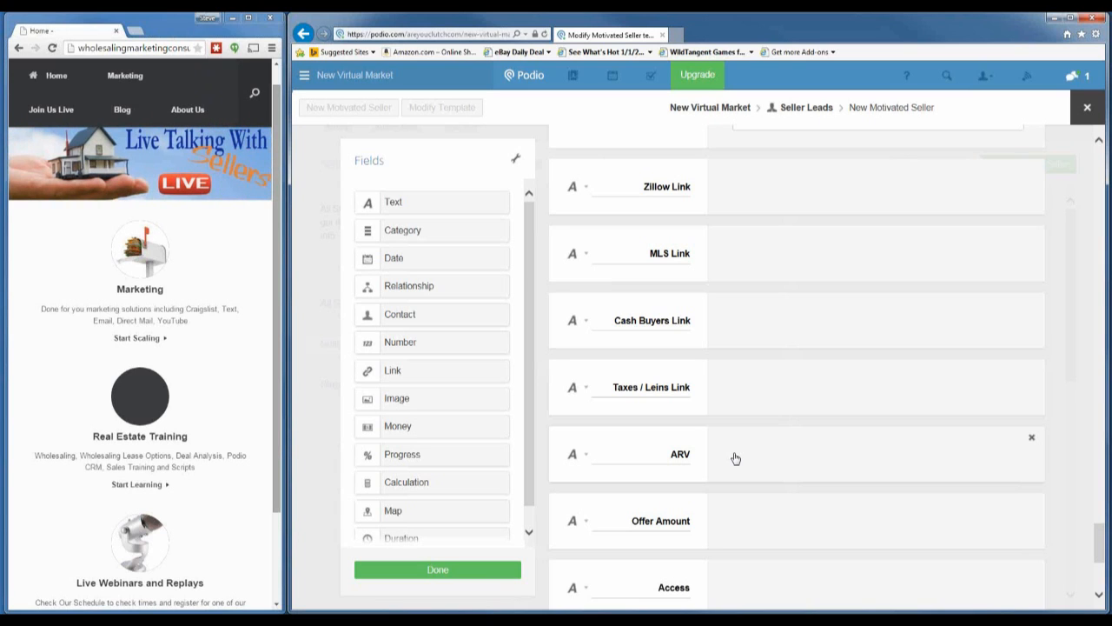
{"action": "scroll", "coordinate": [602, 417], "scroll_direction": "down", "scroll_amount": 3}
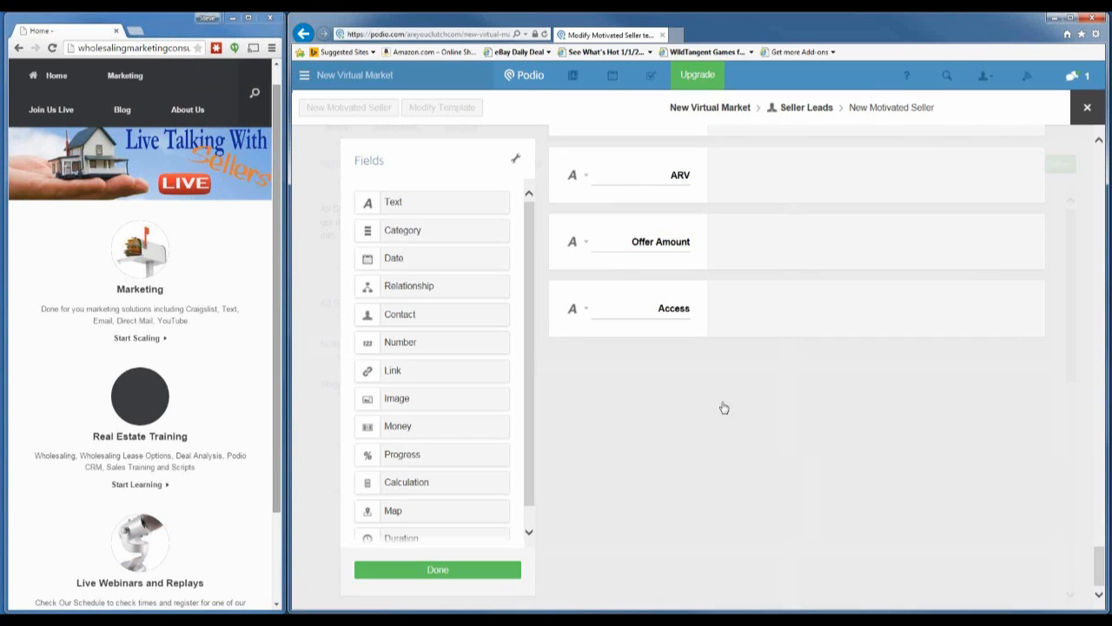
{"action": "scroll", "coordinate": [724, 410], "scroll_direction": "up", "scroll_amount": 4}
{"action": "scroll", "coordinate": [729, 421], "scroll_direction": "up", "scroll_amount": 15}
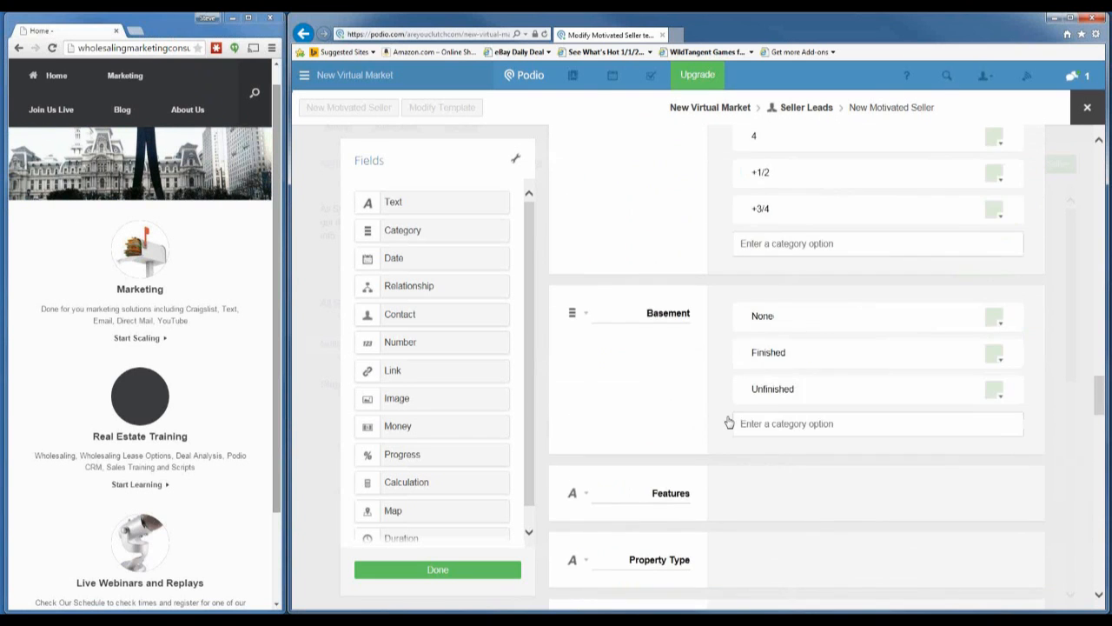
{"action": "scroll", "coordinate": [729, 422], "scroll_direction": "up", "scroll_amount": 15}
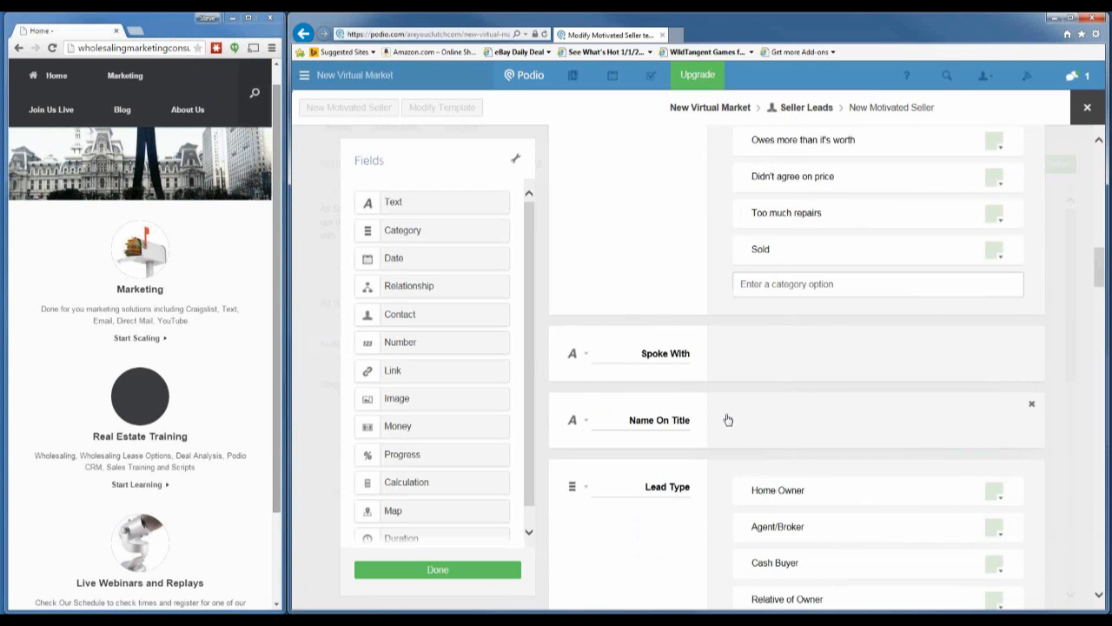
{"action": "scroll", "coordinate": [726, 419], "scroll_direction": "up", "scroll_amount": 15}
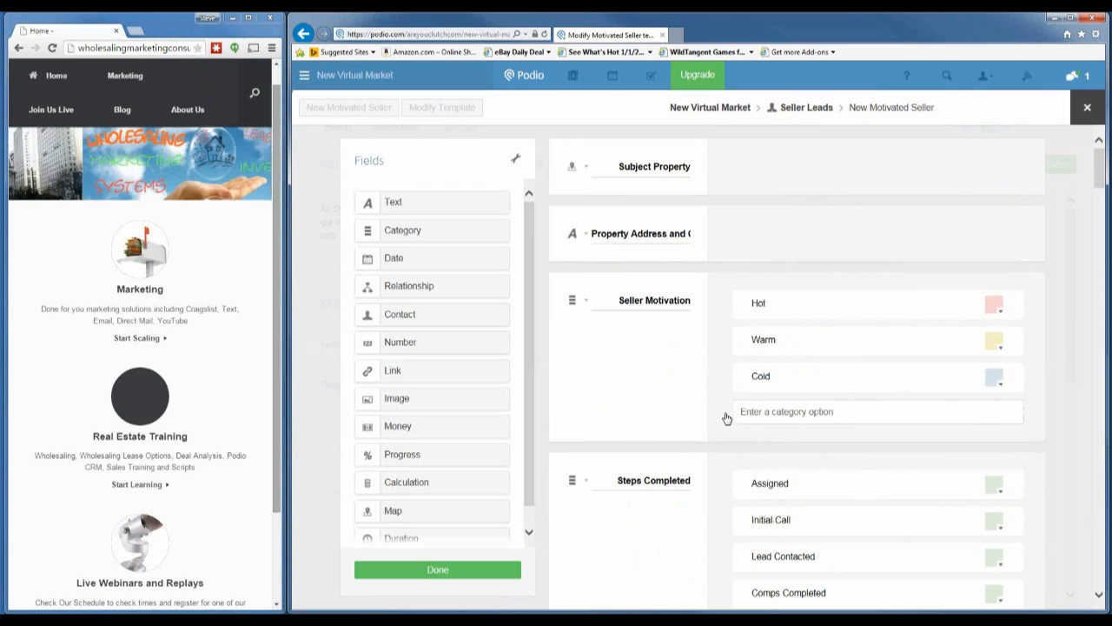
{"action": "scroll", "coordinate": [700, 382], "scroll_direction": "down", "scroll_amount": 8}
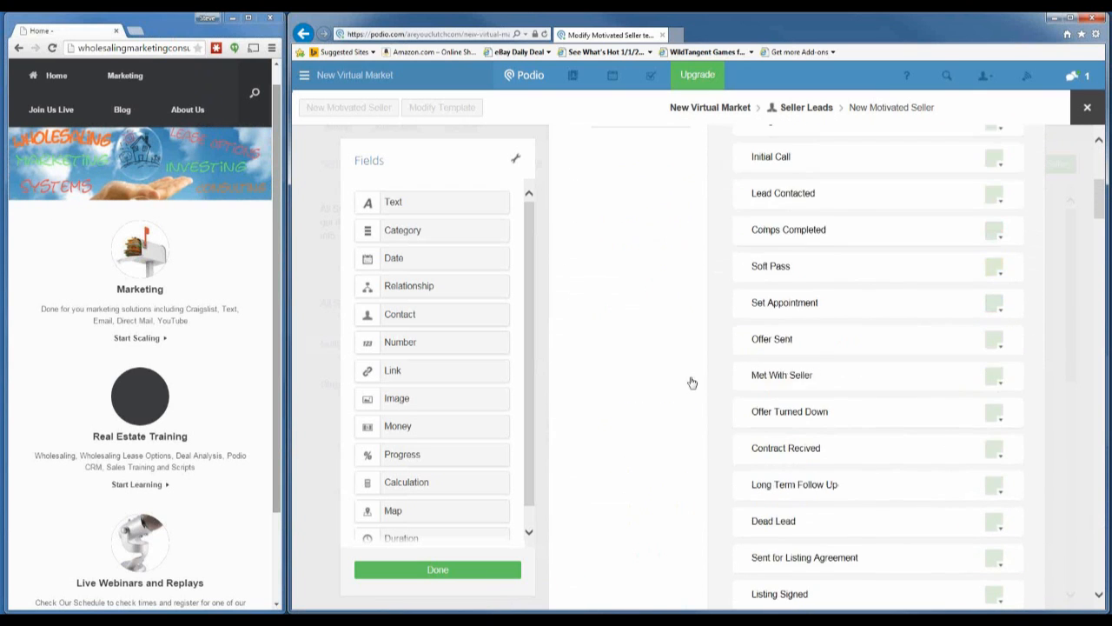
{"action": "scroll", "coordinate": [684, 383], "scroll_direction": "down", "scroll_amount": 3}
{"action": "left_click", "coordinate": [445, 571]}
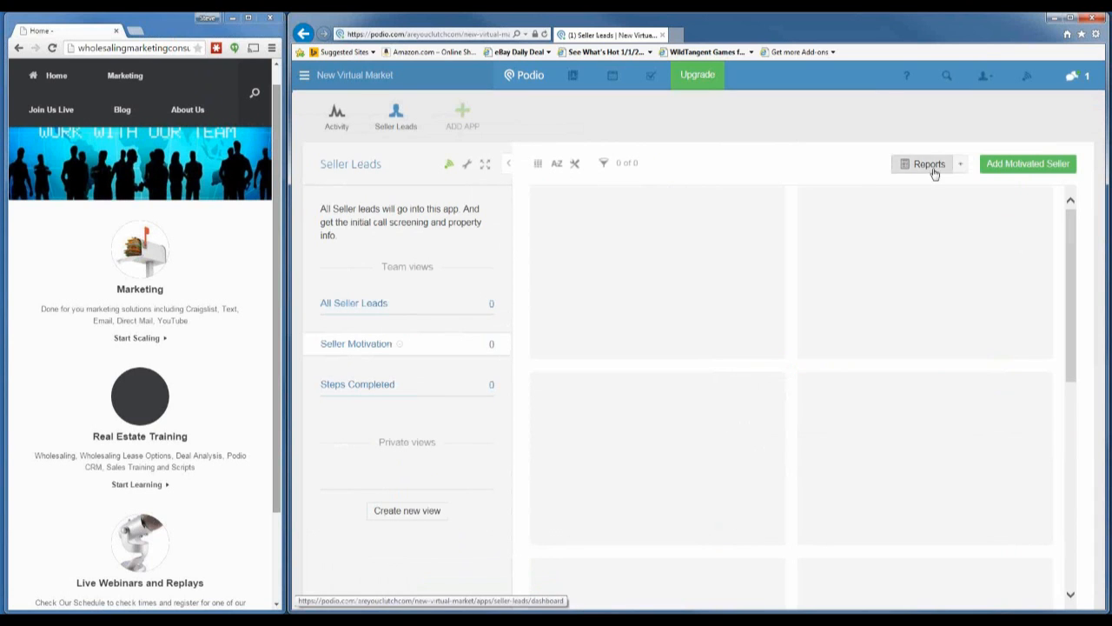
Step: Create a new motivated seller item and enter a sample street address in Property Address and Other Properties
{"action": "left_click", "coordinate": [1014, 171]}
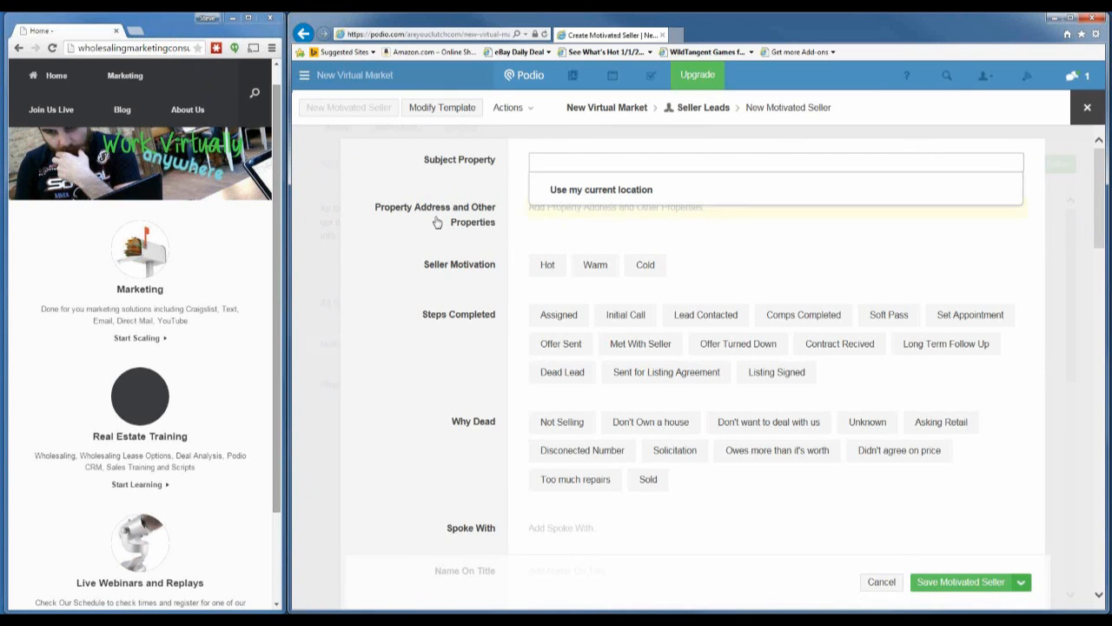
{"action": "left_click", "coordinate": [563, 214]}
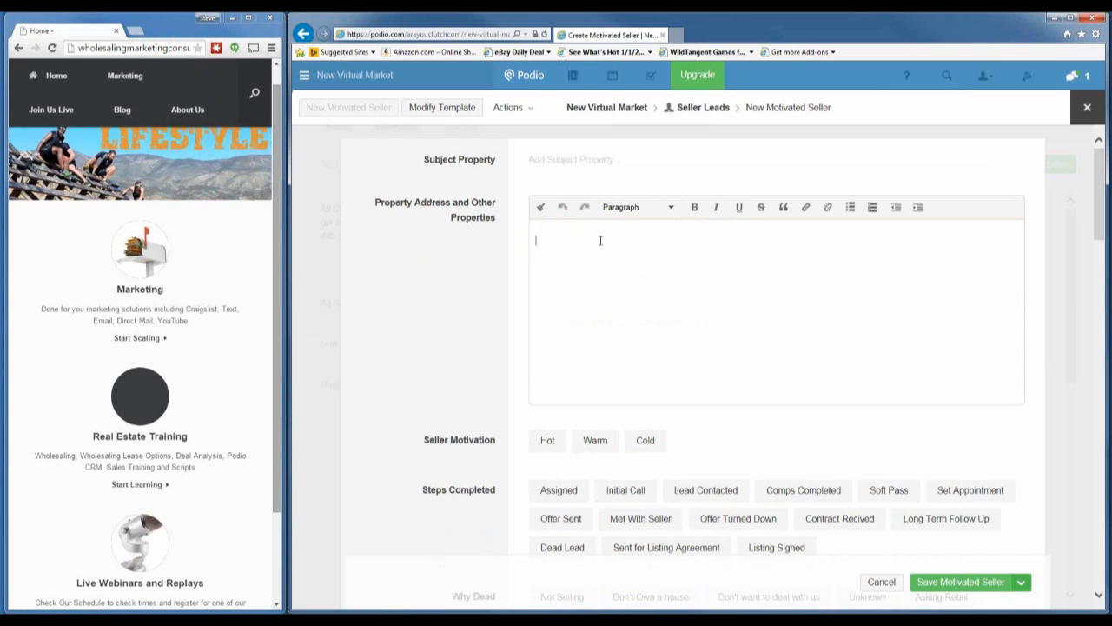
{"action": "type", "text": "123 Main Street"}
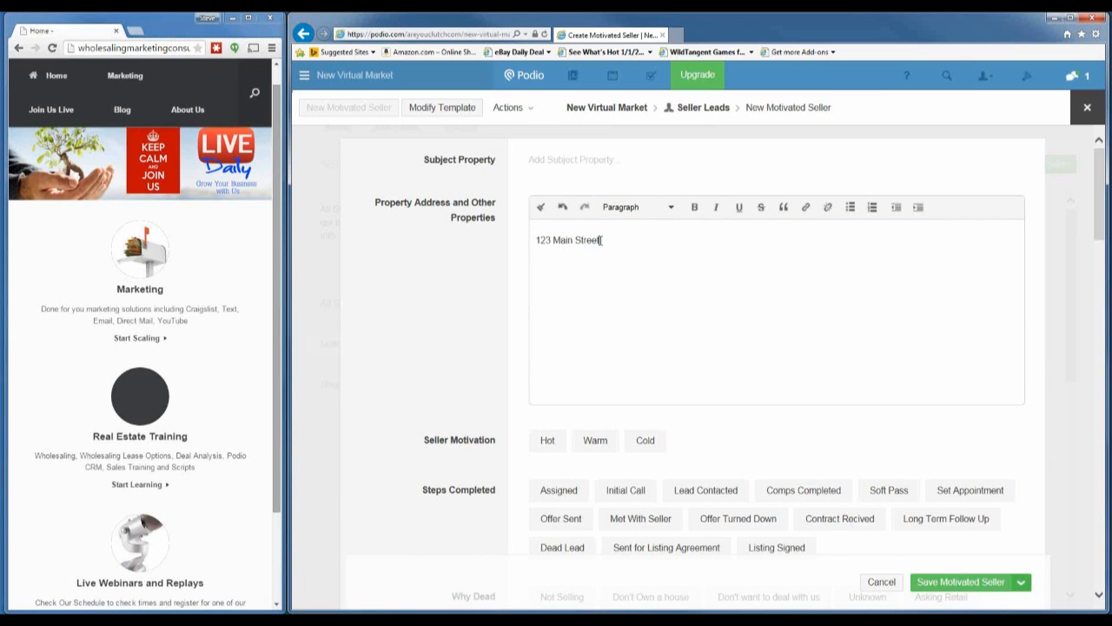
{"action": "left_click", "coordinate": [431, 280]}
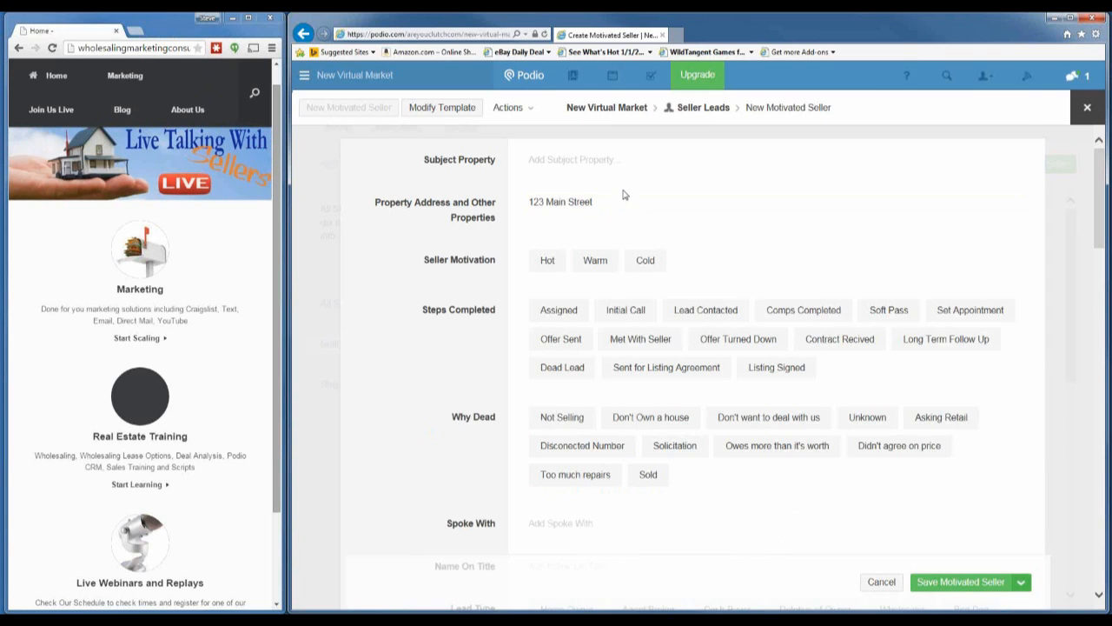
{"action": "left_click", "coordinate": [573, 212]}
{"action": "triple_click", "coordinate": [565, 239]}
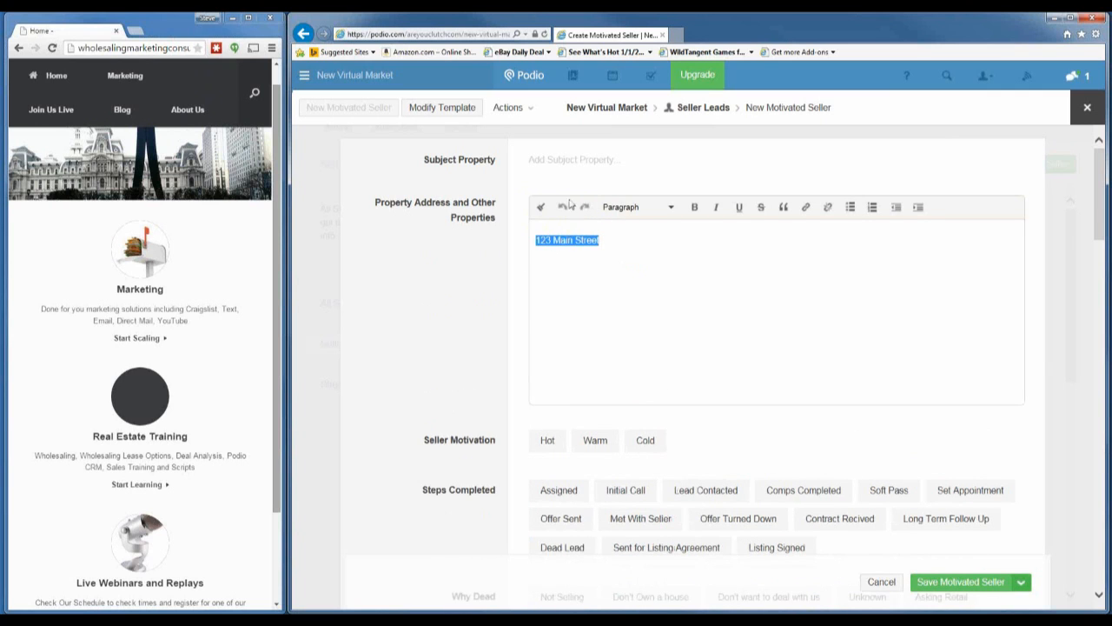
{"action": "left_click", "coordinate": [566, 160]}
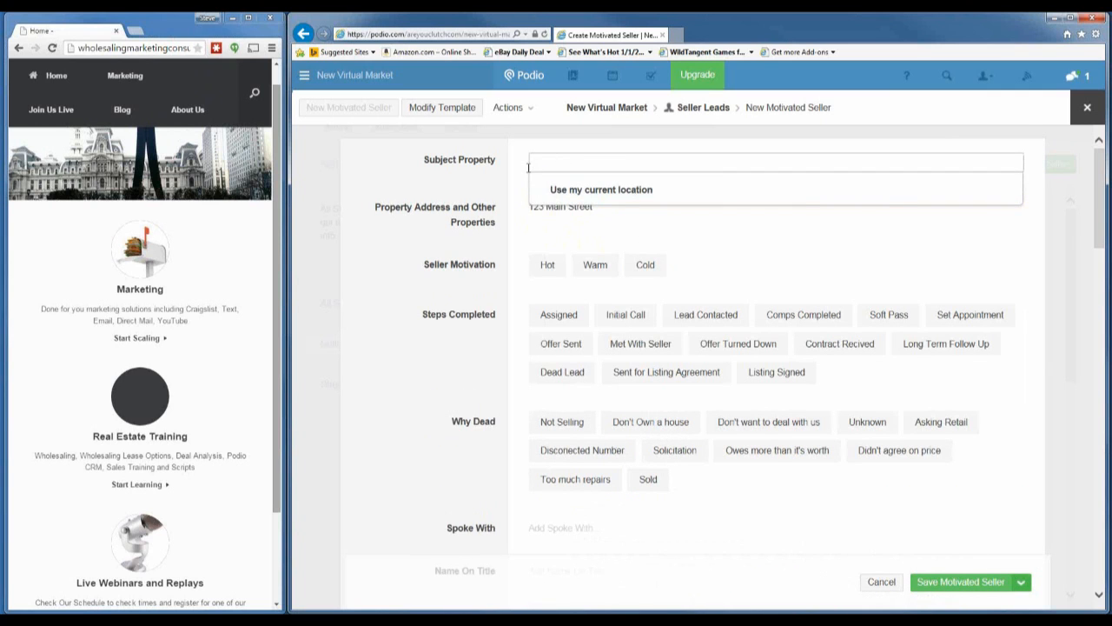
{"action": "type", "text": "Does it need some major work like a full rehab or is maybe just some updating &TLC?"}
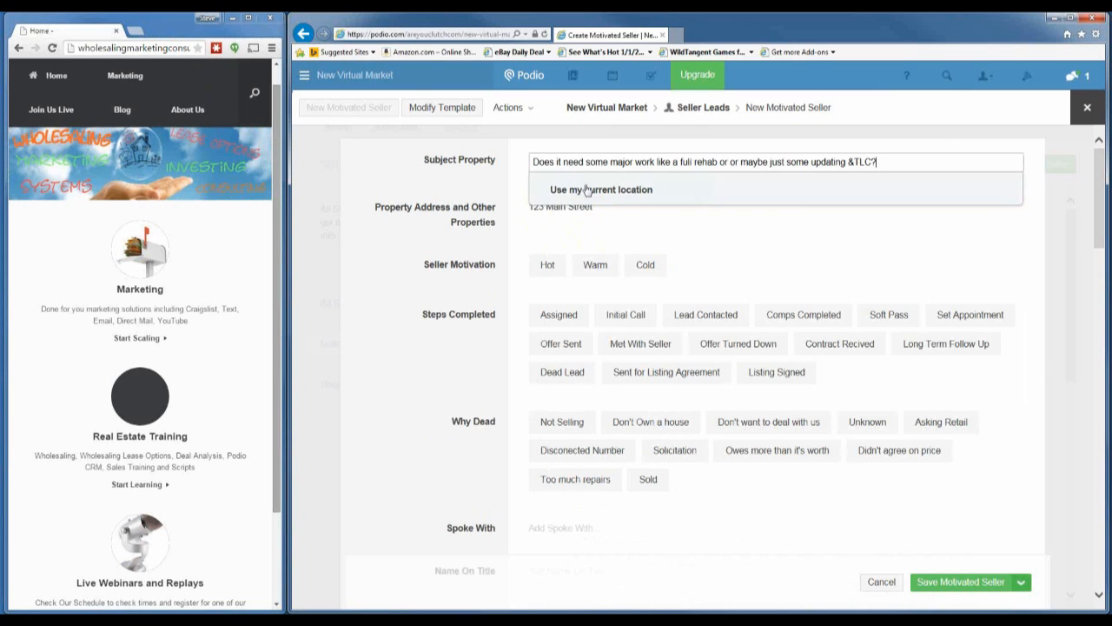
{"action": "key", "text": "ctrl+a"}
{"action": "key", "text": "BackSpace"}
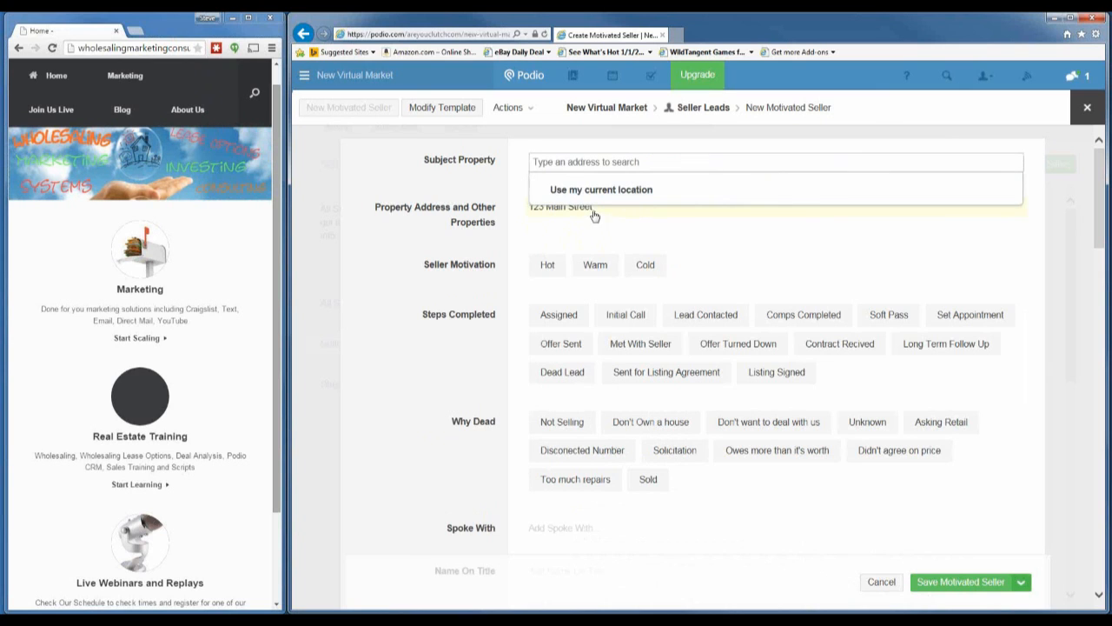
Step: Copy the street address into the Subject Property field and choose the suggested match in Saint Helena, CA
{"action": "left_click", "coordinate": [593, 213]}
{"action": "double_click", "coordinate": [588, 243]}
{"action": "key", "text": "ctrl+a"}
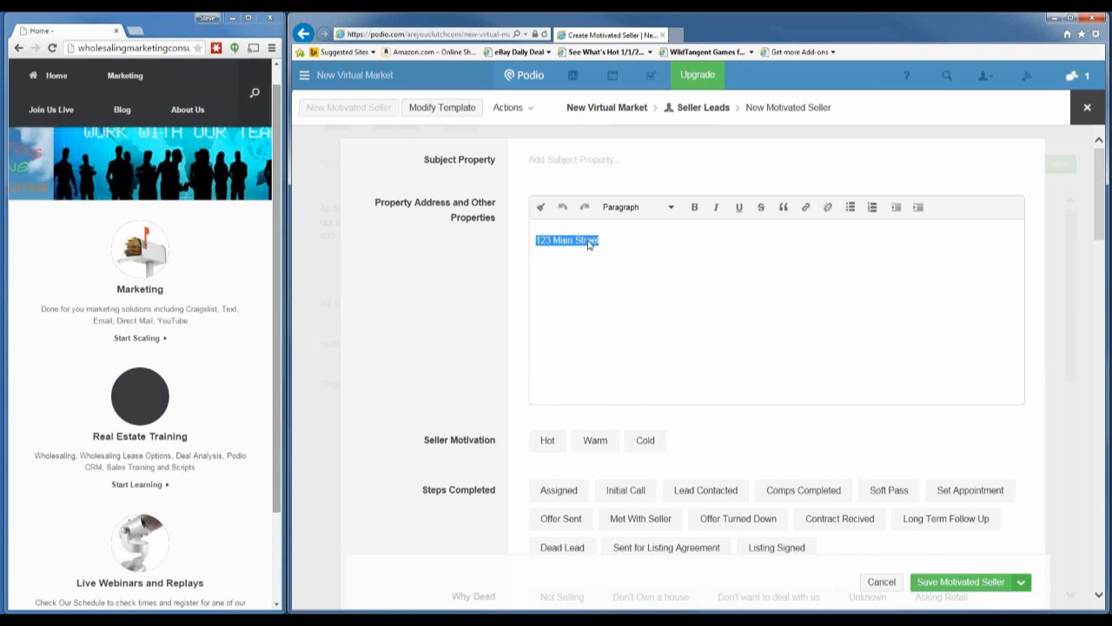
{"action": "key", "text": "ctrl+c"}
{"action": "left_click", "coordinate": [566, 162]}
{"action": "key", "text": "ctrl+v"}
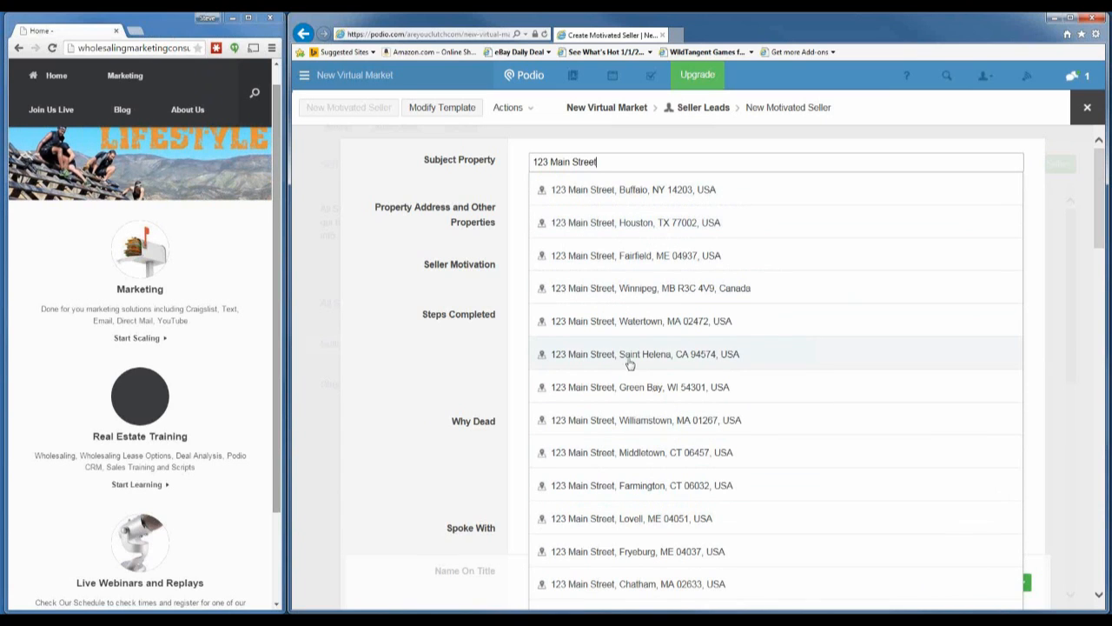
{"action": "left_click", "coordinate": [708, 364]}
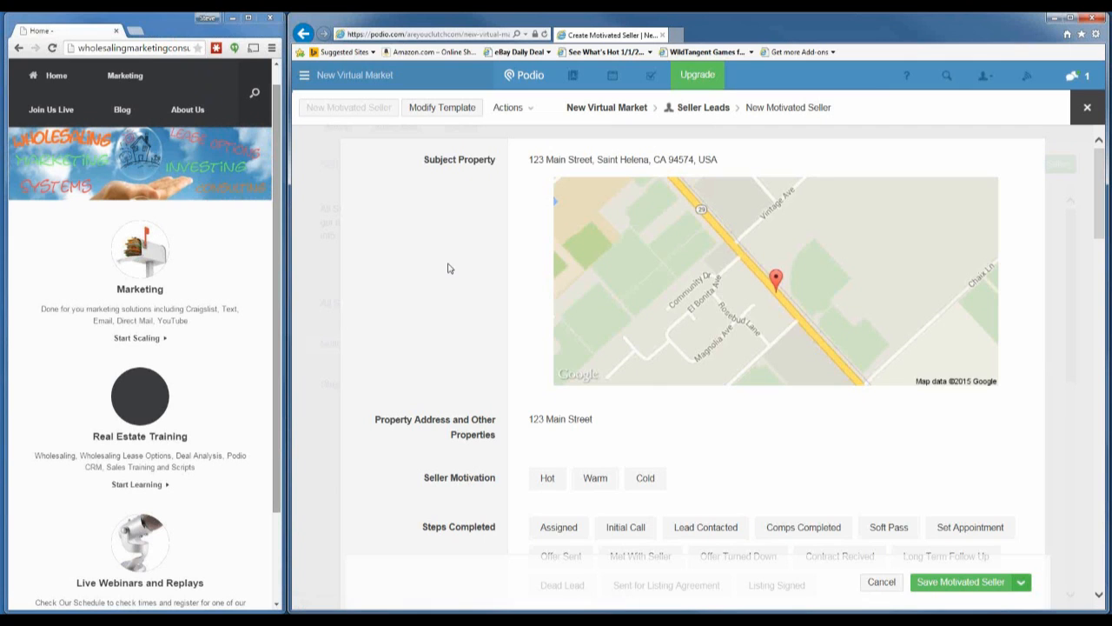
Step: Mark Assigned and Initial Call under Steps Completed and select Not Selling under Why Dead
{"action": "scroll", "coordinate": [448, 268], "scroll_direction": "down", "scroll_amount": 3}
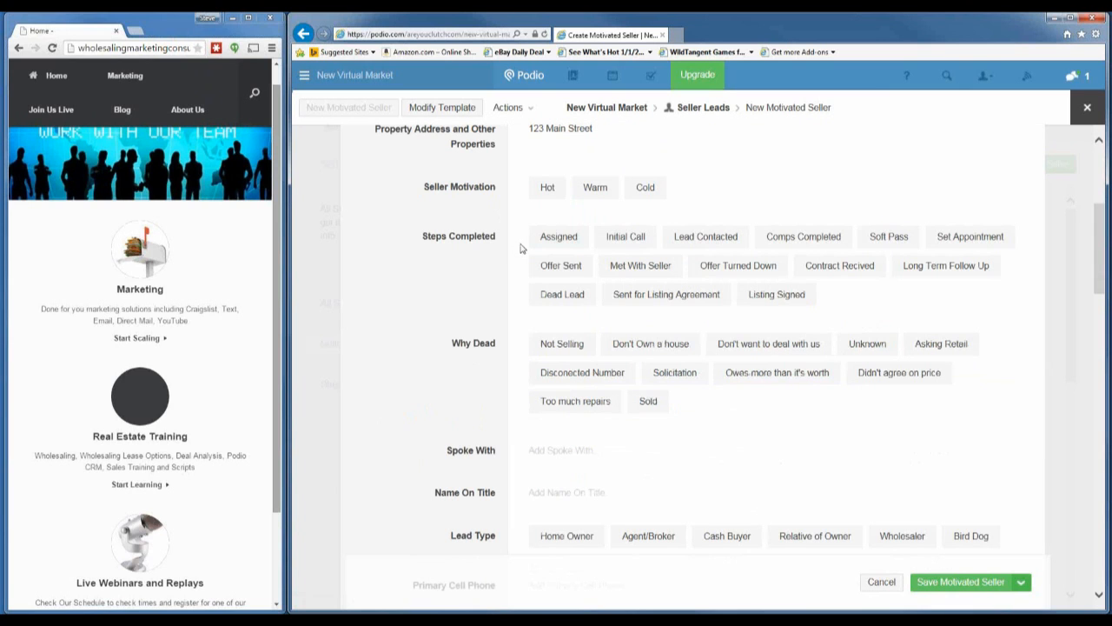
{"action": "scroll", "coordinate": [473, 269], "scroll_direction": "up", "scroll_amount": 1}
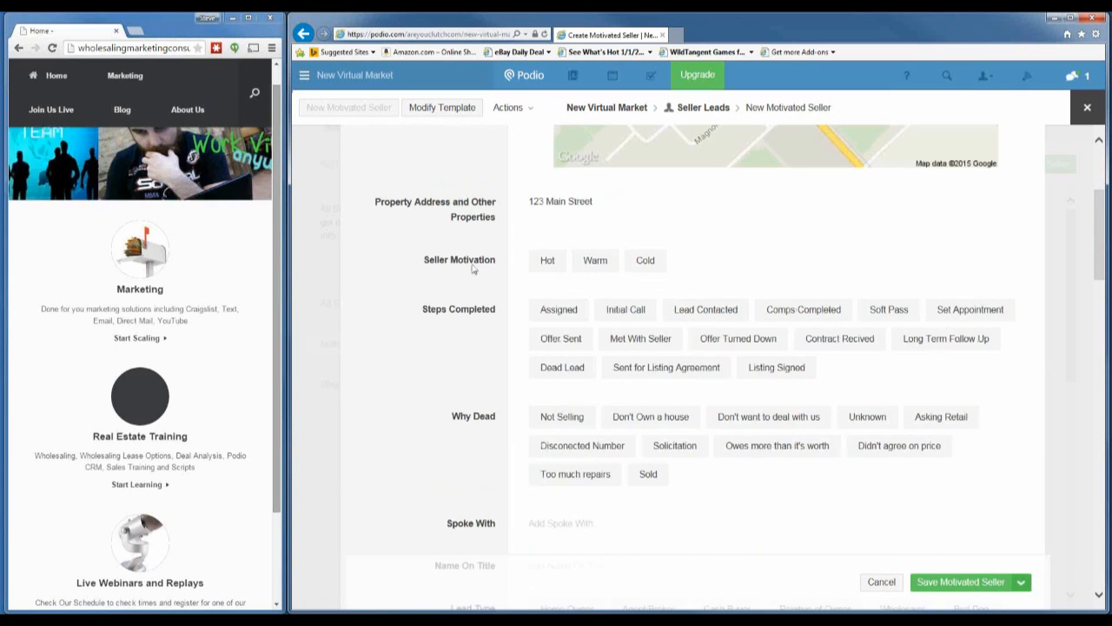
{"action": "left_click", "coordinate": [556, 311]}
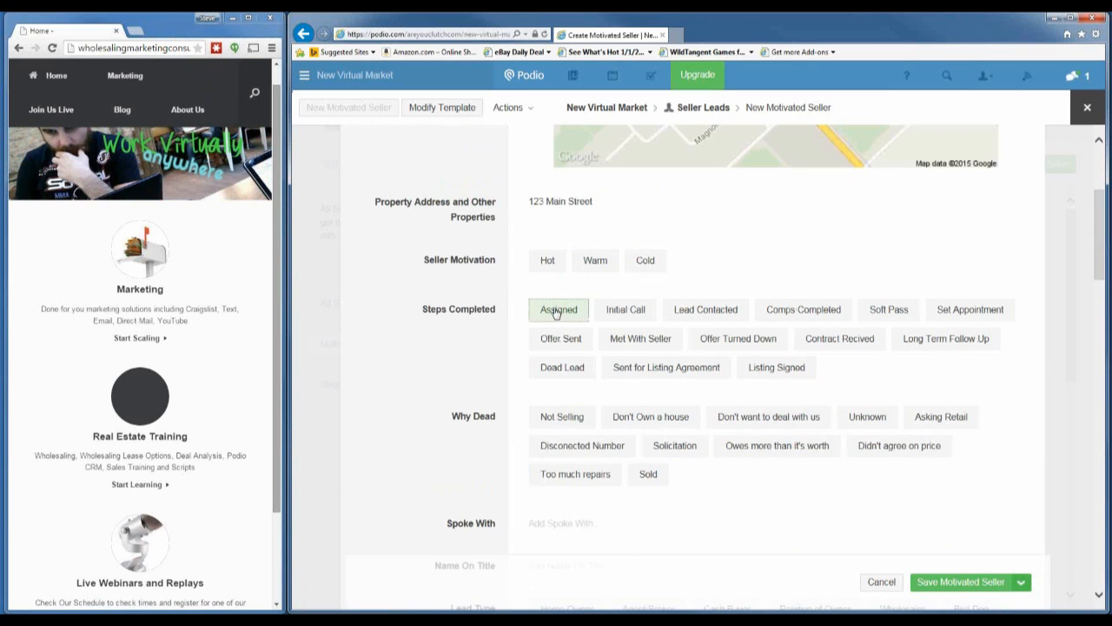
{"action": "left_click", "coordinate": [623, 318]}
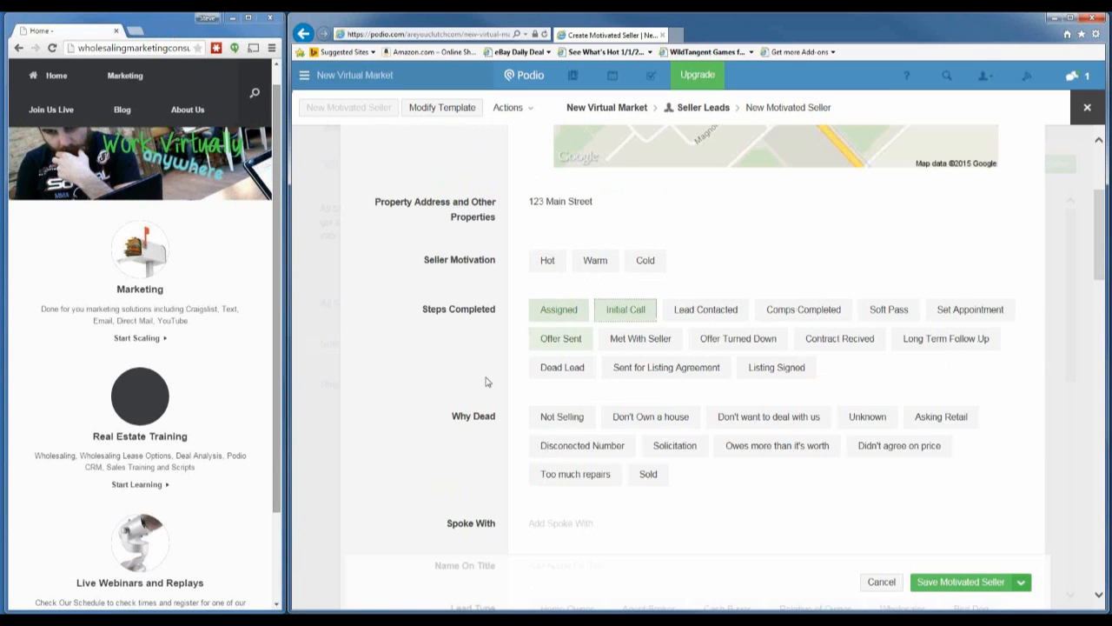
{"action": "scroll", "coordinate": [700, 352], "scroll_direction": "down", "scroll_amount": 1}
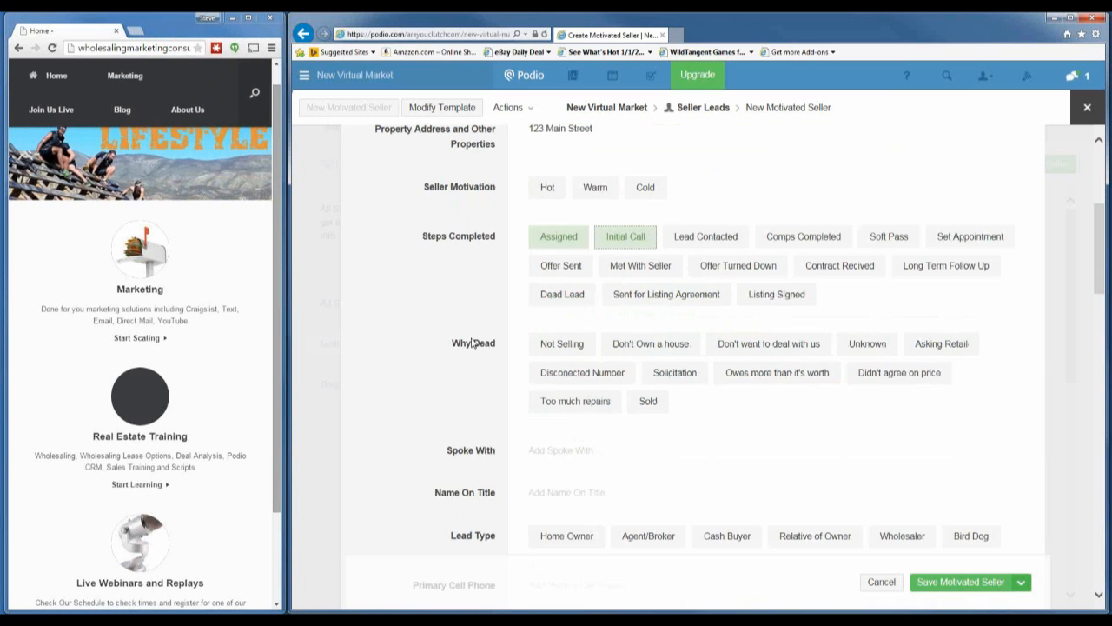
{"action": "left_click", "coordinate": [563, 345]}
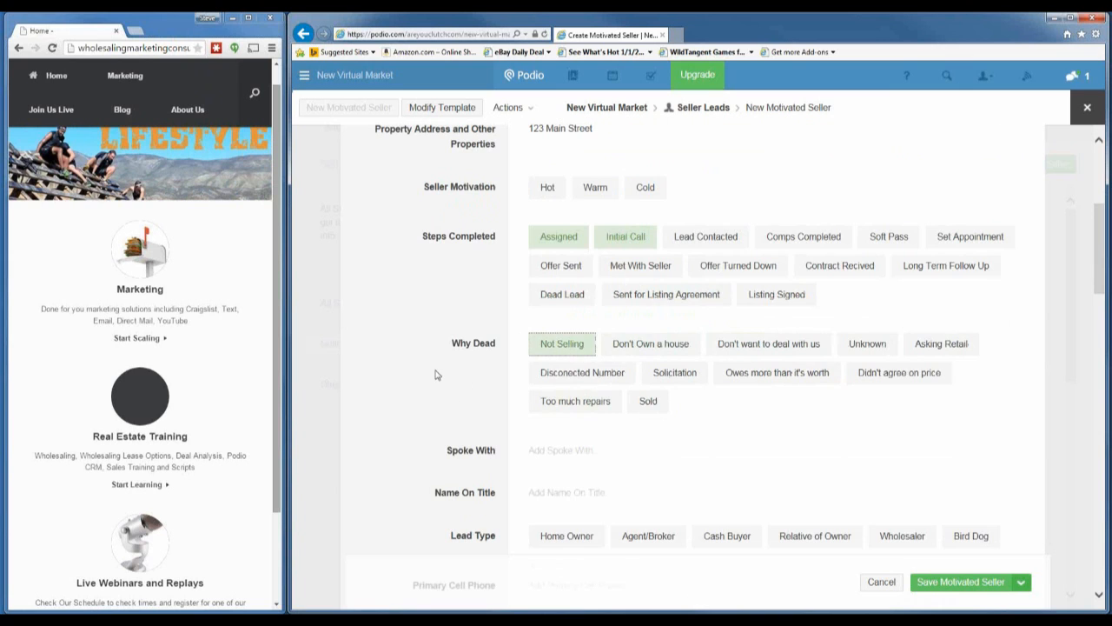
Step: Select Home Owner and Agent/Broker as the Lead Type and Yellow Letter as the Lead Source
{"action": "scroll", "coordinate": [600, 382], "scroll_direction": "down", "scroll_amount": 3}
{"action": "left_click", "coordinate": [566, 320]}
{"action": "left_click", "coordinate": [648, 320]}
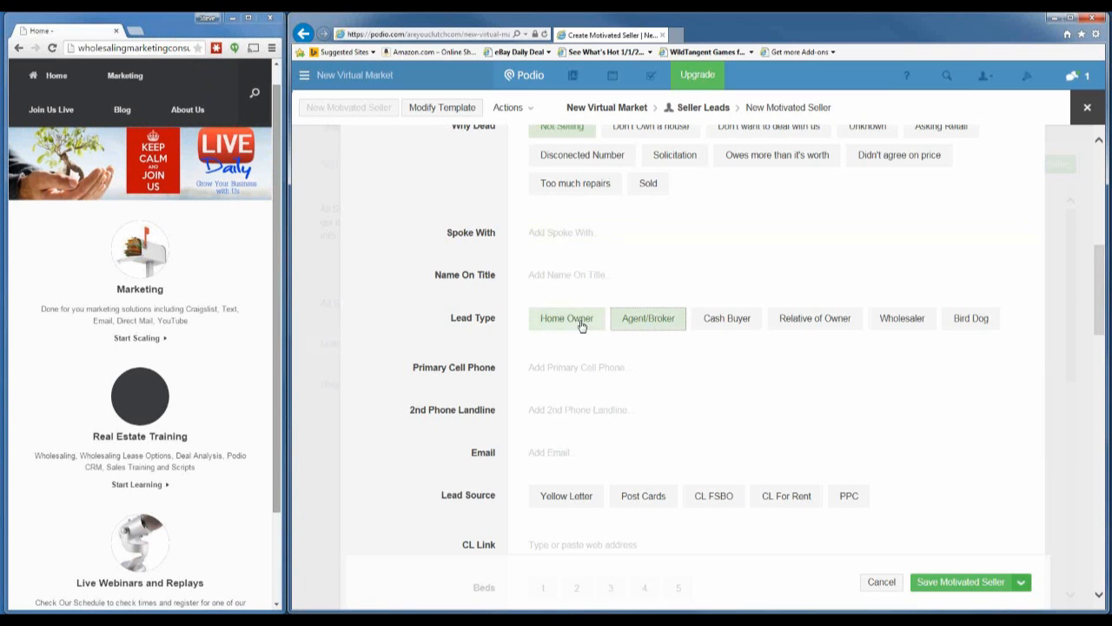
{"action": "scroll", "coordinate": [591, 325], "scroll_direction": "down", "scroll_amount": 2}
{"action": "left_click", "coordinate": [563, 350]}
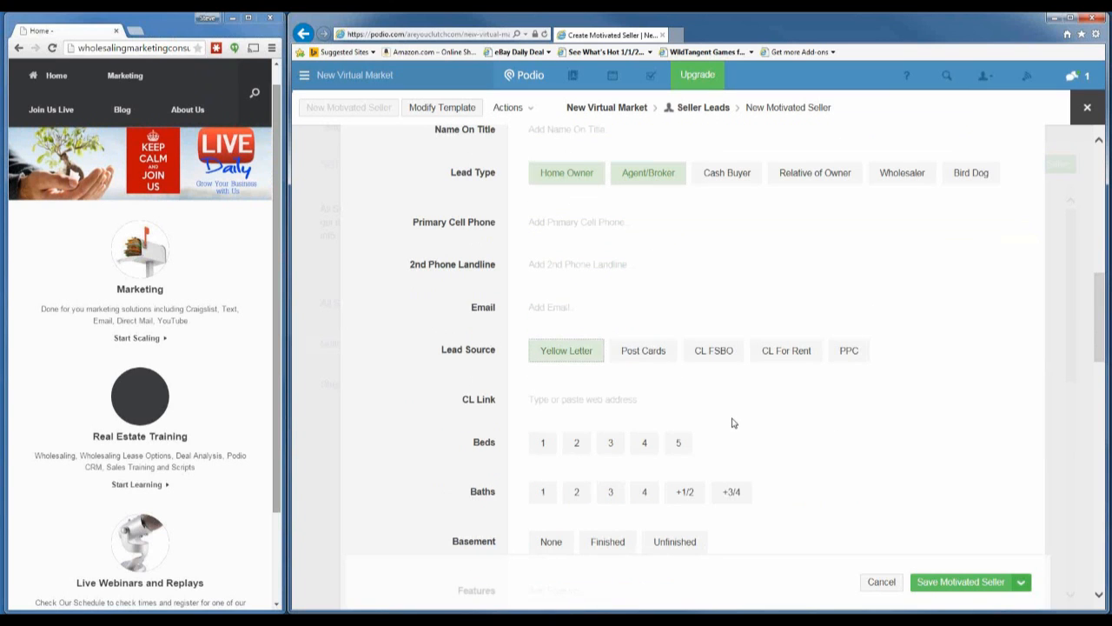
Step: Enter a sample phone number in the Primary Cell Phone field
{"action": "left_click", "coordinate": [578, 228]}
{"action": "type", "text": "555 555 5555"}
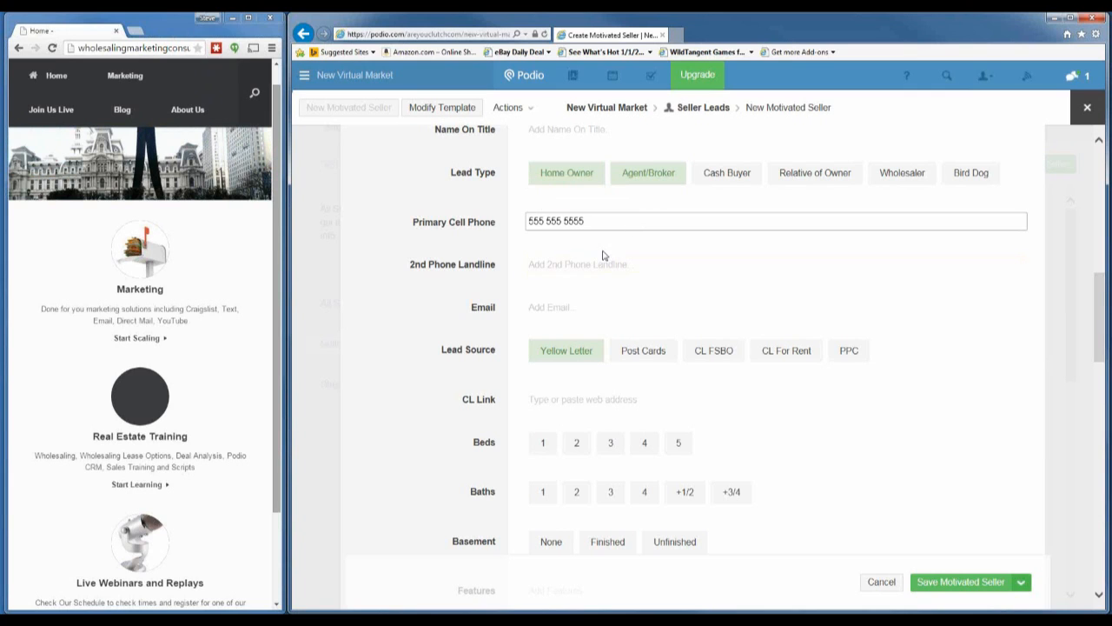
{"action": "left_click", "coordinate": [553, 306]}
Step: Set Beds to 3, Baths to 4 and +1/2, and Basement to None
{"action": "scroll", "coordinate": [550, 309], "scroll_direction": "down", "scroll_amount": 1}
{"action": "scroll", "coordinate": [550, 308], "scroll_direction": "down", "scroll_amount": 1}
{"action": "left_click", "coordinate": [610, 297]}
{"action": "left_click", "coordinate": [644, 346]}
{"action": "left_click", "coordinate": [686, 348]}
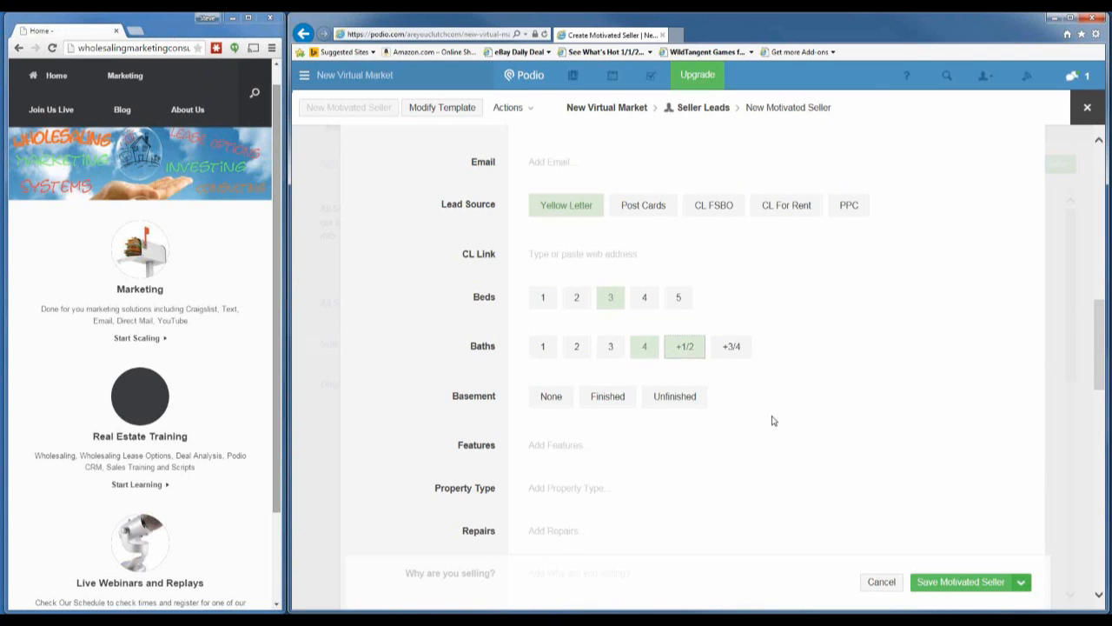
{"action": "scroll", "coordinate": [770, 422], "scroll_direction": "down", "scroll_amount": 3}
{"action": "scroll", "coordinate": [750, 353], "scroll_direction": "up", "scroll_amount": 1}
{"action": "left_click", "coordinate": [551, 252]}
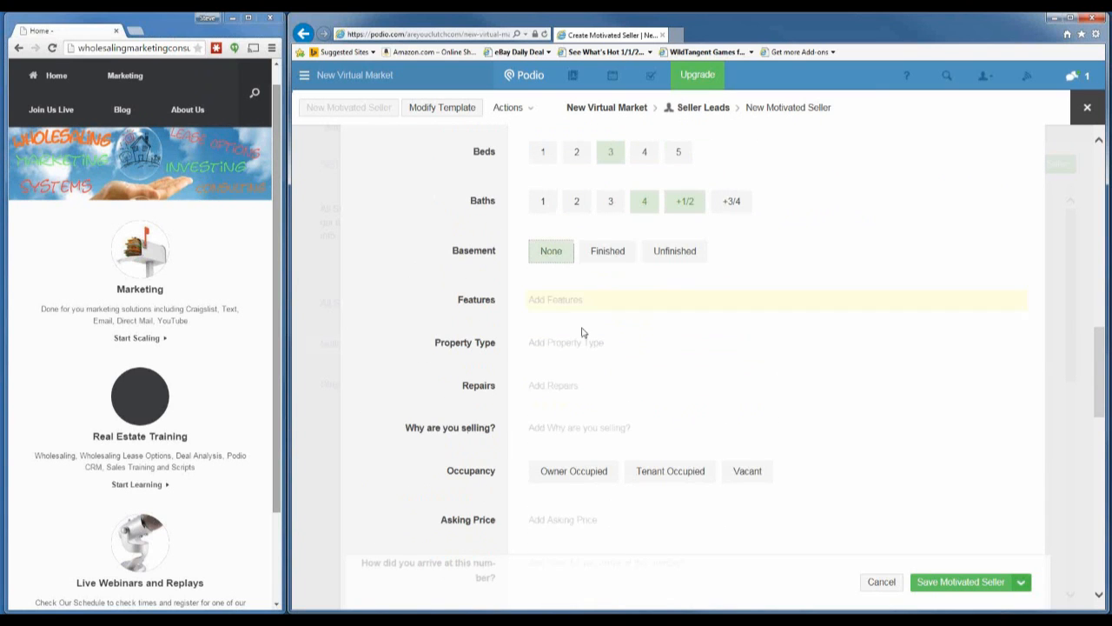
Step: Set the lead's Occupancy to Owner Occupied
{"action": "left_click", "coordinate": [591, 466]}
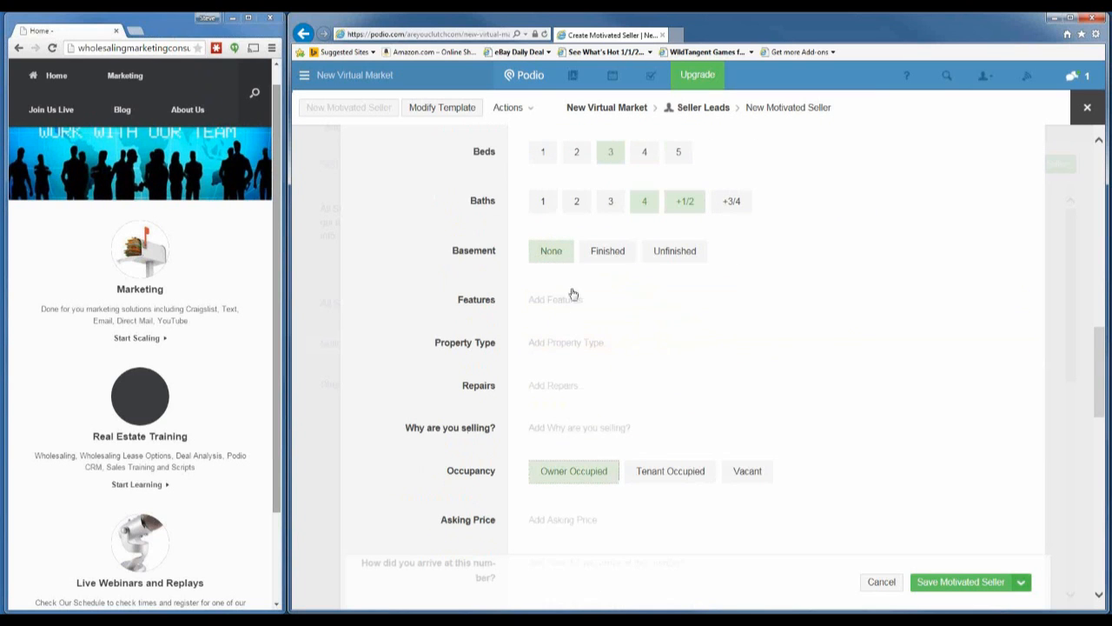
Step: Review the full motivated seller form, from the Subject Property address and map through the link, offer, access and file fields
{"action": "scroll", "coordinate": [573, 348], "scroll_direction": "down", "scroll_amount": 2}
{"action": "scroll", "coordinate": [574, 339], "scroll_direction": "down", "scroll_amount": 3}
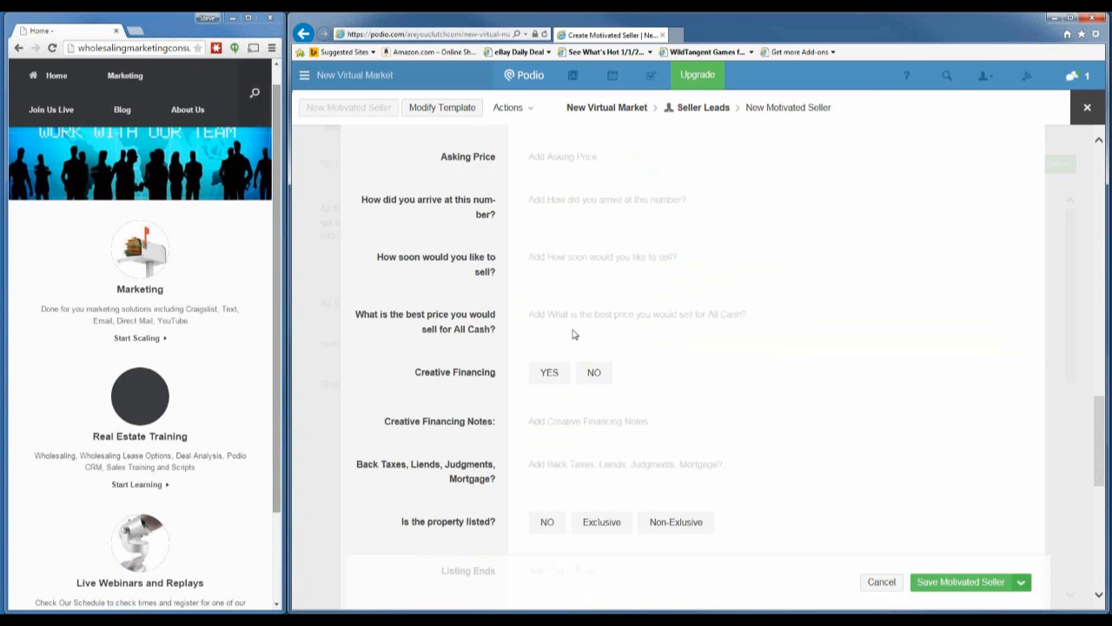
{"action": "scroll", "coordinate": [533, 332], "scroll_direction": "down", "scroll_amount": 1}
{"action": "scroll", "coordinate": [534, 332], "scroll_direction": "down", "scroll_amount": 6}
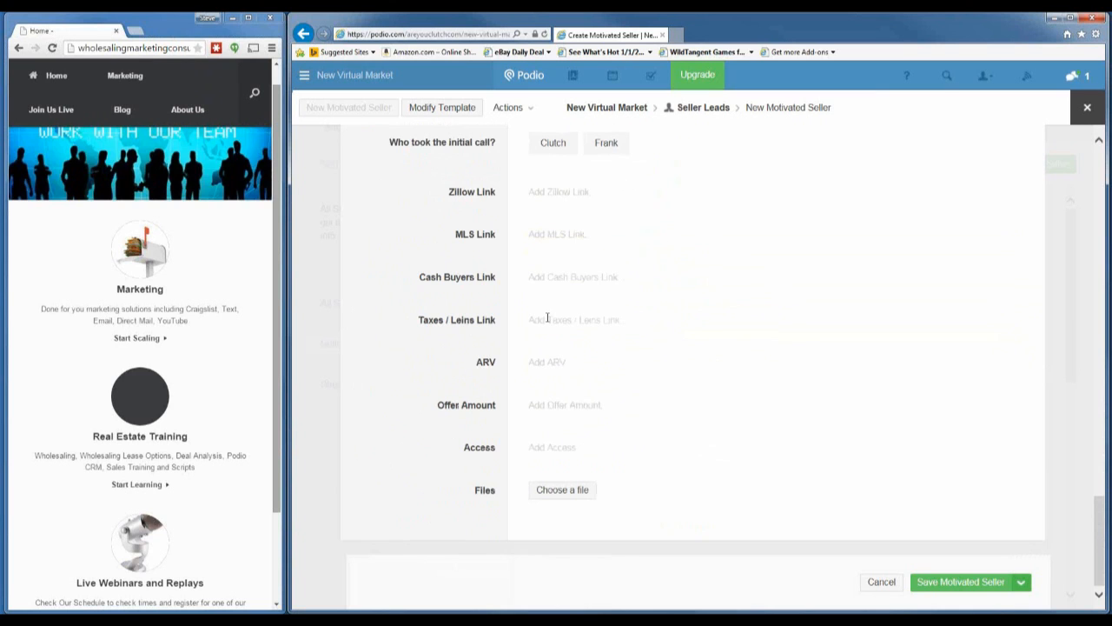
{"action": "scroll", "coordinate": [551, 324], "scroll_direction": "up", "scroll_amount": 10}
{"action": "scroll", "coordinate": [593, 269], "scroll_direction": "up", "scroll_amount": 10}
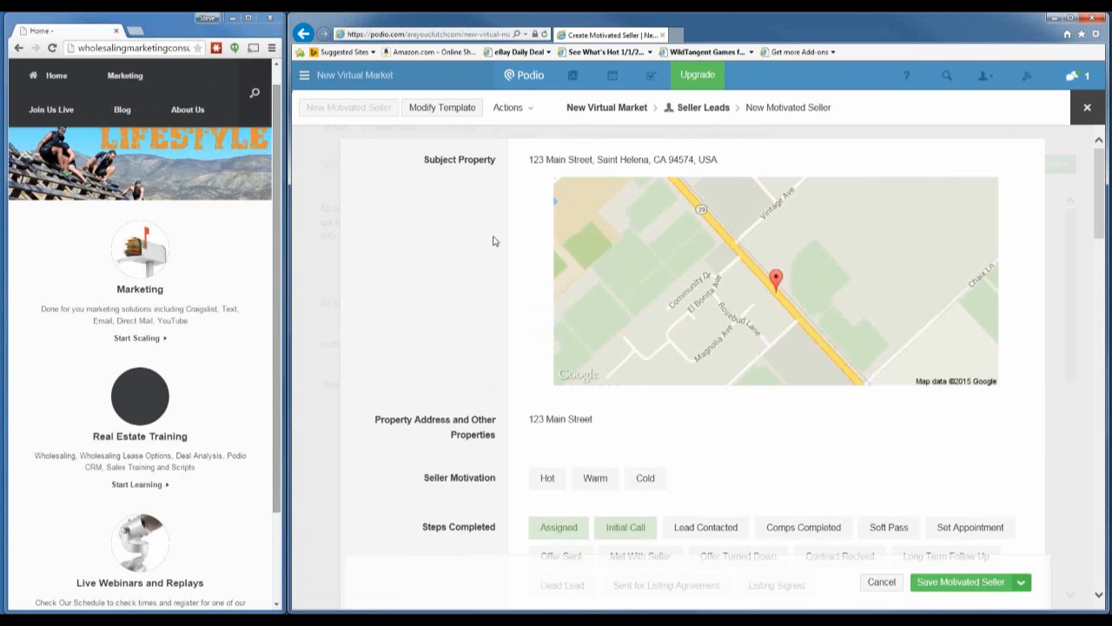
{"action": "scroll", "coordinate": [492, 241], "scroll_direction": "down", "scroll_amount": 10}
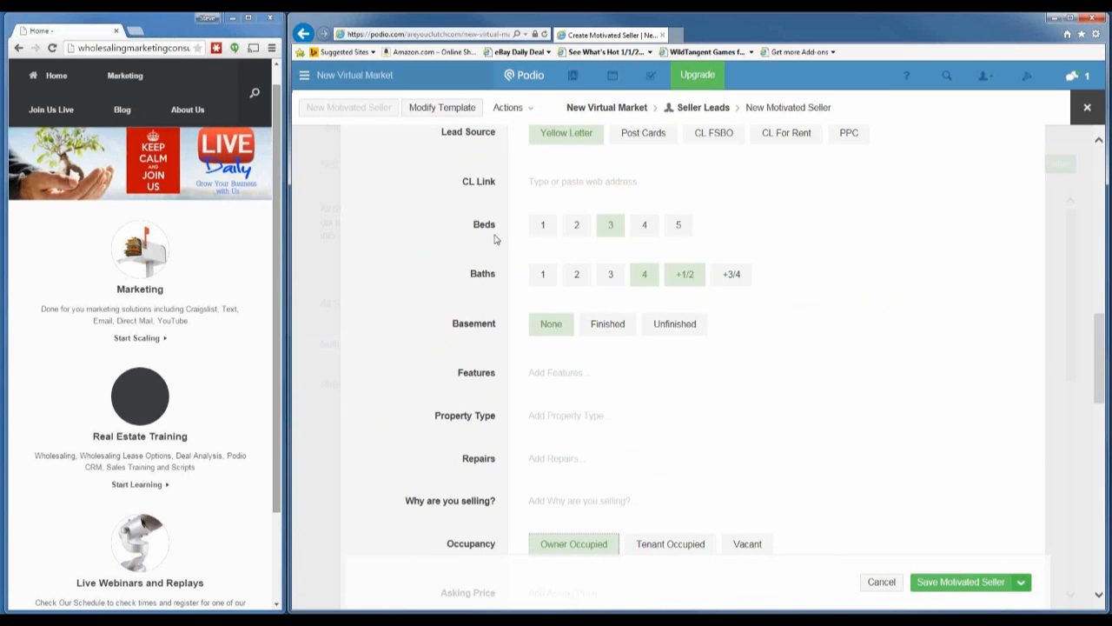
{"action": "scroll", "coordinate": [494, 238], "scroll_direction": "down", "scroll_amount": 8}
{"action": "scroll", "coordinate": [522, 327], "scroll_direction": "down", "scroll_amount": 2}
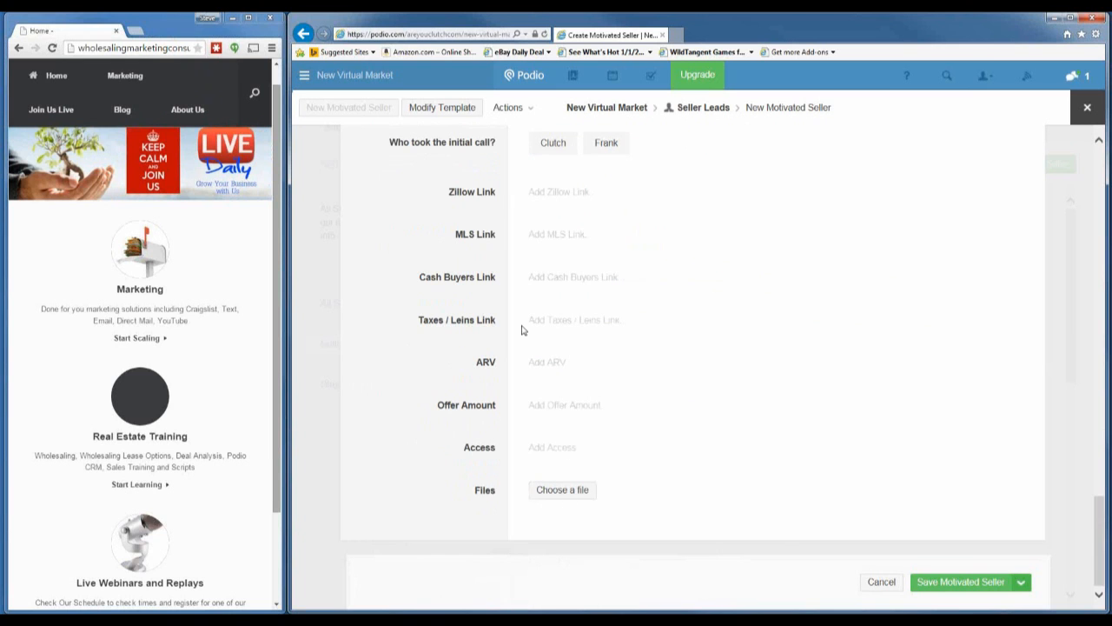
{"action": "scroll", "coordinate": [519, 330], "scroll_direction": "up", "scroll_amount": 15}
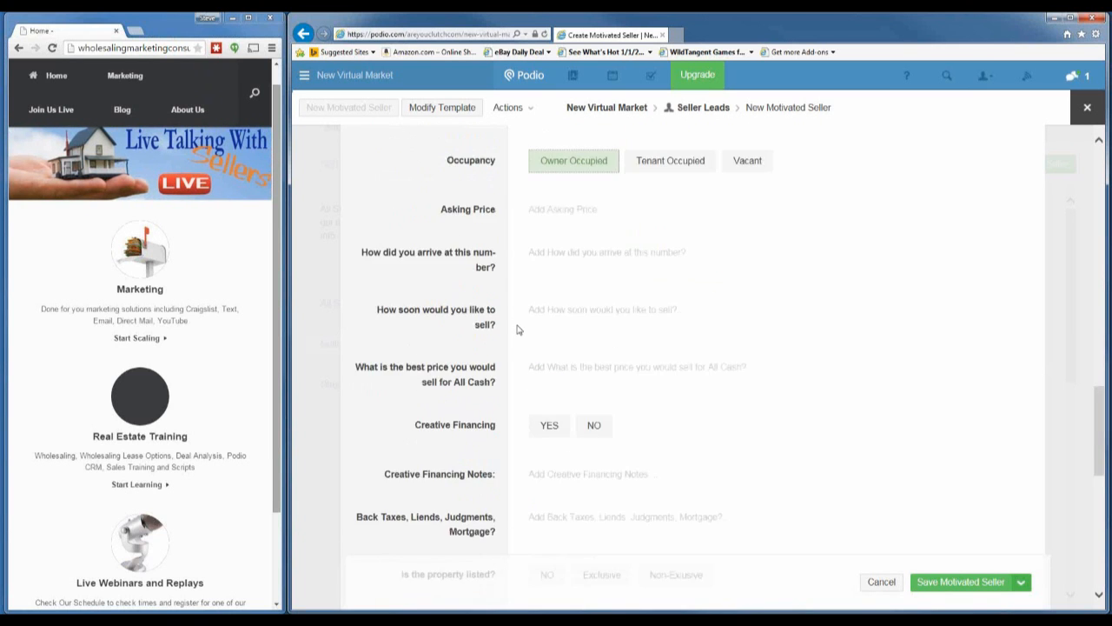
{"action": "scroll", "coordinate": [517, 330], "scroll_direction": "up", "scroll_amount": 15}
{"action": "scroll", "coordinate": [516, 330], "scroll_direction": "down", "scroll_amount": 20}
{"action": "scroll", "coordinate": [517, 330], "scroll_direction": "up", "scroll_amount": 8}
{"action": "scroll", "coordinate": [517, 330], "scroll_direction": "up", "scroll_amount": 3}
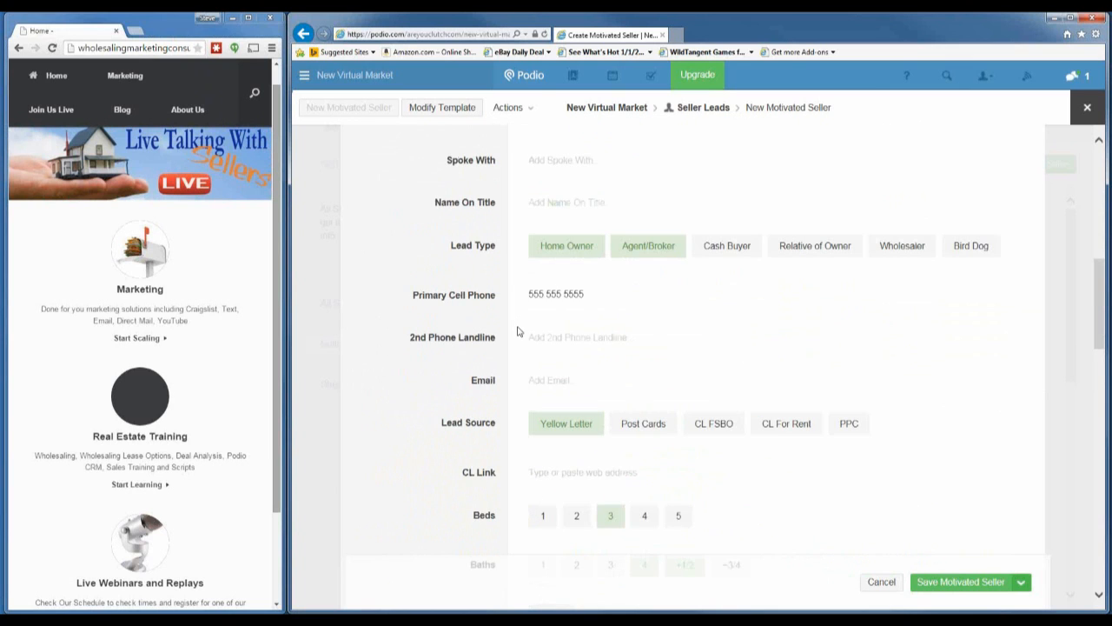